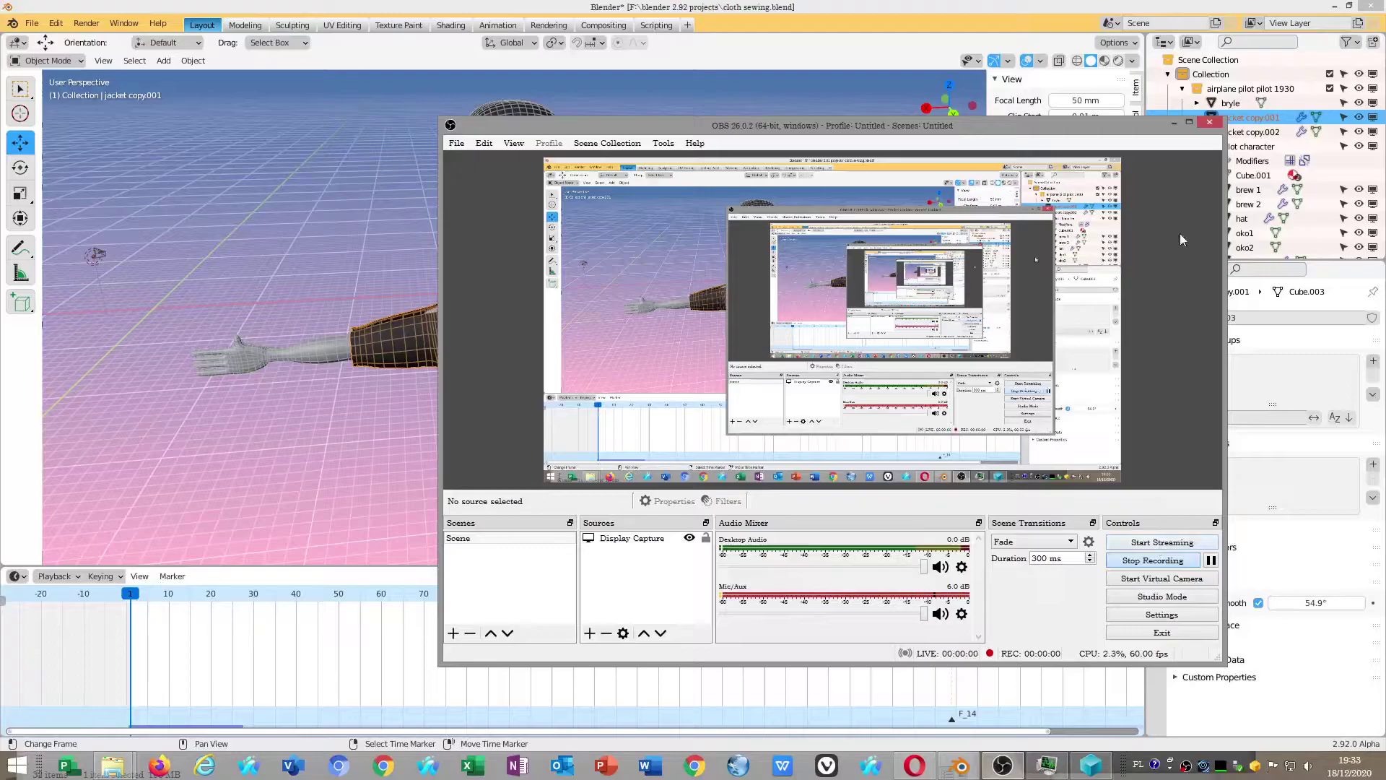
# Play the jacket cloth simulation once and orbit around the pilot to preview it
pyautogui.click(1167, 124)
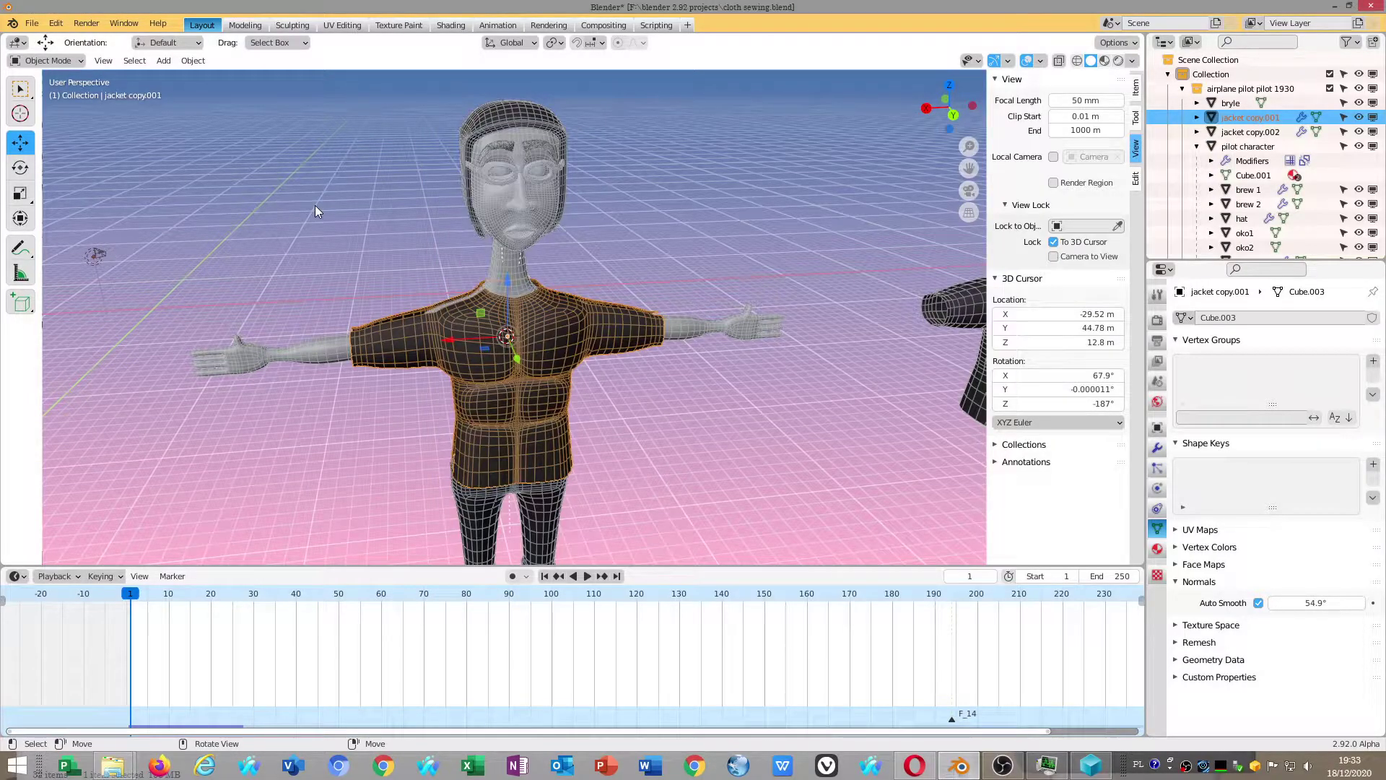
pyautogui.moveTo(496, 308)
pyautogui.mouseDown(button='middle')
pyautogui.moveTo(688, 401)
pyautogui.moveTo(669, 375)
pyautogui.moveTo(701, 276)
pyautogui.moveTo(696, 363)
pyautogui.moveTo(730, 331)
pyautogui.moveTo(798, 404)
pyautogui.moveTo(777, 164)
pyautogui.moveTo(738, 169)
pyautogui.moveTo(778, 245)
pyautogui.moveTo(602, 418)
pyautogui.mouseUp(button='middle')
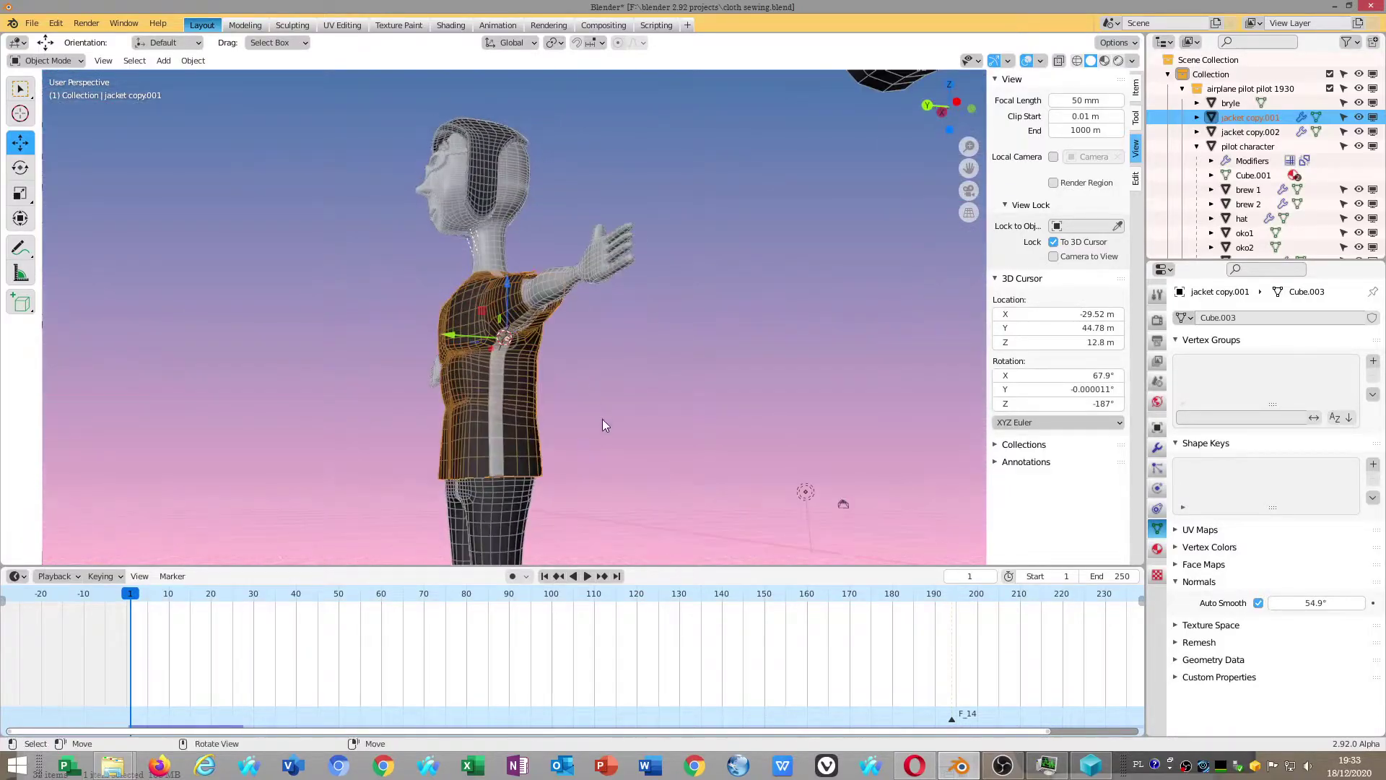
pyautogui.click(586, 576)
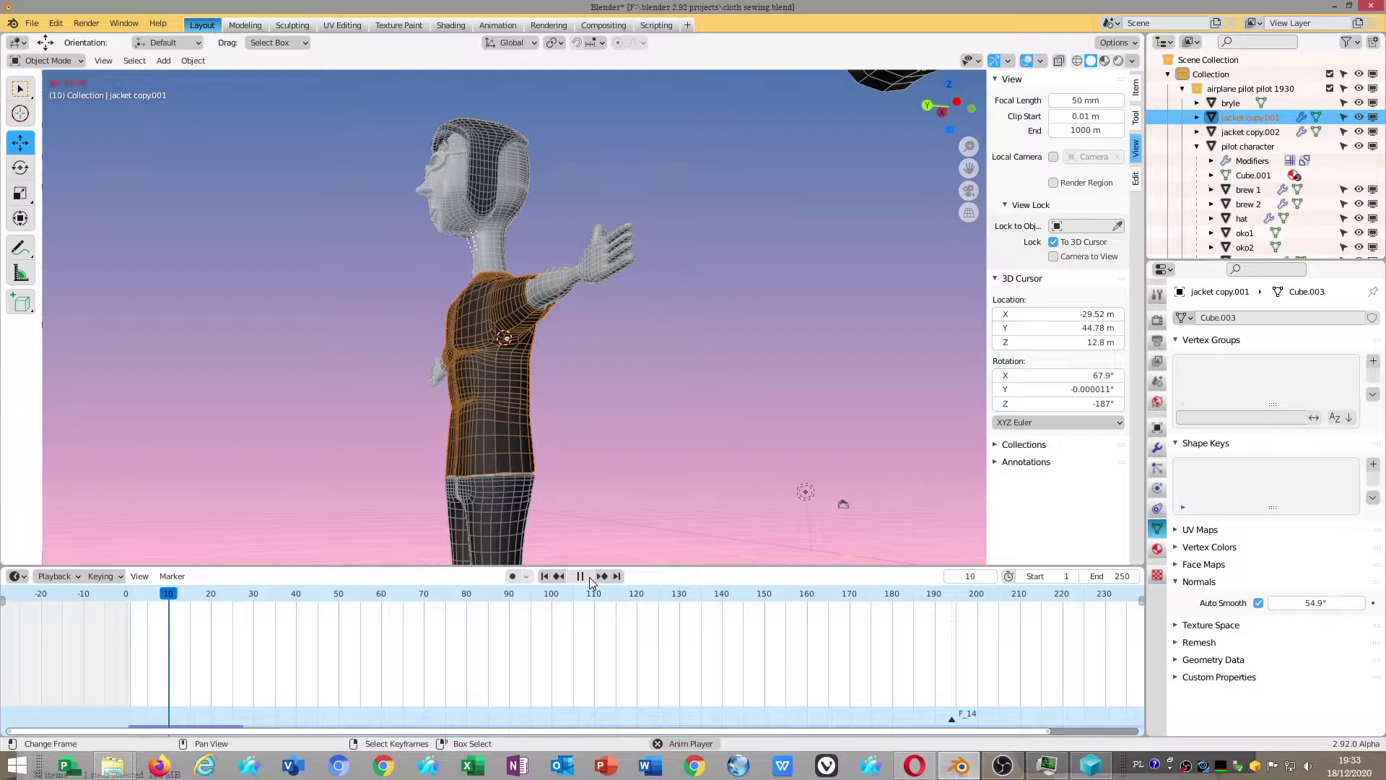
pyautogui.click(579, 575)
pyautogui.moveTo(546, 367)
pyautogui.mouseDown(button='middle')
pyautogui.moveTo(879, 415)
pyautogui.moveTo(851, 465)
pyautogui.moveTo(618, 427)
pyautogui.moveTo(500, 343)
pyautogui.mouseUp(button='middle')
pyautogui.moveTo(588, 426)
pyautogui.mouseDown(button='middle')
pyautogui.moveTo(662, 543)
pyautogui.moveTo(610, 630)
pyautogui.mouseUp(button='middle')
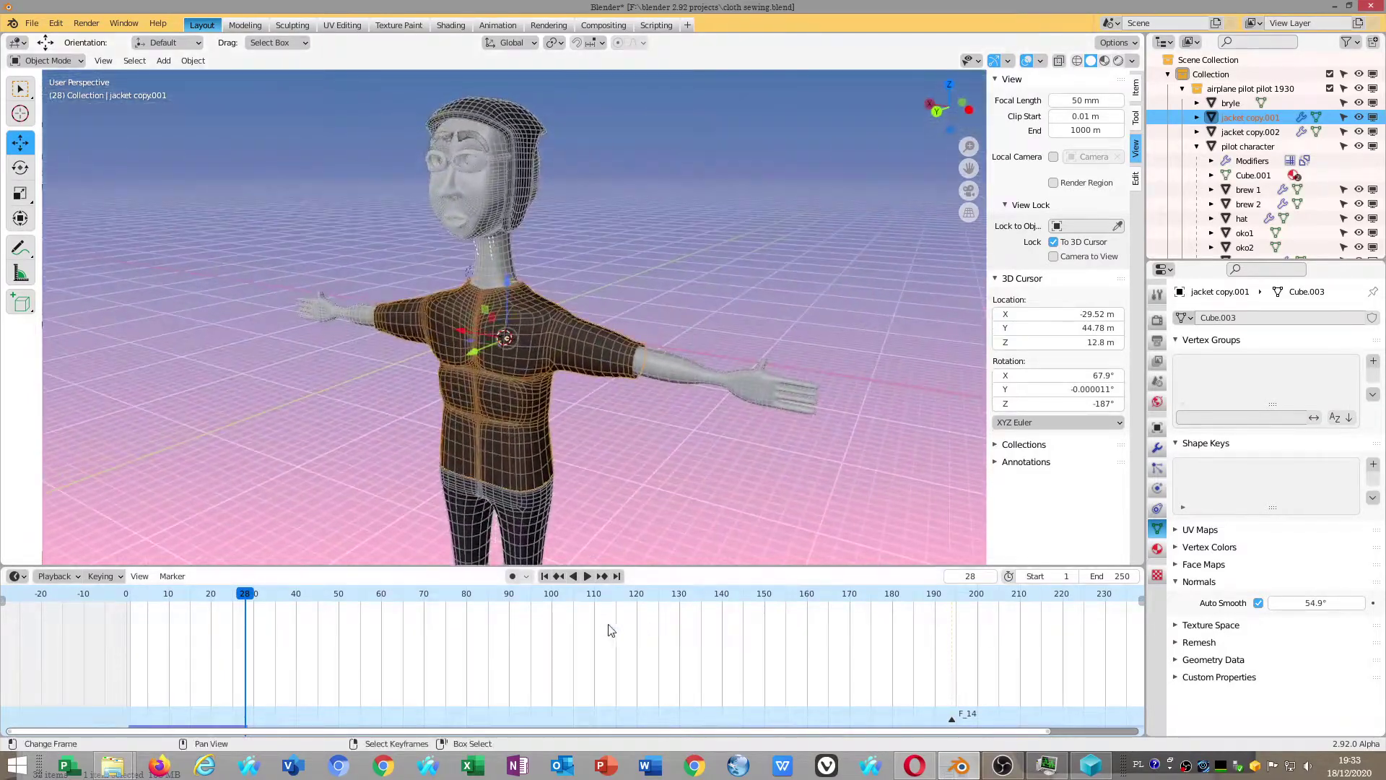
# Replay the simulation from frame 1, stop and rewind it, then orbit to the front
pyautogui.click(545, 576)
pyautogui.click(587, 576)
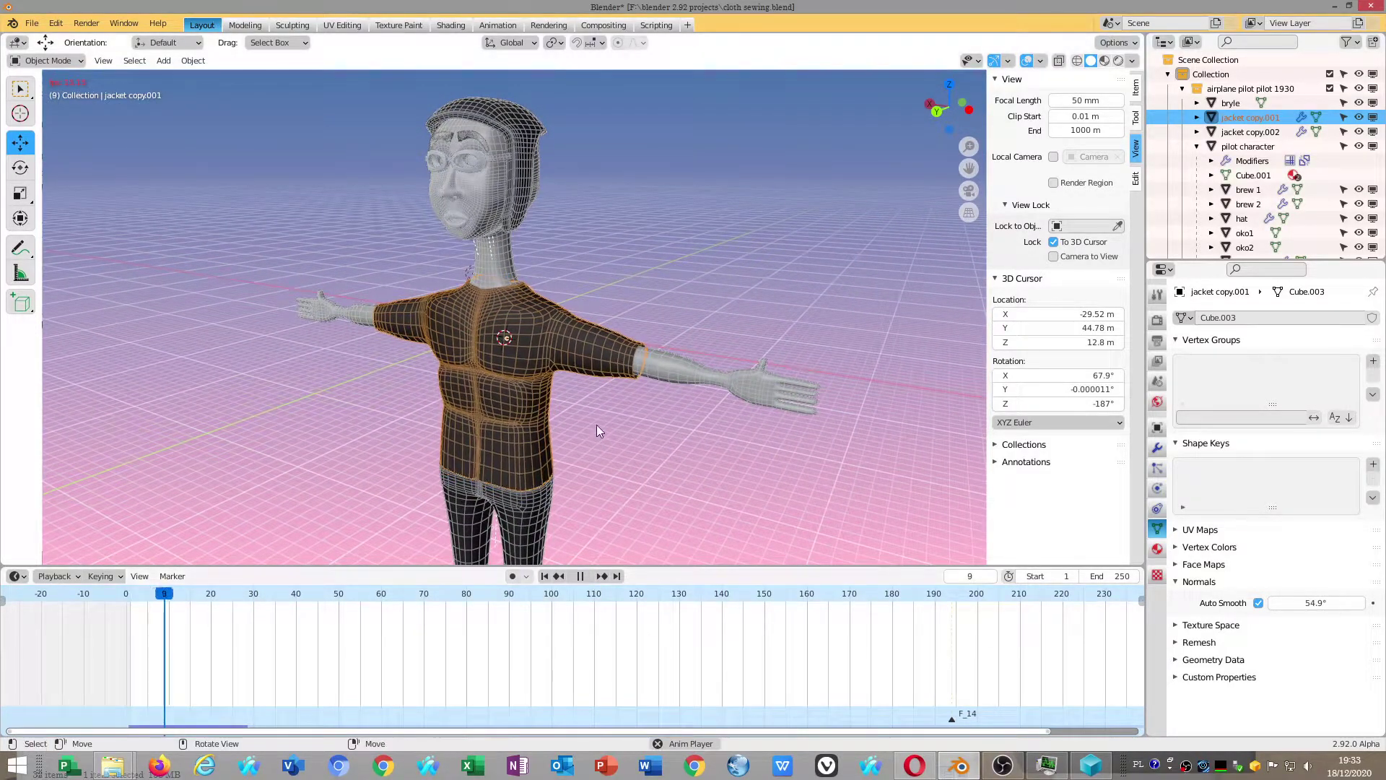
pyautogui.moveTo(593, 469); pyautogui.dragTo(575, 462, button='middle')
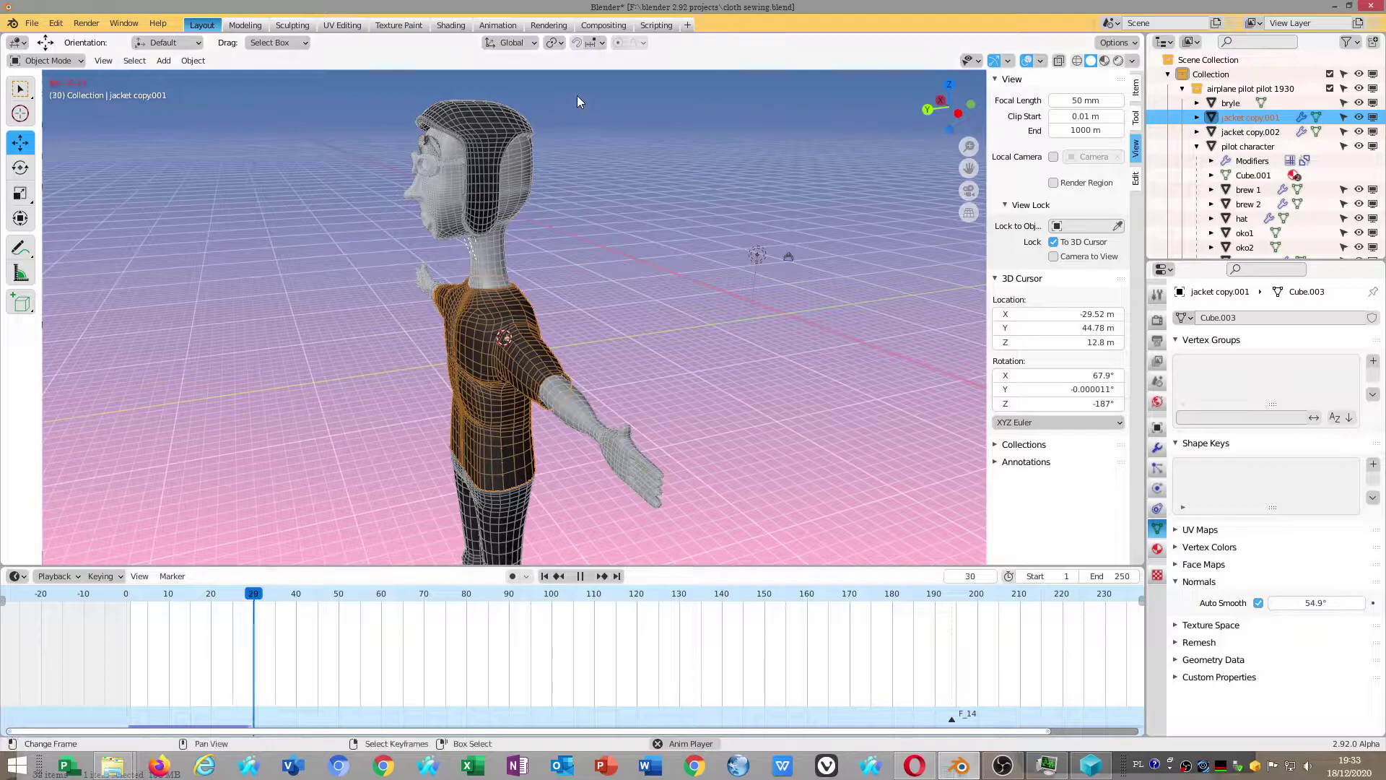
pyautogui.click(580, 575)
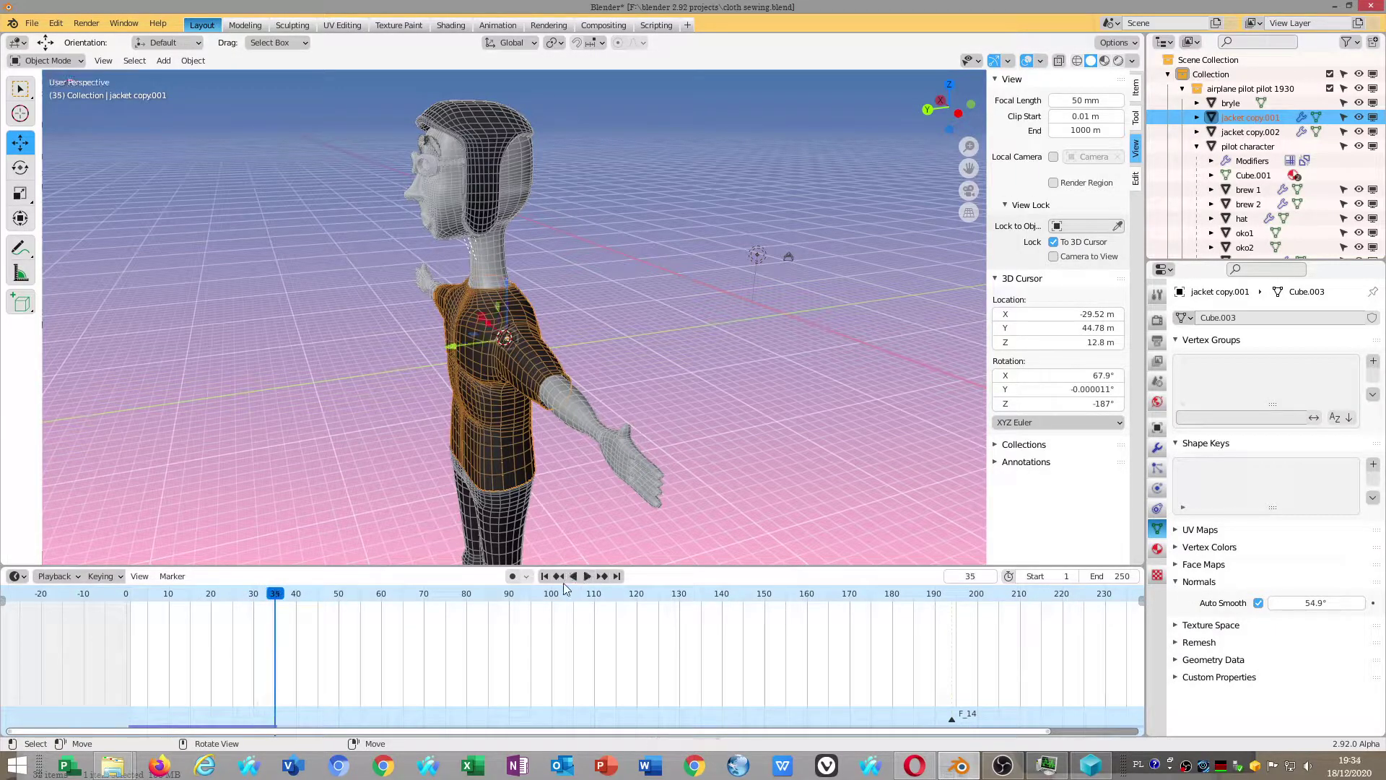
pyautogui.click(546, 575)
pyautogui.moveTo(652, 506)
pyautogui.mouseDown(button='middle')
pyautogui.moveTo(4, 408)
pyautogui.moveTo(655, 430)
pyautogui.moveTo(567, 473)
pyautogui.moveTo(465, 409)
pyautogui.moveTo(506, 456)
pyautogui.mouseUp(button='middle')
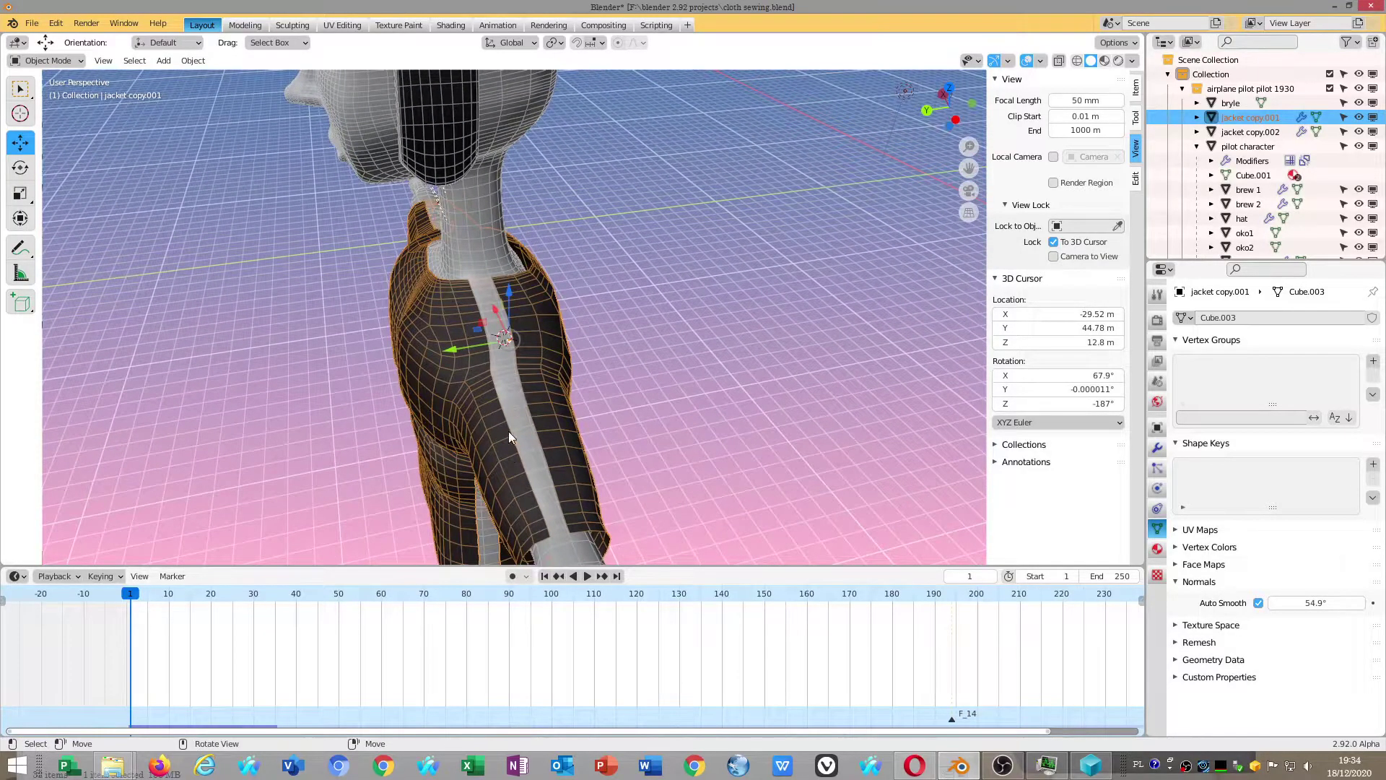
pyautogui.scroll(-3, 498, 474)
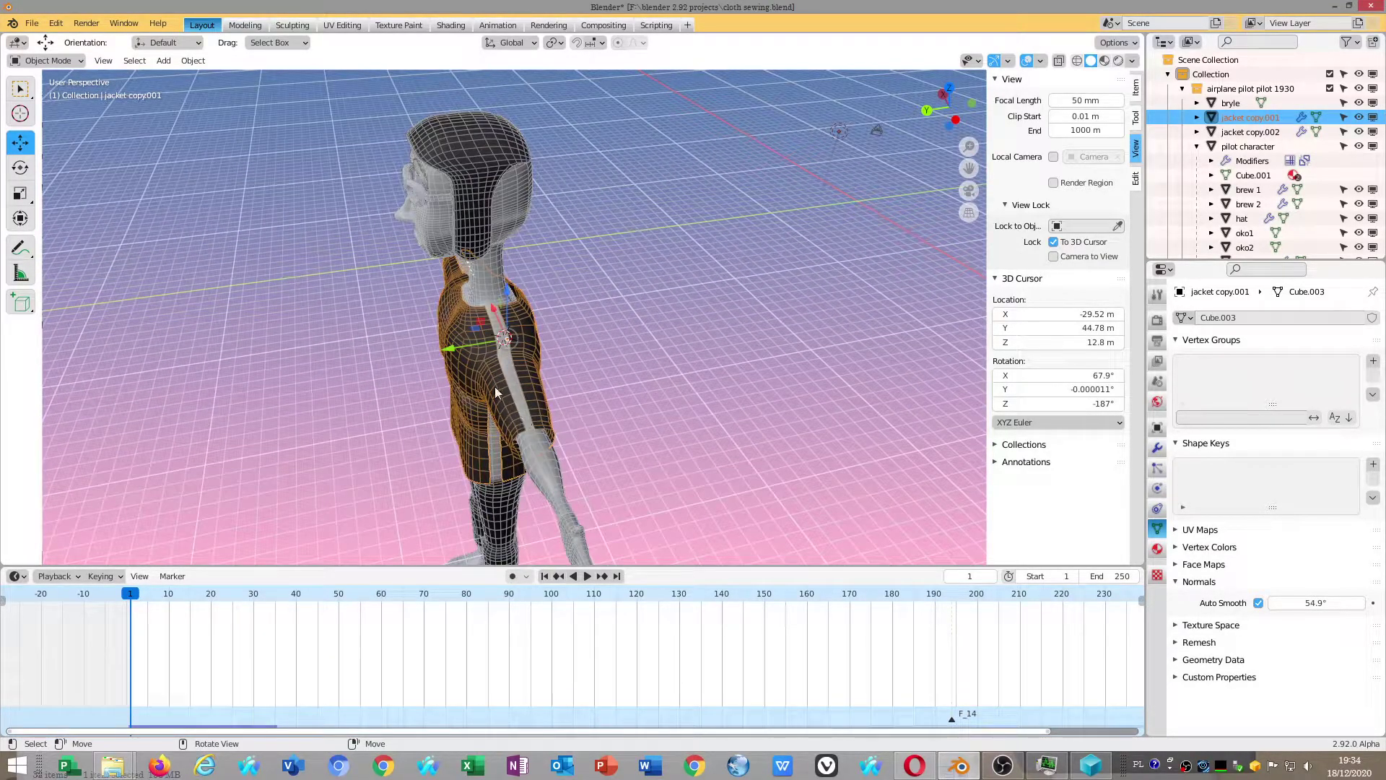
pyautogui.moveTo(578, 404)
pyautogui.mouseDown(button='middle')
pyautogui.moveTo(548, 439)
pyautogui.moveTo(722, 401)
pyautogui.mouseUp(button='middle')
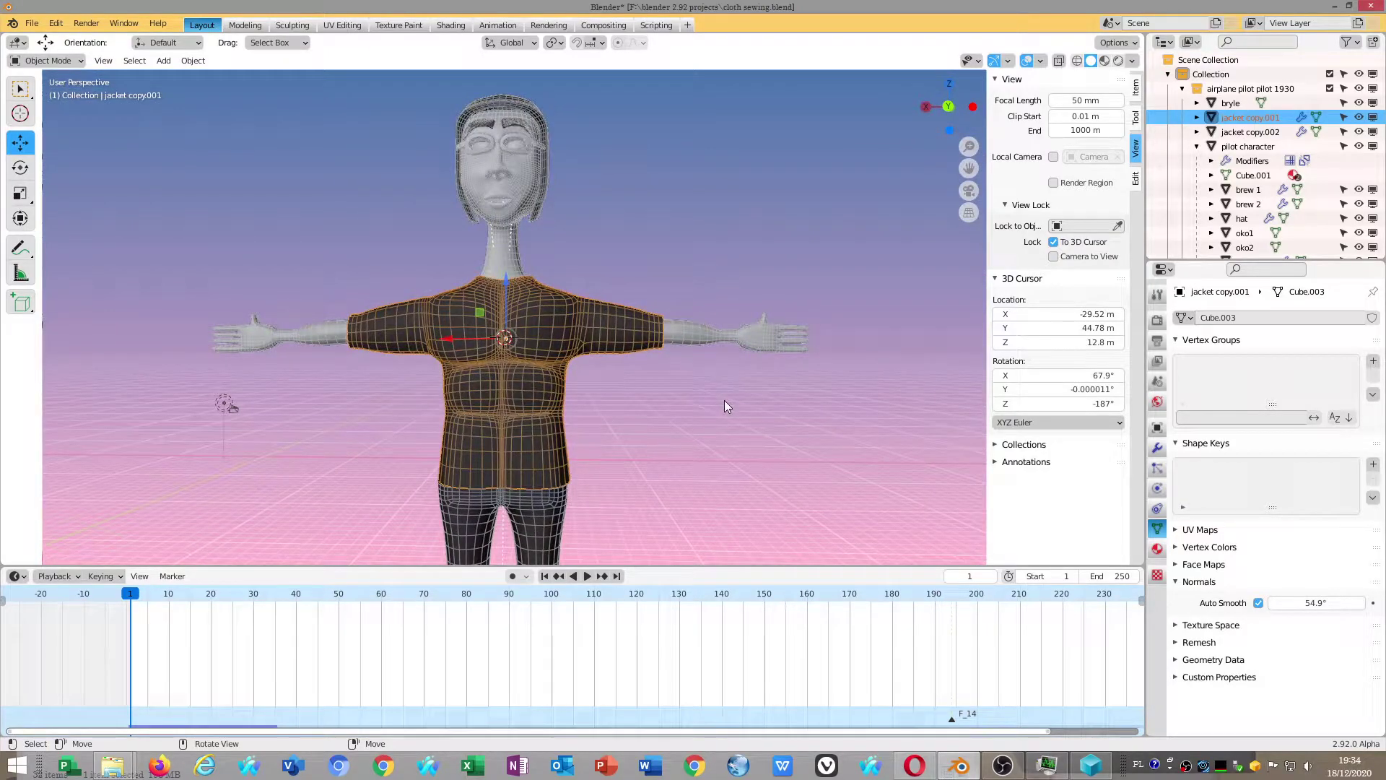
# Delete jacket copy.001 and switch to a Back Orthographic view
pyautogui.press('Delete')
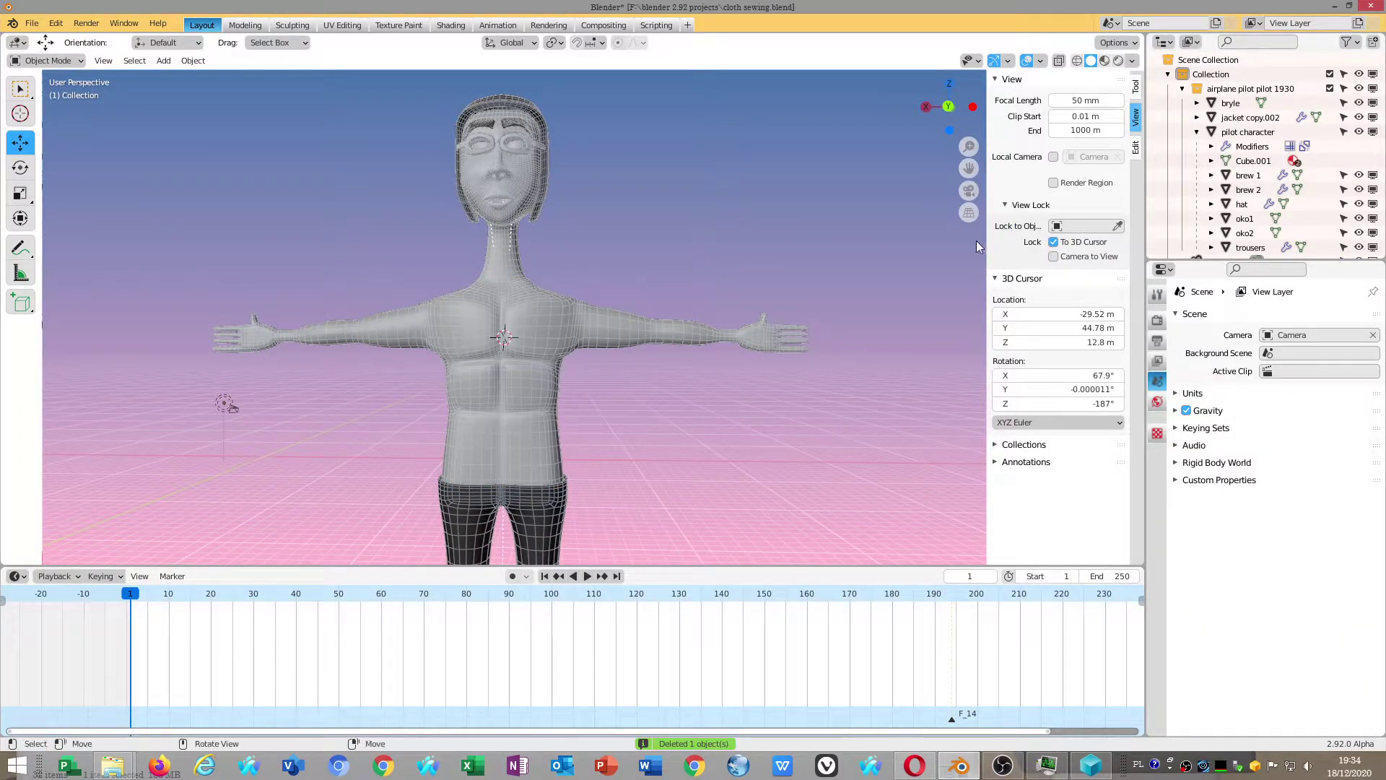
pyautogui.click(970, 214)
pyautogui.scroll(1, 453, 387)
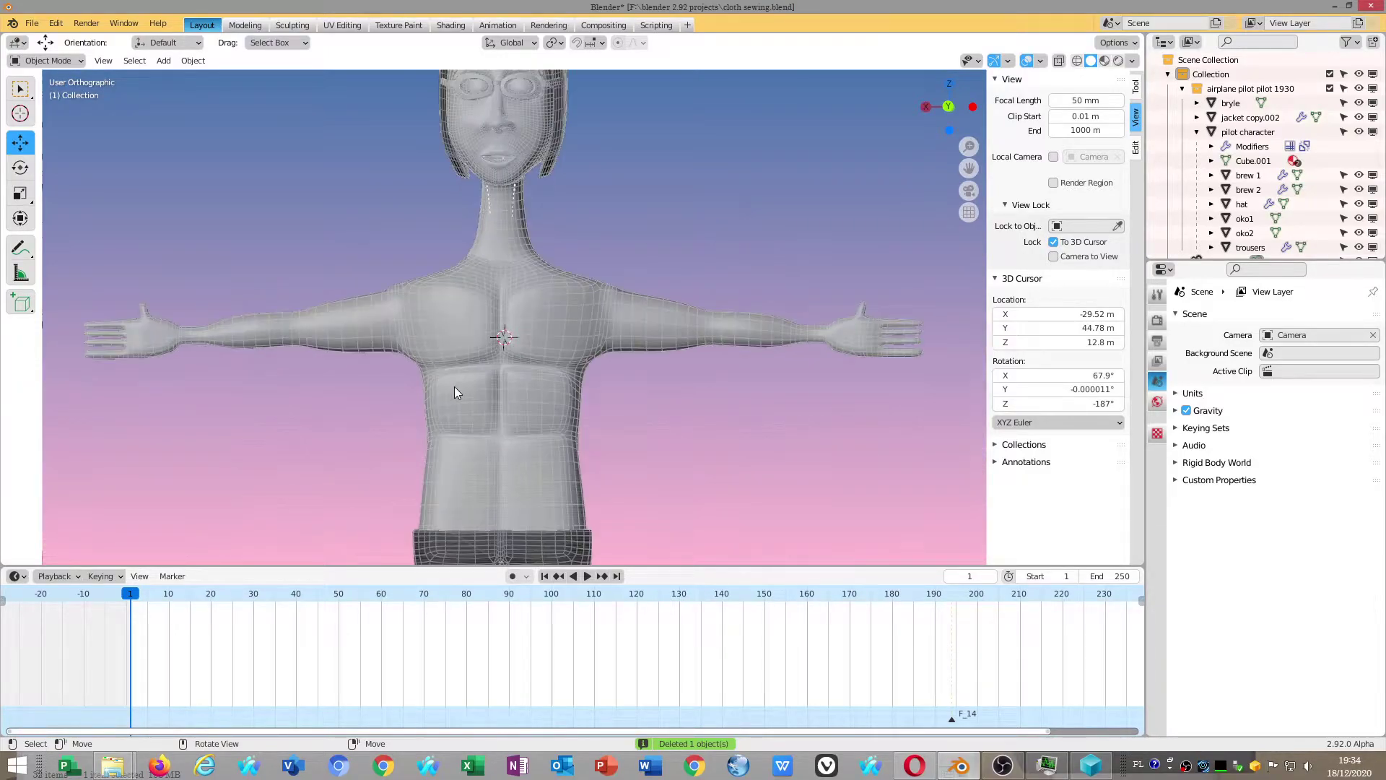
pyautogui.scroll(-2, 453, 387)
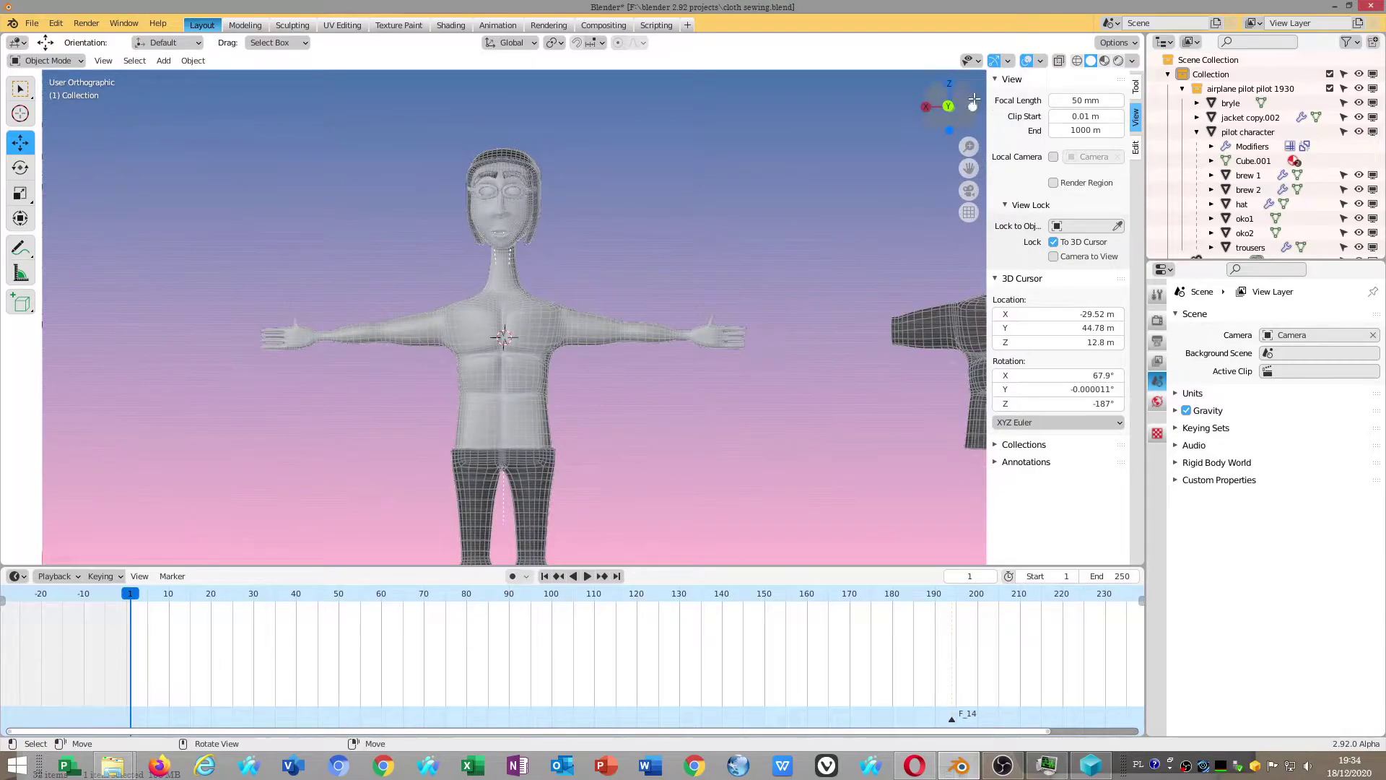
pyautogui.click(948, 106)
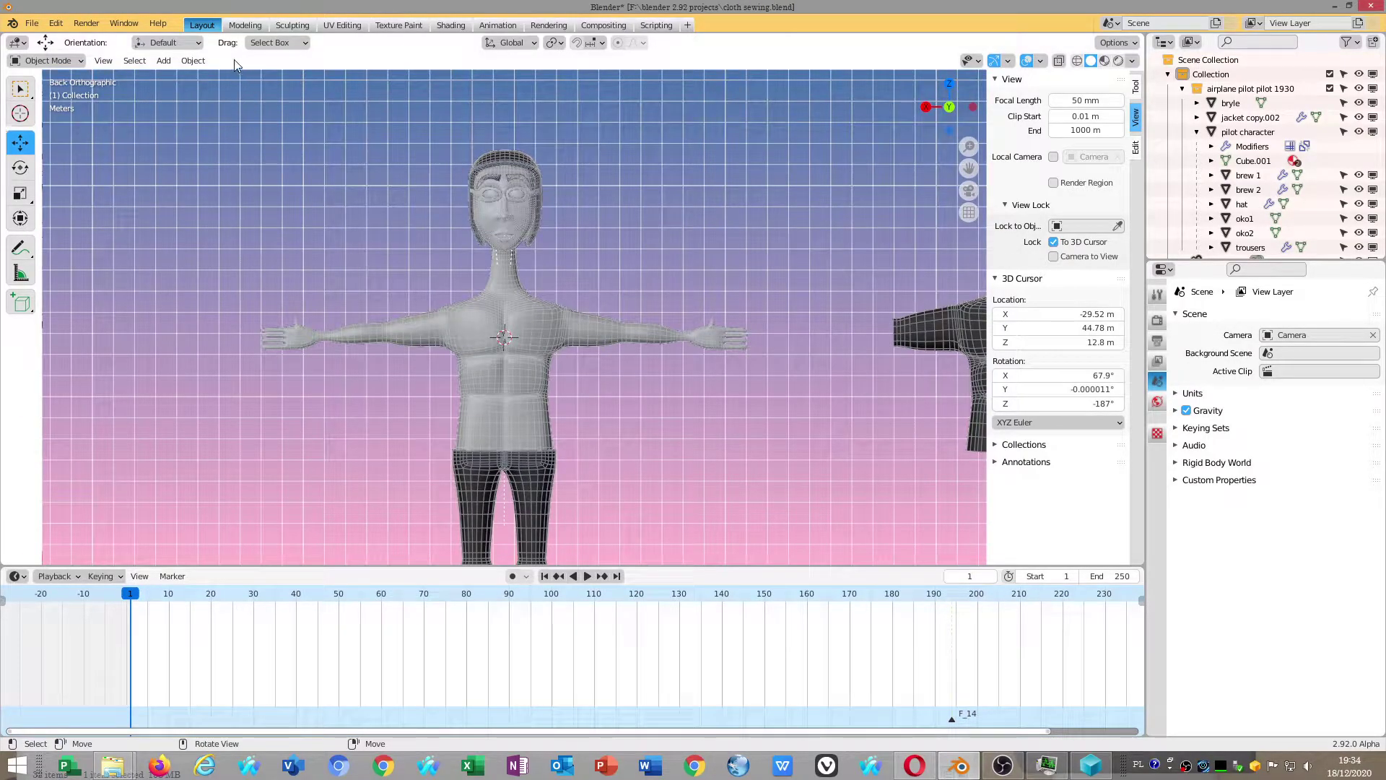
pyautogui.click(163, 61)
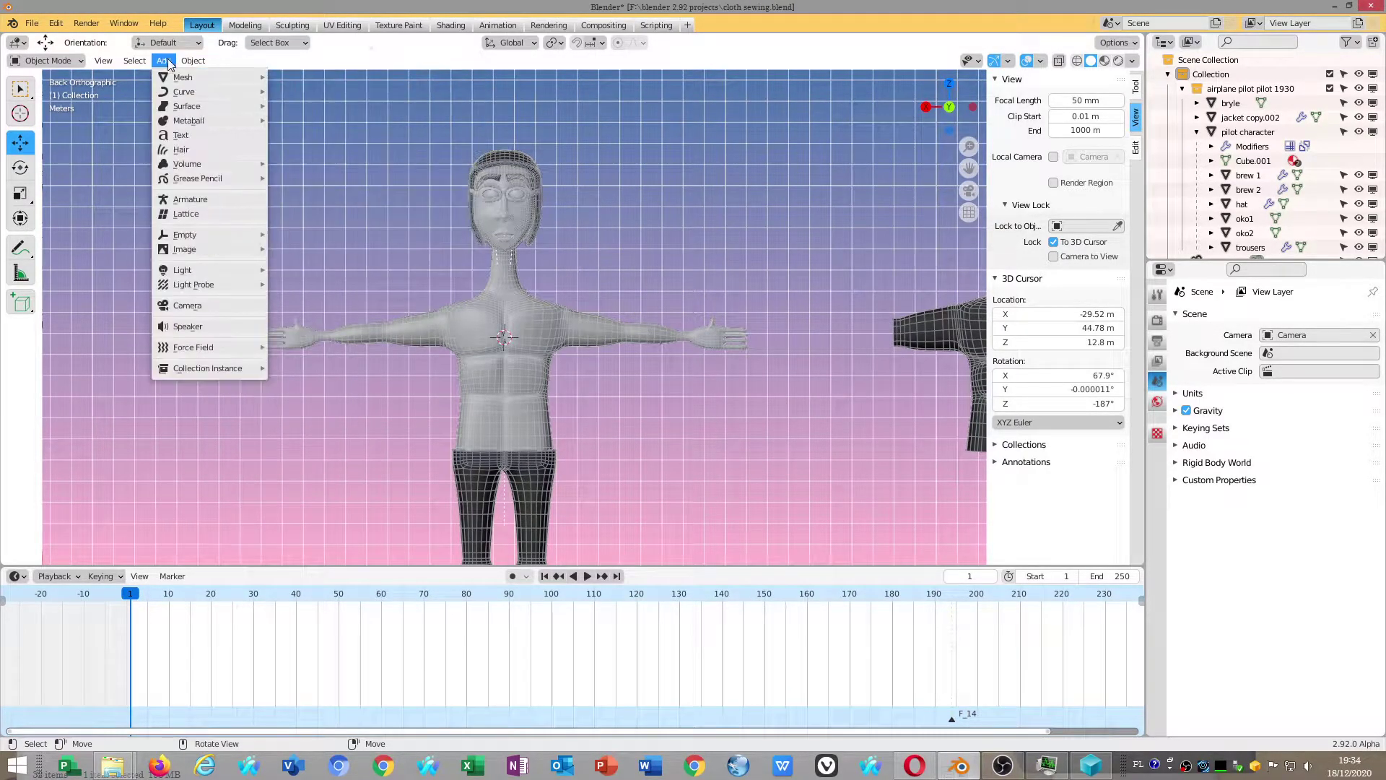
pyautogui.moveTo(182, 77)
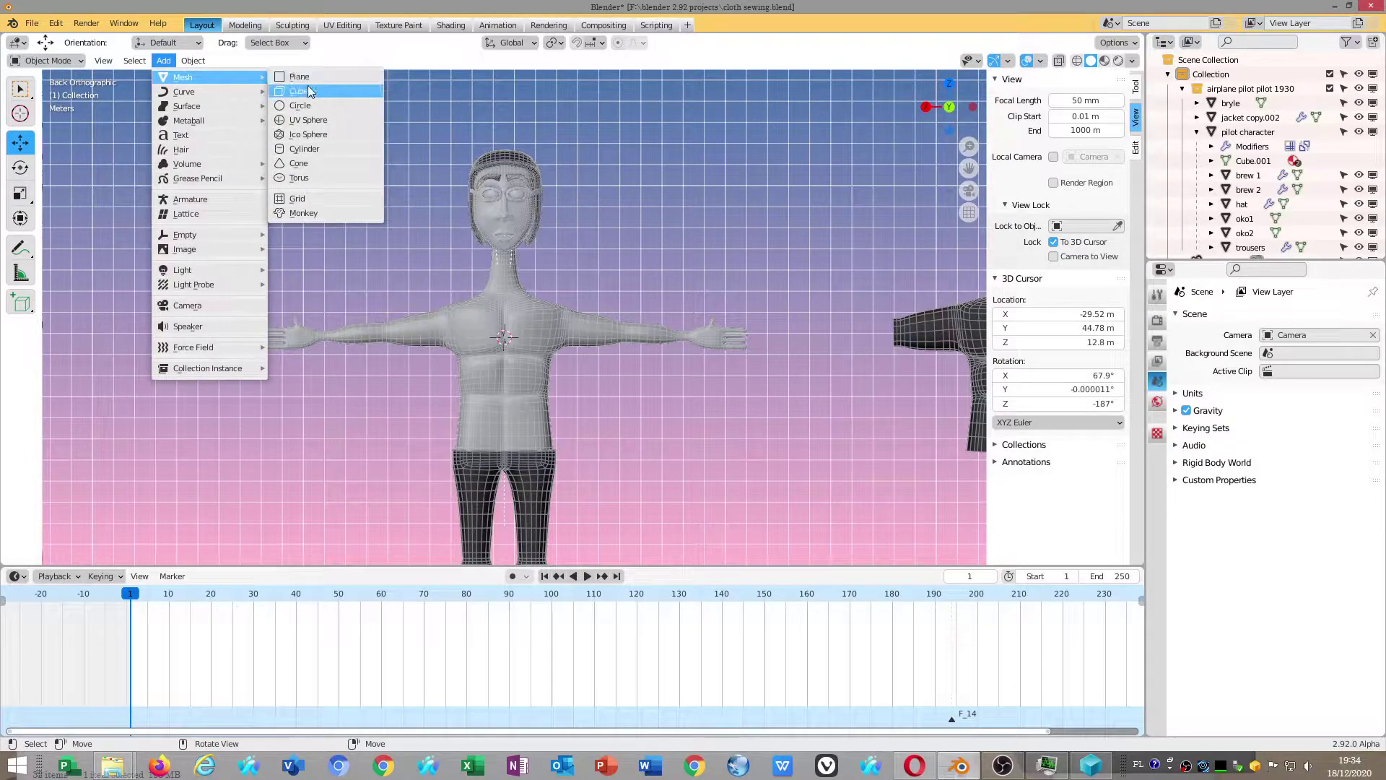
pyautogui.click(310, 80)
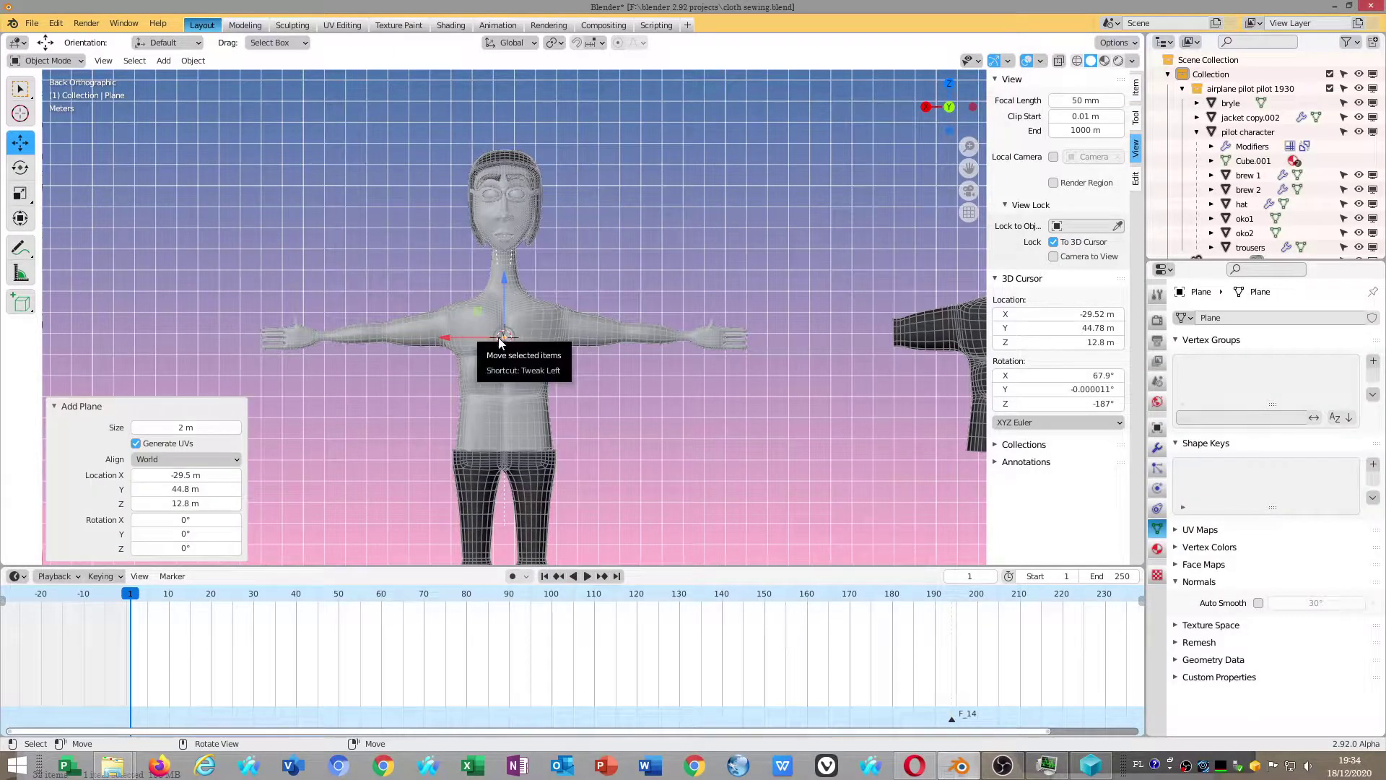
pyautogui.hotkey('shift', 'space')
pyautogui.press('r')
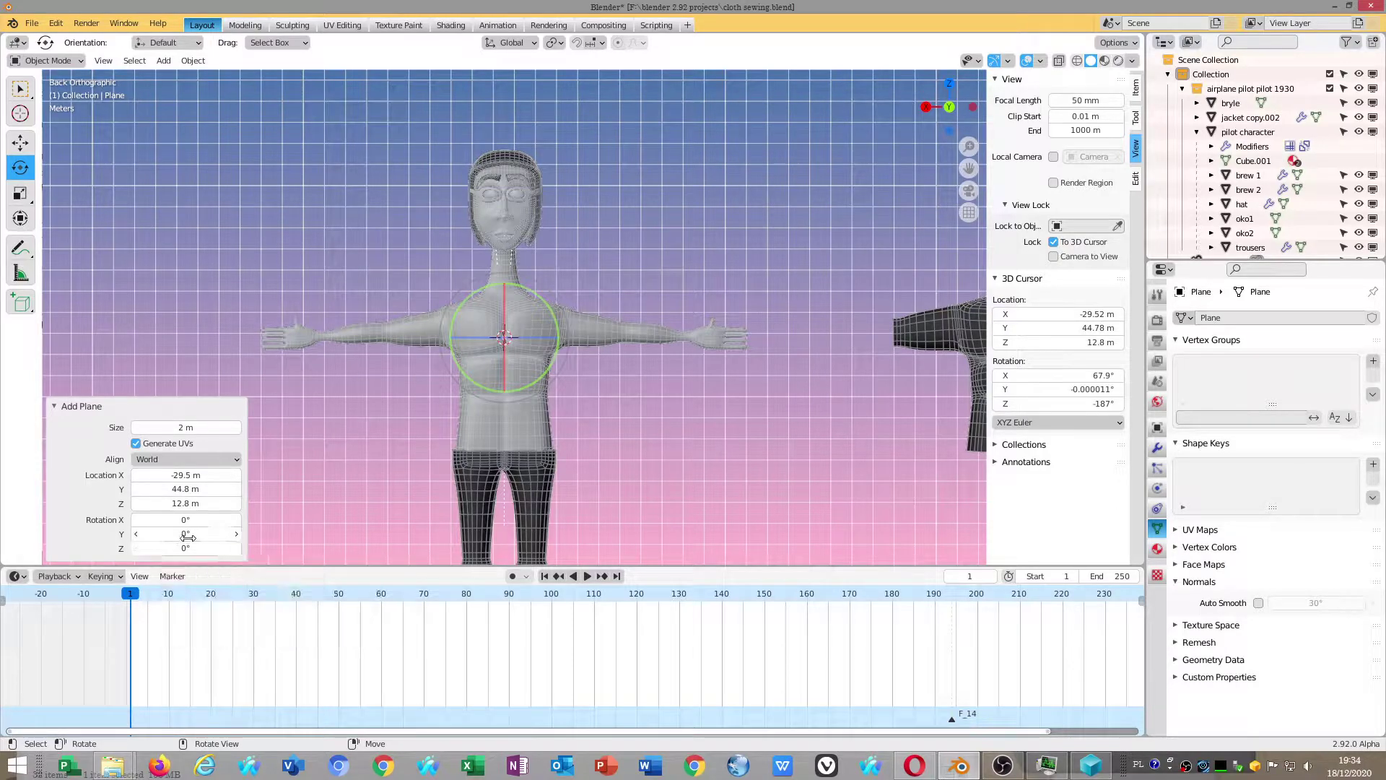
pyautogui.click(189, 534)
pyautogui.write('90')
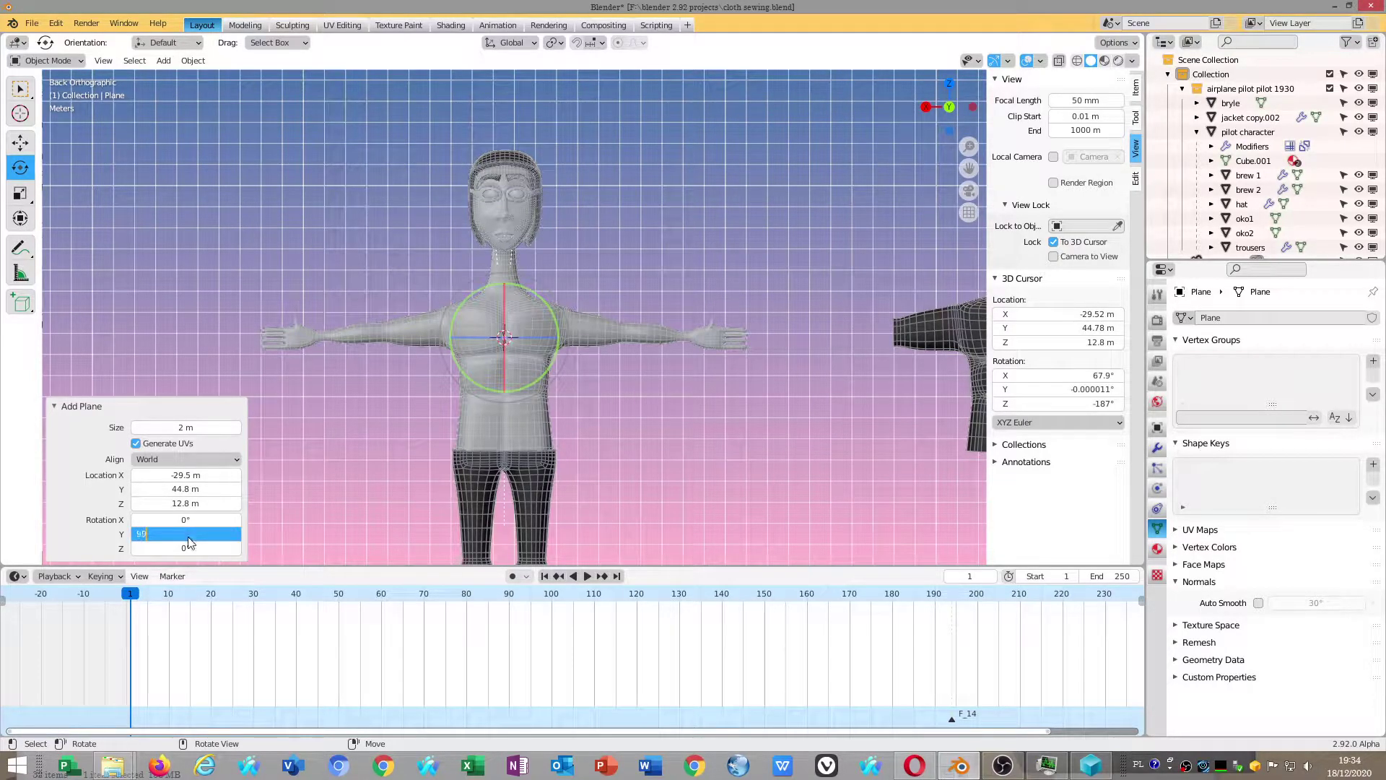
pyautogui.press('Return')
pyautogui.moveTo(815, 495)
pyautogui.mouseDown(button='middle')
pyautogui.moveTo(826, 480)
pyautogui.moveTo(648, 433)
pyautogui.mouseUp(button='middle')
pyautogui.moveTo(540, 374); pyautogui.dragTo(649, 339, button='middle')
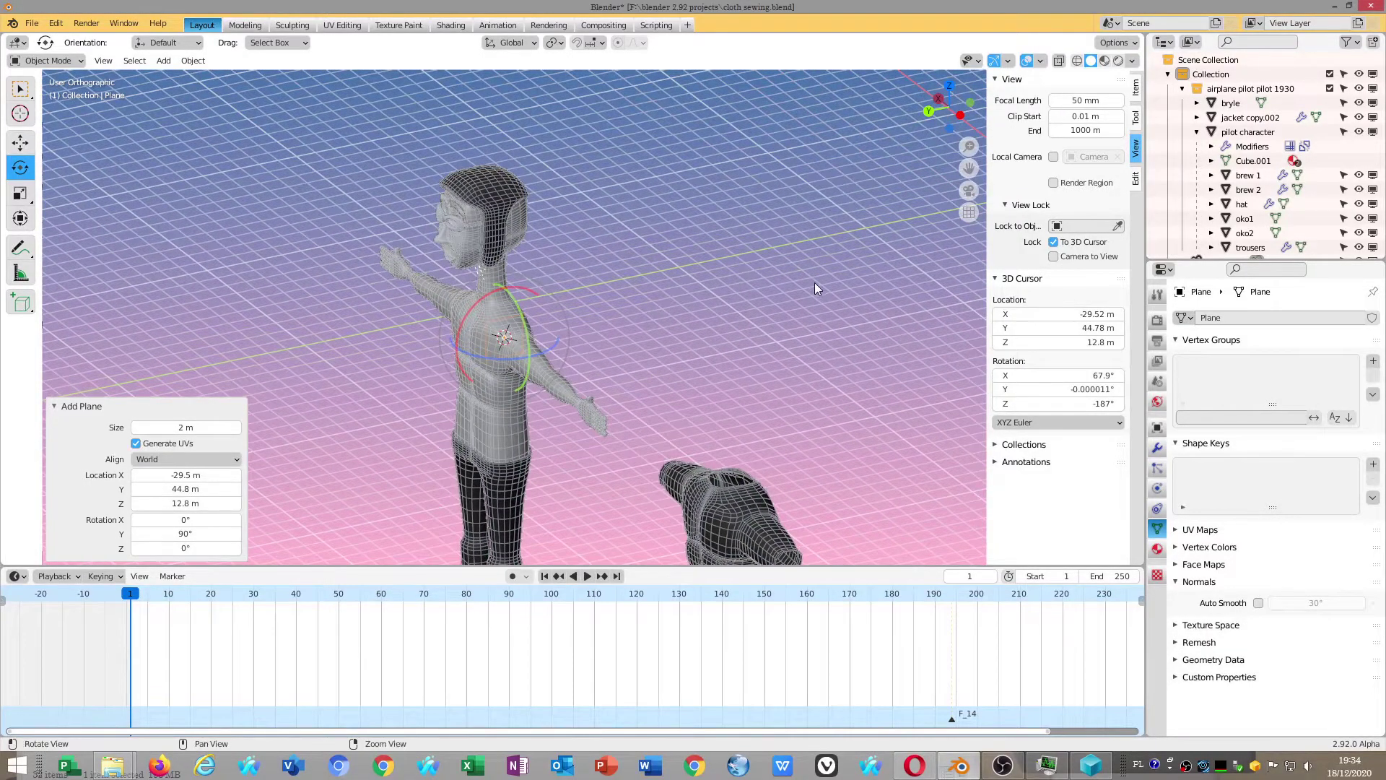
pyautogui.moveTo(814, 283); pyautogui.dragTo(954, 131, button='middle')
pyautogui.click(949, 105)
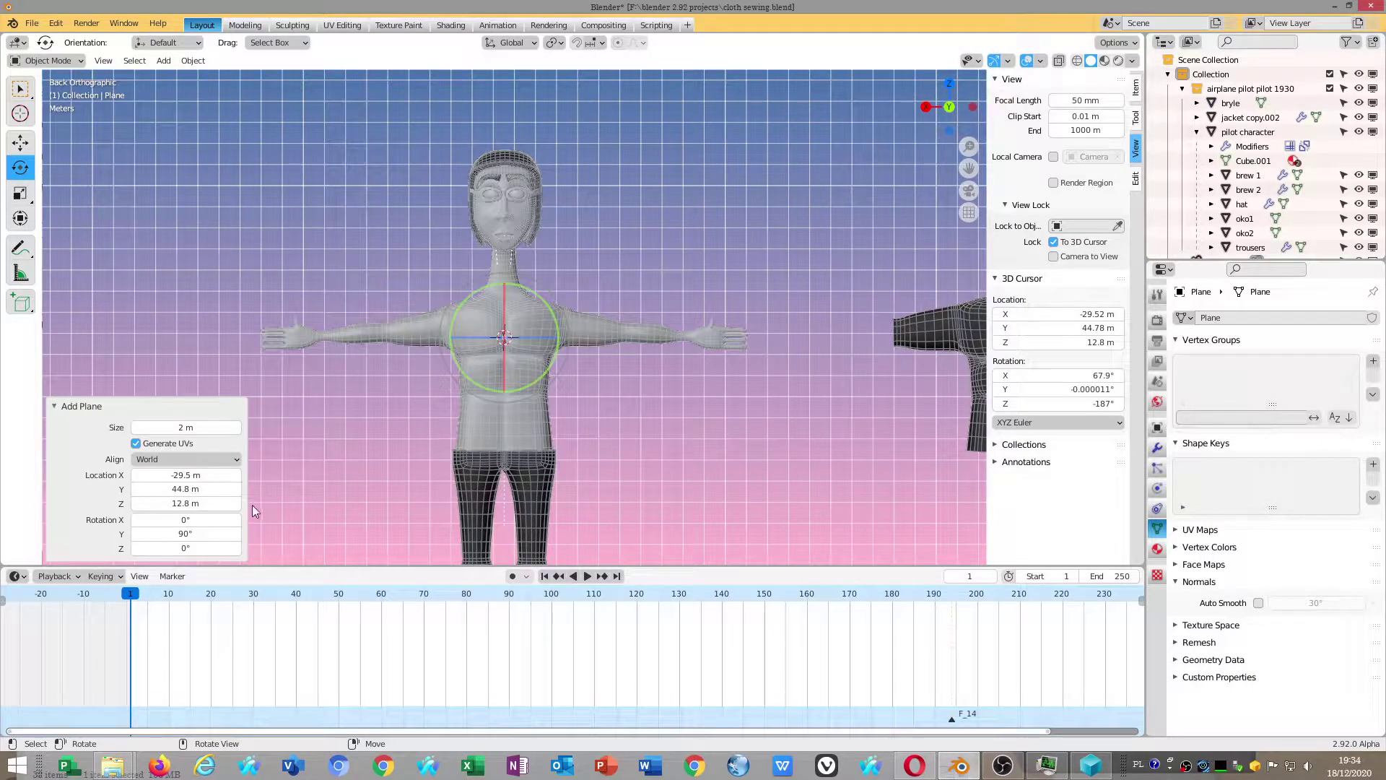
pyautogui.click(187, 534)
pyautogui.press('Return')
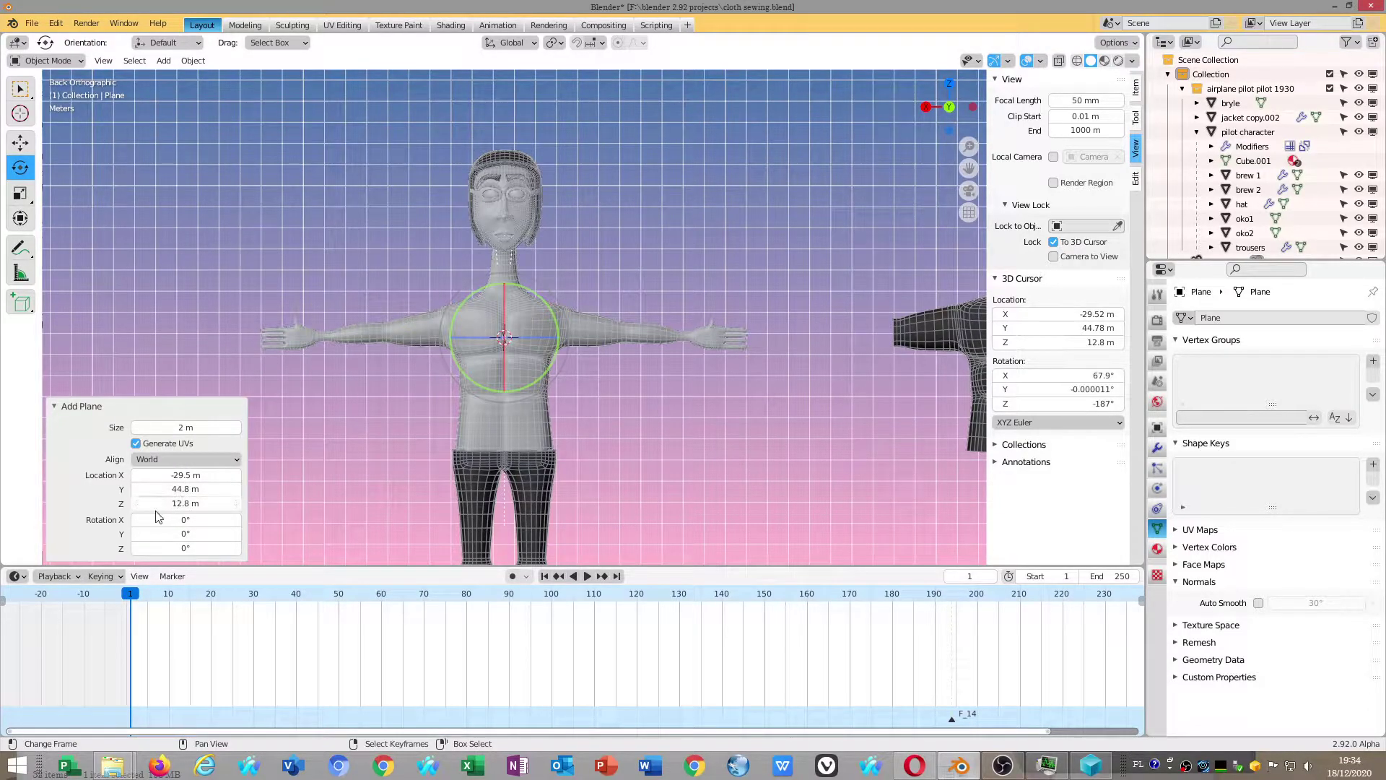
pyautogui.click(182, 488)
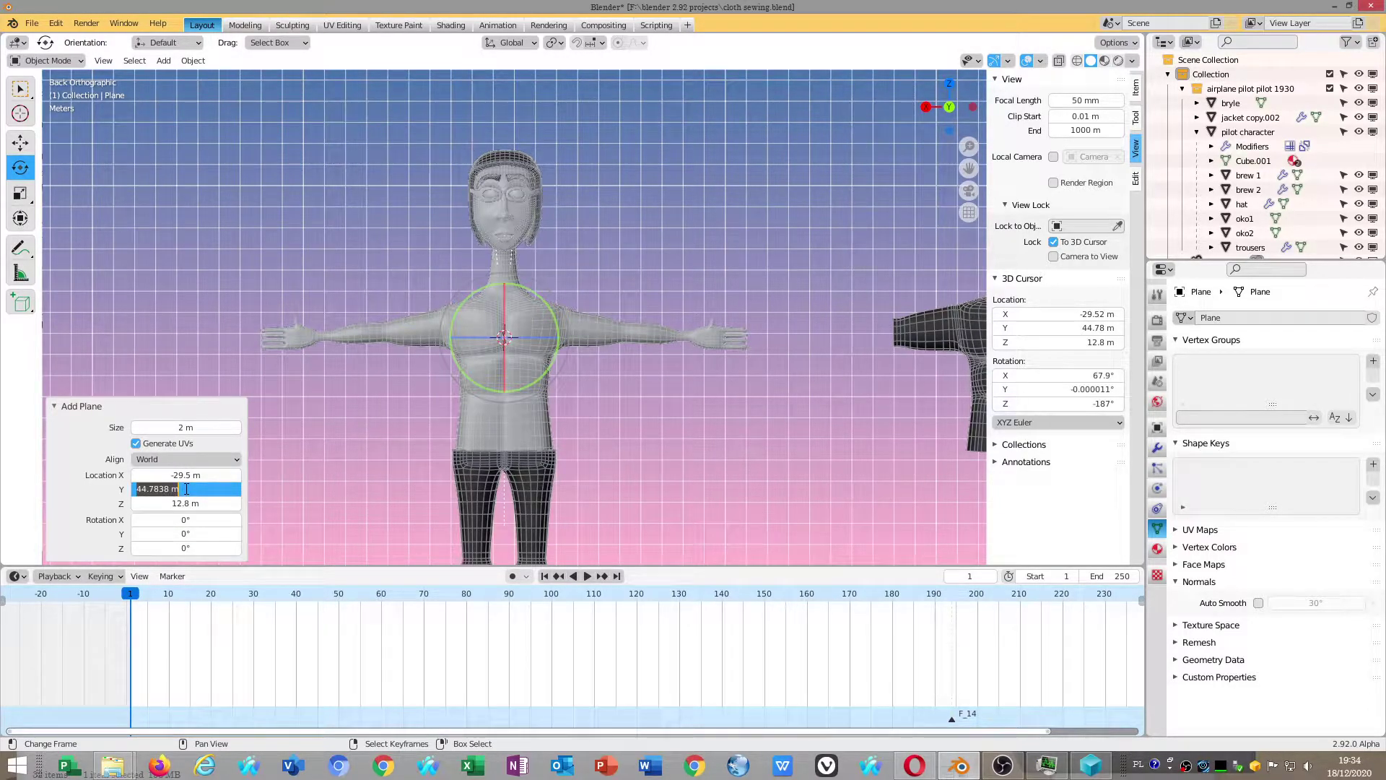
pyautogui.write('90')
pyautogui.press('Return')
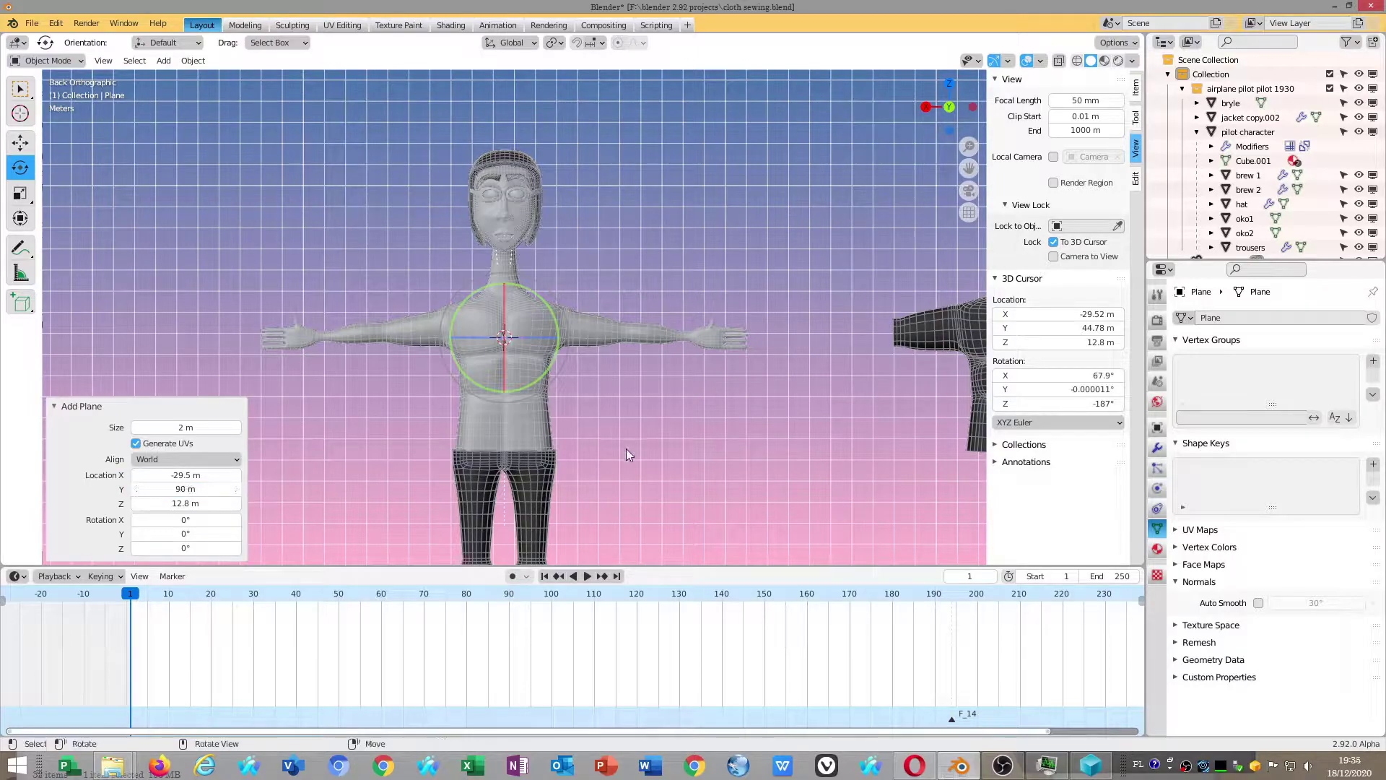
pyautogui.moveTo(548, 337); pyautogui.dragTo(464, 346)
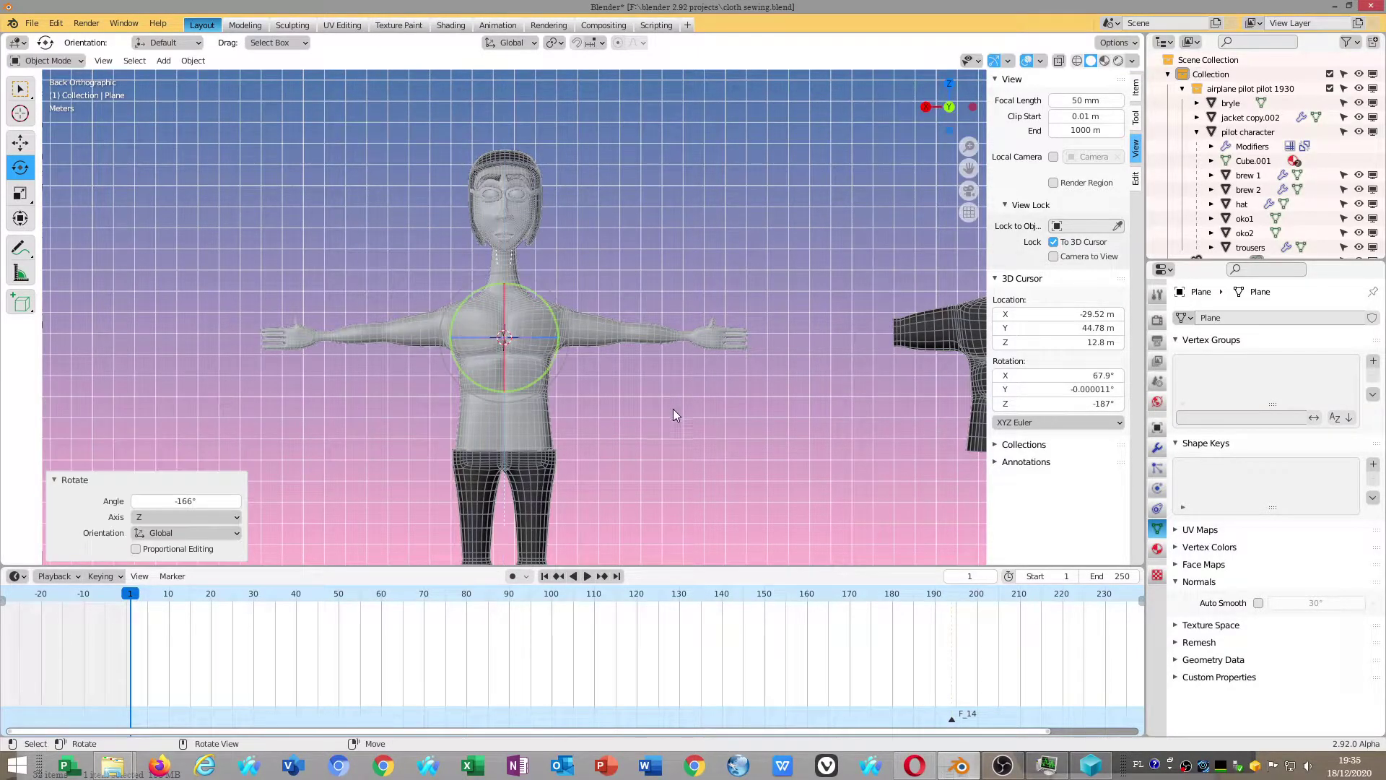
pyautogui.moveTo(672, 408)
pyautogui.mouseDown(button='middle')
pyautogui.moveTo(674, 479)
pyautogui.moveTo(518, 382)
pyautogui.mouseUp(button='middle')
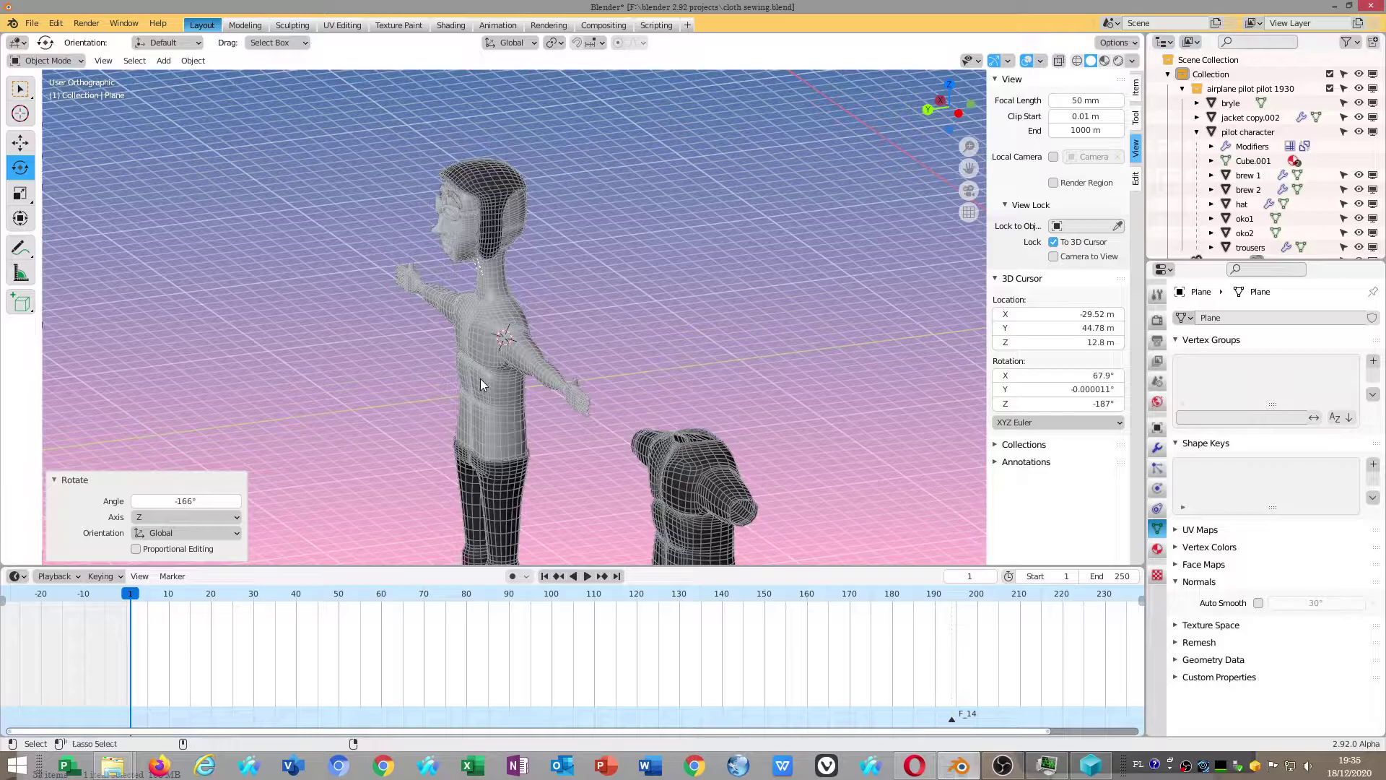
pyautogui.hotkey('ctrl', 'z')
pyautogui.hotkey('ctrl', 'z')
pyautogui.scroll(-4, 587, 344)
pyautogui.click(589, 340)
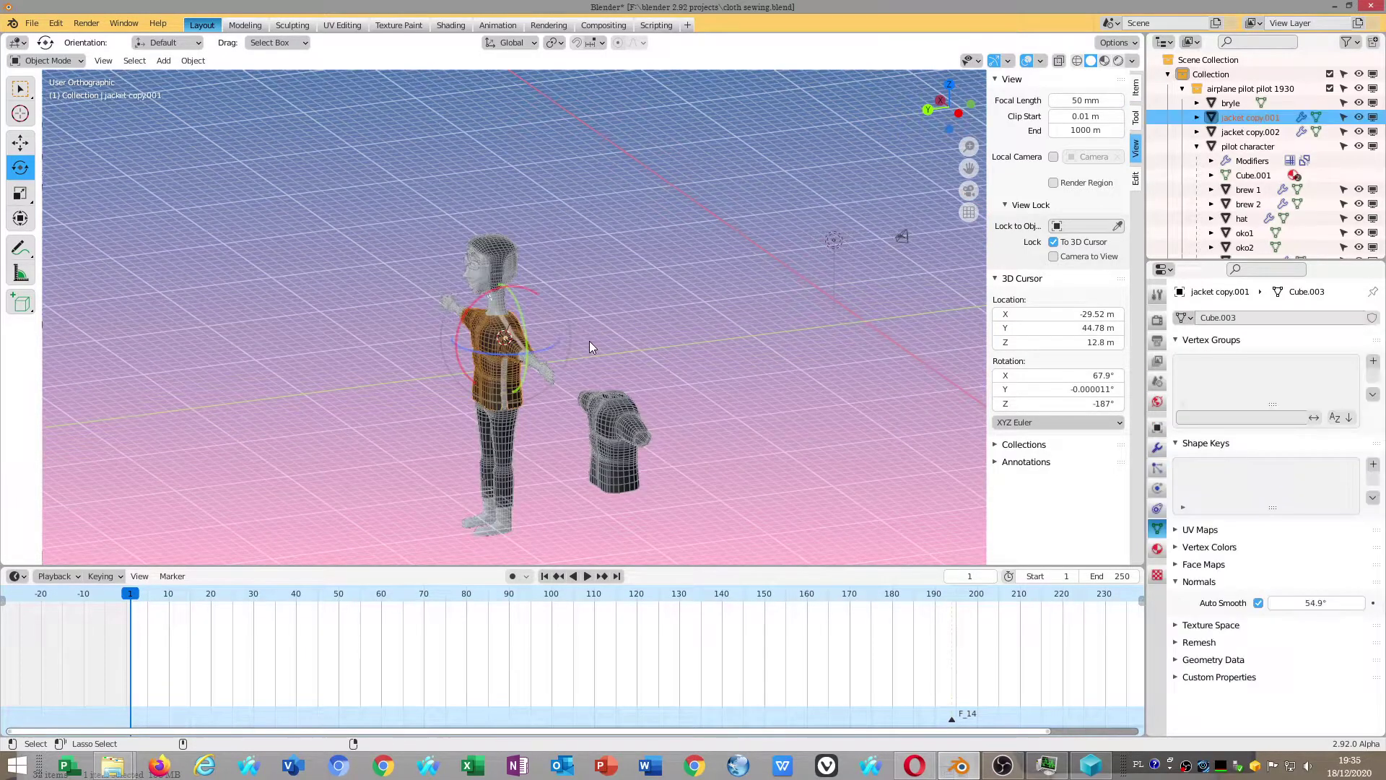
pyautogui.scroll(3, 566, 353)
# Delete jacket copy.001 again and add a new plane mesh
pyautogui.press('Delete')
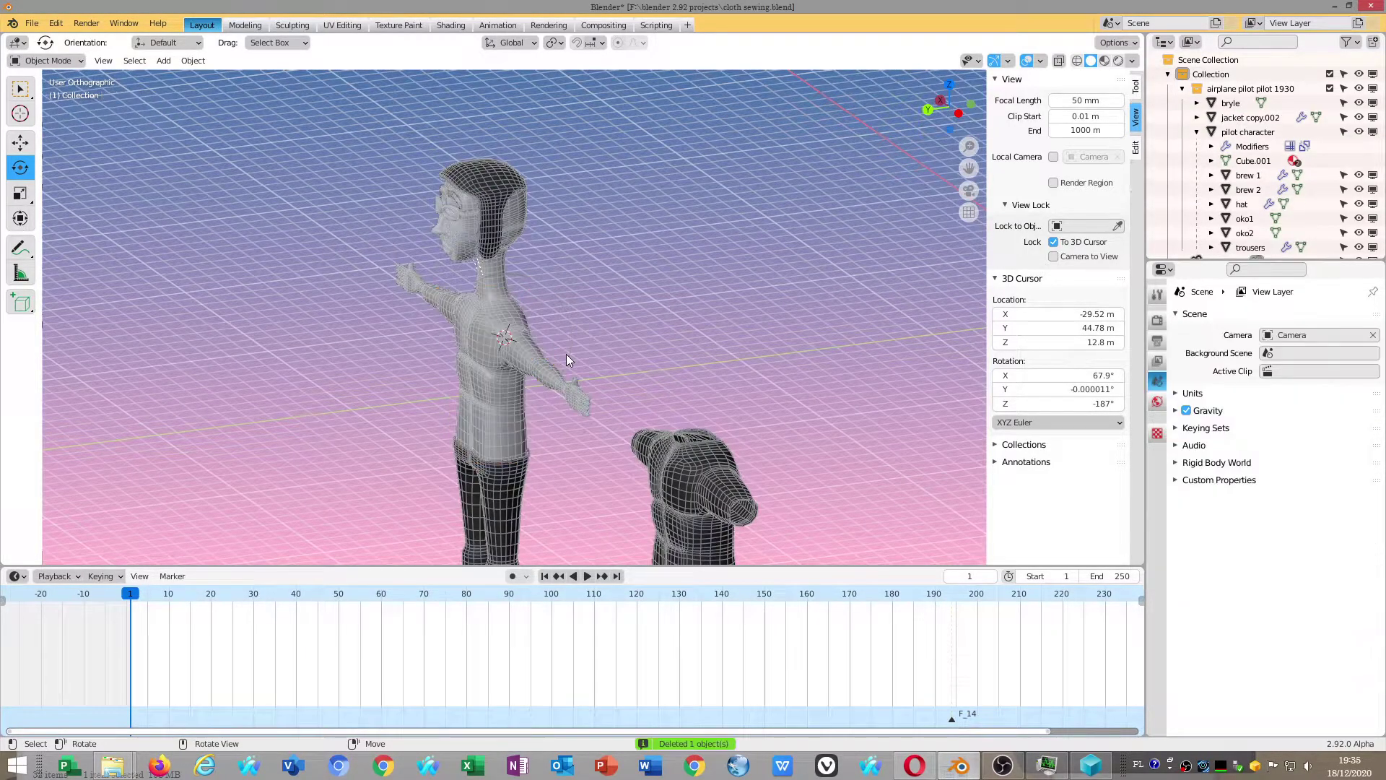
pyautogui.moveTo(466, 396); pyautogui.dragTo(548, 370, button='middle')
pyautogui.click(163, 60)
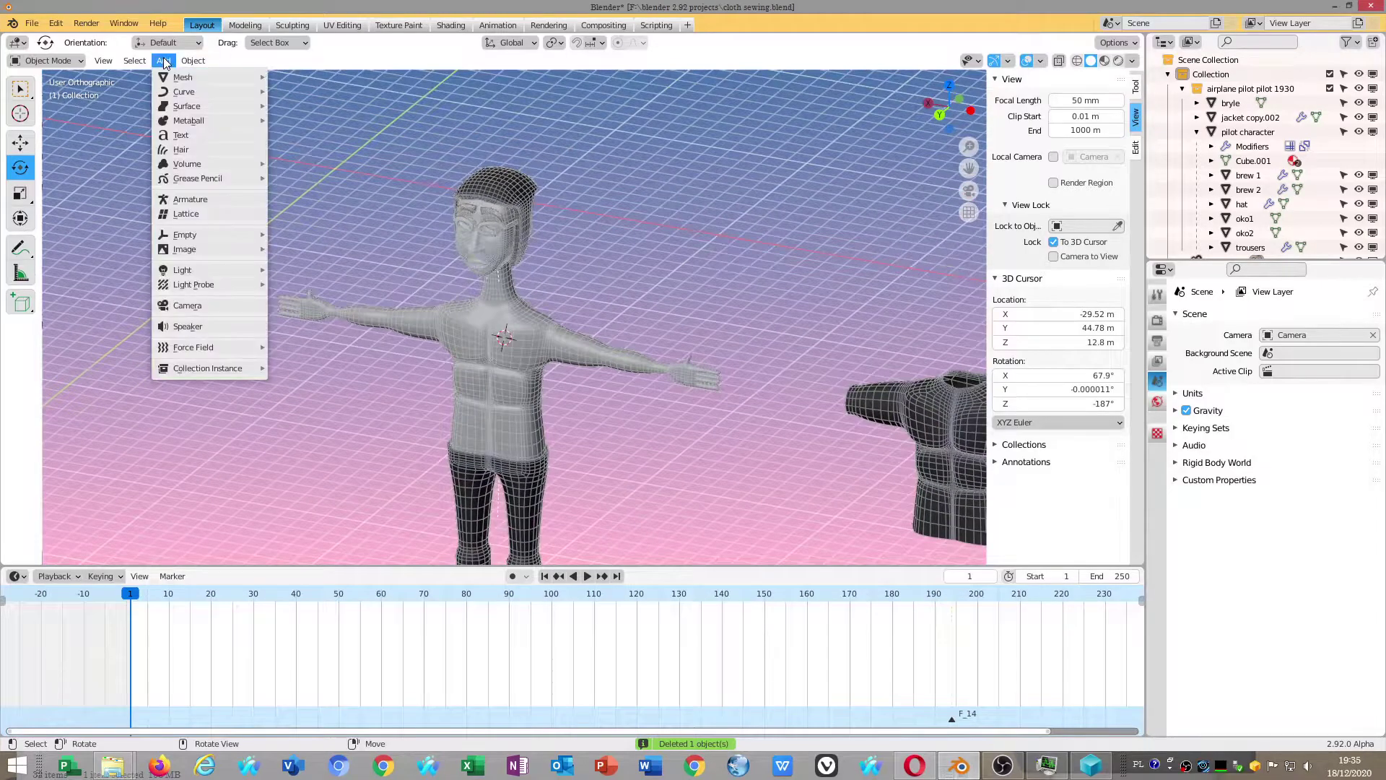
pyautogui.click(289, 80)
pyautogui.scroll(3, 510, 457)
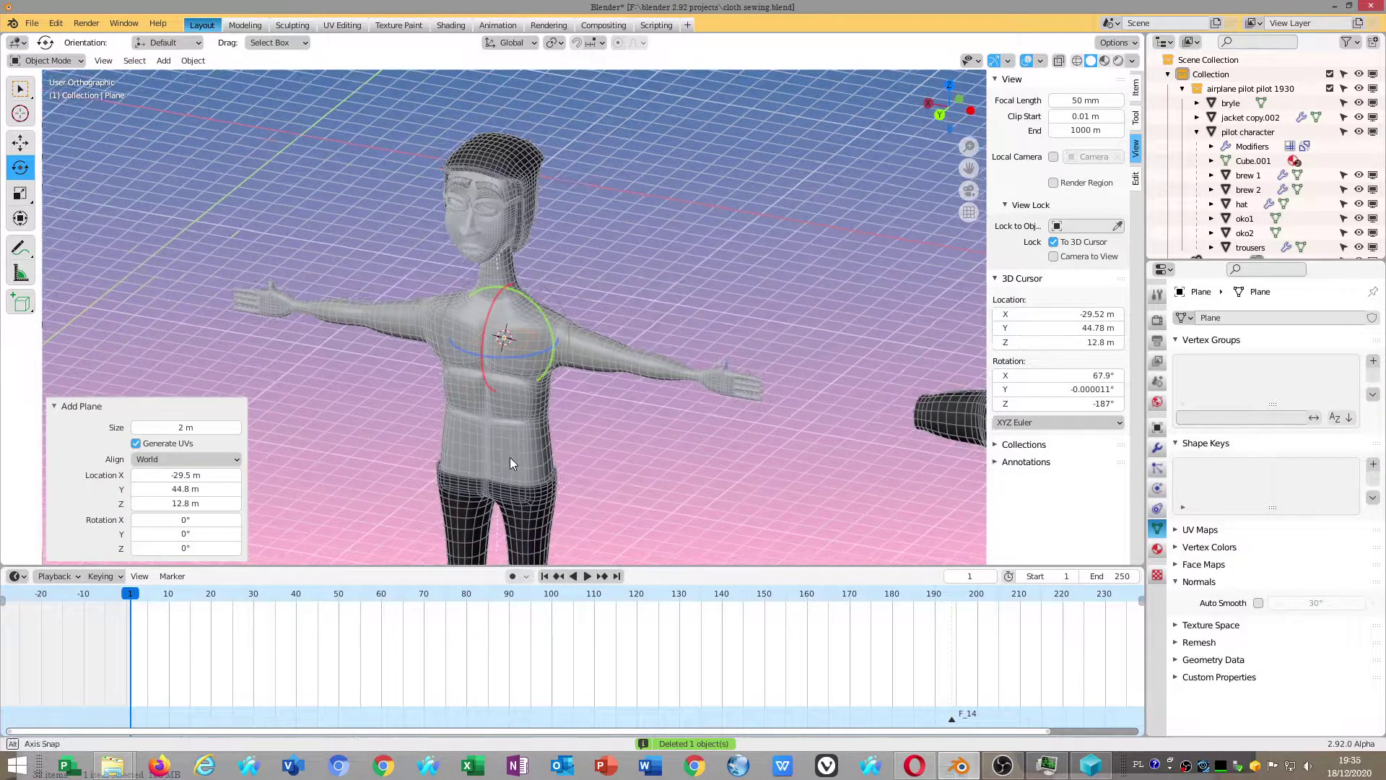
pyautogui.scroll(2, 537, 443)
# Rotate the plane upright, move it forward on Y, and tilt it slightly on X
pyautogui.moveTo(559, 440); pyautogui.dragTo(613, 380, button='middle')
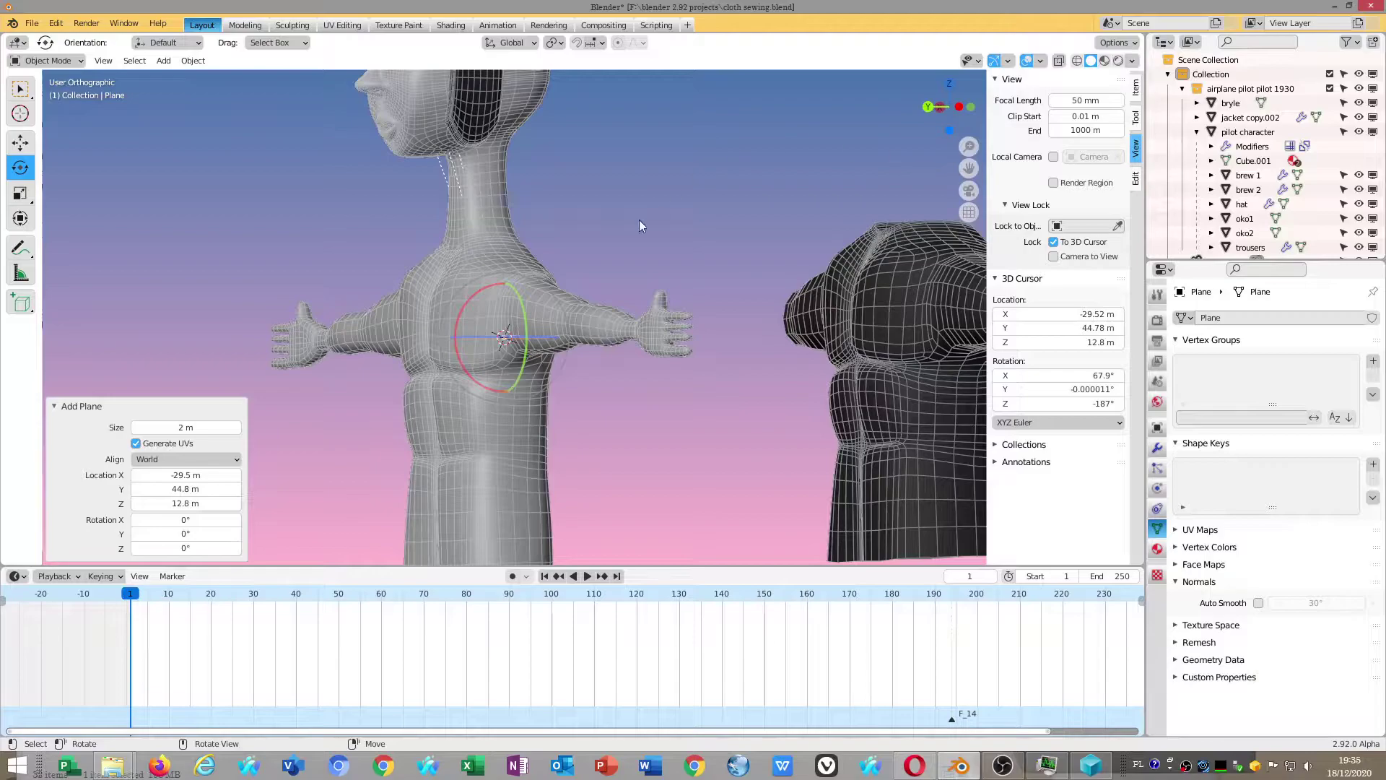
pyautogui.moveTo(483, 298)
pyautogui.mouseDown()
pyautogui.moveTo(461, 375)
pyautogui.moveTo(327, 363)
pyautogui.mouseUp()
pyautogui.hotkey('shift', 'space')
pyautogui.press('g')
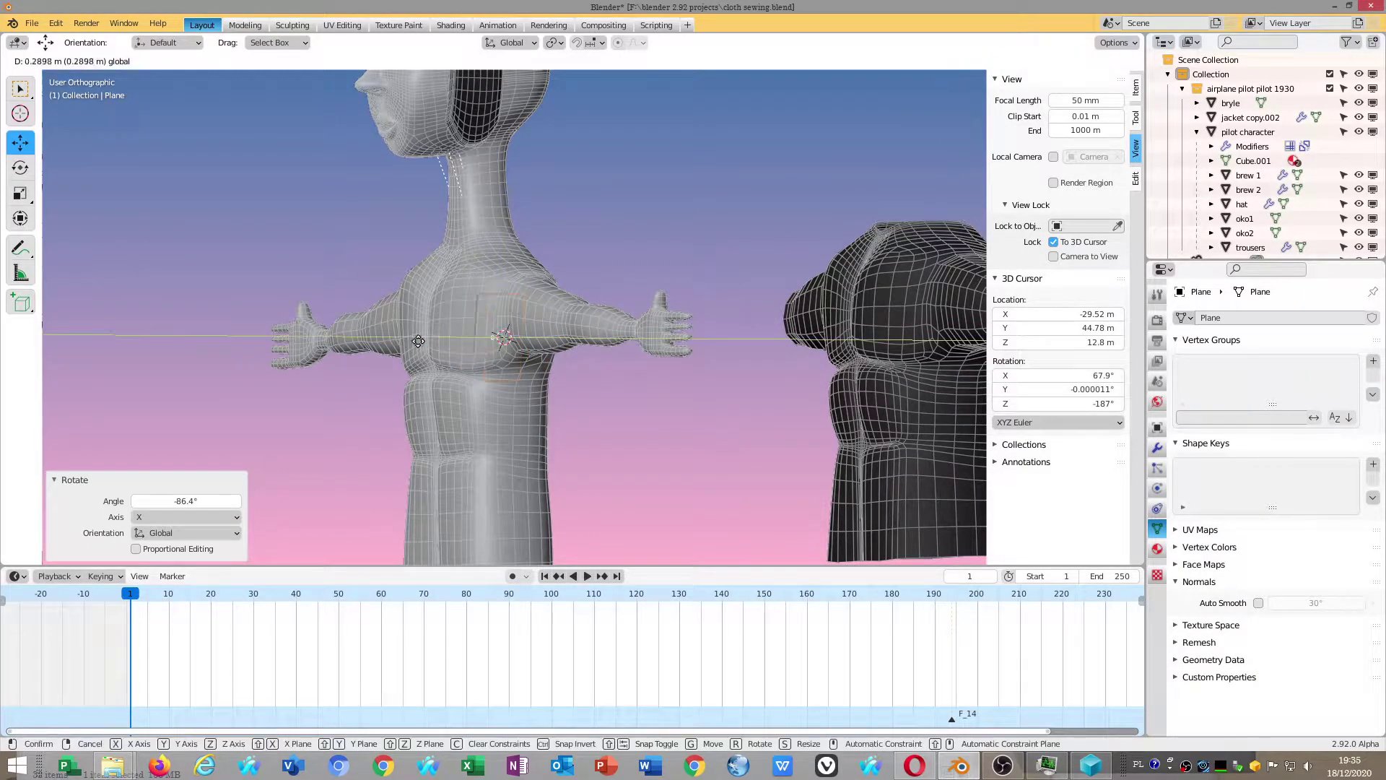
pyautogui.moveTo(354, 475); pyautogui.dragTo(349, 484, button='middle')
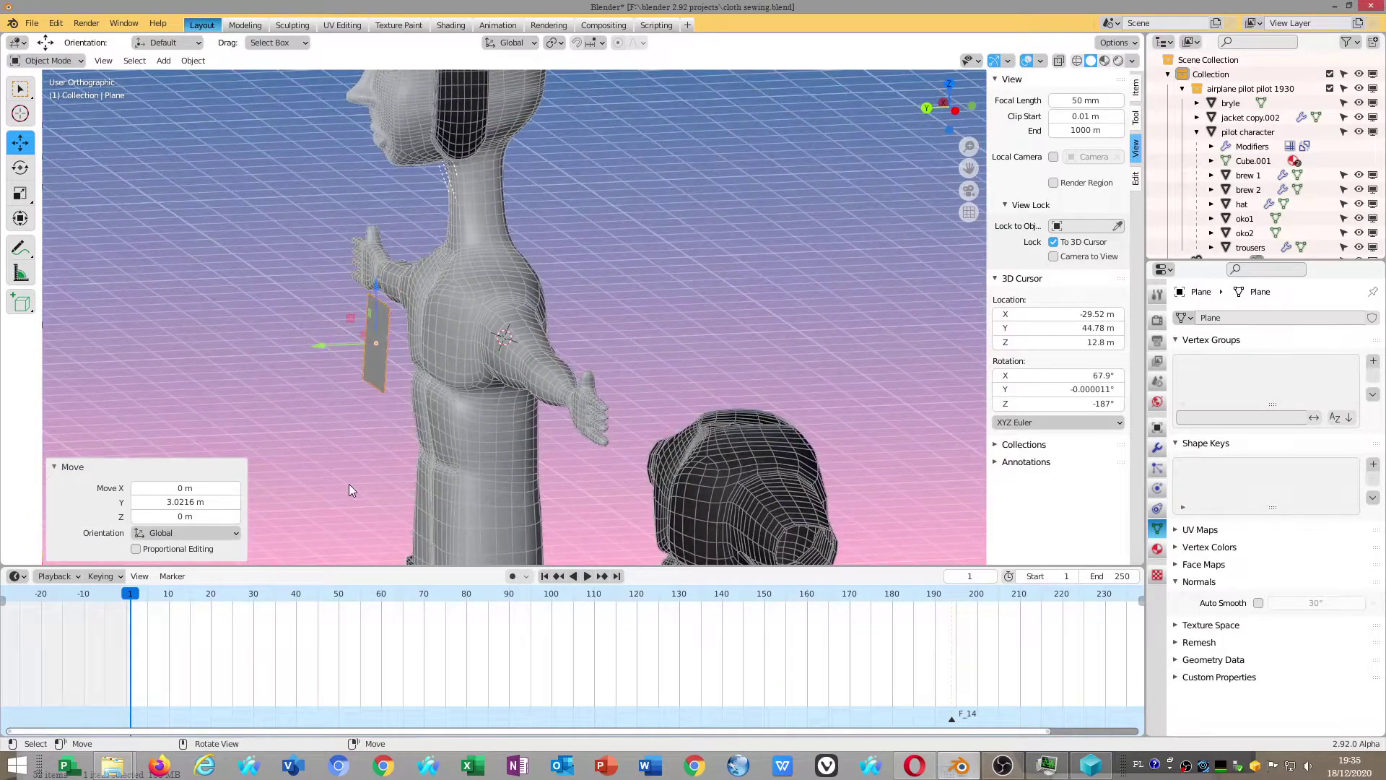
pyautogui.hotkey('shift', 'space')
pyautogui.press('r')
pyautogui.click(943, 101)
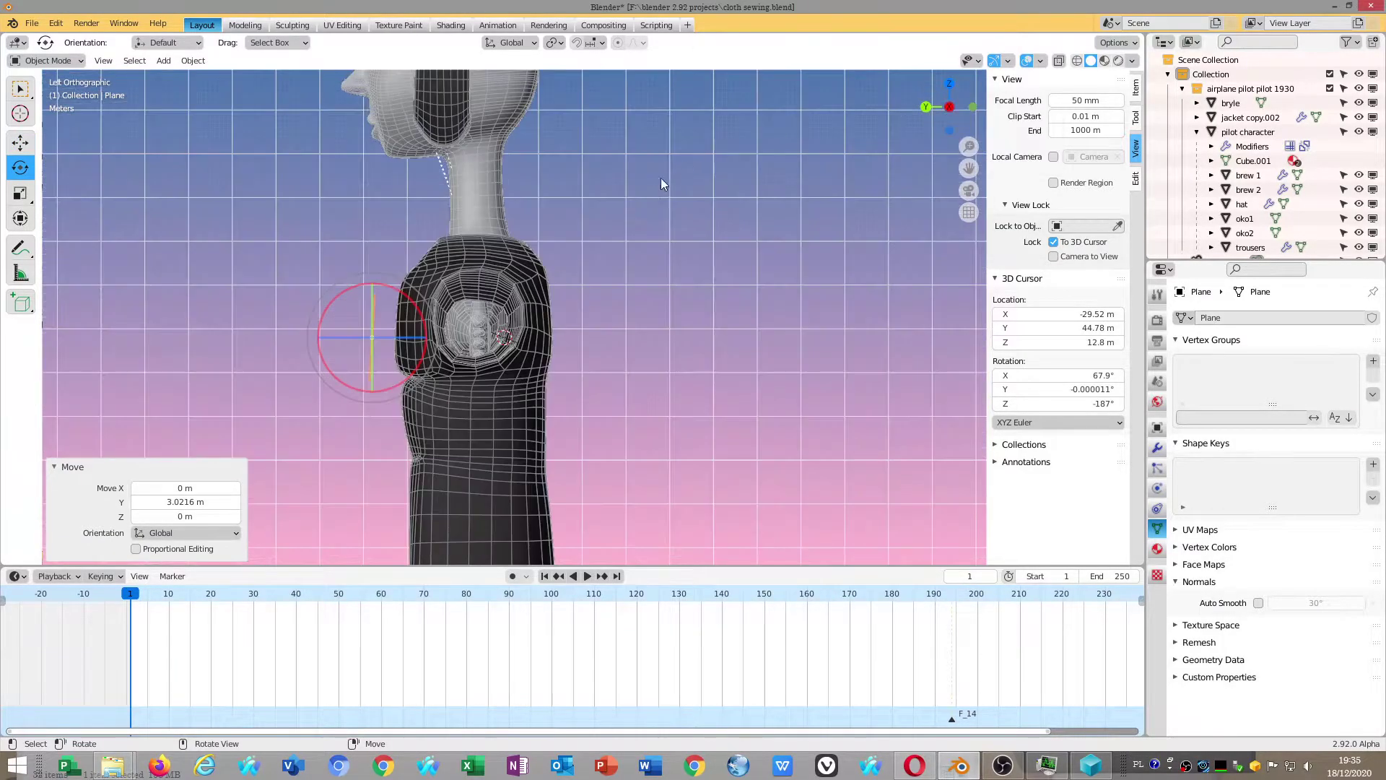
pyautogui.moveTo(391, 288); pyautogui.dragTo(423, 168)
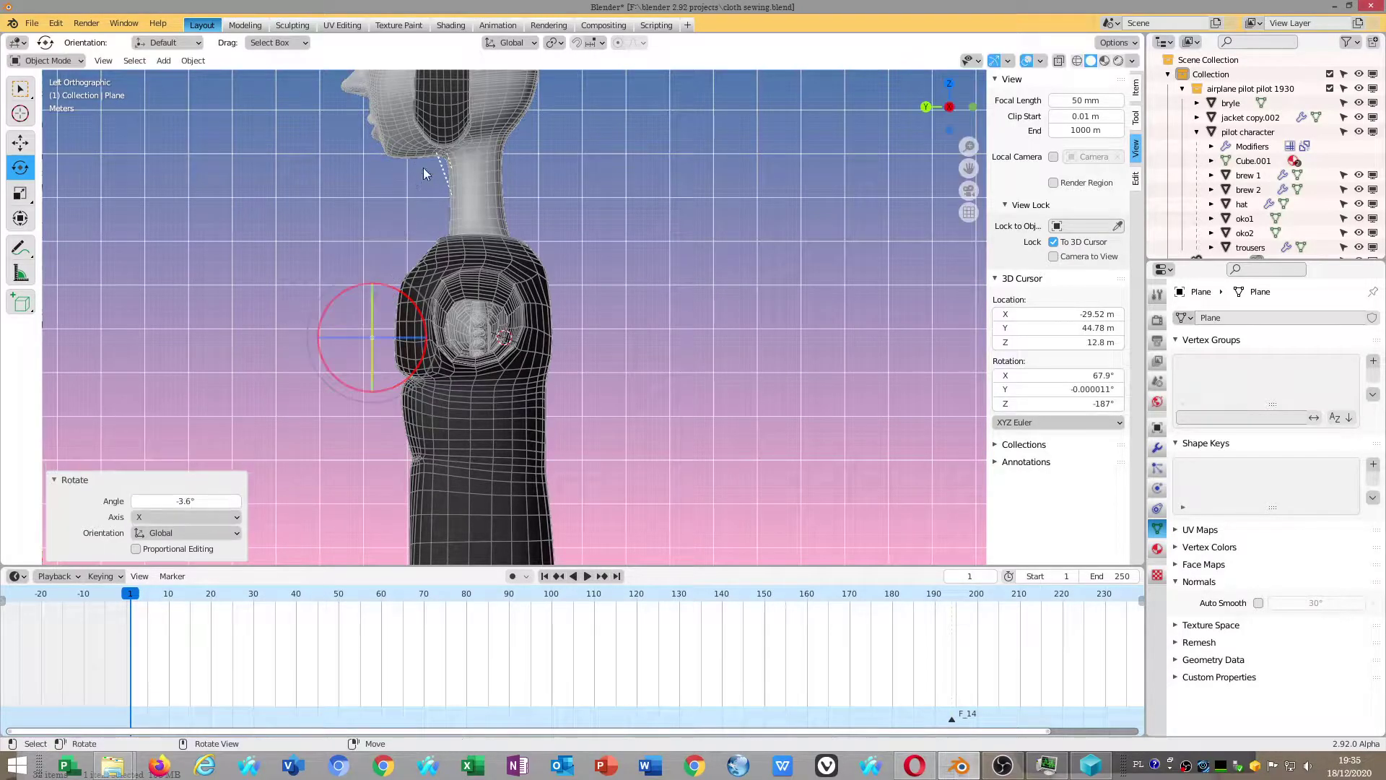
pyautogui.moveTo(423, 168)
pyautogui.mouseDown(button='middle')
pyautogui.moveTo(773, 301)
pyautogui.moveTo(784, 286)
pyautogui.moveTo(769, 290)
pyautogui.moveTo(782, 305)
pyautogui.mouseUp(button='middle')
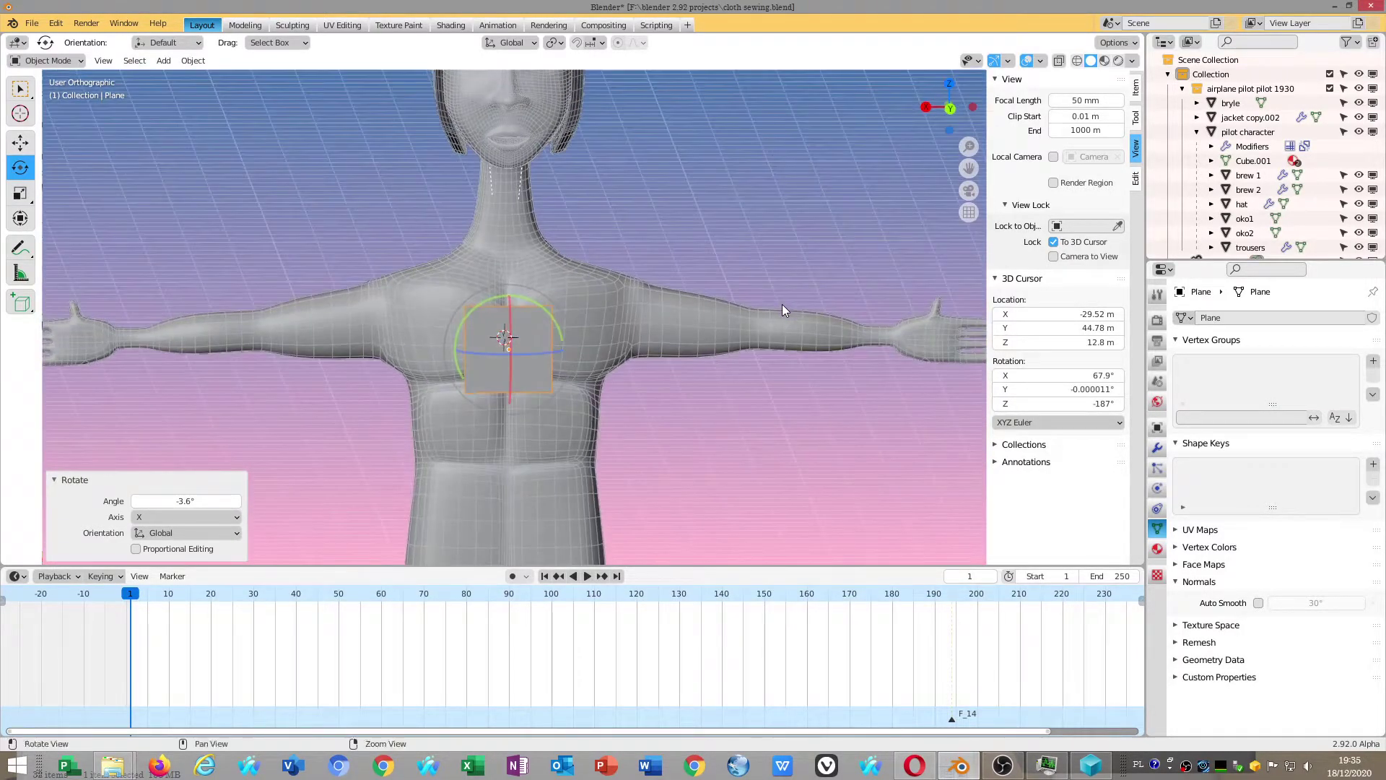
pyautogui.scroll(-2, 576, 374)
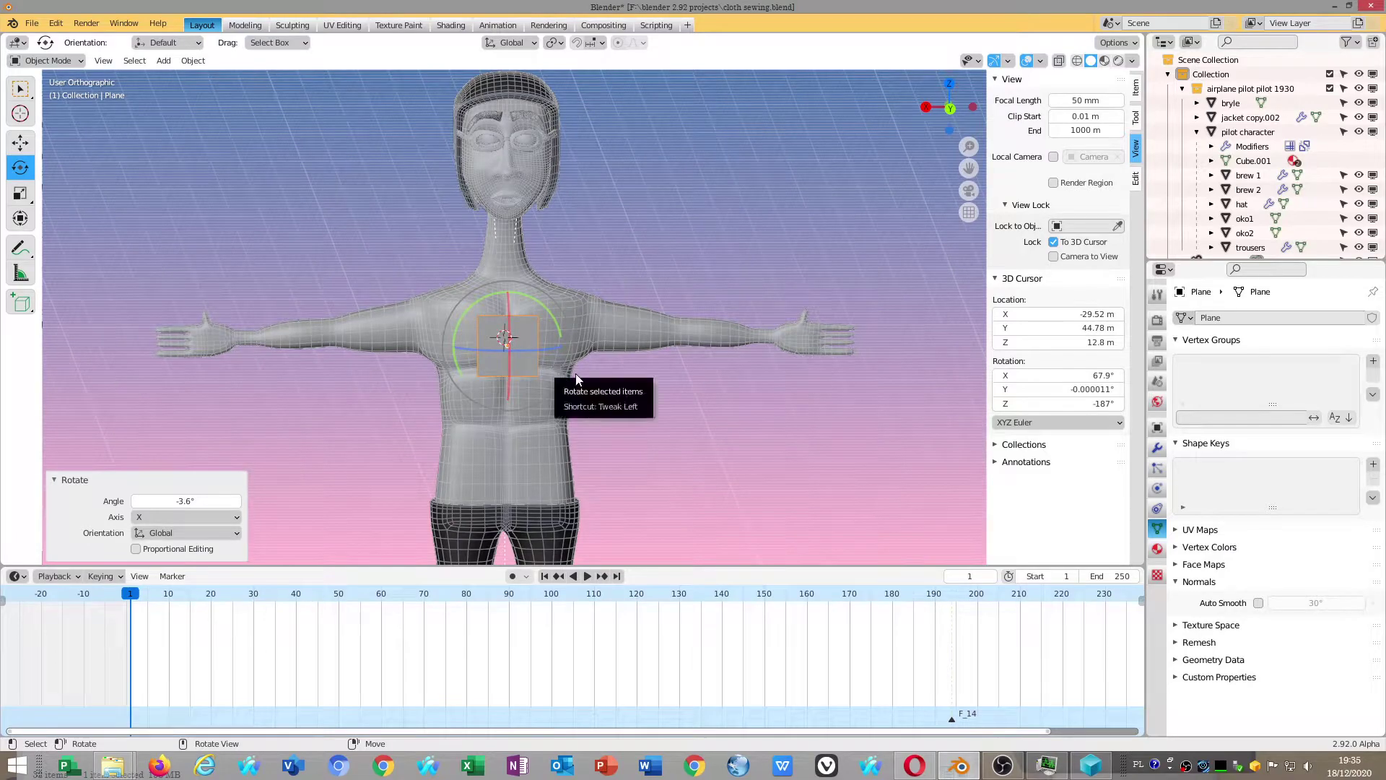
# Scale the plane taller on Z, uniformly to about 1.337, and 2.489 wider on X
pyautogui.hotkey('shift', 'space')
pyautogui.press('g')
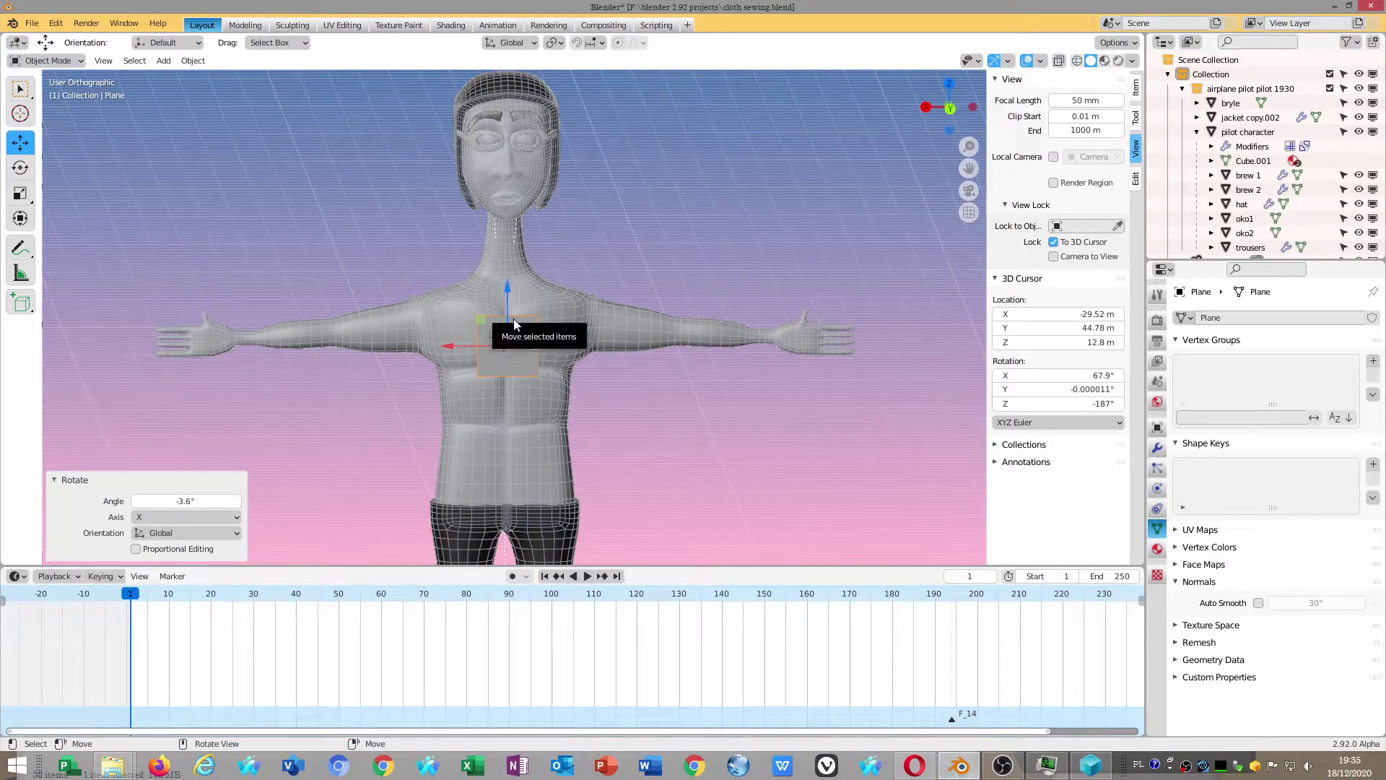
pyautogui.hotkey('shift', 'space')
pyautogui.press('s')
pyautogui.moveTo(503, 301); pyautogui.dragTo(513, 207)
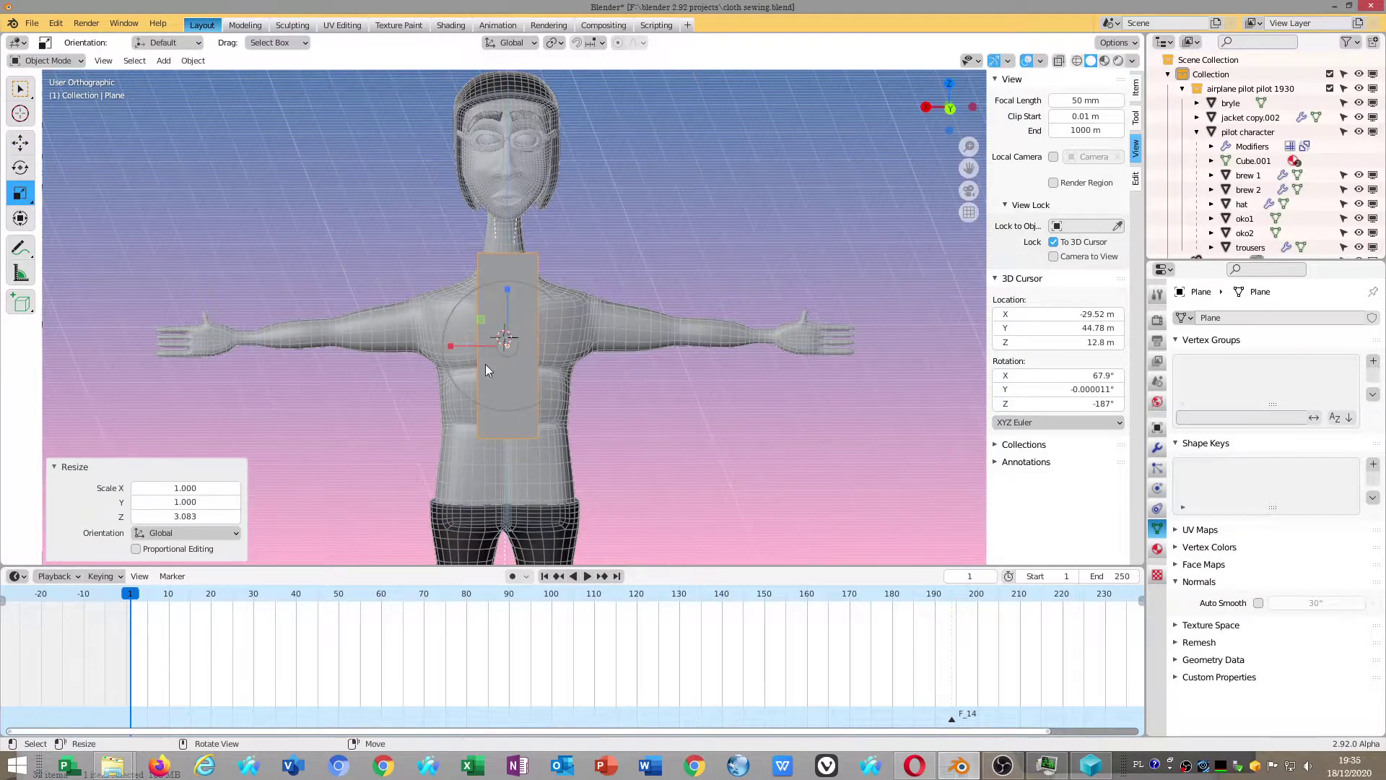
pyautogui.moveTo(485, 364); pyautogui.dragTo(509, 349)
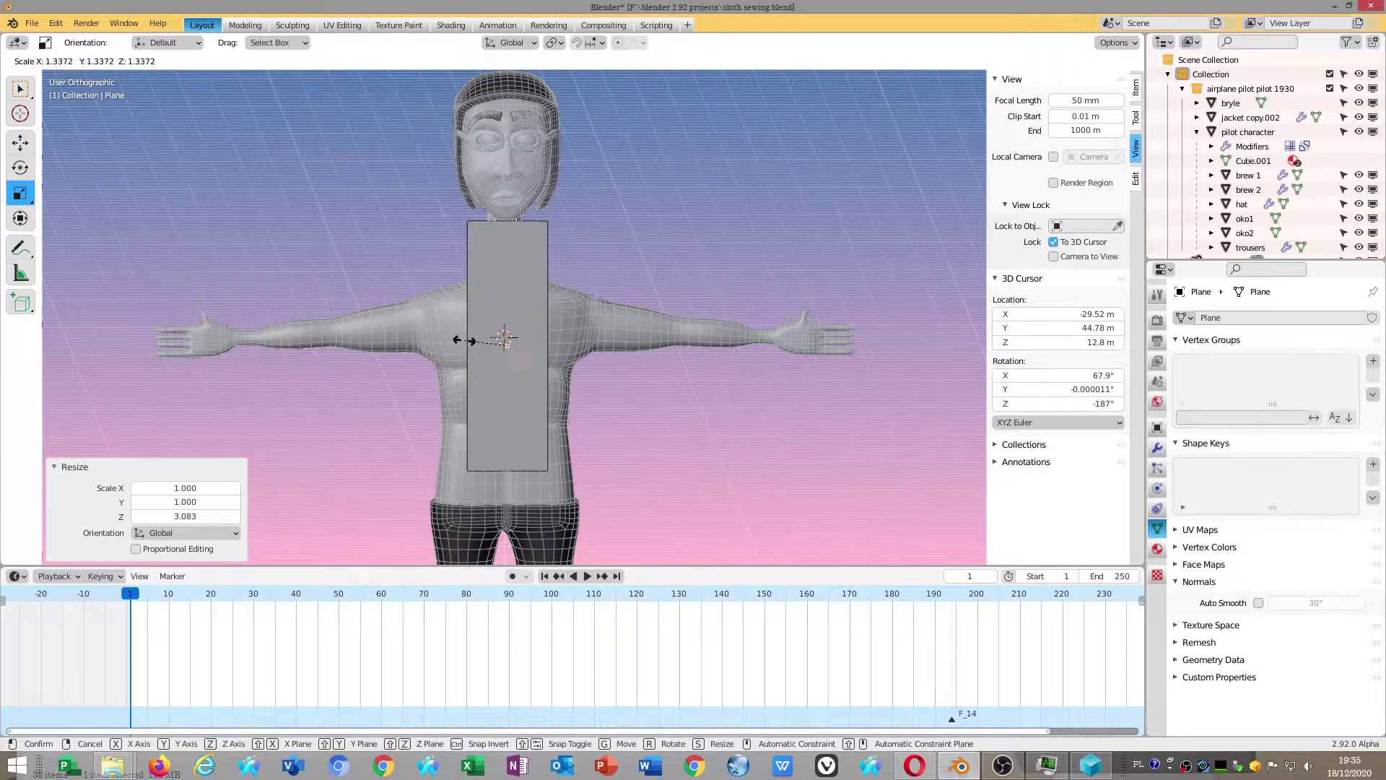
pyautogui.click(459, 342)
pyautogui.press('s')
pyautogui.press('x')
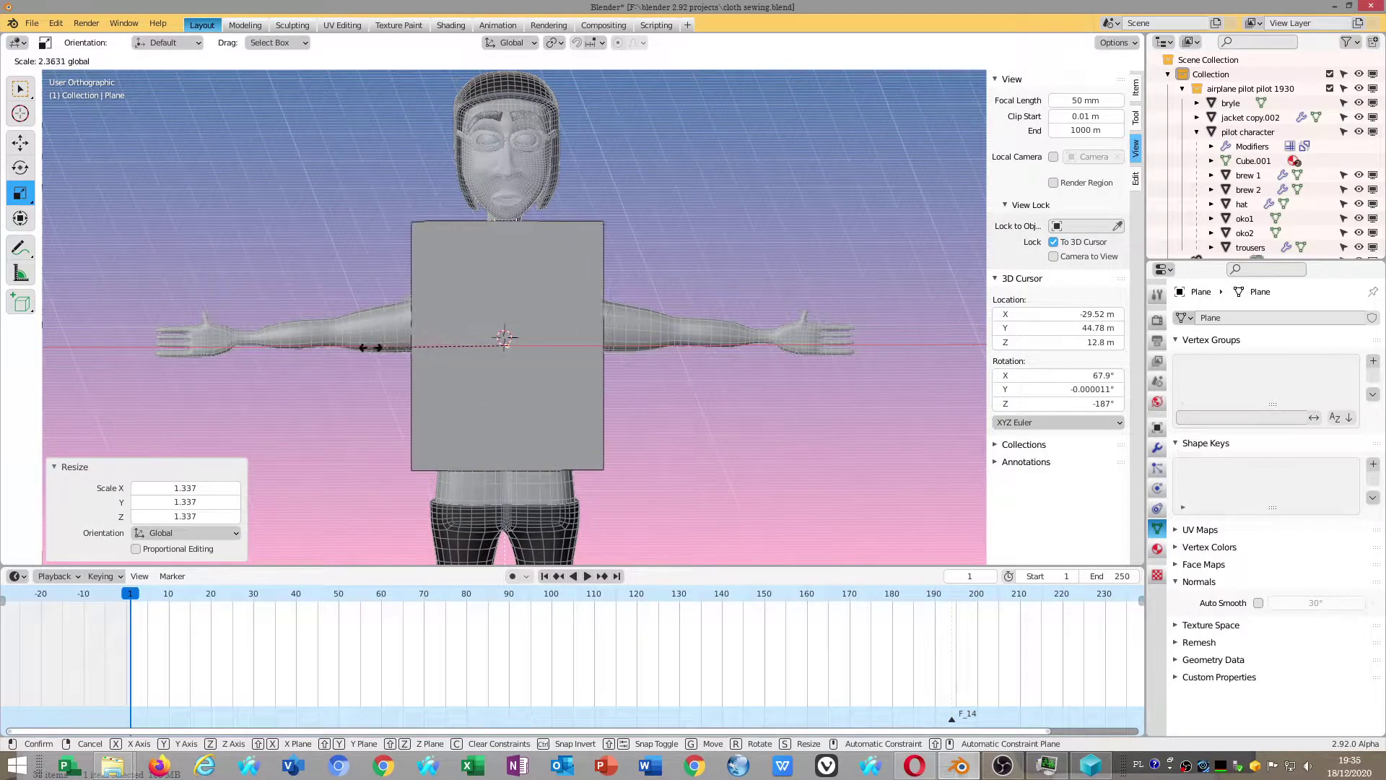
pyautogui.click(478, 334)
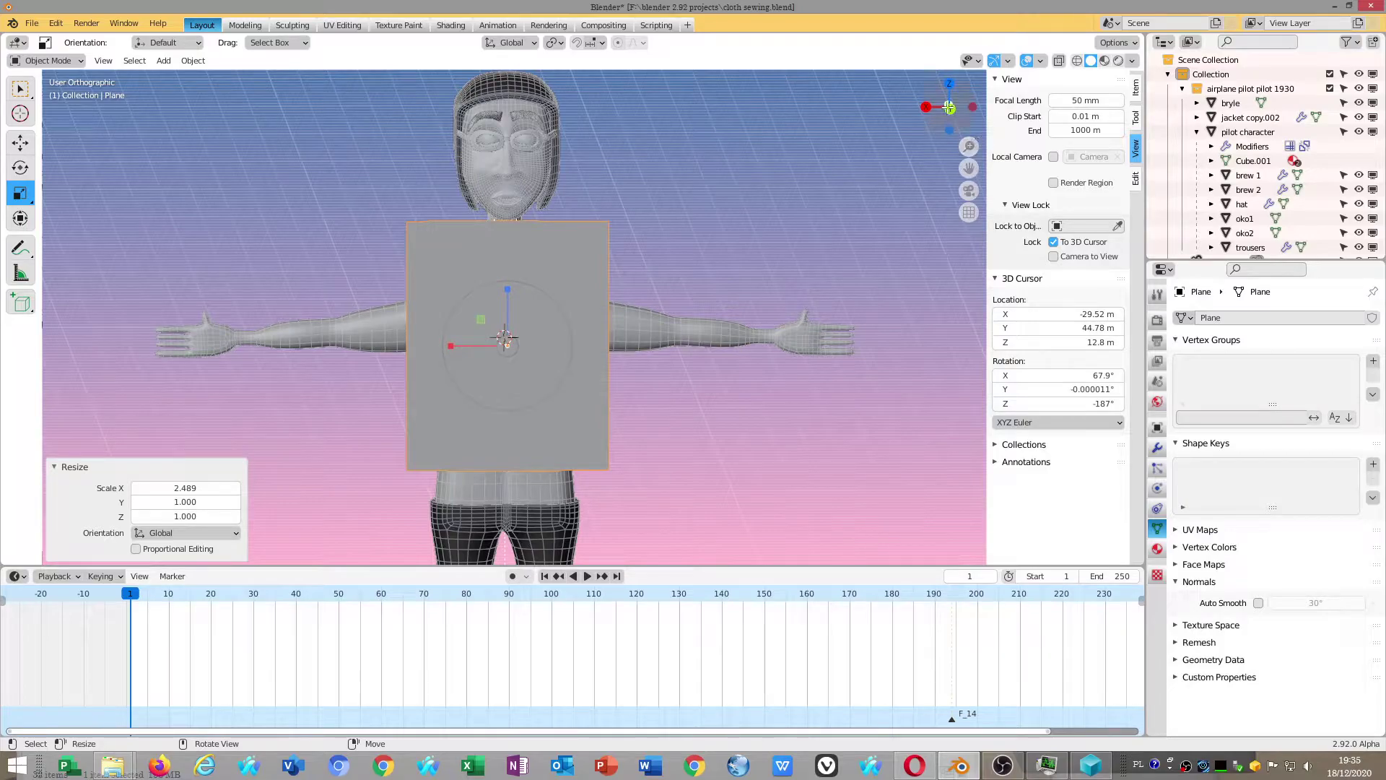
# From the back view, lower the panel 1.1089 m on Z and turn on X-ray
pyautogui.moveTo(949, 107)
pyautogui.mouseDown()
pyautogui.moveTo(366, 357)
pyautogui.moveTo(389, 338)
pyautogui.mouseUp()
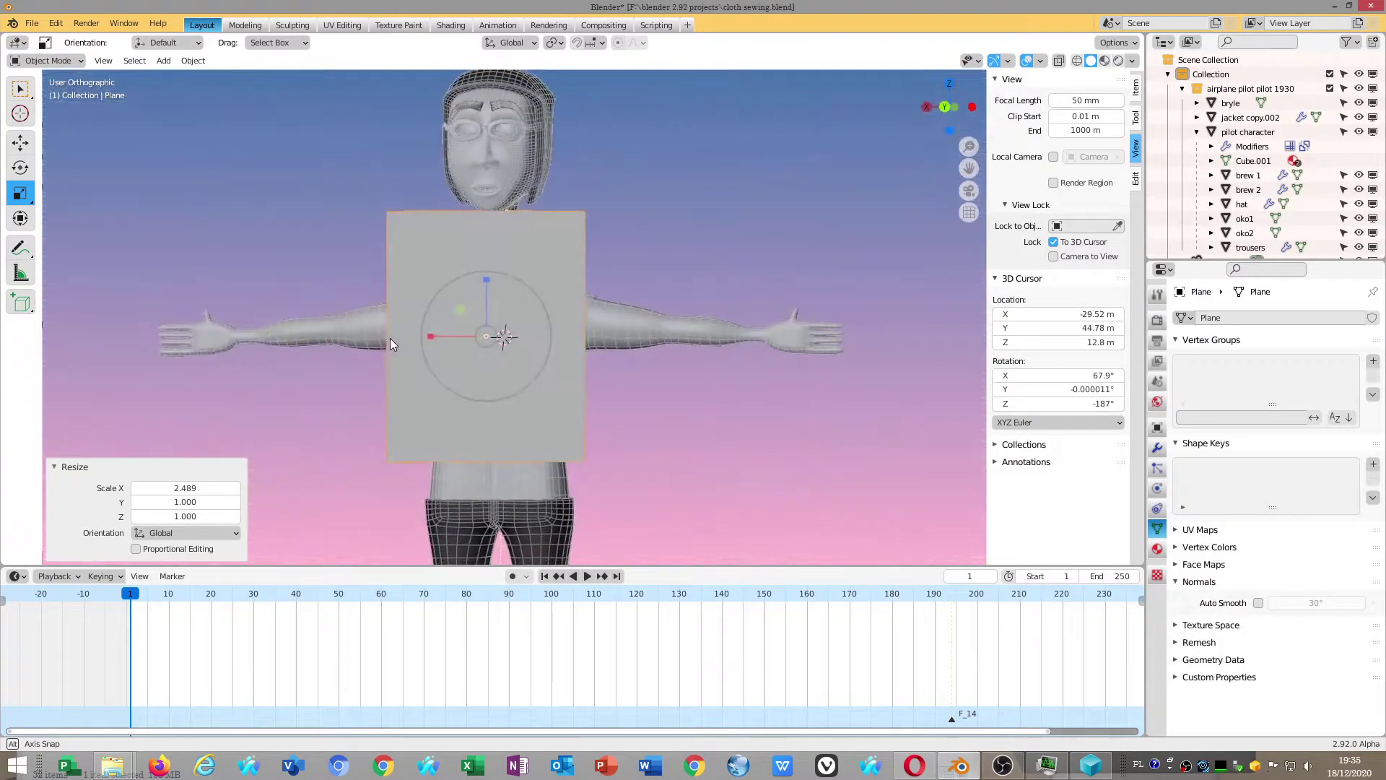
pyautogui.click(945, 107)
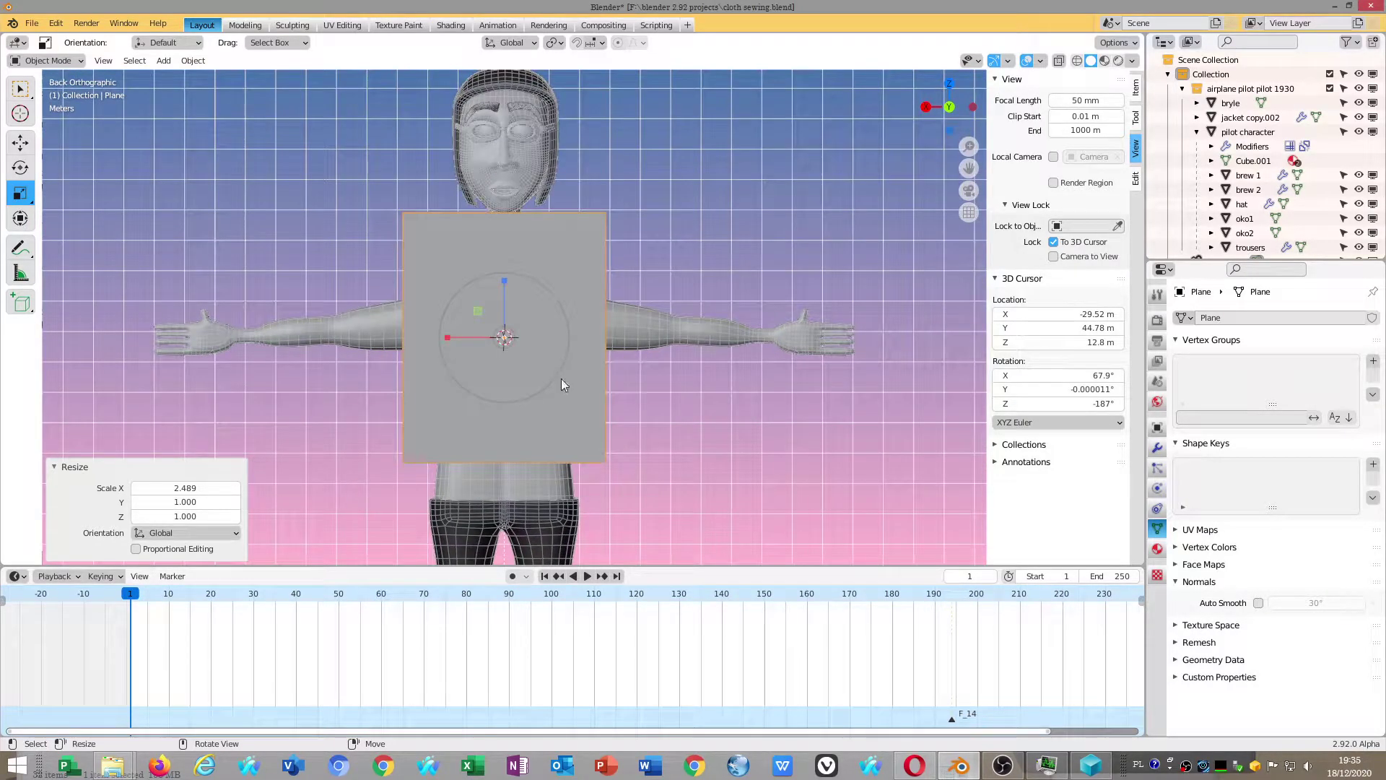
pyautogui.hotkey('shift', 'space')
pyautogui.press('g')
pyautogui.scroll(1, 564, 401)
pyautogui.moveTo(504, 307); pyautogui.dragTo(490, 339)
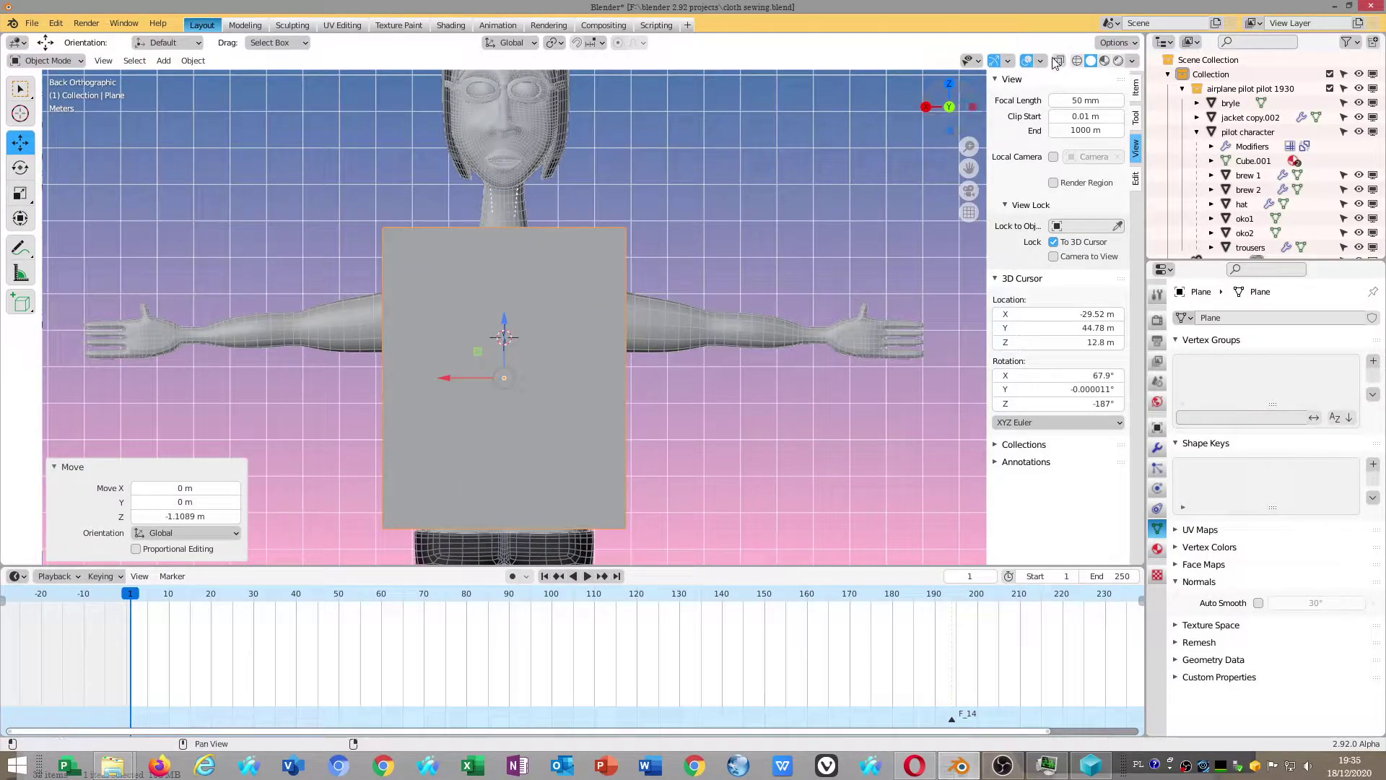
pyautogui.click(1059, 61)
pyautogui.click(72, 62)
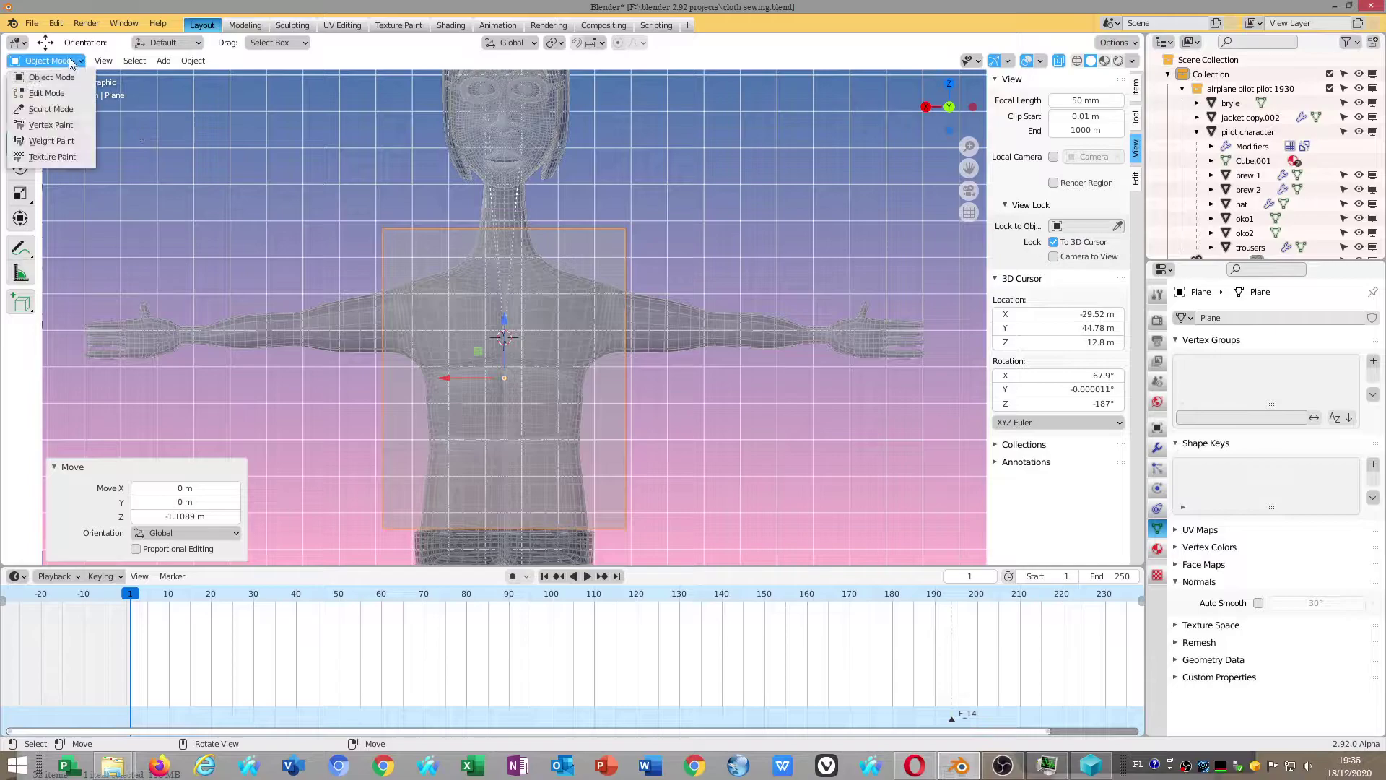
# In Edit Mode, add a horizontal loop cut and lower the panel's top edge toward the shoulders
pyautogui.click(60, 95)
pyautogui.scroll(-1, 527, 313)
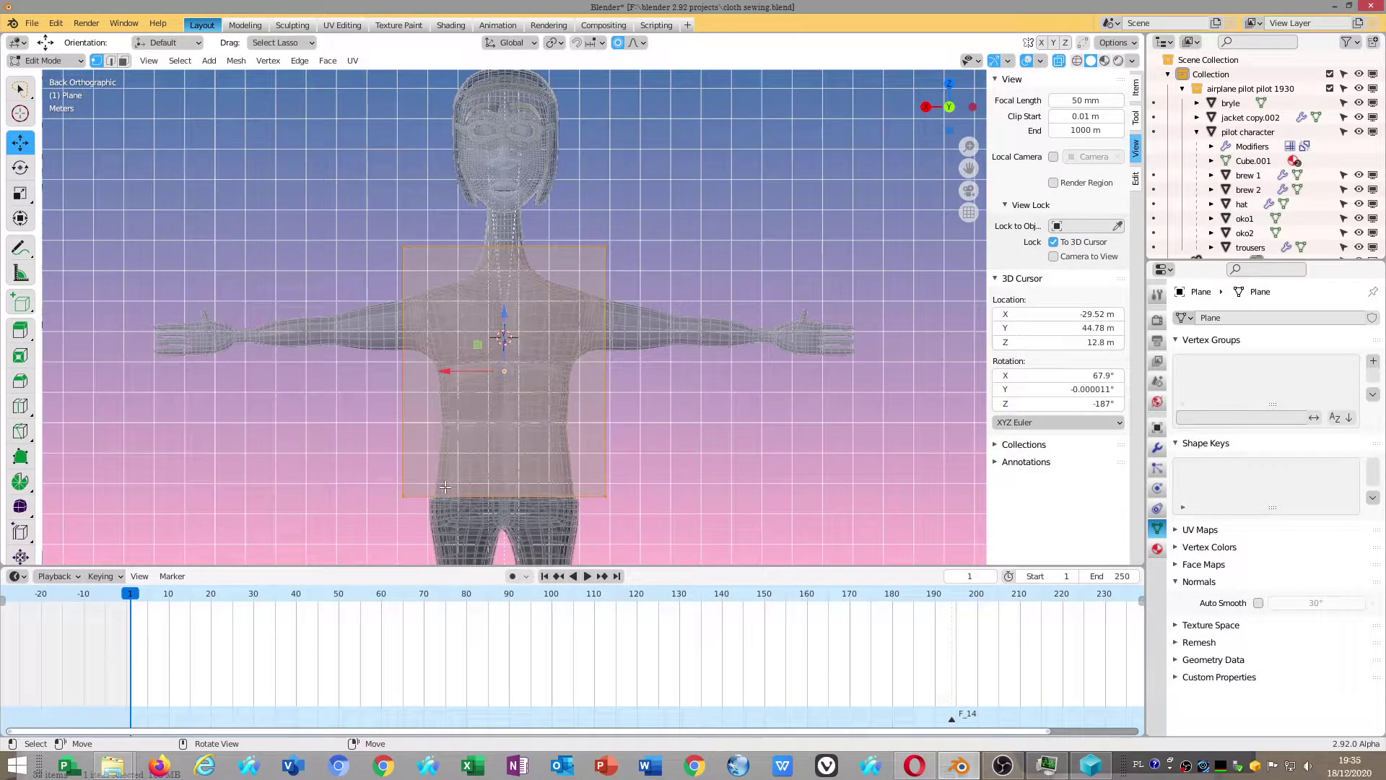
pyautogui.press('ctrl')
pyautogui.hotkey('ctrl', 'r')
pyautogui.click(423, 300)
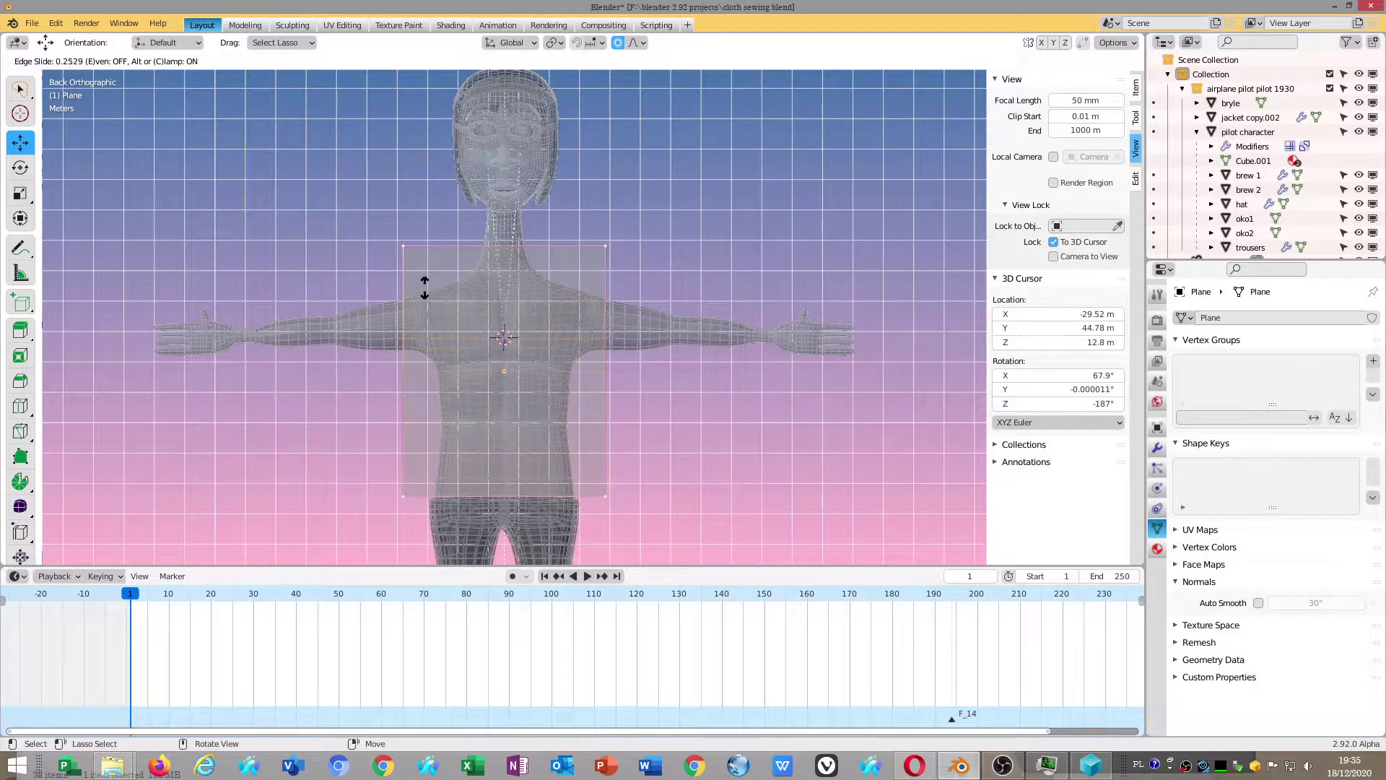
pyautogui.click(420, 309)
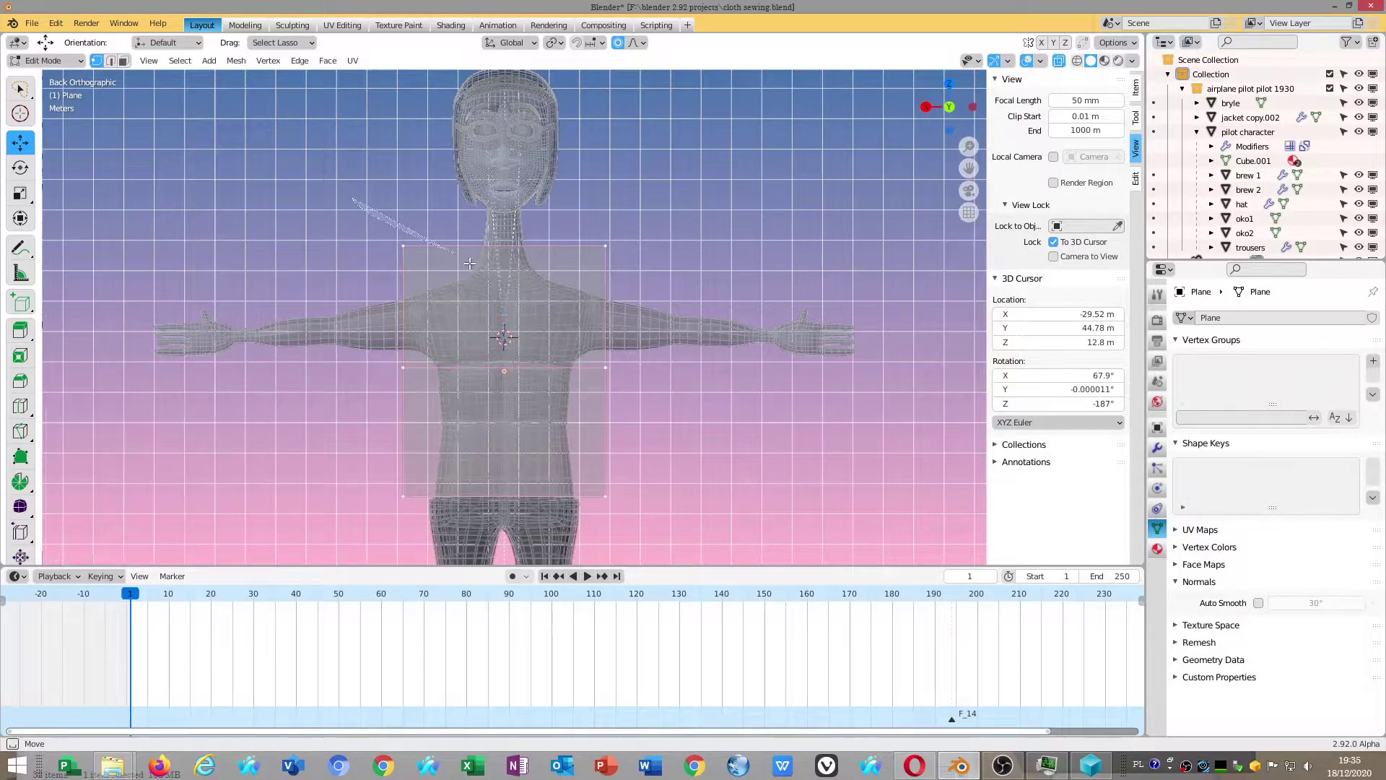
pyautogui.moveTo(350, 193); pyautogui.dragTo(585, 285)
pyautogui.moveTo(696, 253)
pyautogui.mouseDown()
pyautogui.moveTo(473, 228)
pyautogui.moveTo(497, 249)
pyautogui.moveTo(498, 231)
pyautogui.mouseUp()
pyautogui.scroll(1, 520, 374)
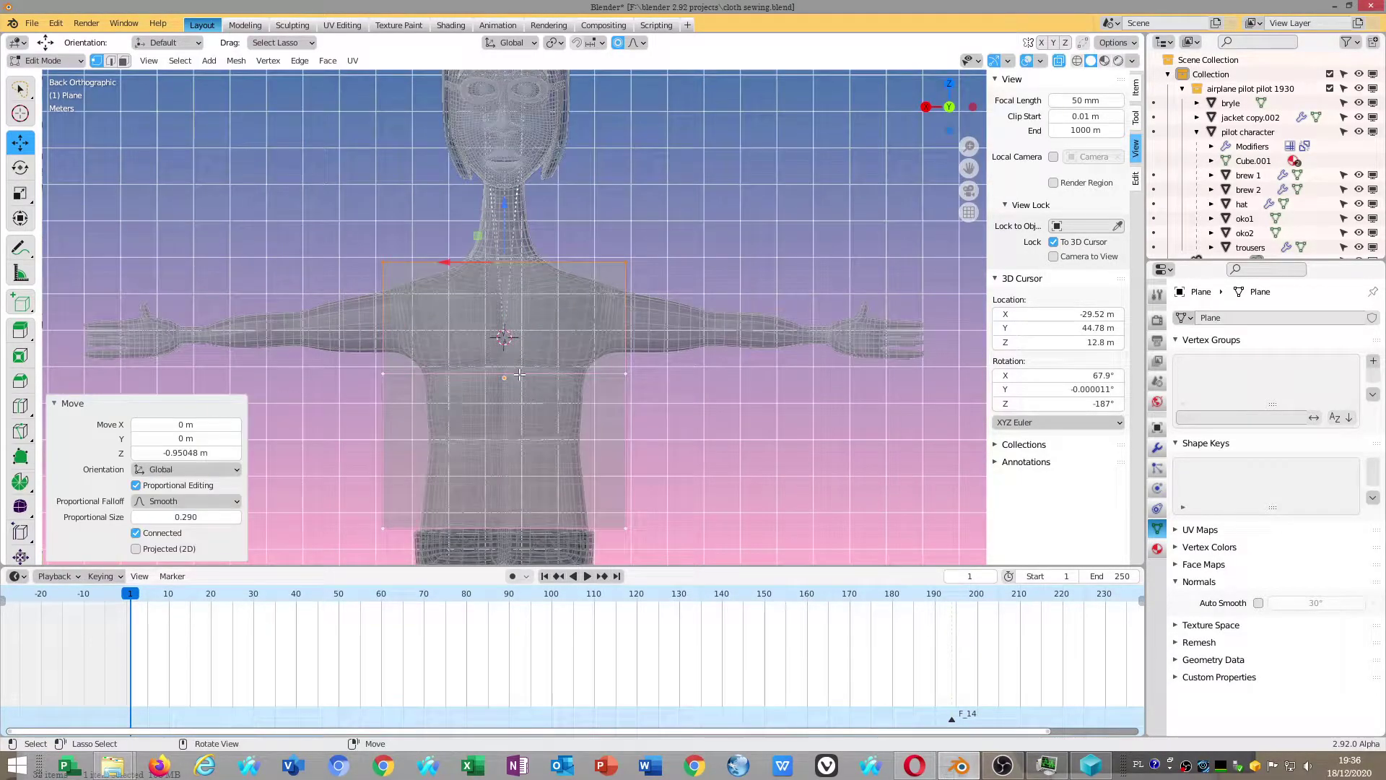
pyautogui.keyDown('alt'); pyautogui.click(442, 380); pyautogui.keyUp('alt')
pyautogui.press('g')
pyautogui.press('g')
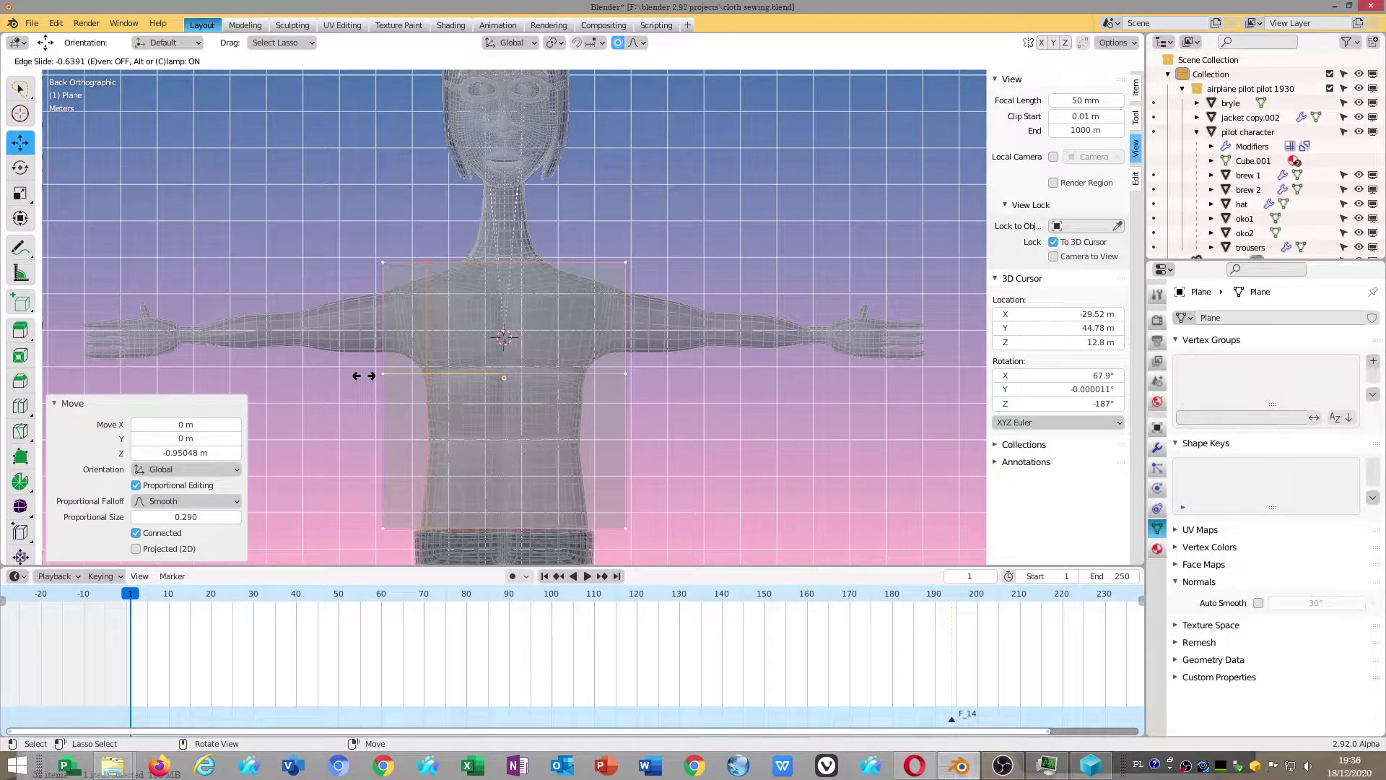
pyautogui.click(363, 376)
# Add two vertical loop cuts through the torso panel and slide them into place
pyautogui.hotkey('ctrl', 'r')
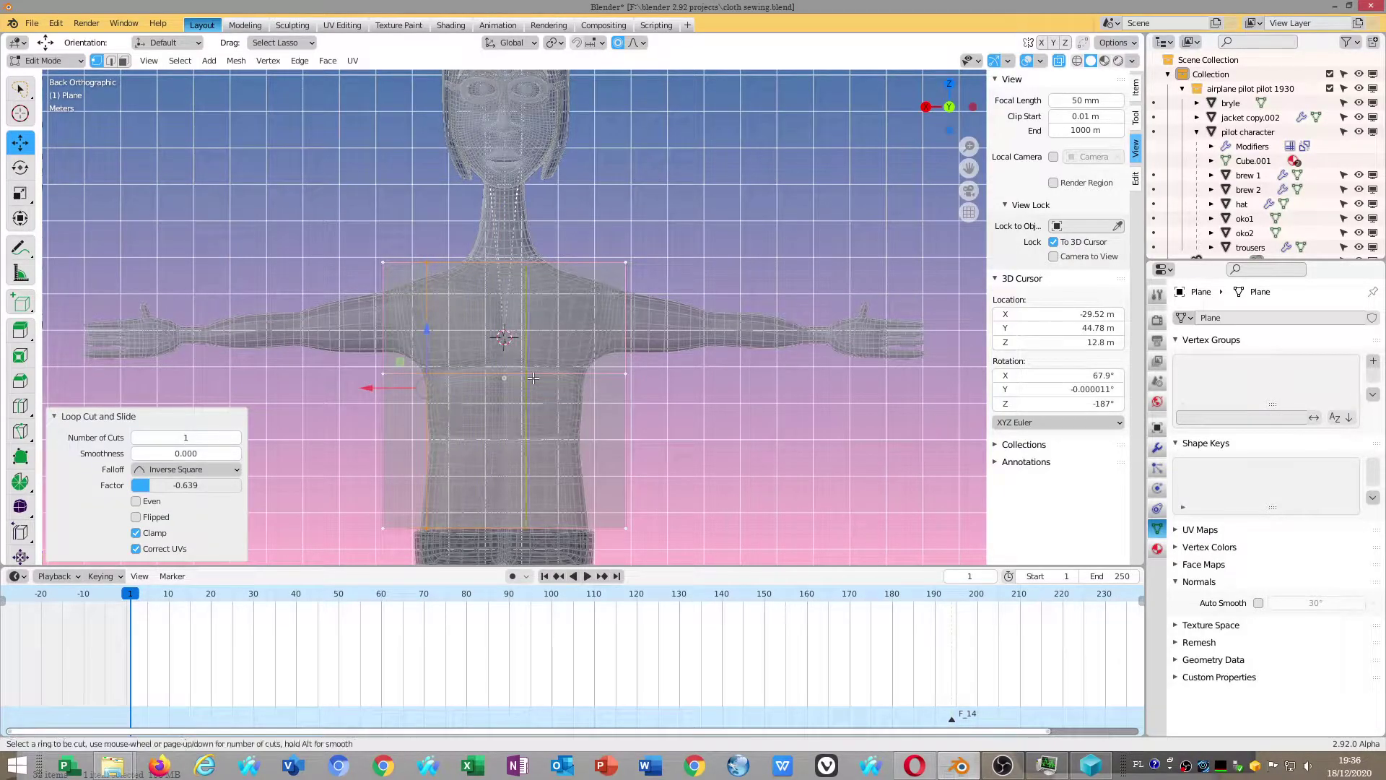
pyautogui.click(518, 377)
pyautogui.press('ctrl')
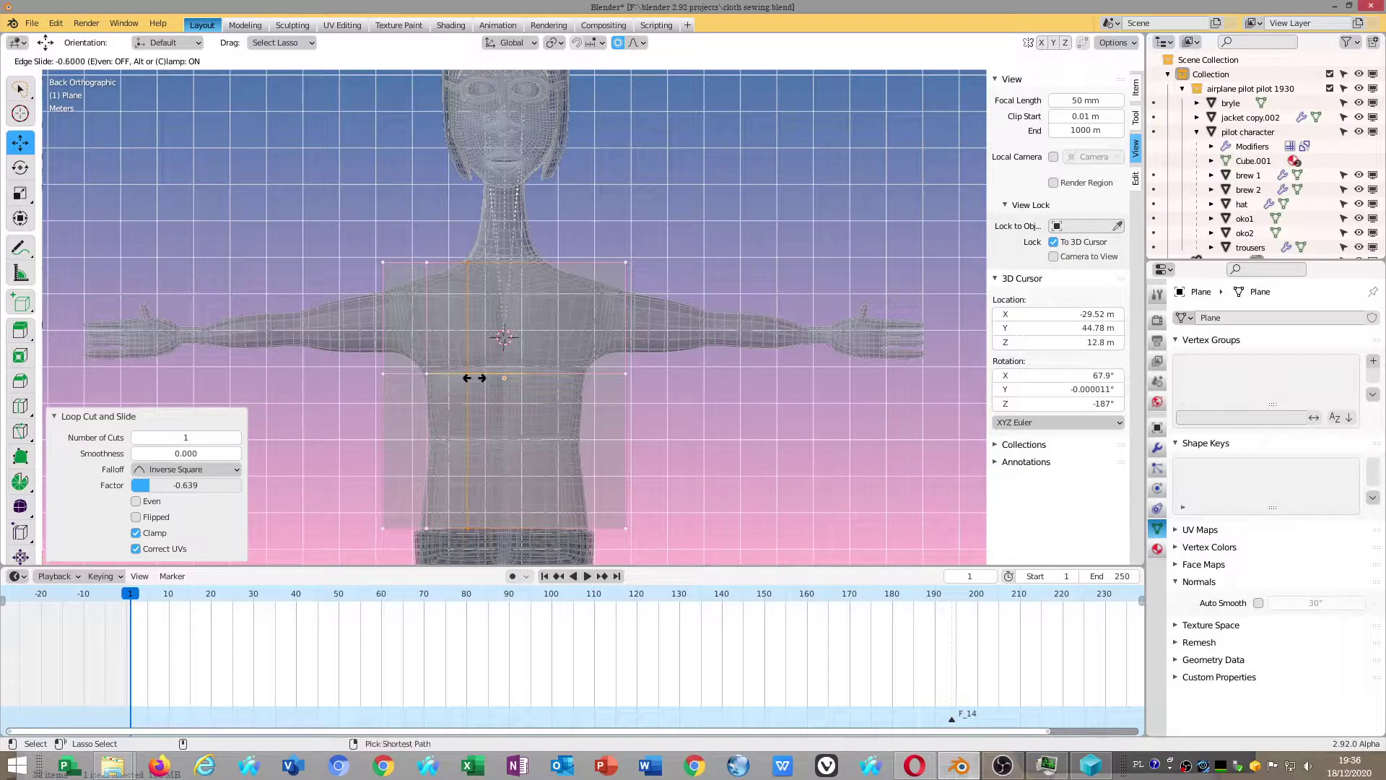
pyautogui.click(474, 378)
pyautogui.press('g')
pyautogui.press('g')
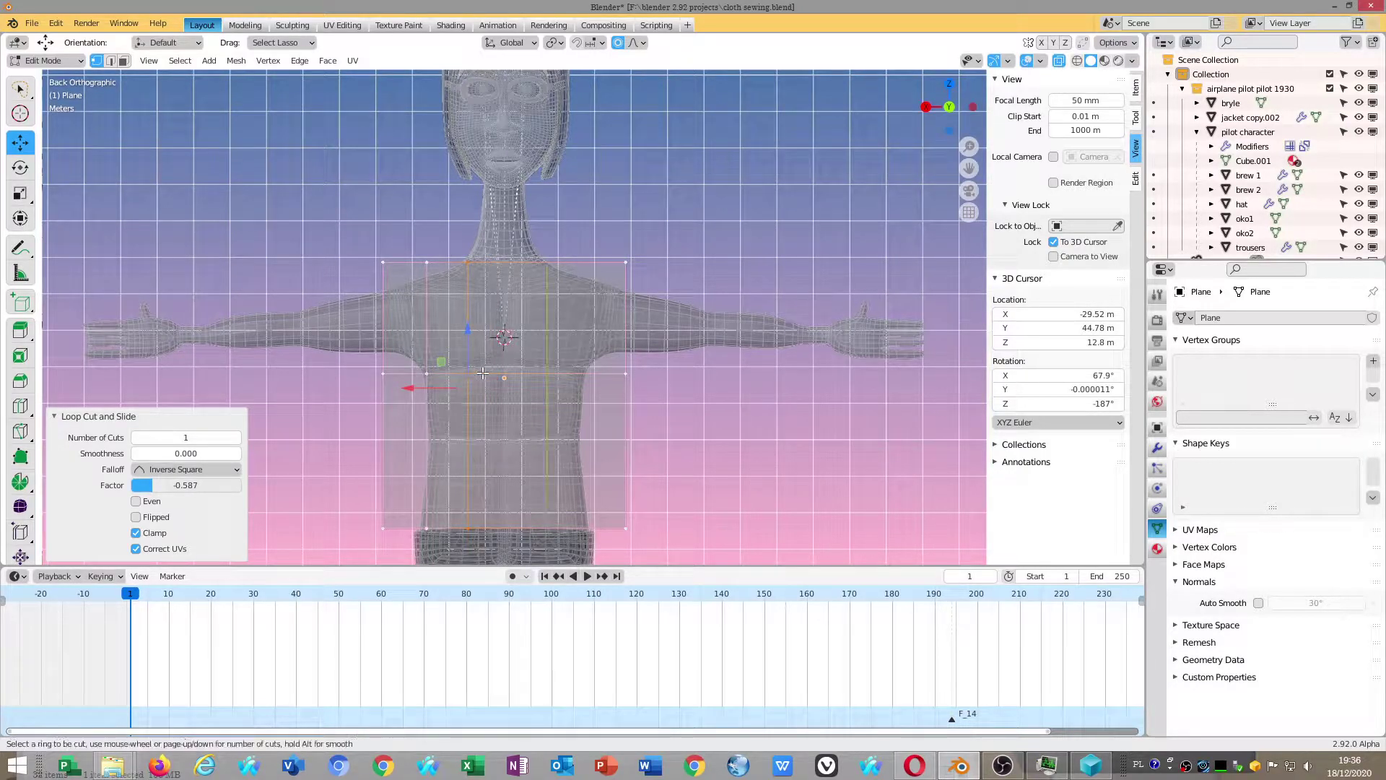
pyautogui.click(481, 366)
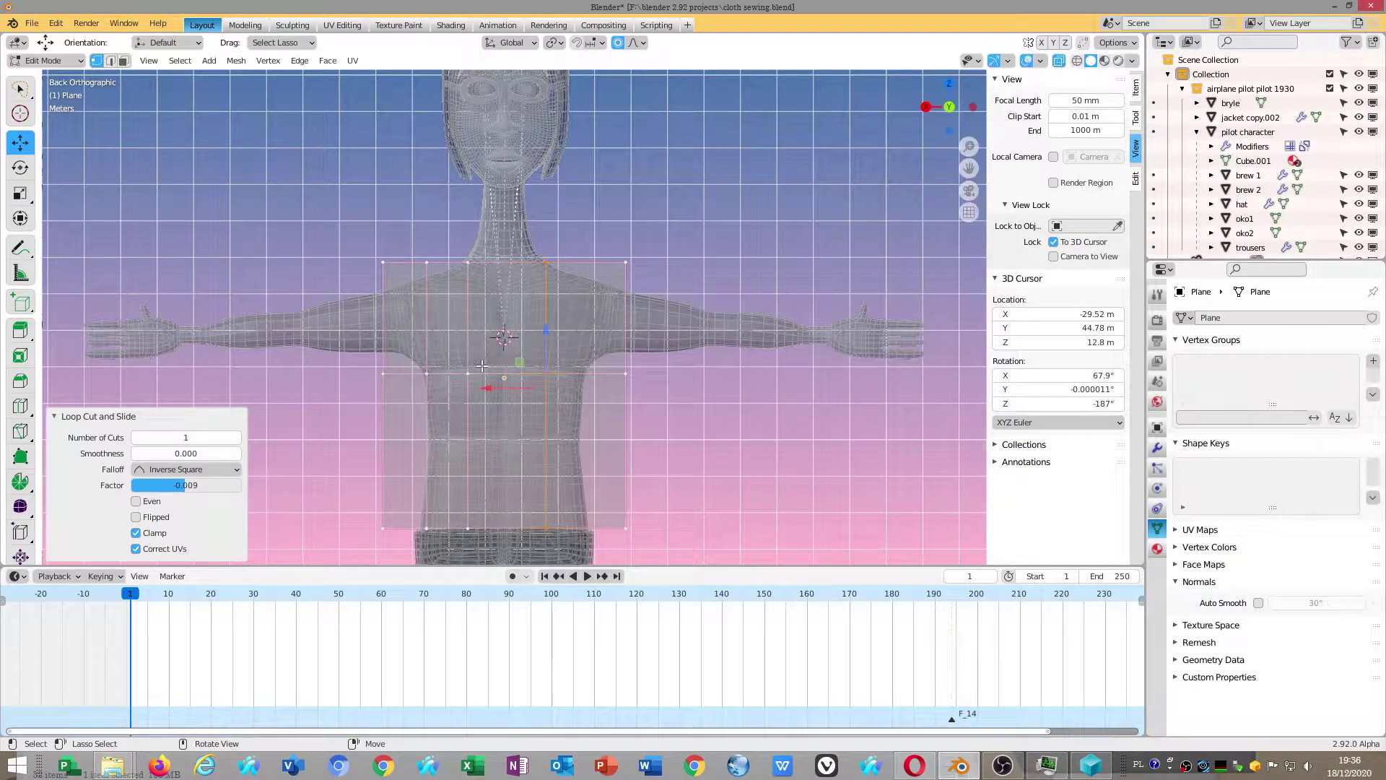
pyautogui.press('g')
pyautogui.press('g')
pyautogui.click(575, 380)
# Delete the left and right side face strips of the panel
pyautogui.click(123, 60)
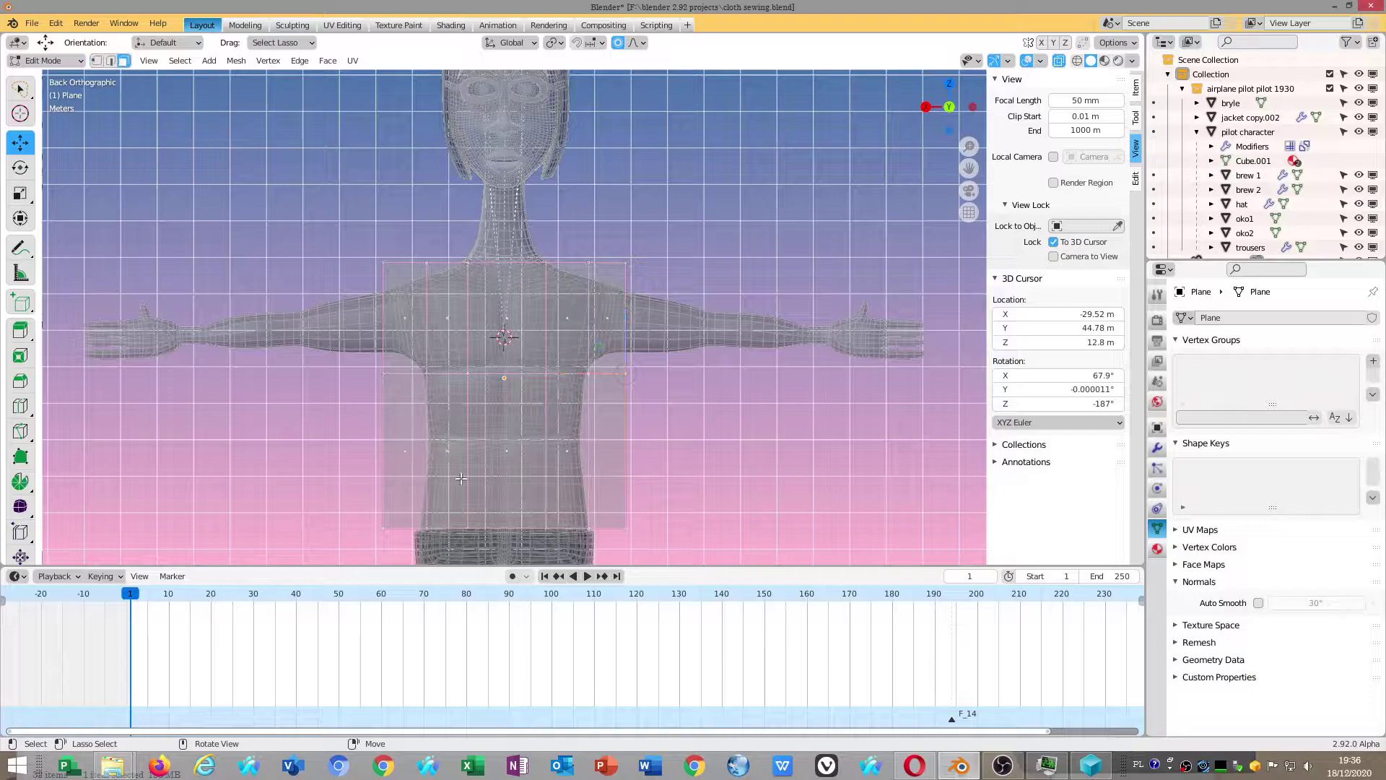
pyautogui.click(405, 450)
pyautogui.keyDown('shift'); pyautogui.click(607, 449); pyautogui.keyUp('shift')
pyautogui.press('x')
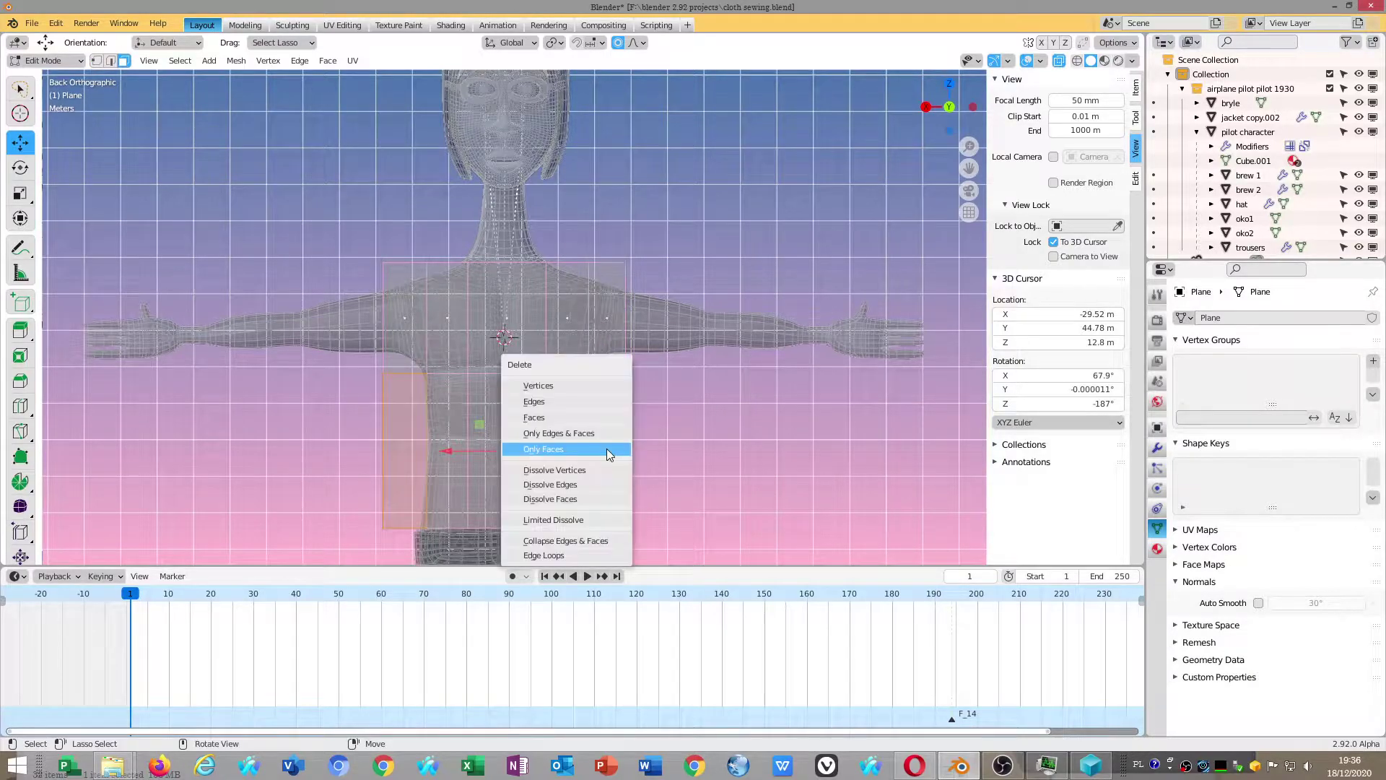
pyautogui.click(580, 418)
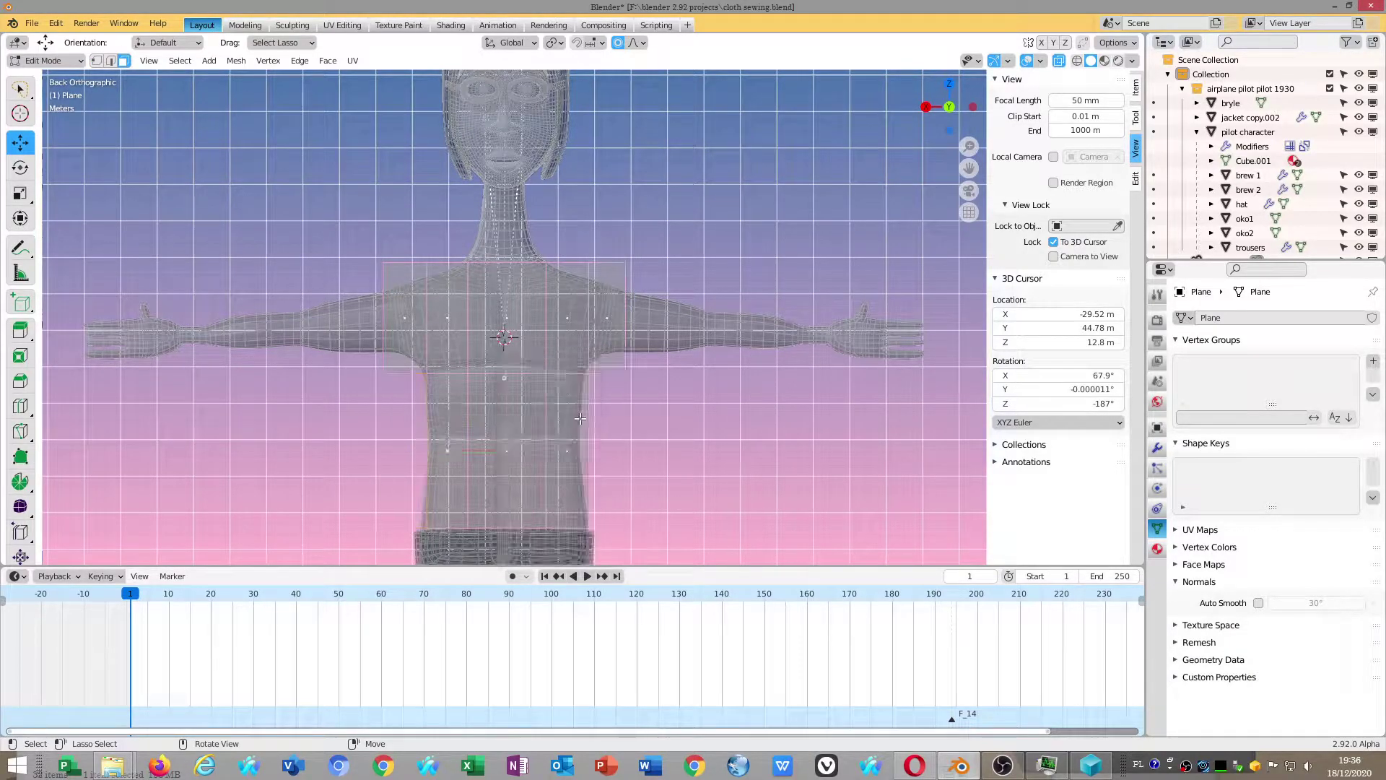
# Add a centred edge loop across a torso face strip
pyautogui.click(462, 420)
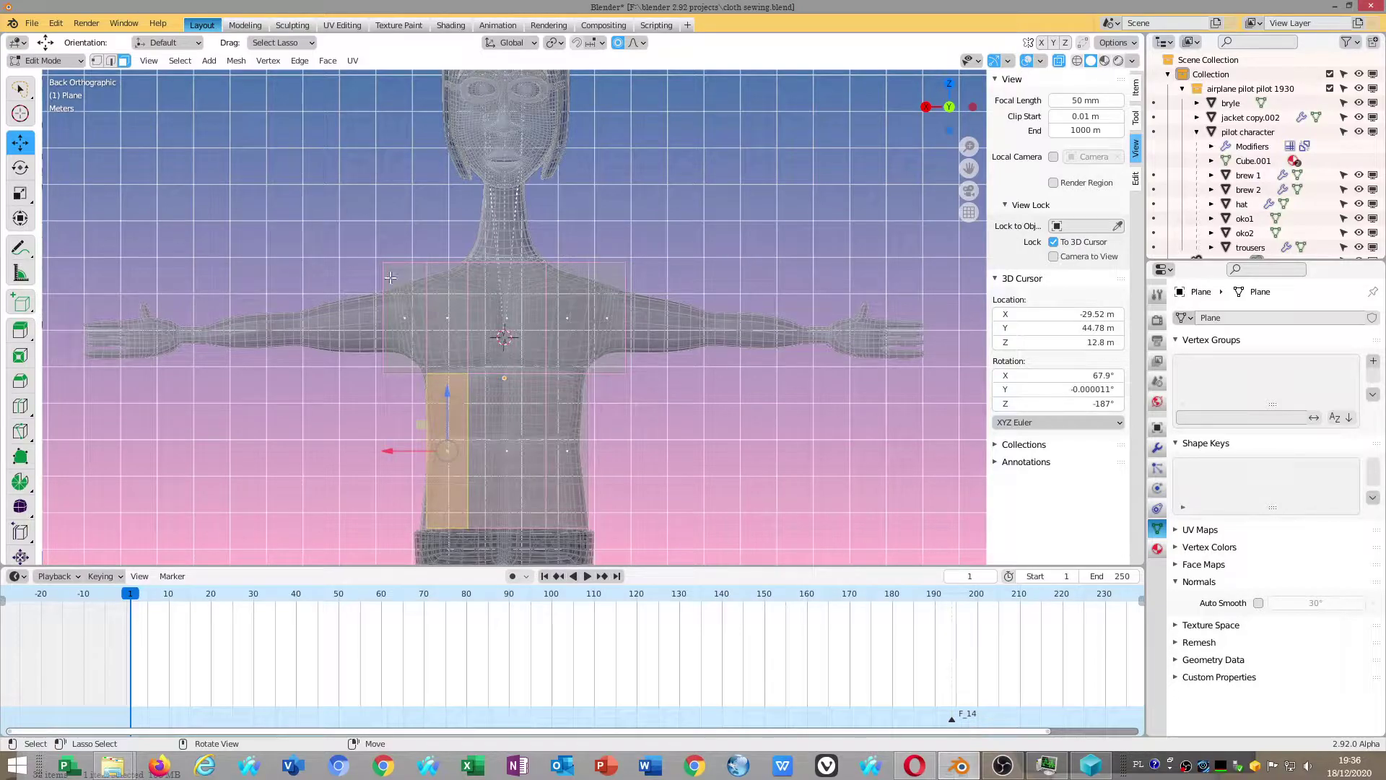
pyautogui.hotkey('alt', 'a')
pyautogui.click(462, 295)
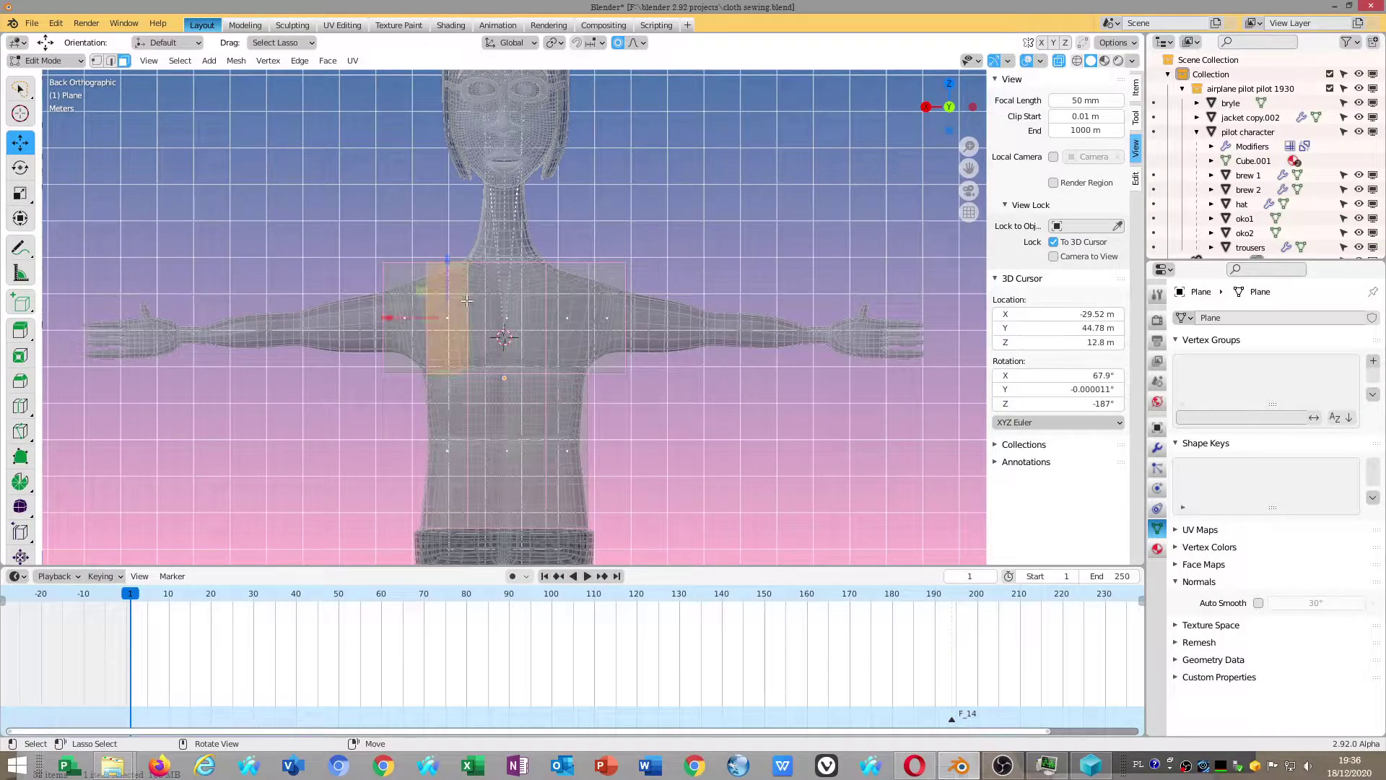
pyautogui.hotkey('ctrl', 'r')
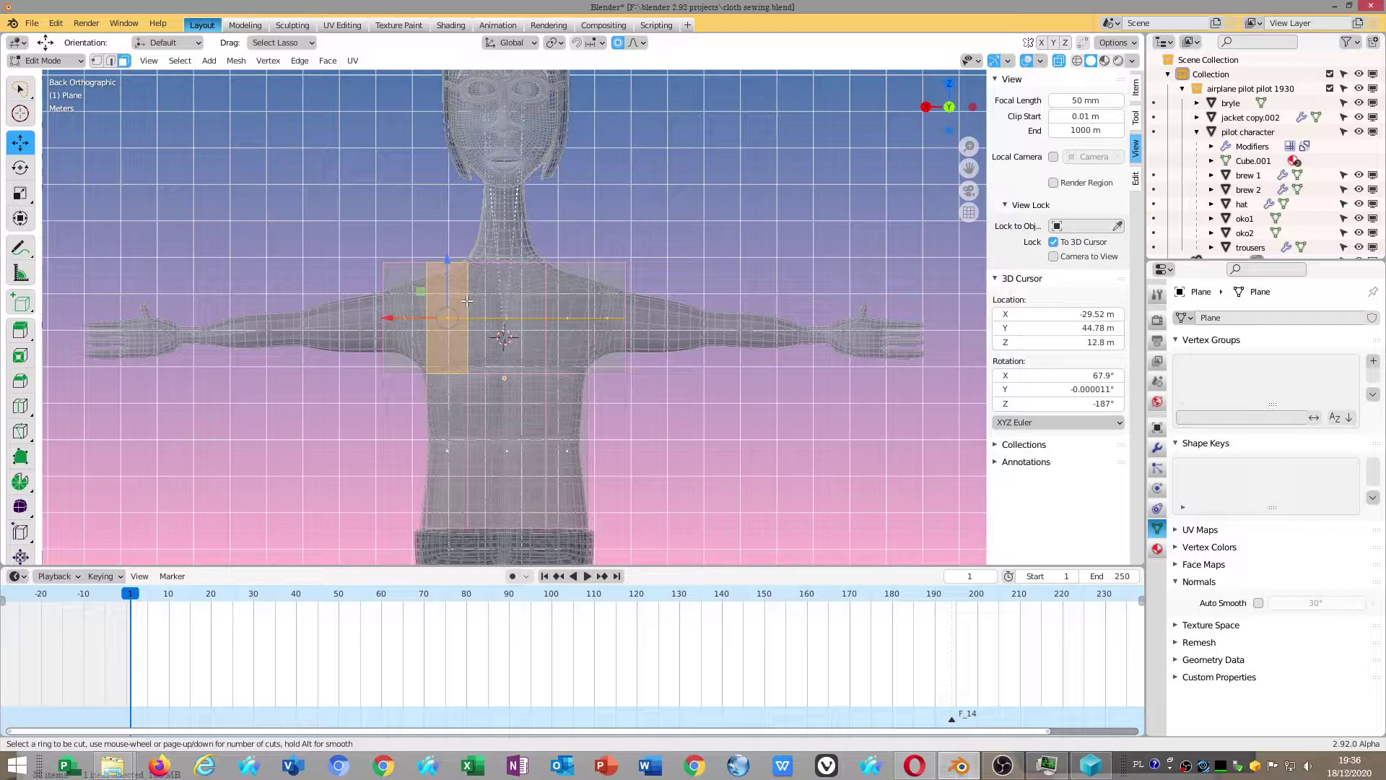
pyautogui.click(467, 300)
pyautogui.rightClick(467, 300)
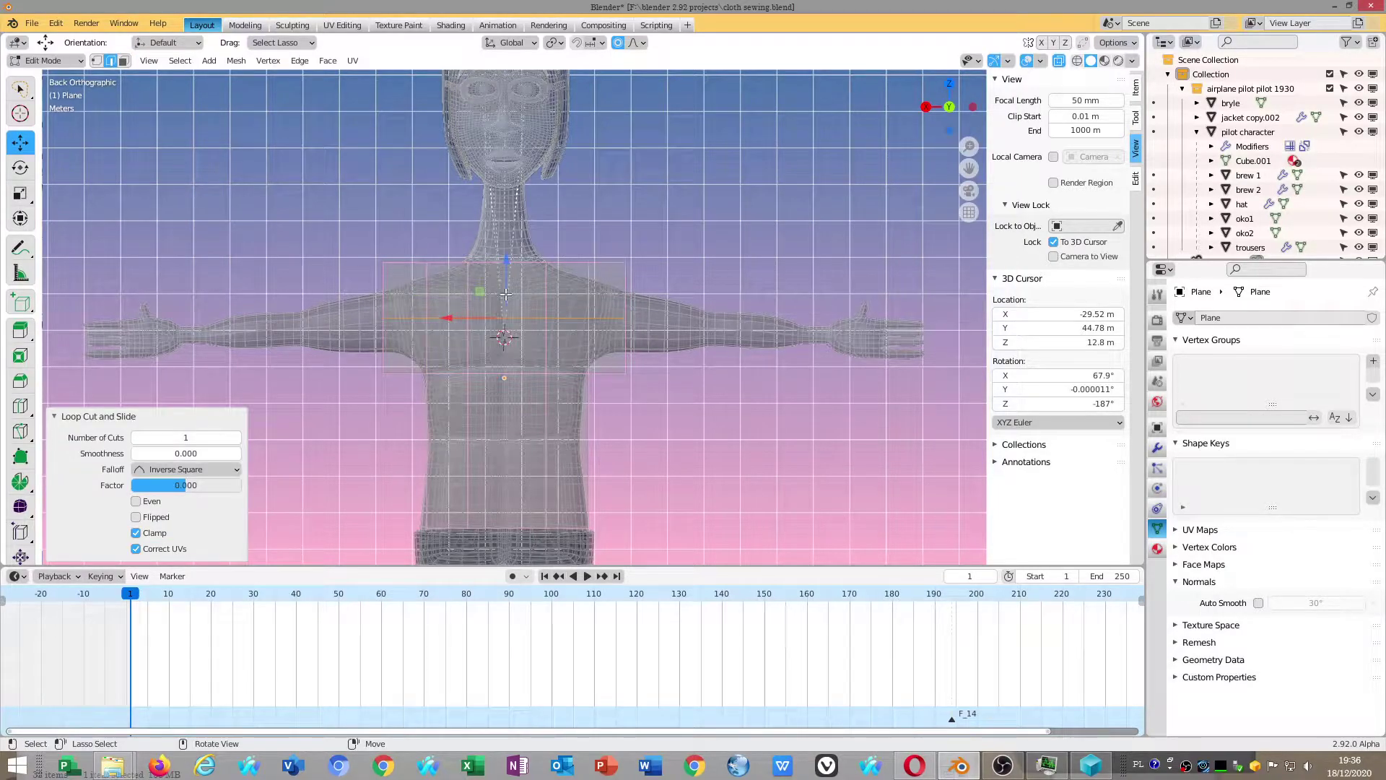
# Delete the upper chest face to open a neck hole
pyautogui.click(123, 60)
pyautogui.click(482, 287)
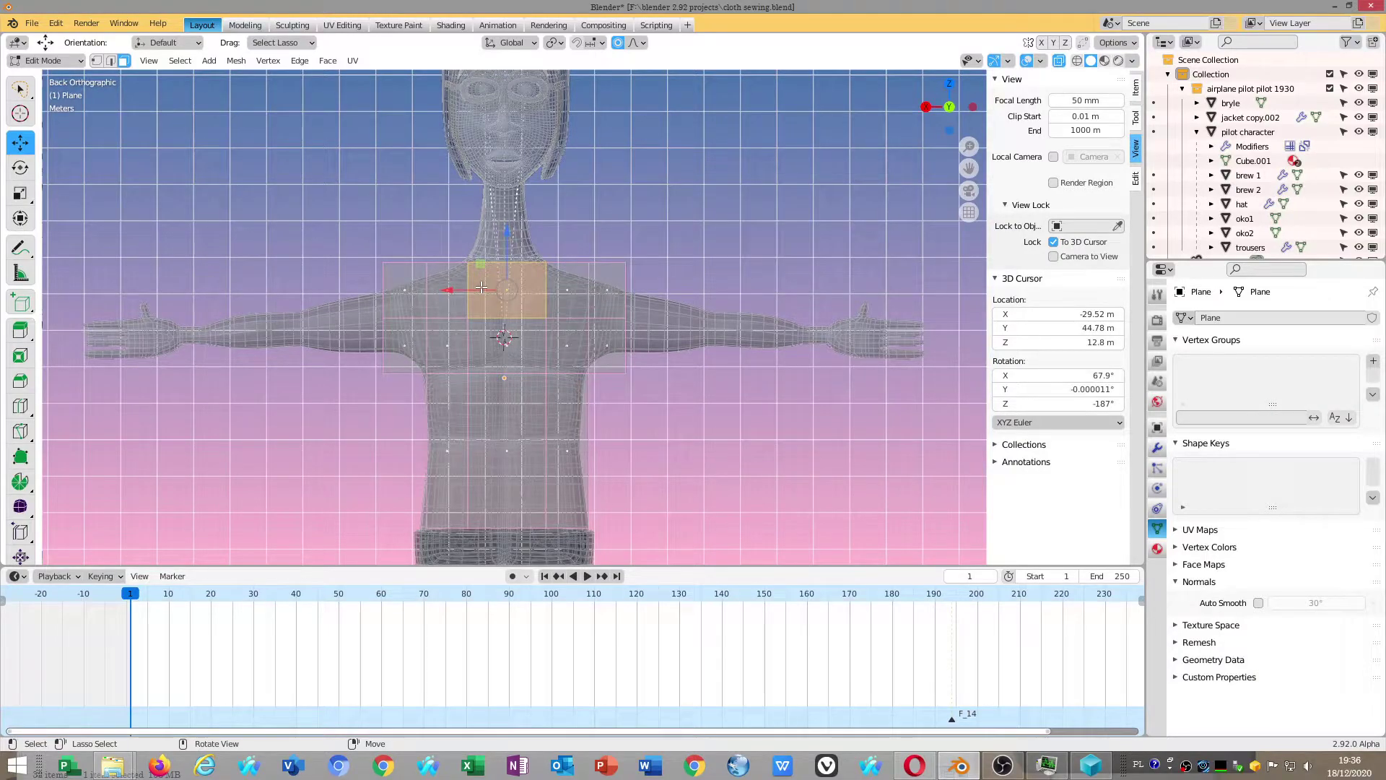
pyautogui.press('x')
pyautogui.click(481, 288)
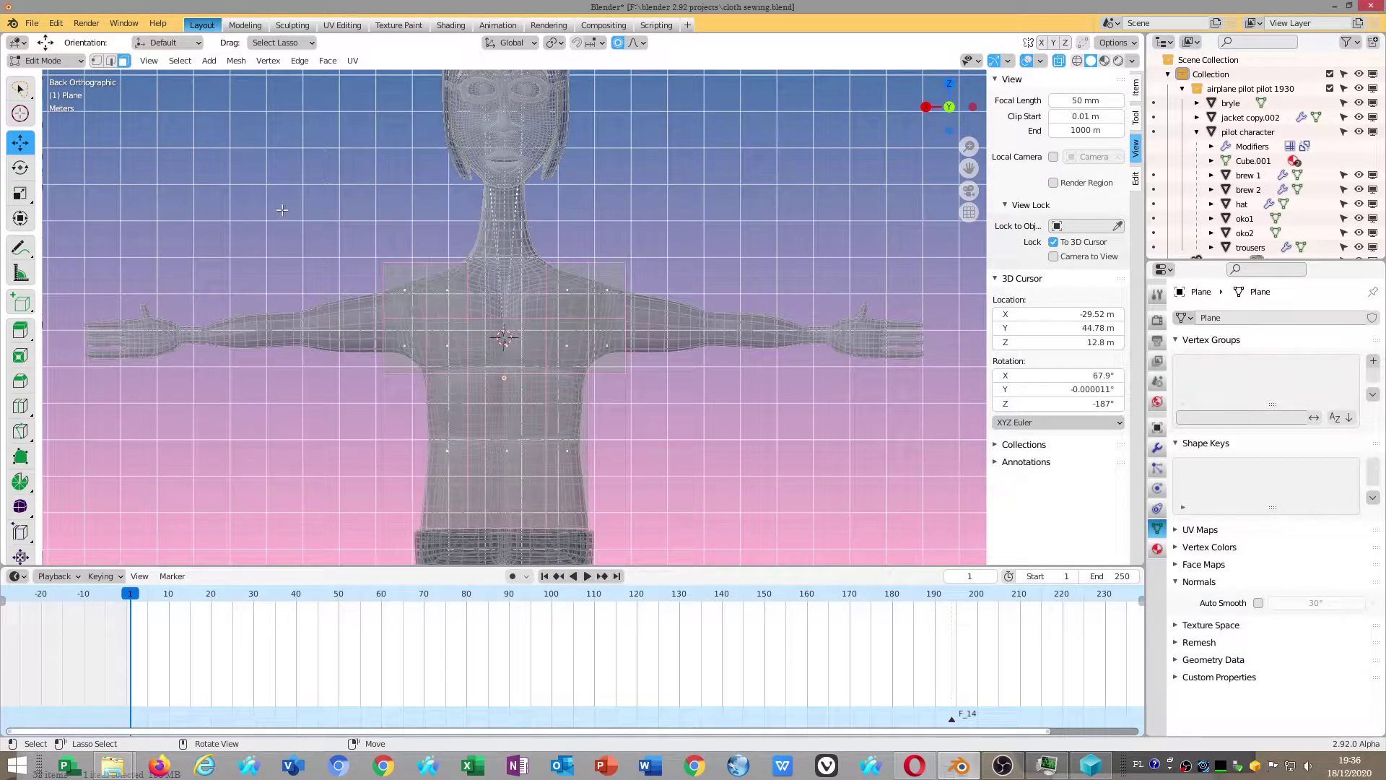
# Cut a centred vertical edge loop through the panel and turn X-ray off
pyautogui.click(96, 60)
pyautogui.press('ctrl')
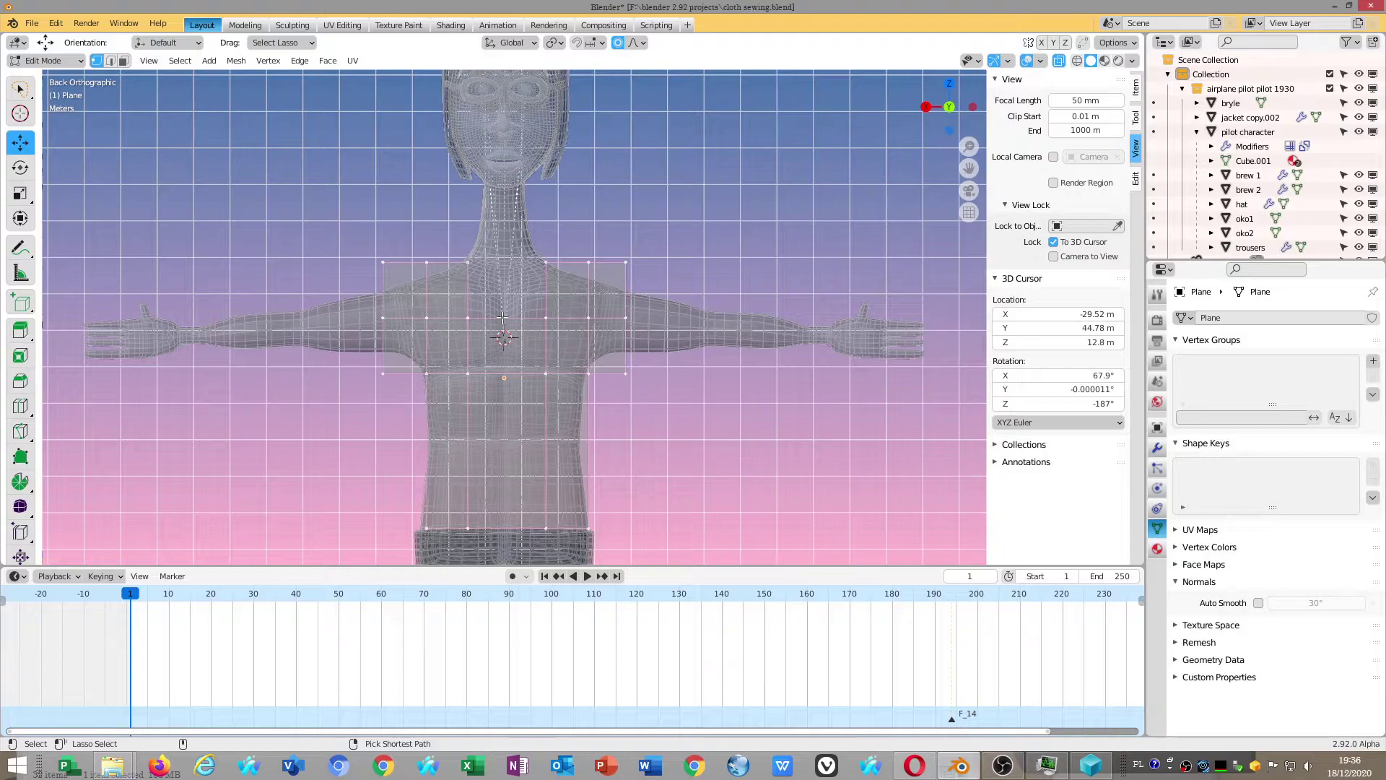
pyautogui.hotkey('ctrl', 'r')
pyautogui.click(501, 317)
pyautogui.rightClick(502, 317)
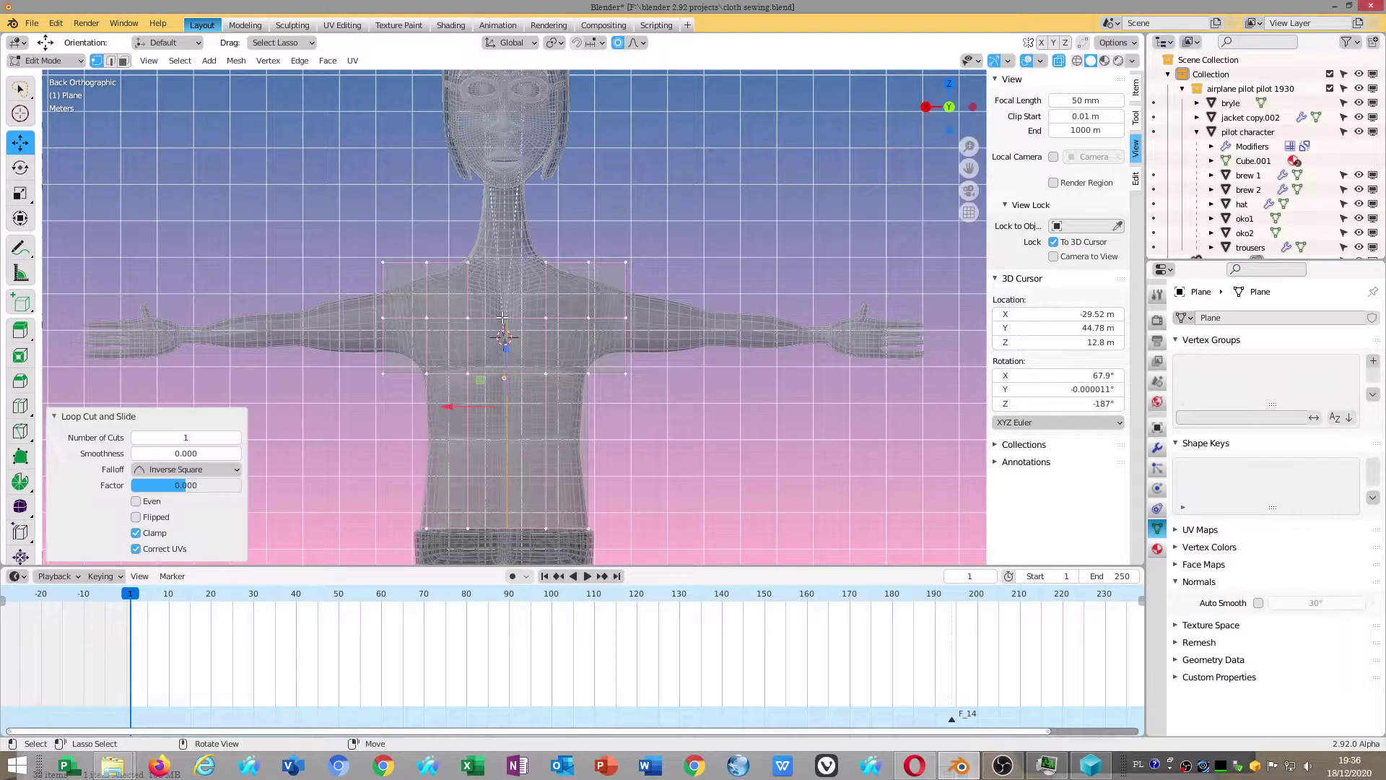
pyautogui.click(1059, 64)
# Select the whole middle vertex row of the panel after undoing a trial raise
pyautogui.click(467, 317)
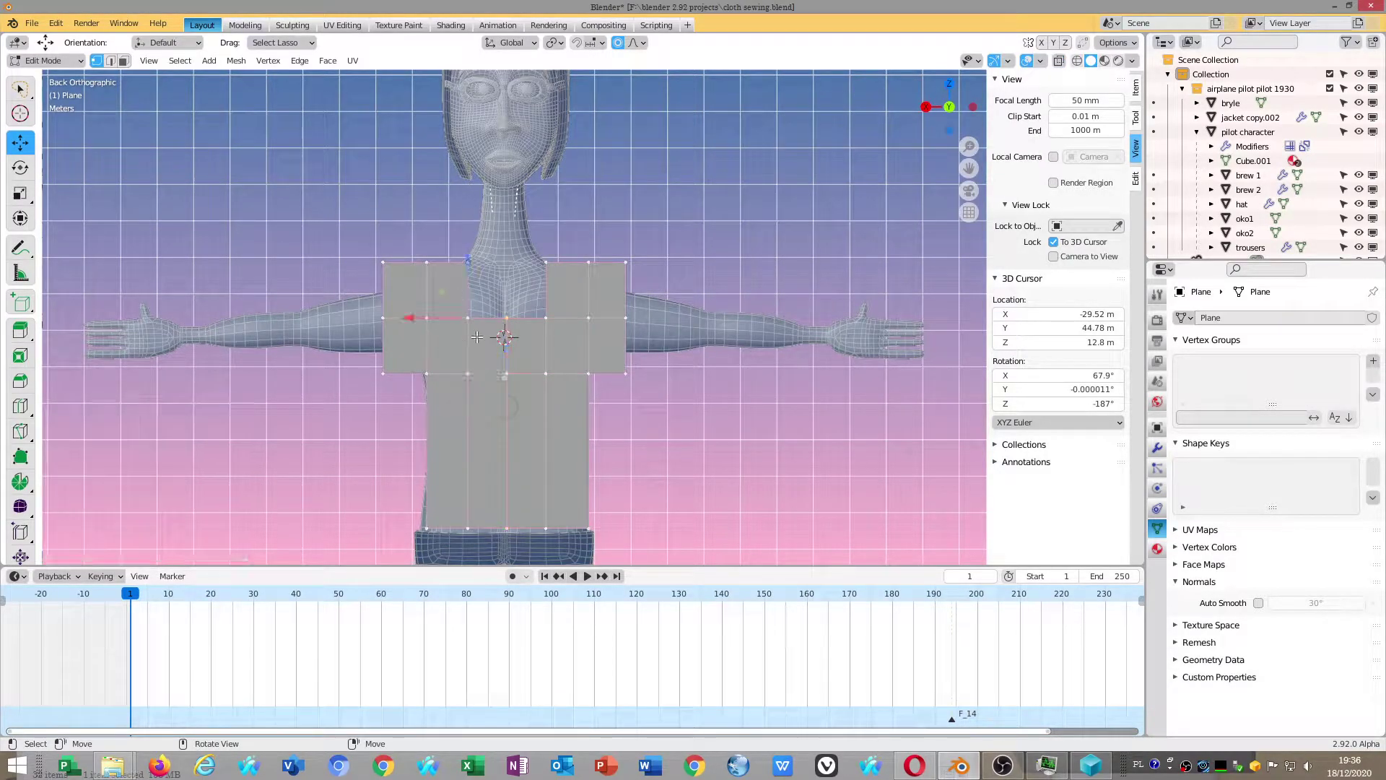
pyautogui.keyDown('shift'); pyautogui.click(546, 318); pyautogui.keyUp('shift')
pyautogui.moveTo(509, 282); pyautogui.dragTo(510, 261)
pyautogui.hotkey('ctrl', 'z')
pyautogui.click(383, 318)
pyautogui.keyDown('shift'); pyautogui.click(427, 318); pyautogui.keyUp('shift')
pyautogui.keyDown('shift'); pyautogui.click(468, 318); pyautogui.keyUp('shift')
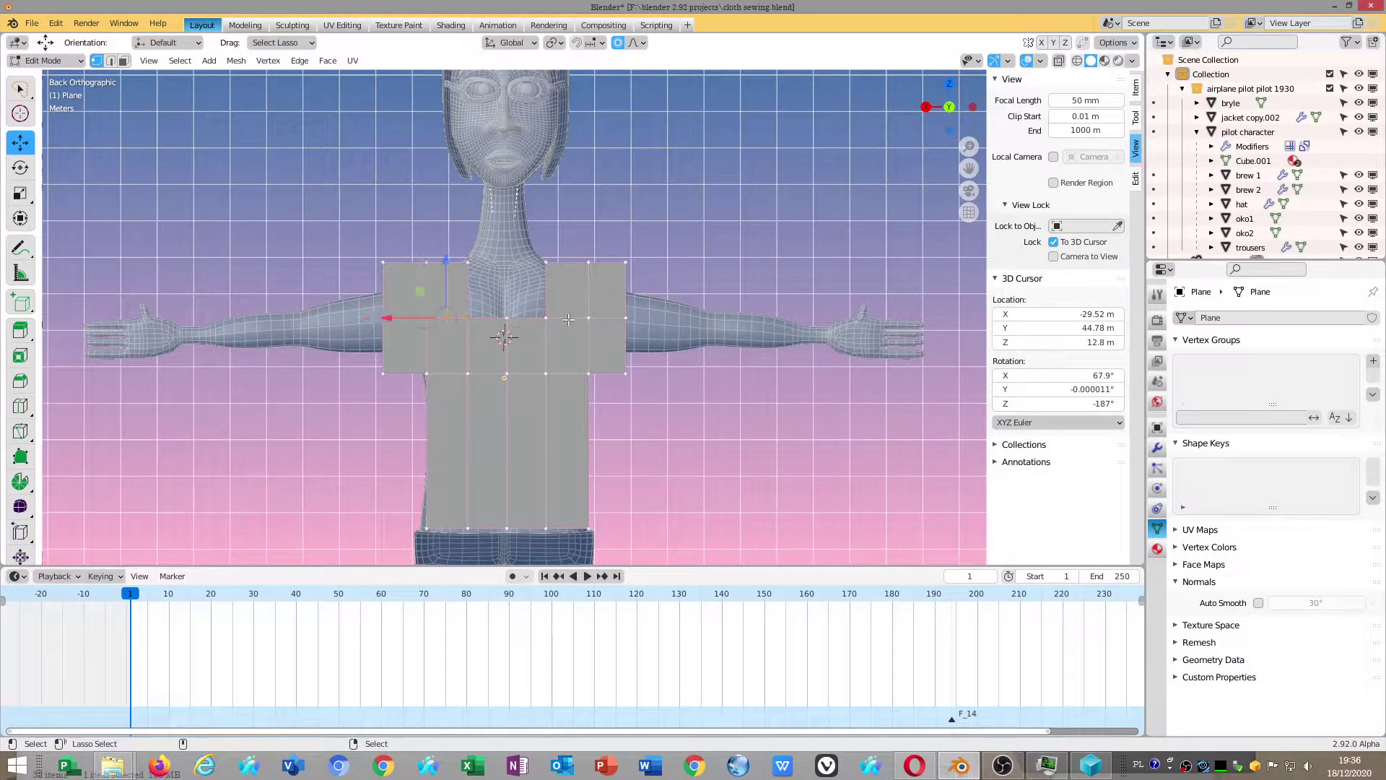
pyautogui.keyDown('shift'); pyautogui.click(545, 318); pyautogui.keyUp('shift')
pyautogui.keyDown('shift'); pyautogui.click(588, 317); pyautogui.keyUp('shift')
# Drop the middle row 0.73266 m into a V-neckline and add a lower-torso loop cut
pyautogui.moveTo(507, 295); pyautogui.dragTo(537, 336)
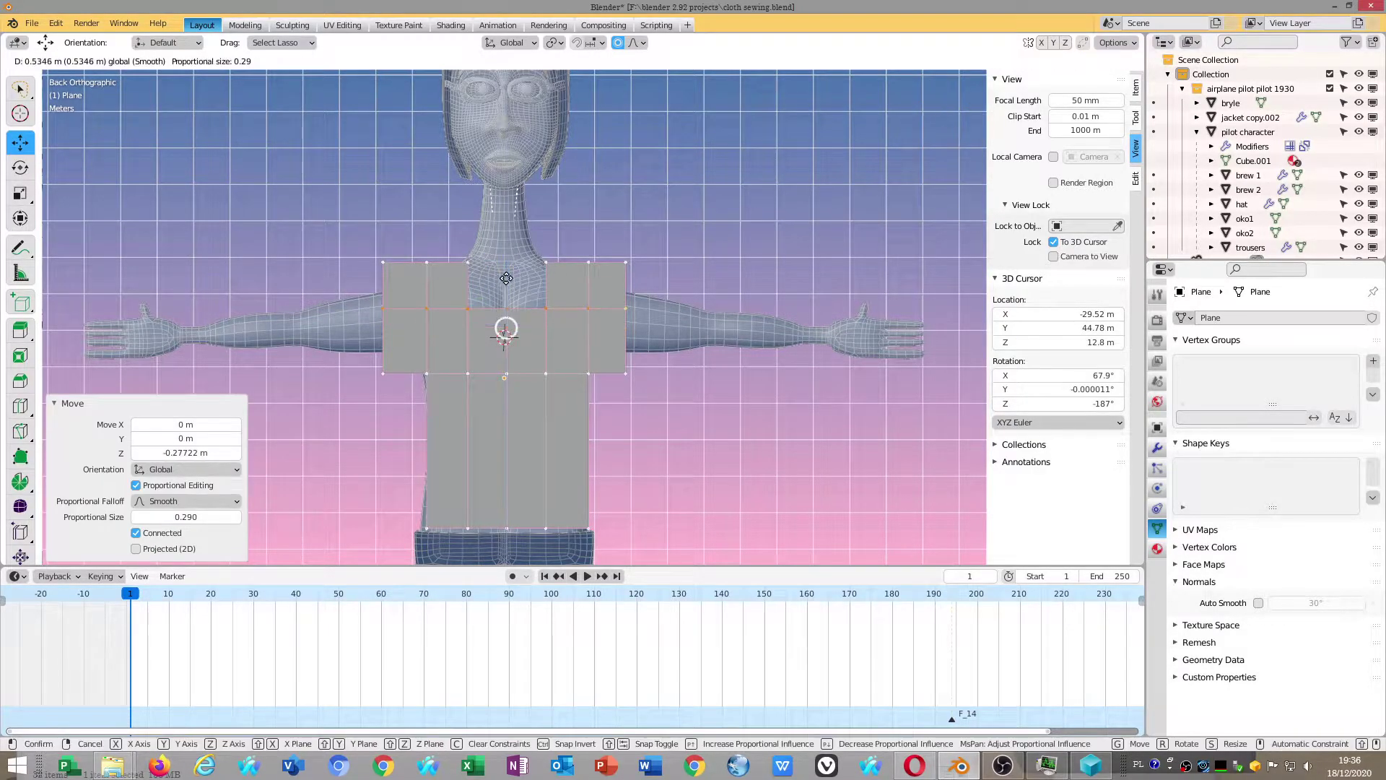
pyautogui.hotkey('ctrl', 'z')
pyautogui.moveTo(507, 316); pyautogui.dragTo(507, 304)
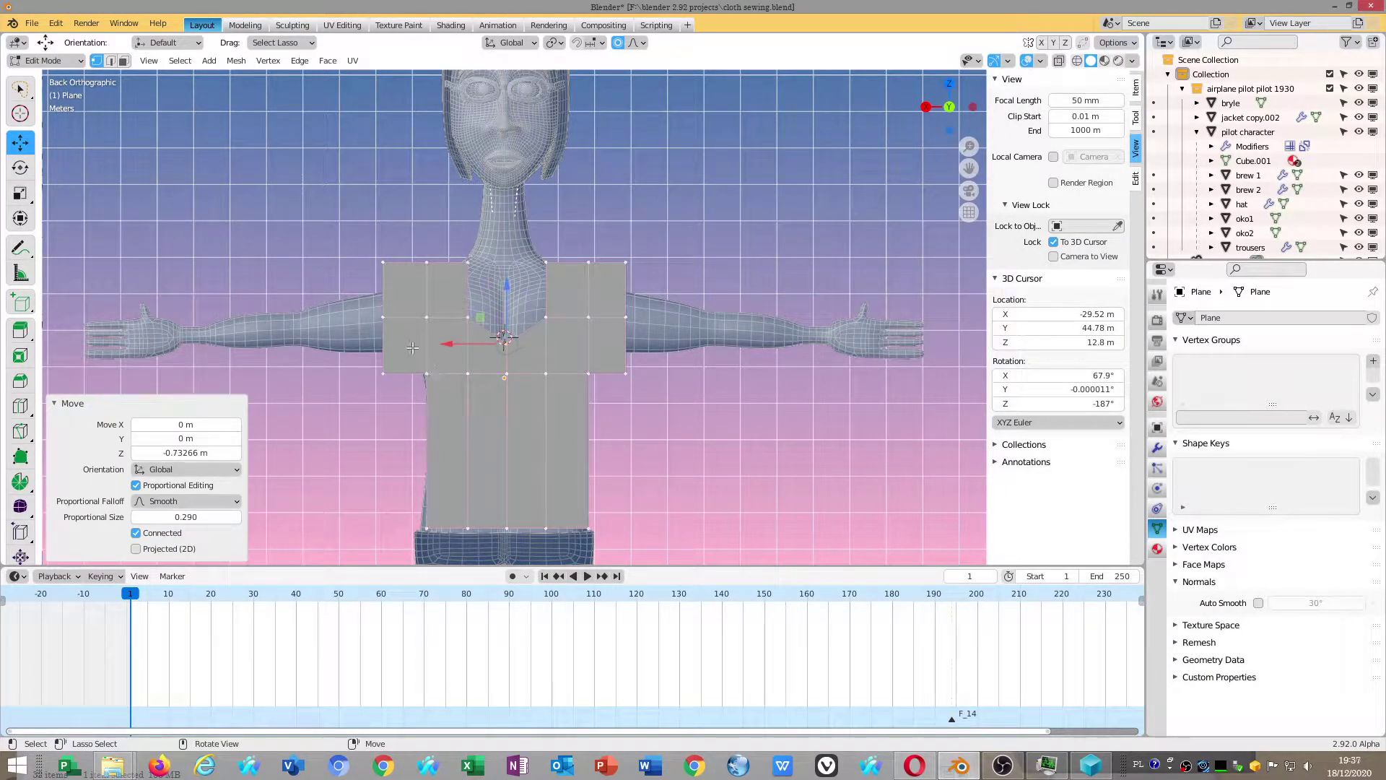
pyautogui.hotkey('ctrl', 'r')
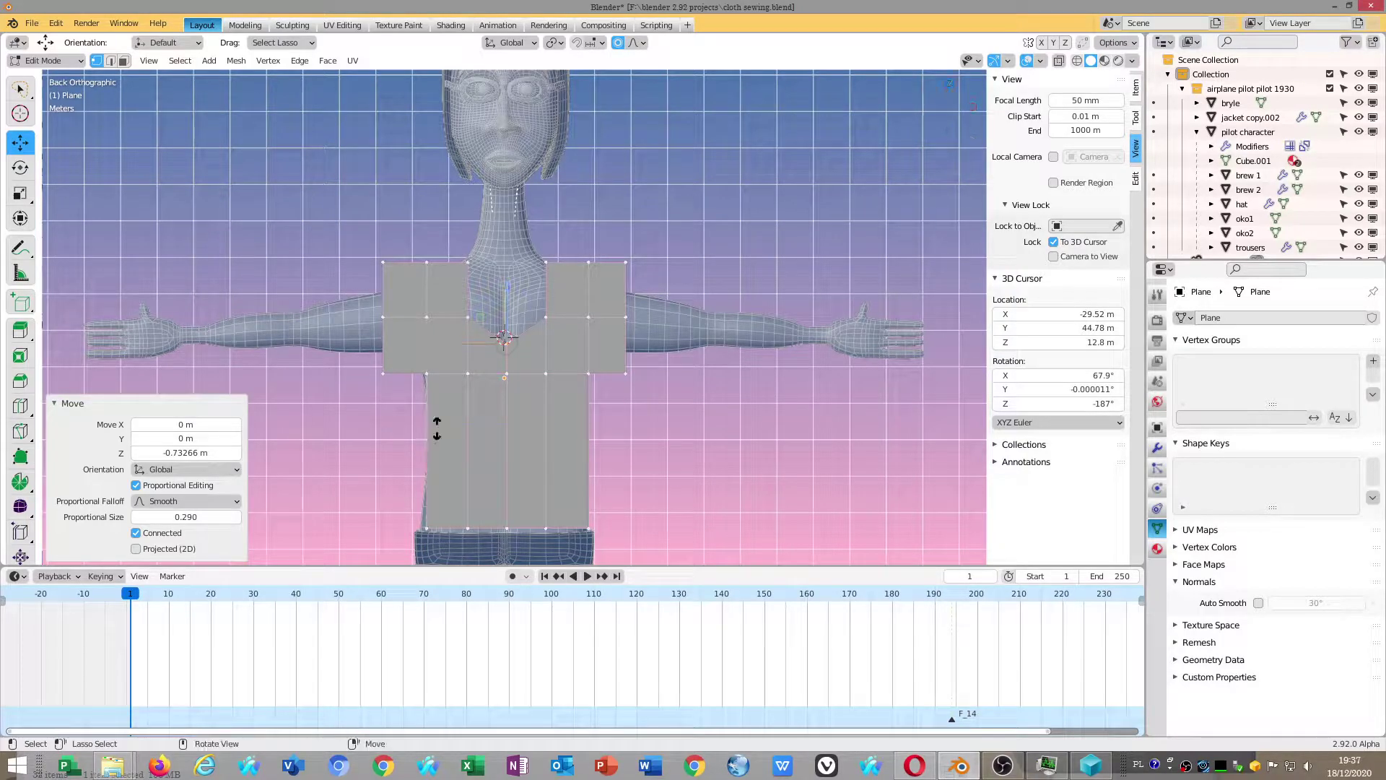
pyautogui.click(437, 430)
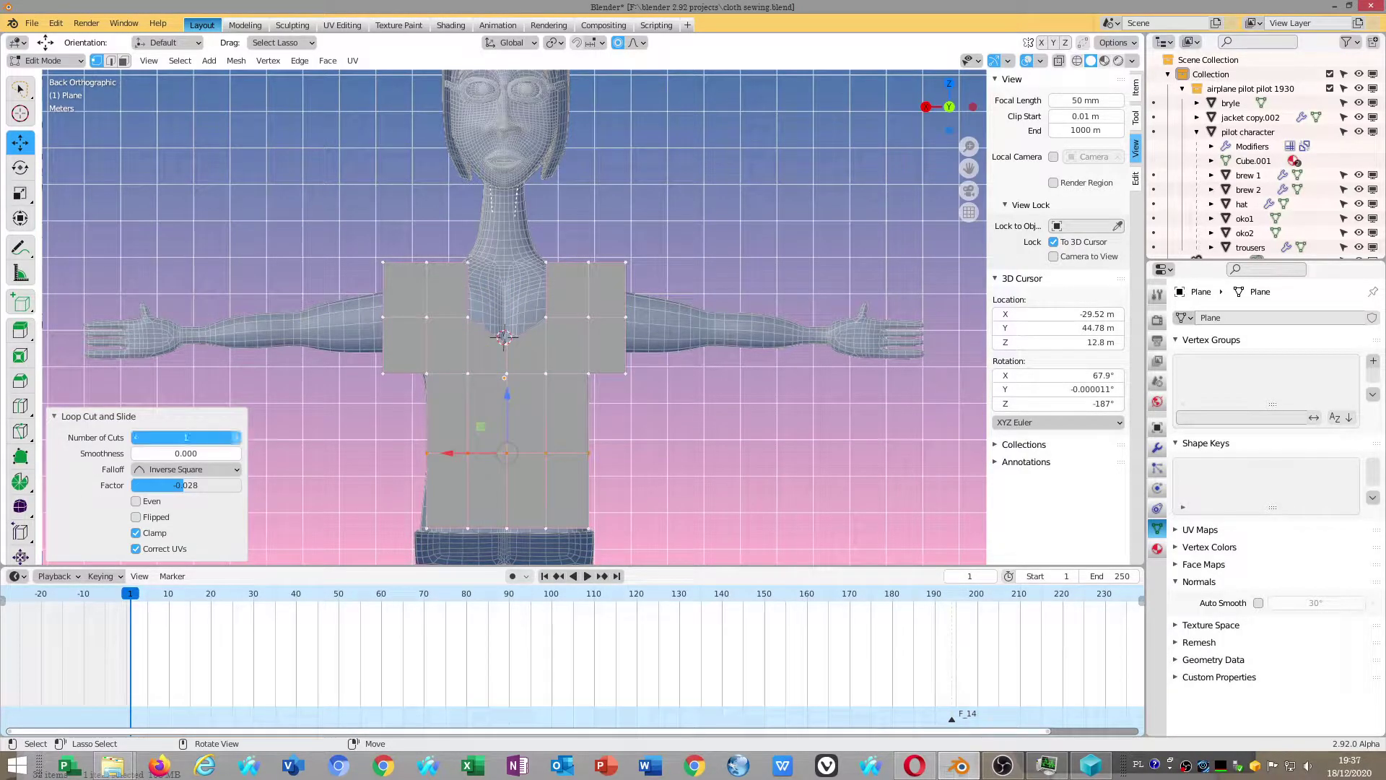
# Make the lower-torso cut 3 loops and scale the whole panel by 1.198
pyautogui.click(236, 437)
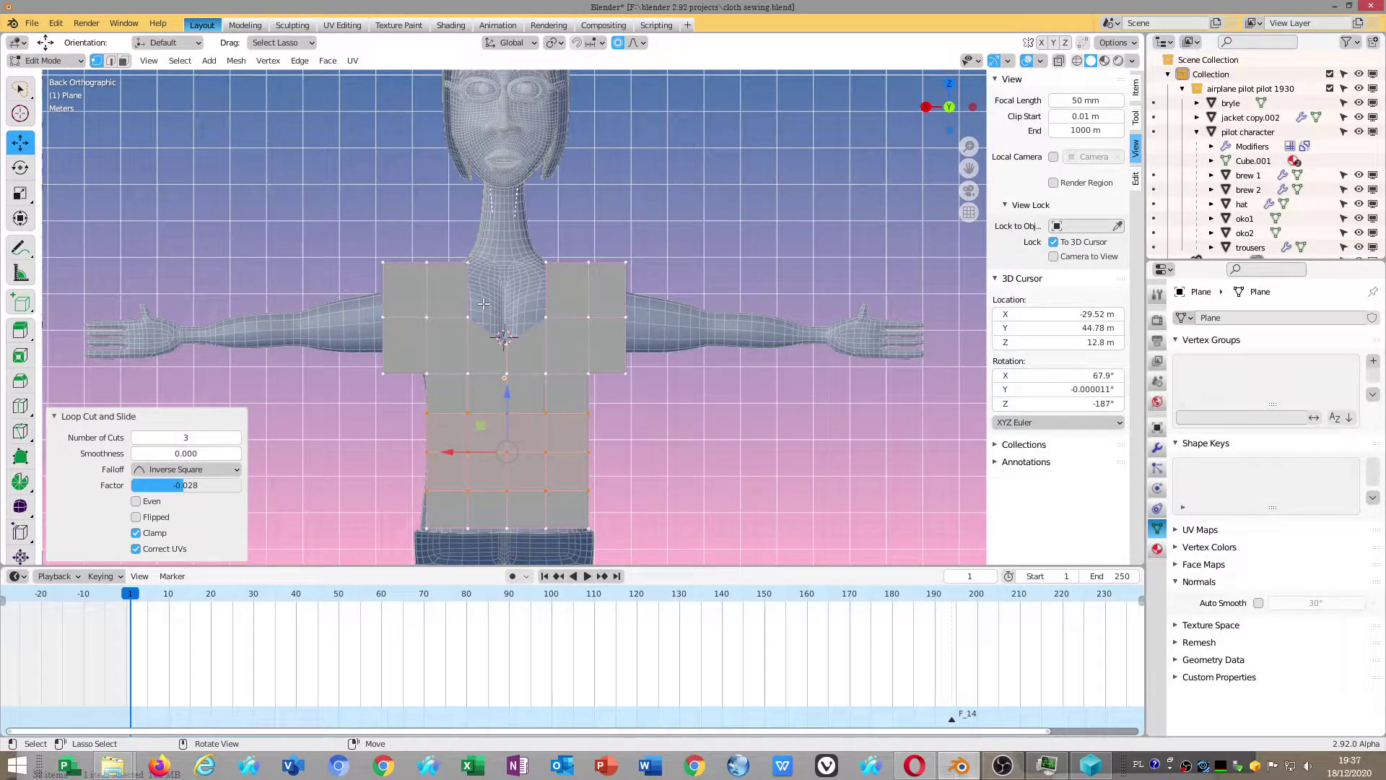
pyautogui.hotkey('shift', 'space')
pyautogui.press('s')
pyautogui.press('a')
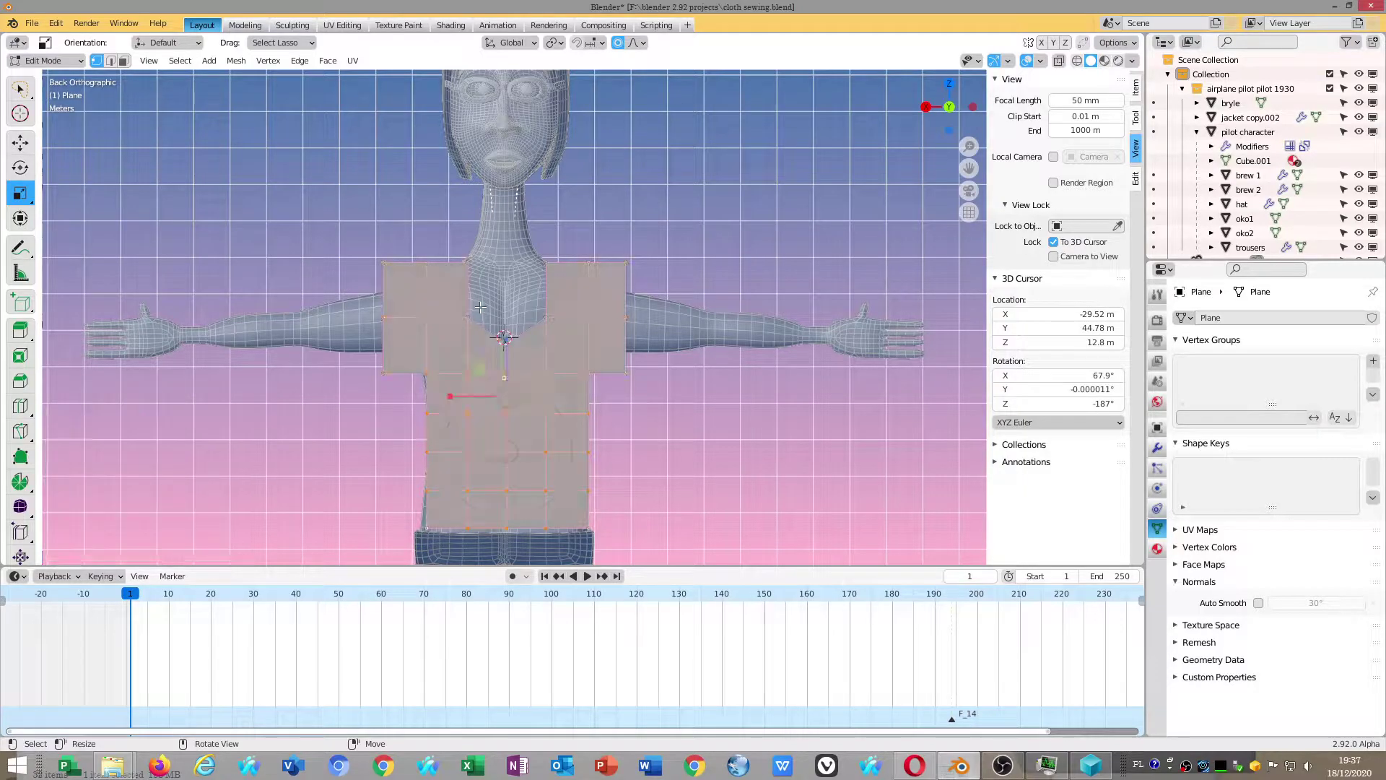
pyautogui.click(1059, 61)
pyautogui.press('s')
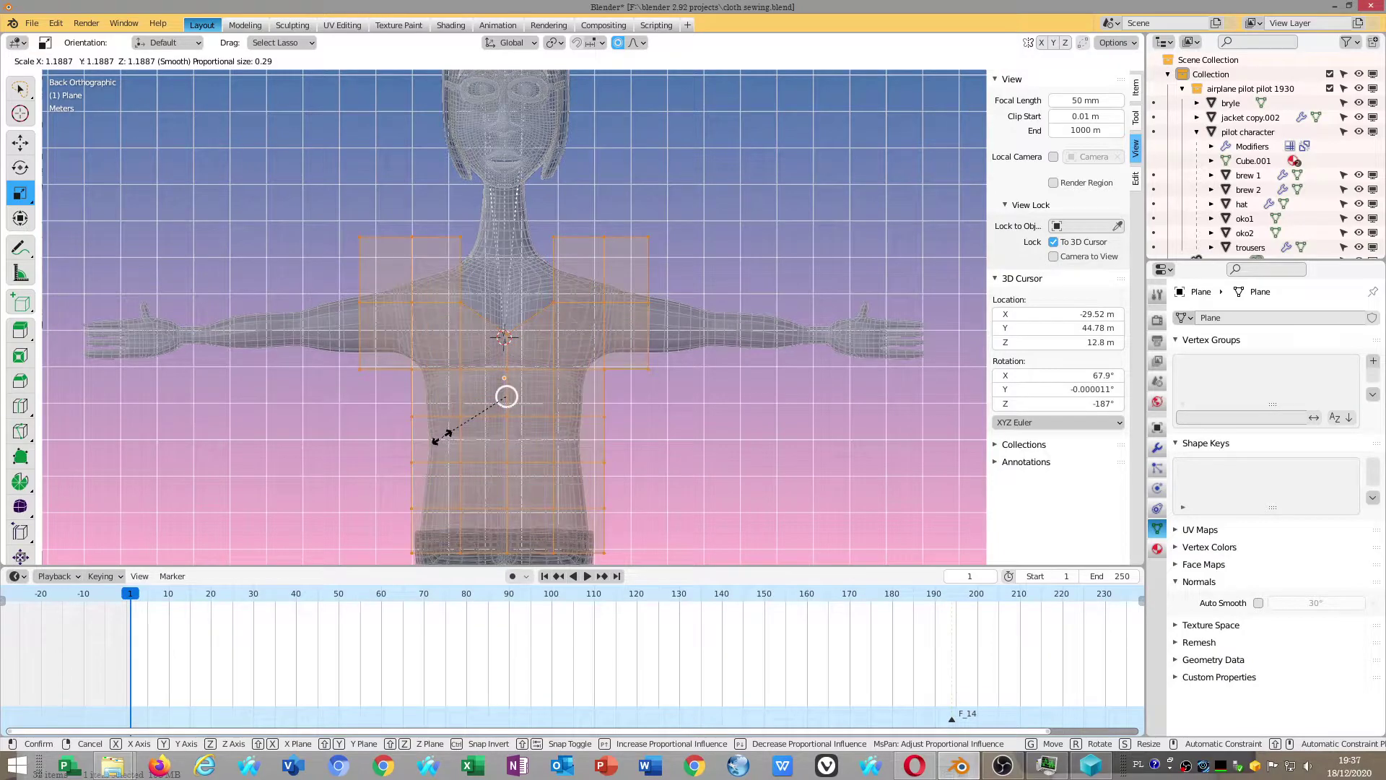
pyautogui.click(435, 439)
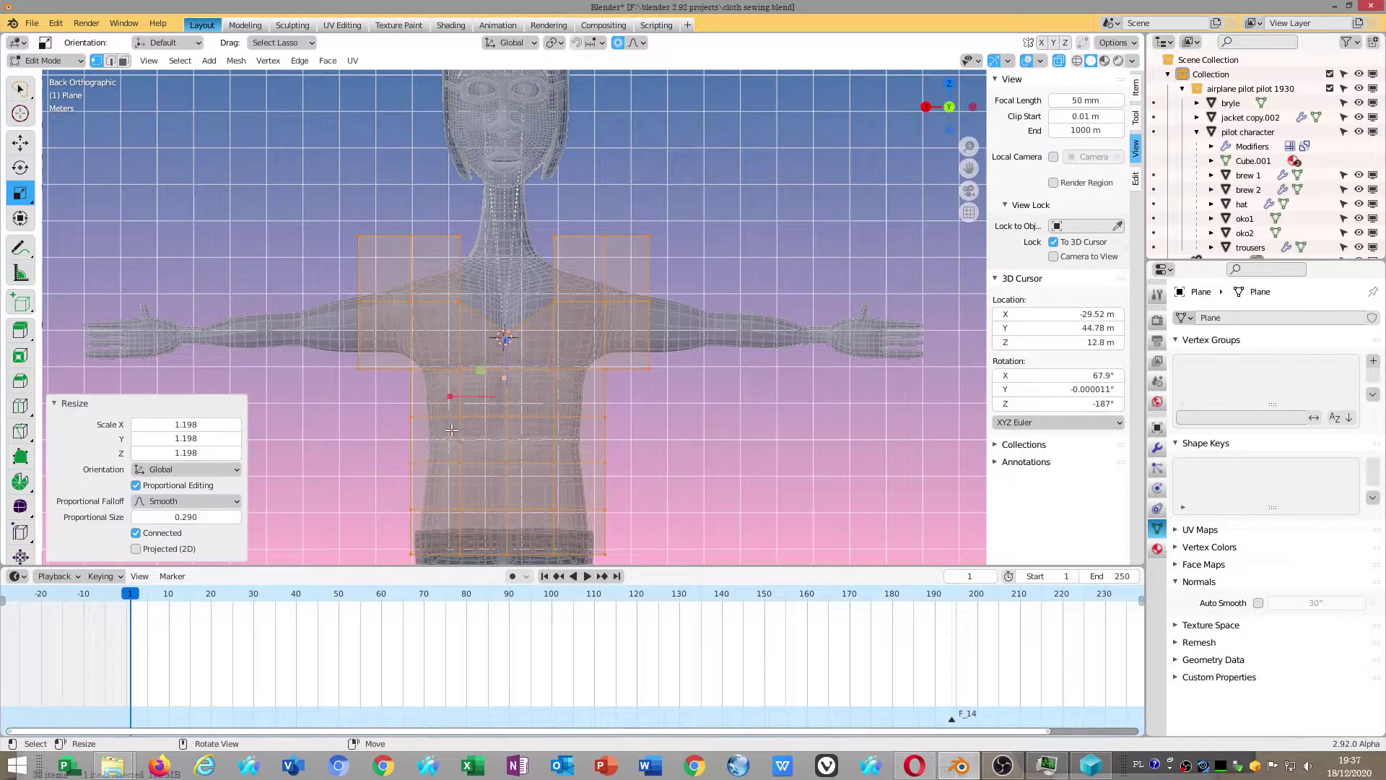
pyautogui.click(1059, 60)
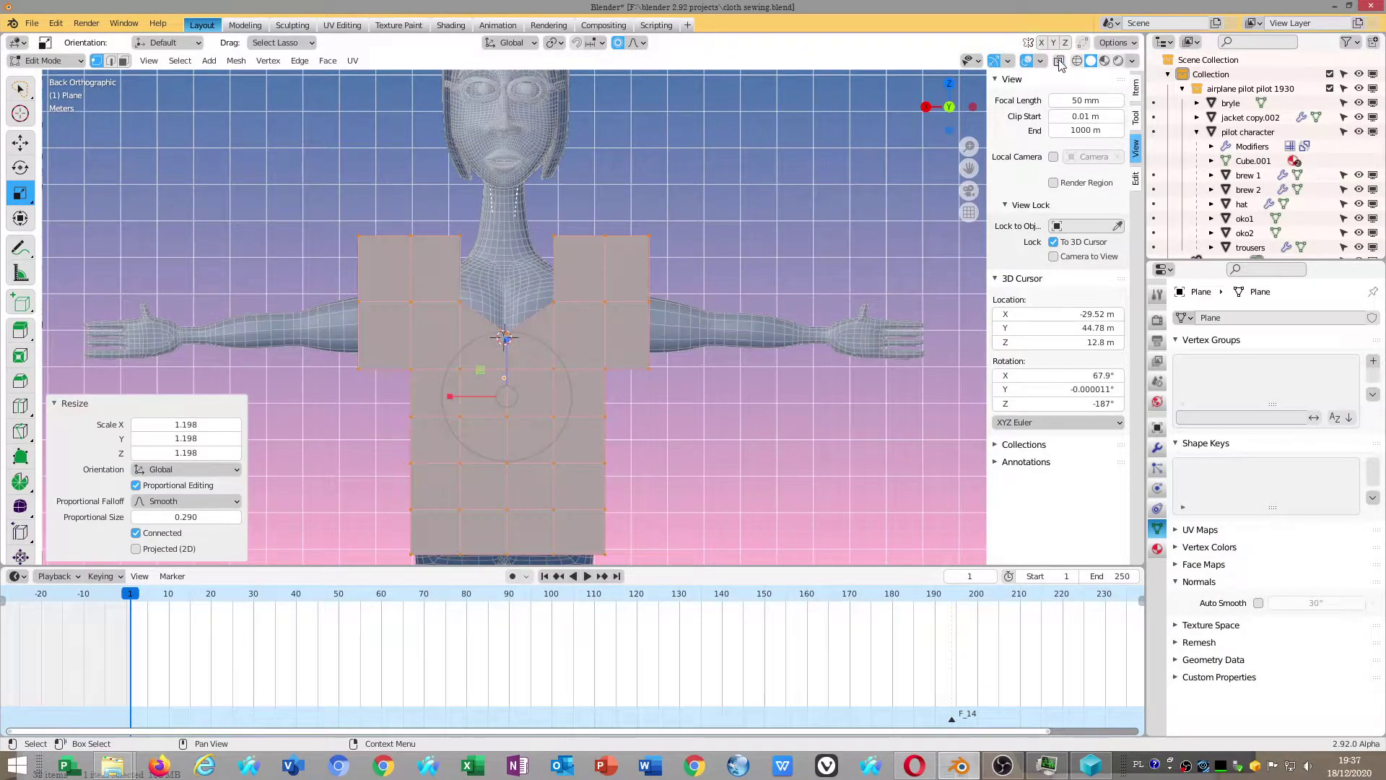
# Save cloth sewing.blend and add a loop cut on the left shoulder square
pyautogui.click(32, 23)
pyautogui.click(50, 124)
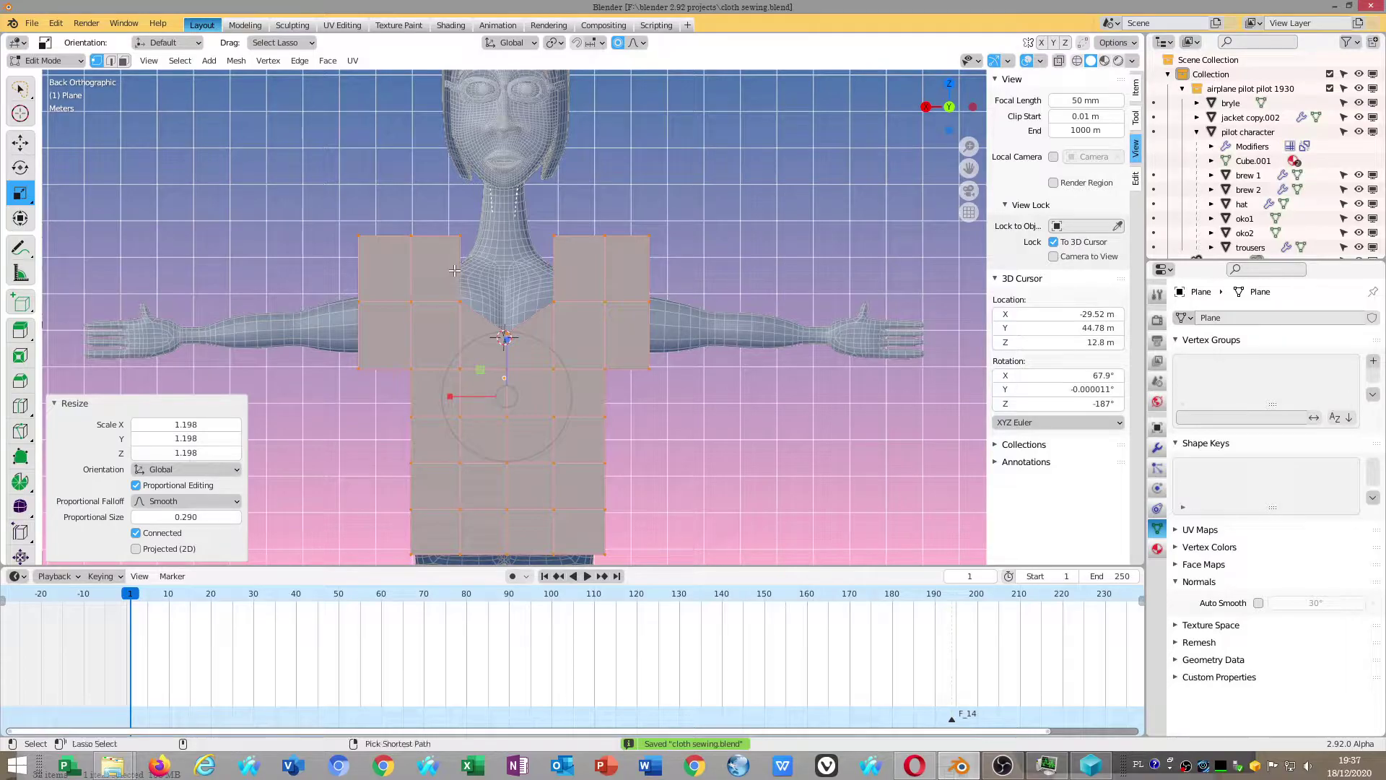
pyautogui.hotkey('ctrl', 'r')
pyautogui.click(569, 263)
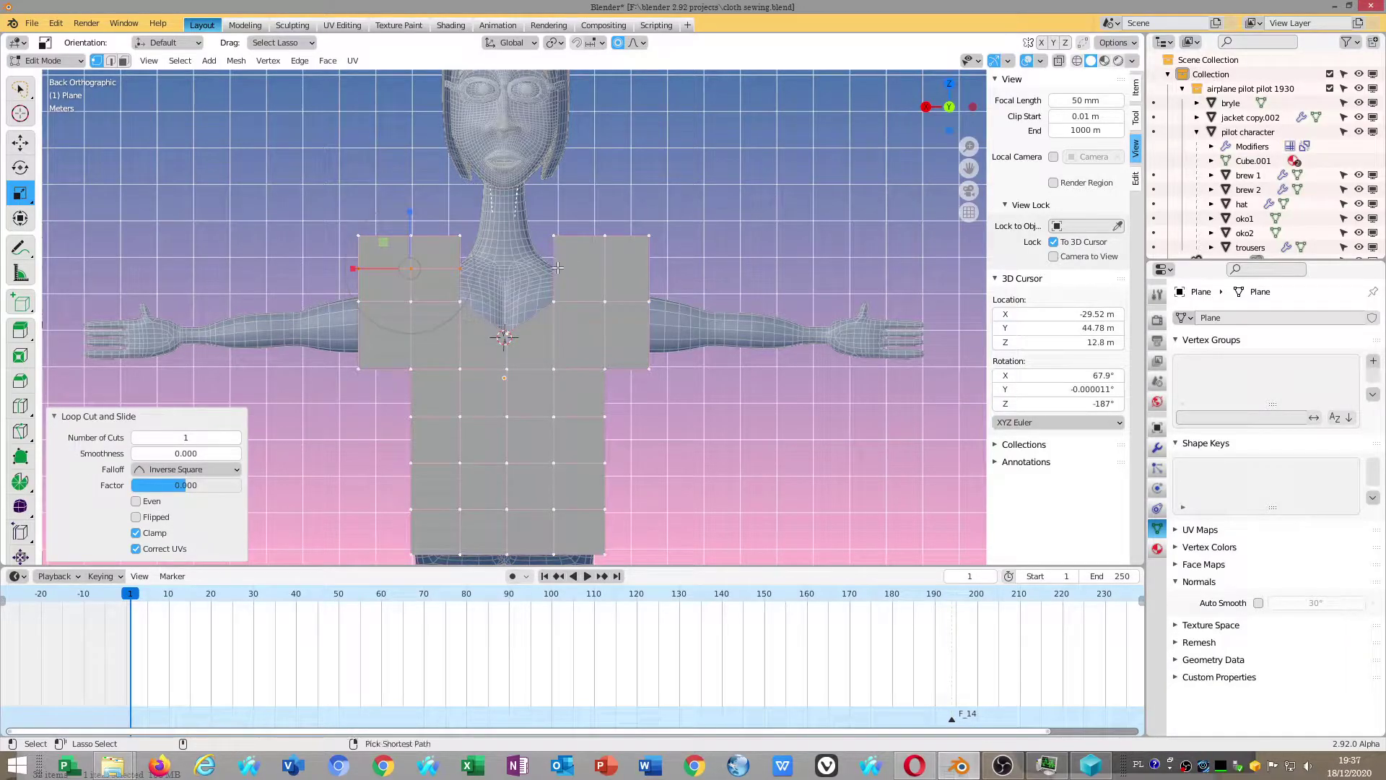
# Select the right shoulder square and orbit in perspective to check the panel against the body
pyautogui.click(570, 263)
pyautogui.moveTo(706, 429); pyautogui.dragTo(642, 466, button='middle')
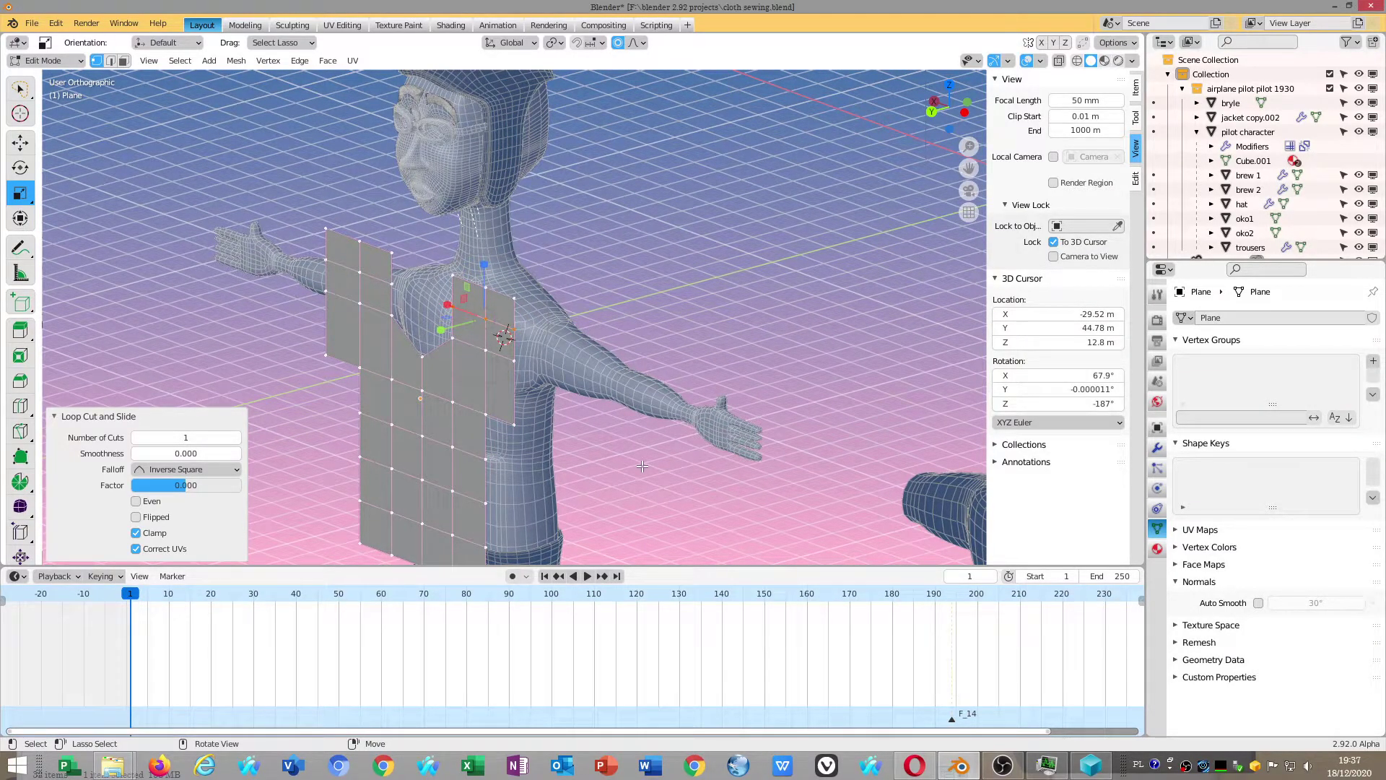
pyautogui.press('KP_5')
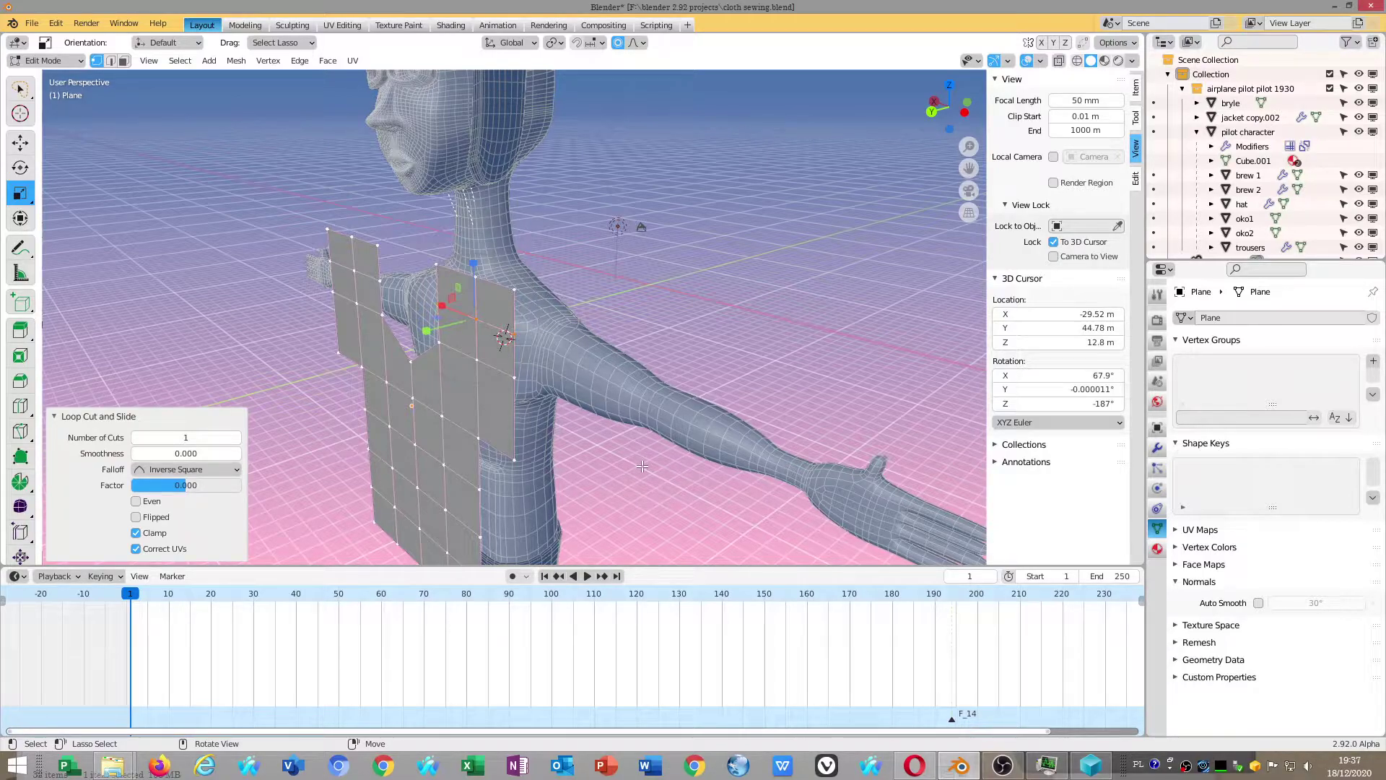
pyautogui.moveTo(640, 468)
pyautogui.mouseDown(button='middle')
pyautogui.moveTo(659, 380)
pyautogui.moveTo(721, 374)
pyautogui.mouseUp(button='middle')
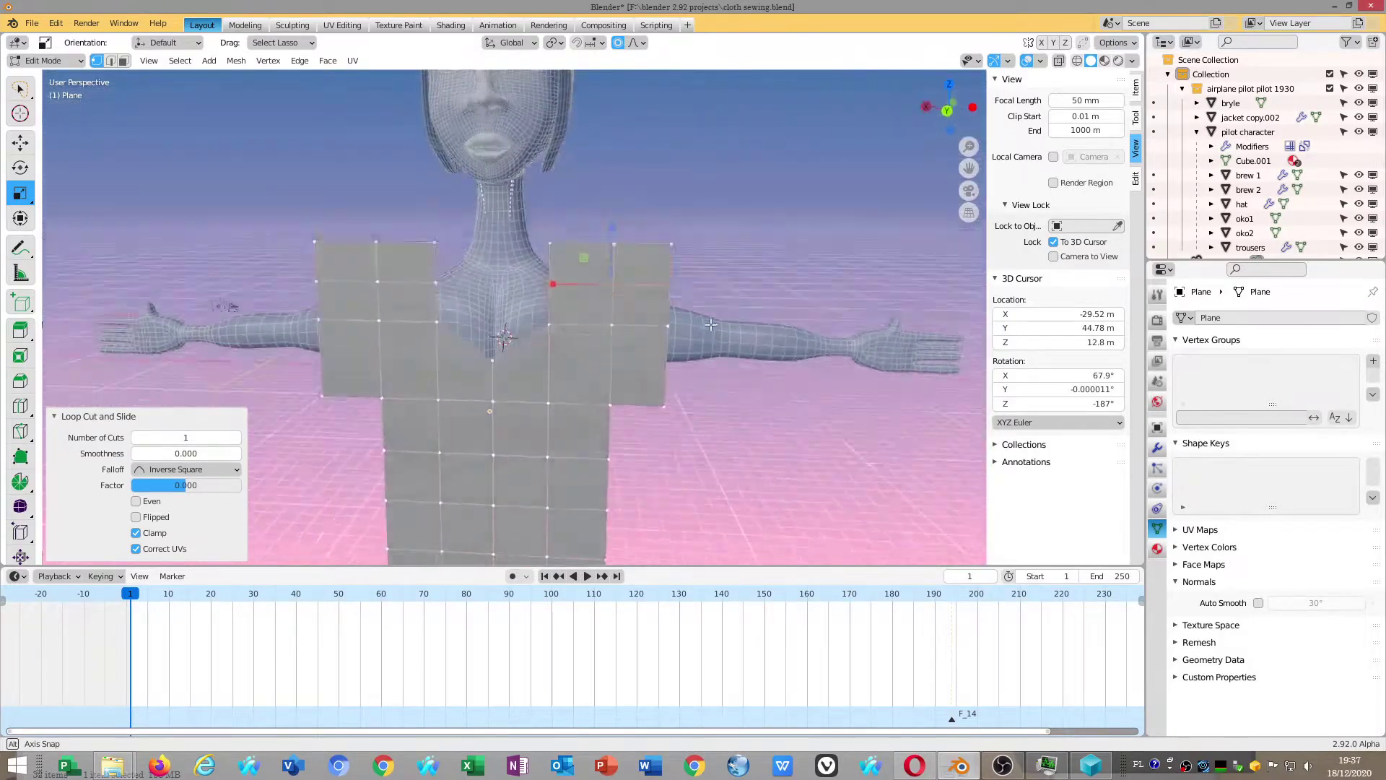
# Select the whole jacket panel and subdivide it once into a denser grid
pyautogui.scroll(1, 650, 383)
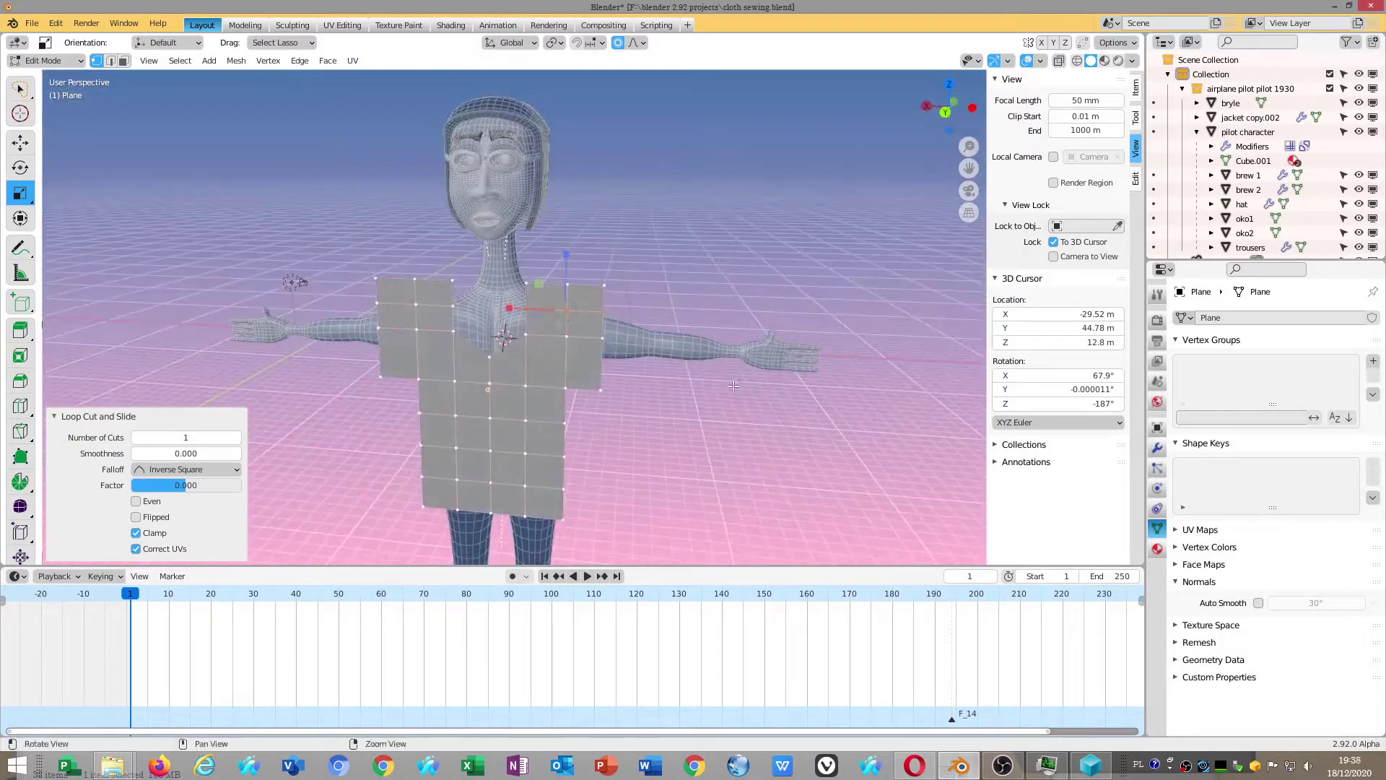
pyautogui.scroll(2, 542, 393)
pyautogui.scroll(-2, 480, 401)
pyautogui.scroll(2, 480, 400)
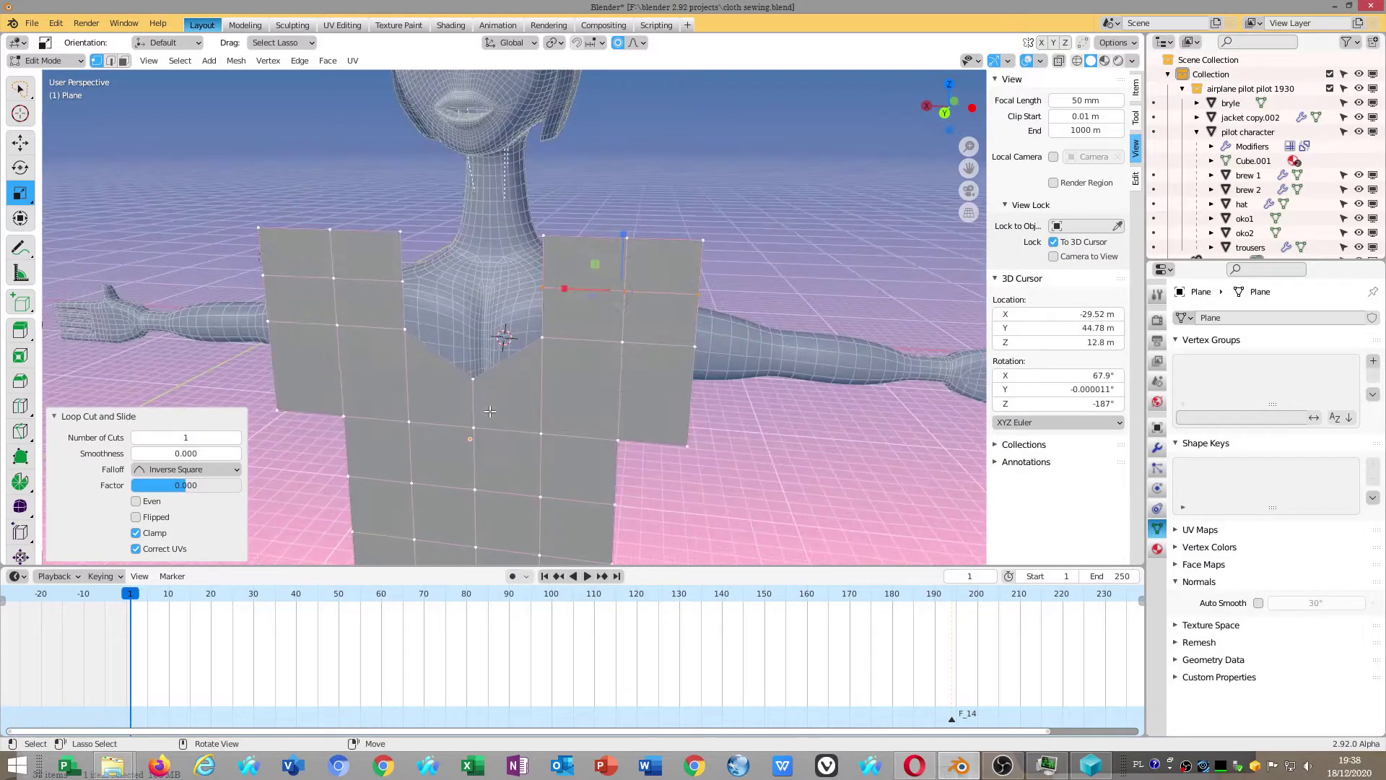
pyautogui.scroll(-1, 481, 406)
pyautogui.scroll(-1, 480, 406)
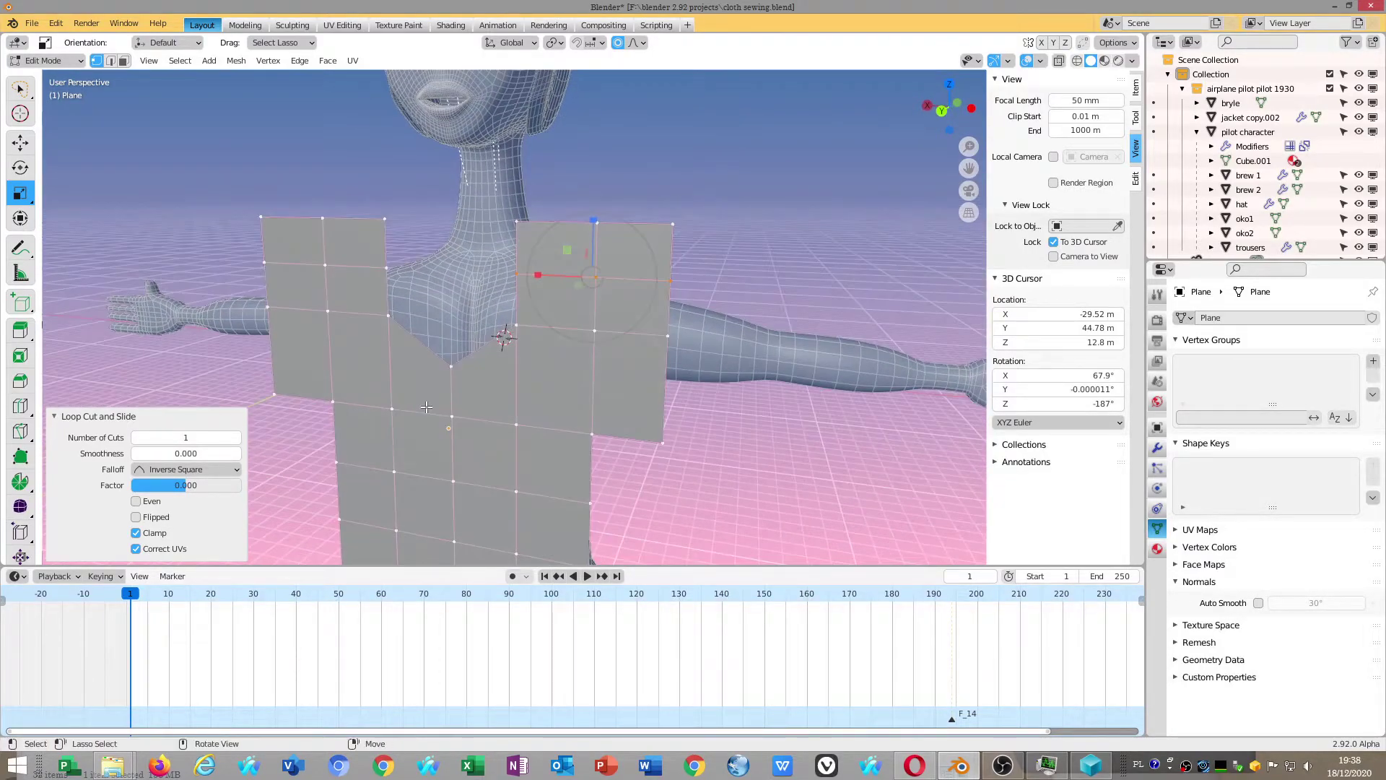
pyautogui.moveTo(478, 409)
pyautogui.mouseDown(button='middle')
pyautogui.moveTo(409, 443)
pyautogui.moveTo(497, 430)
pyautogui.moveTo(570, 447)
pyautogui.mouseUp(button='middle')
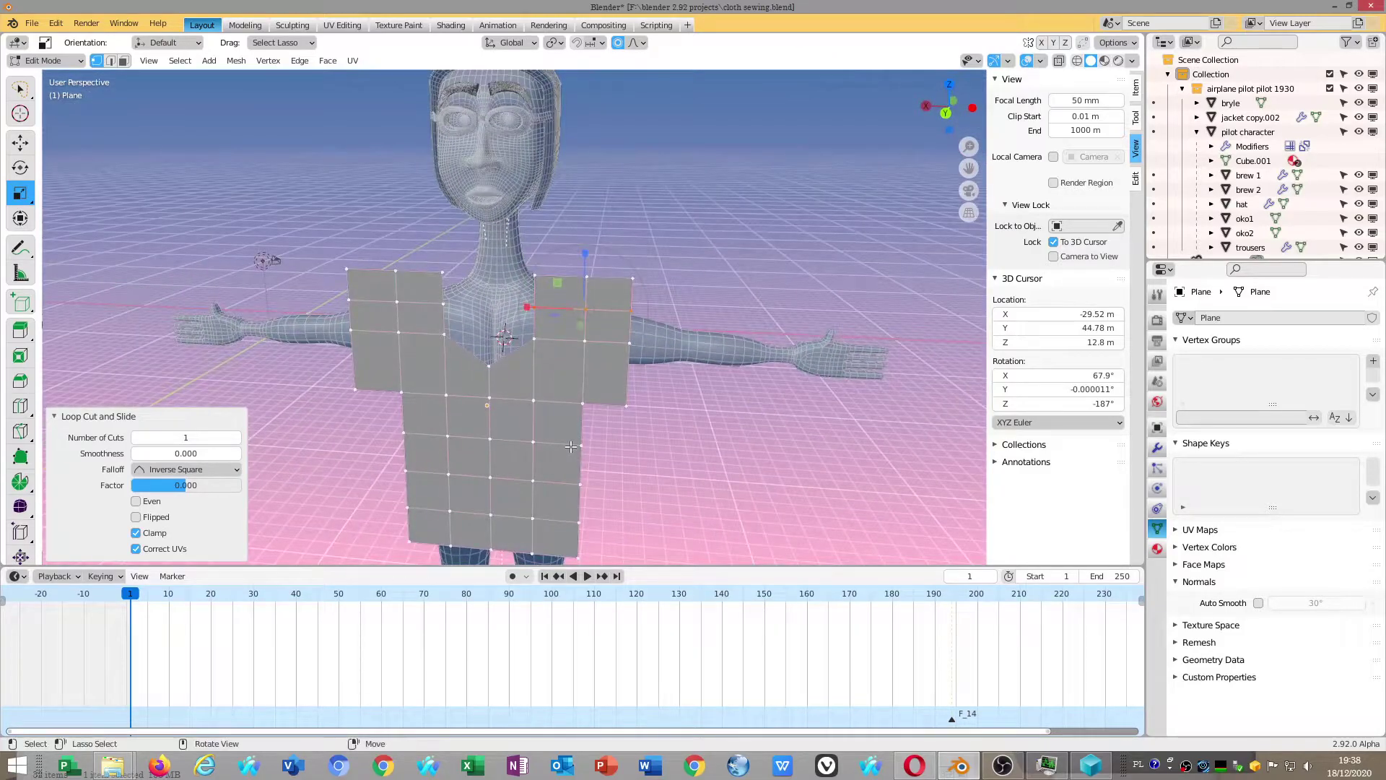
pyautogui.press('a')
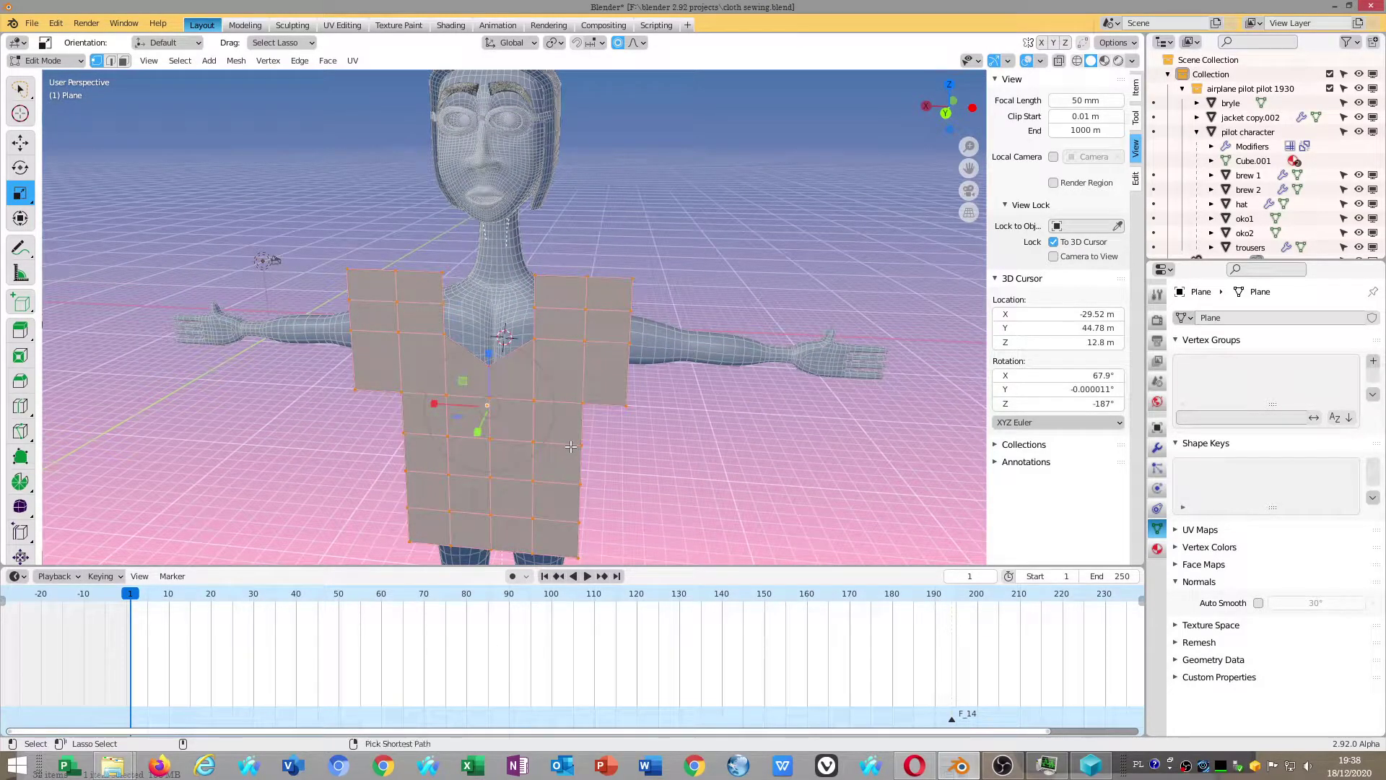
pyautogui.hotkey('ctrl', 'e')
pyautogui.click(509, 363)
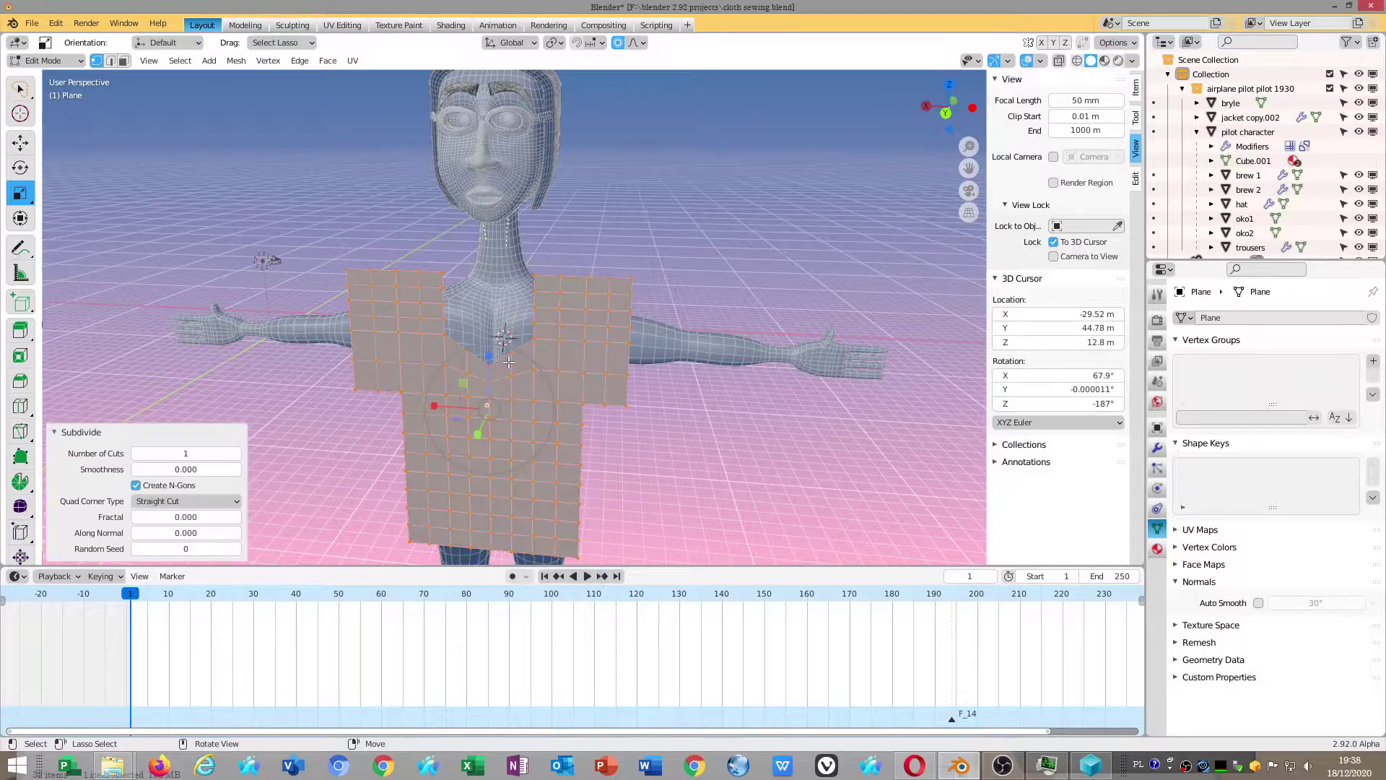
# Pull the bottom neckline vertex down about 0.28 m with smooth falloff
pyautogui.scroll(3, 625, 359)
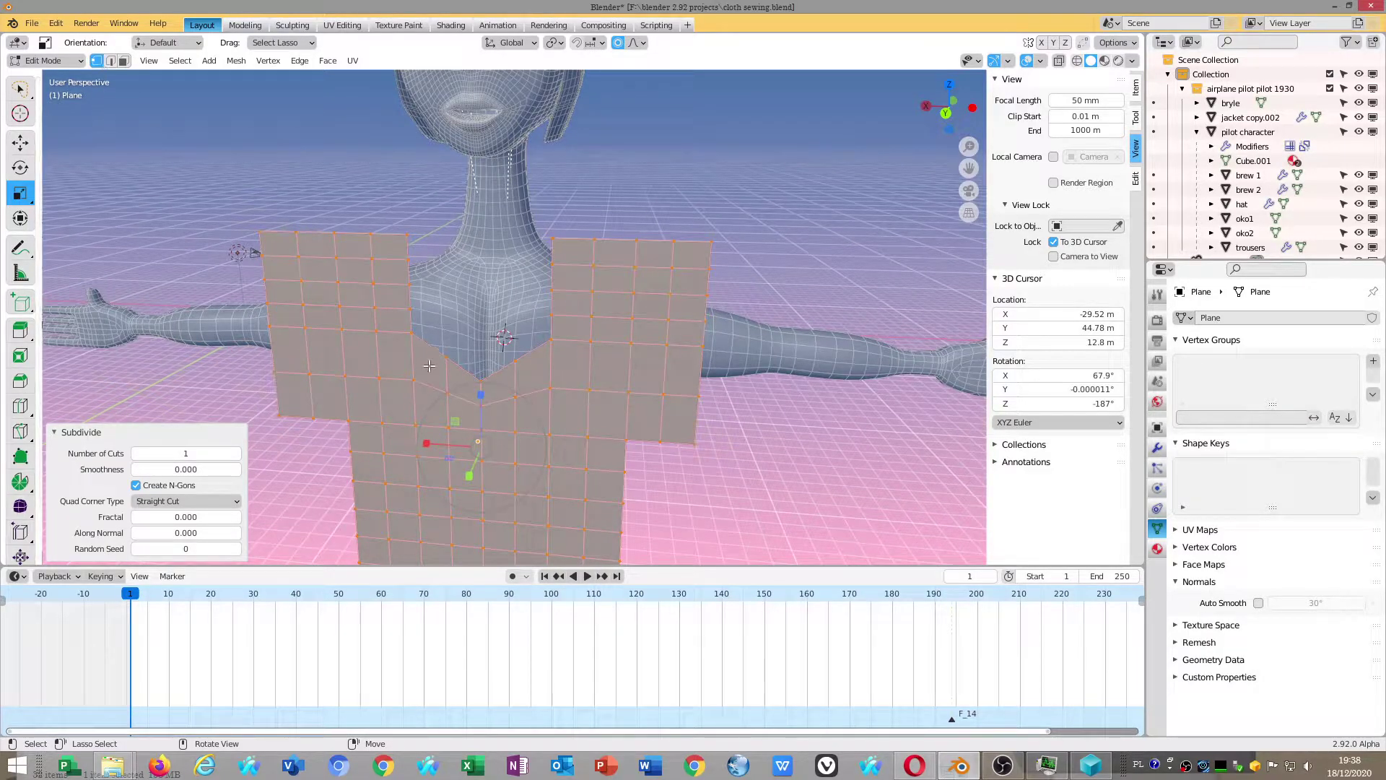
pyautogui.click(446, 352)
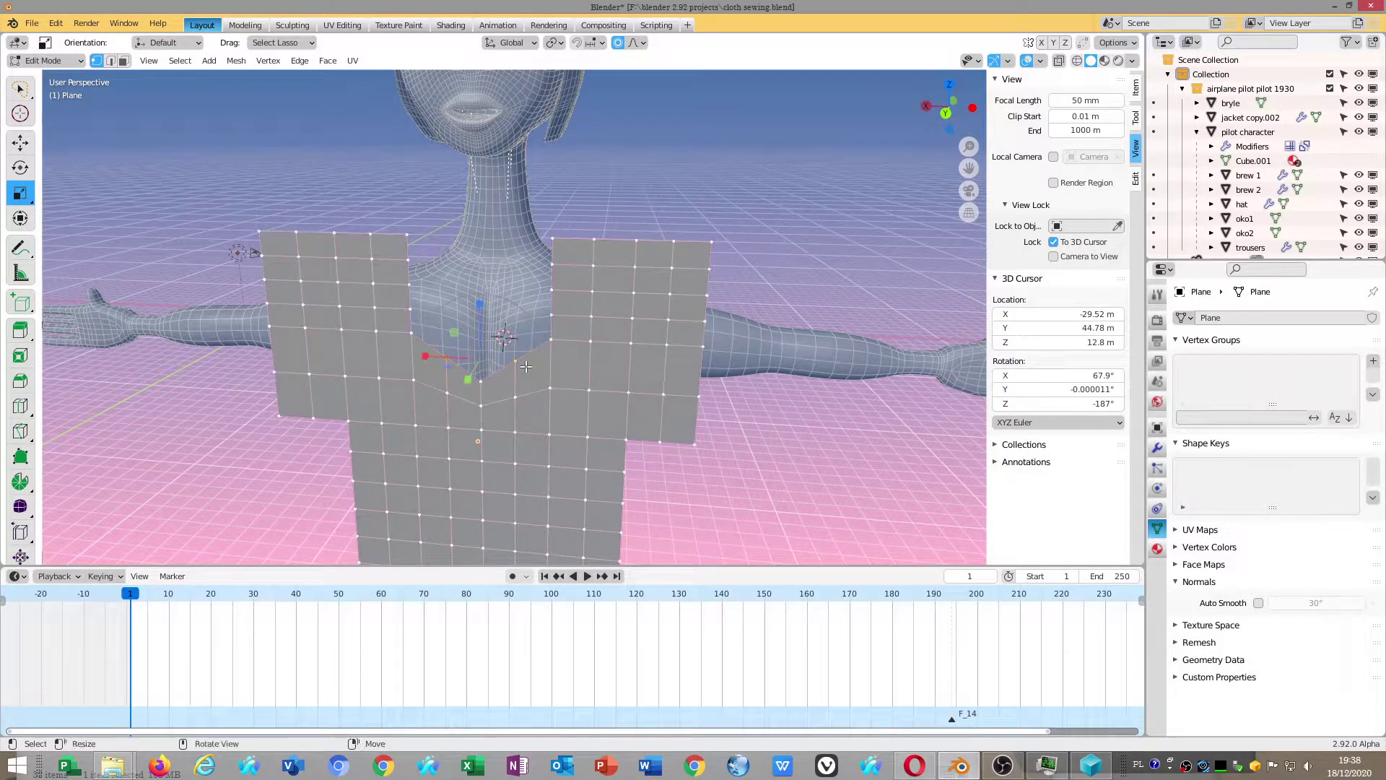
pyautogui.hotkey('shift', 'space')
pyautogui.press('g')
pyautogui.moveTo(472, 331); pyautogui.dragTo(480, 333)
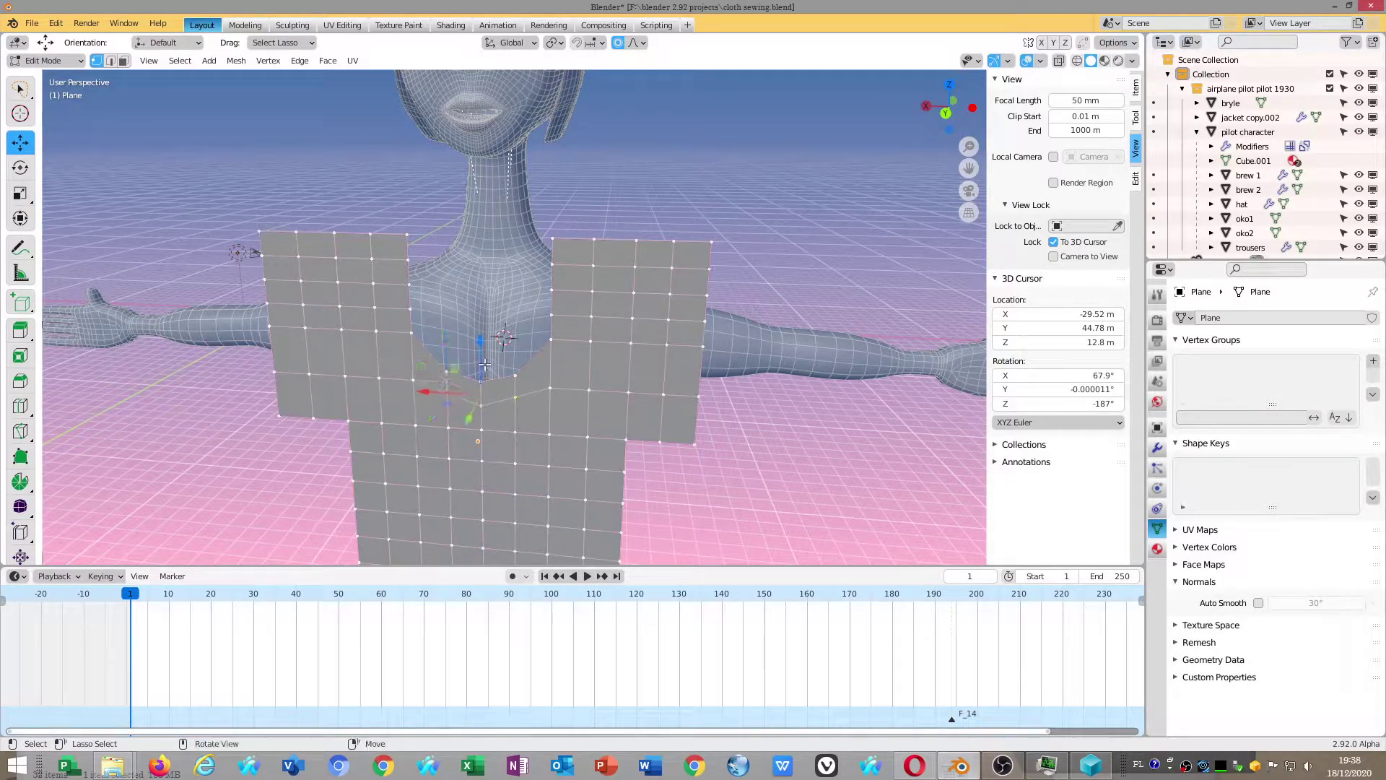
# Lower the neckline centre vertex 0.187 m on Z with smooth falloff, then return to Object Mode
pyautogui.press('g')
pyautogui.press('z')
pyautogui.click(527, 408)
pyautogui.scroll(-2, 541, 406)
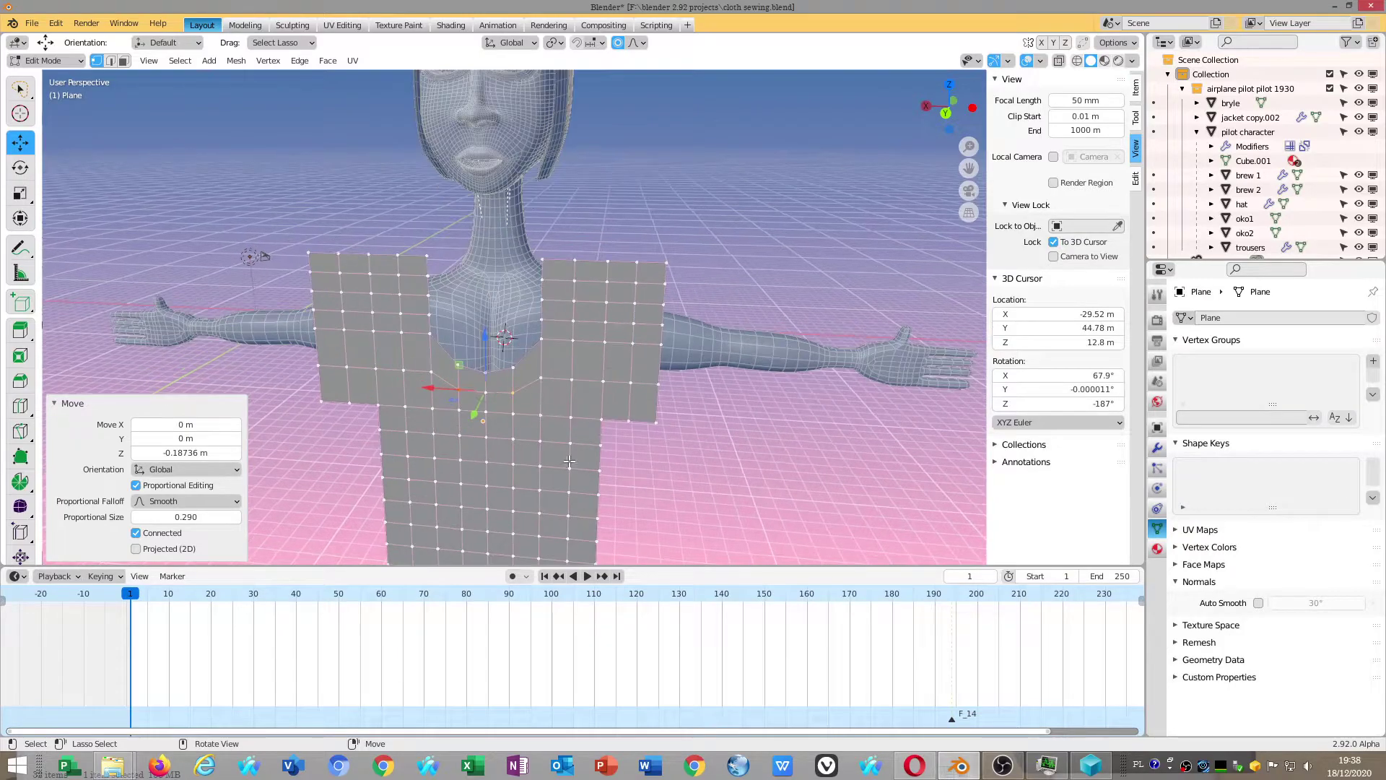
pyautogui.moveTo(542, 405)
pyautogui.mouseDown(button='middle')
pyautogui.moveTo(585, 421)
pyautogui.moveTo(511, 392)
pyautogui.mouseUp(button='middle')
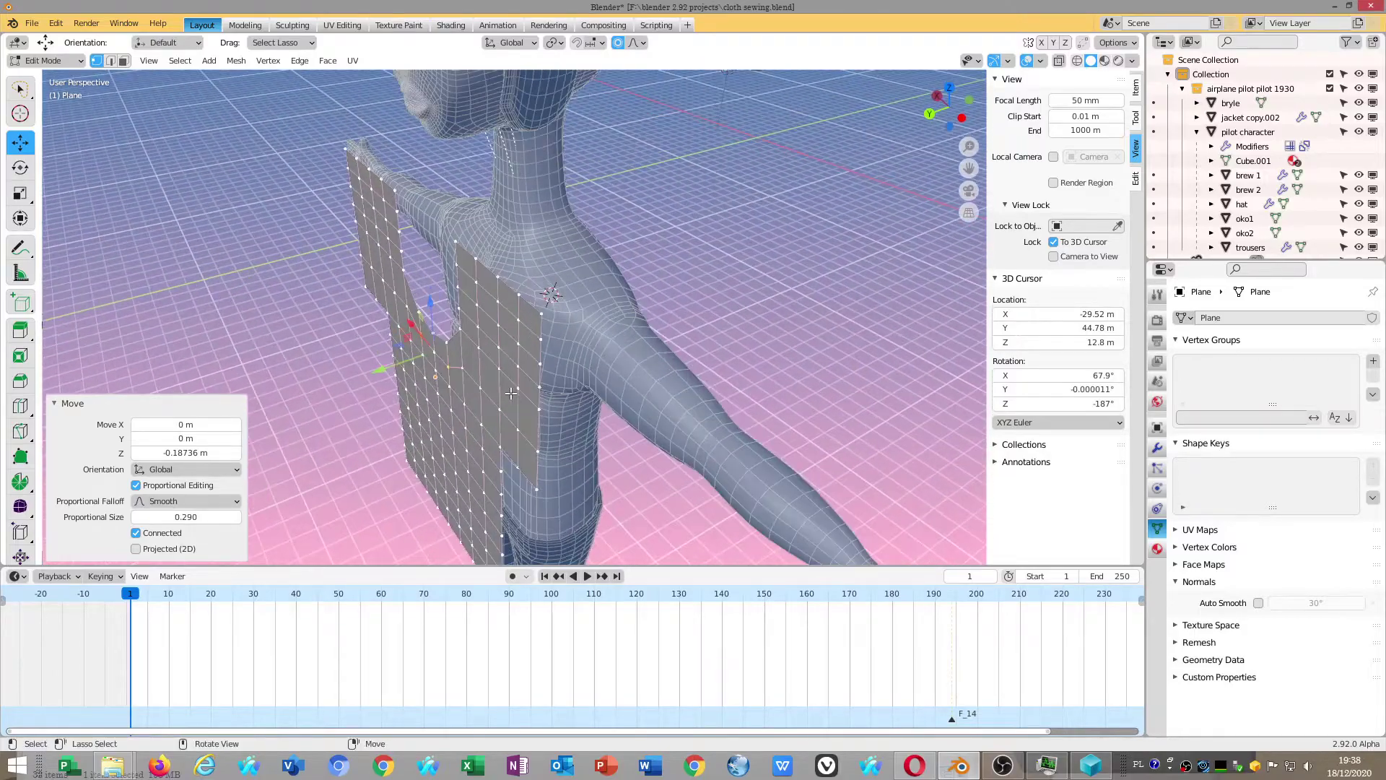
pyautogui.click(45, 61)
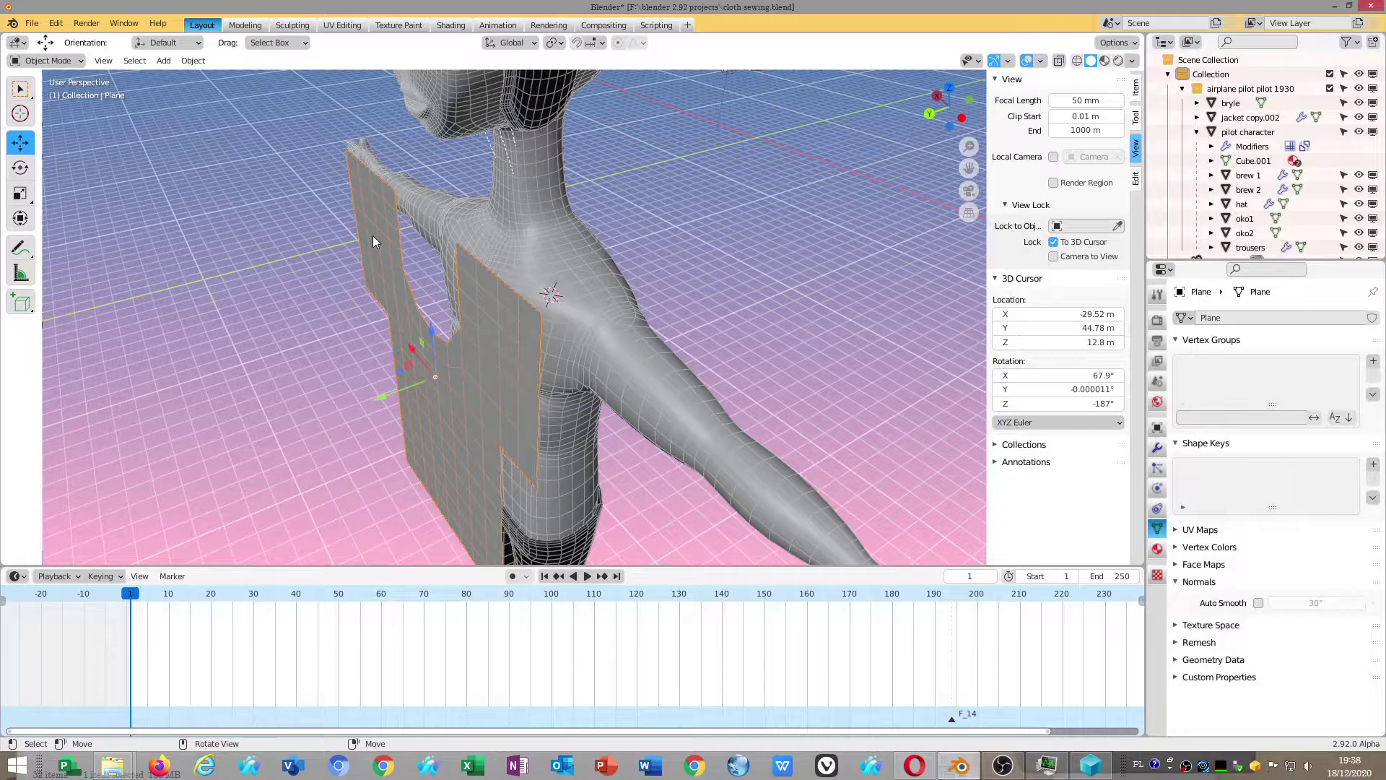
# Duplicate the jacket panel and move the copy about 4.19 m along Y behind the body
pyautogui.click(45, 61)
pyautogui.hotkey('shift', 'd')
pyautogui.press('Escape')
pyautogui.press('g')
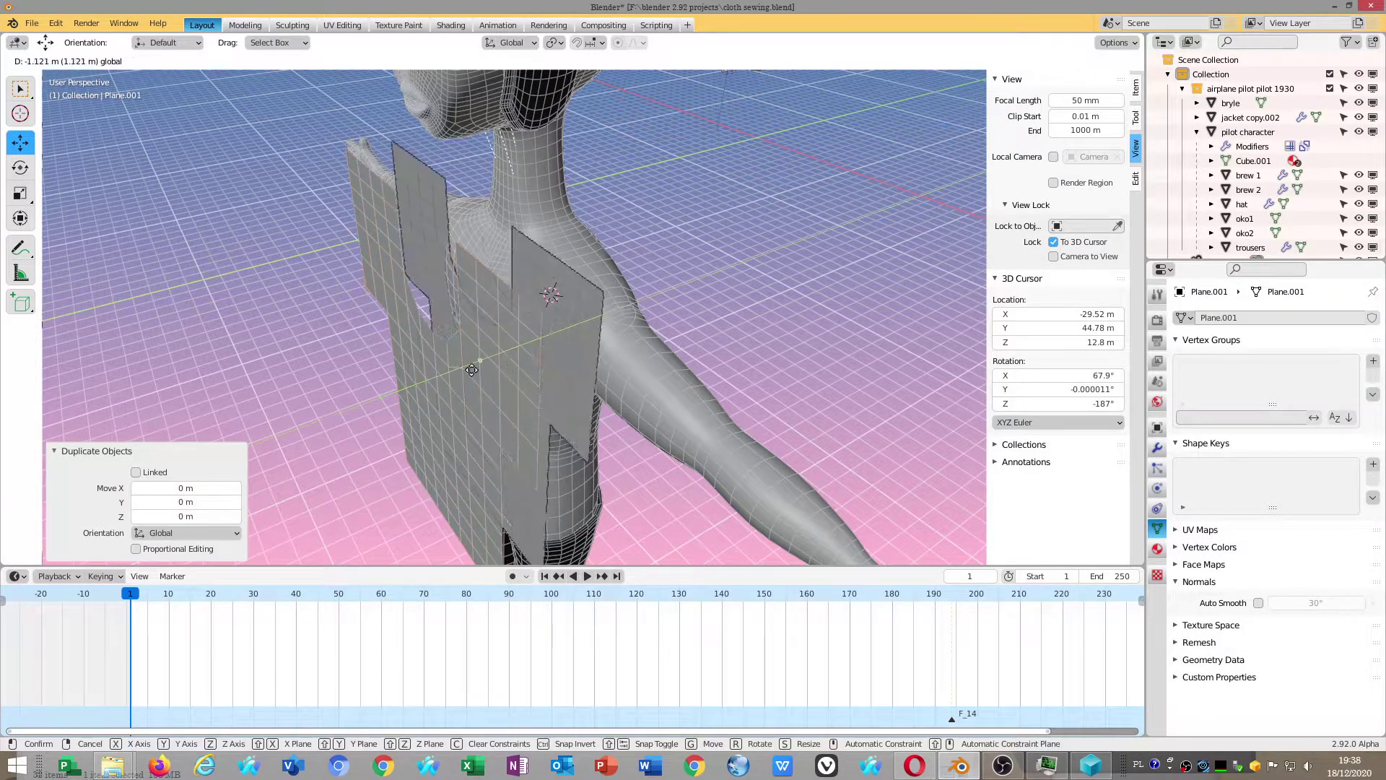
pyautogui.click(571, 357)
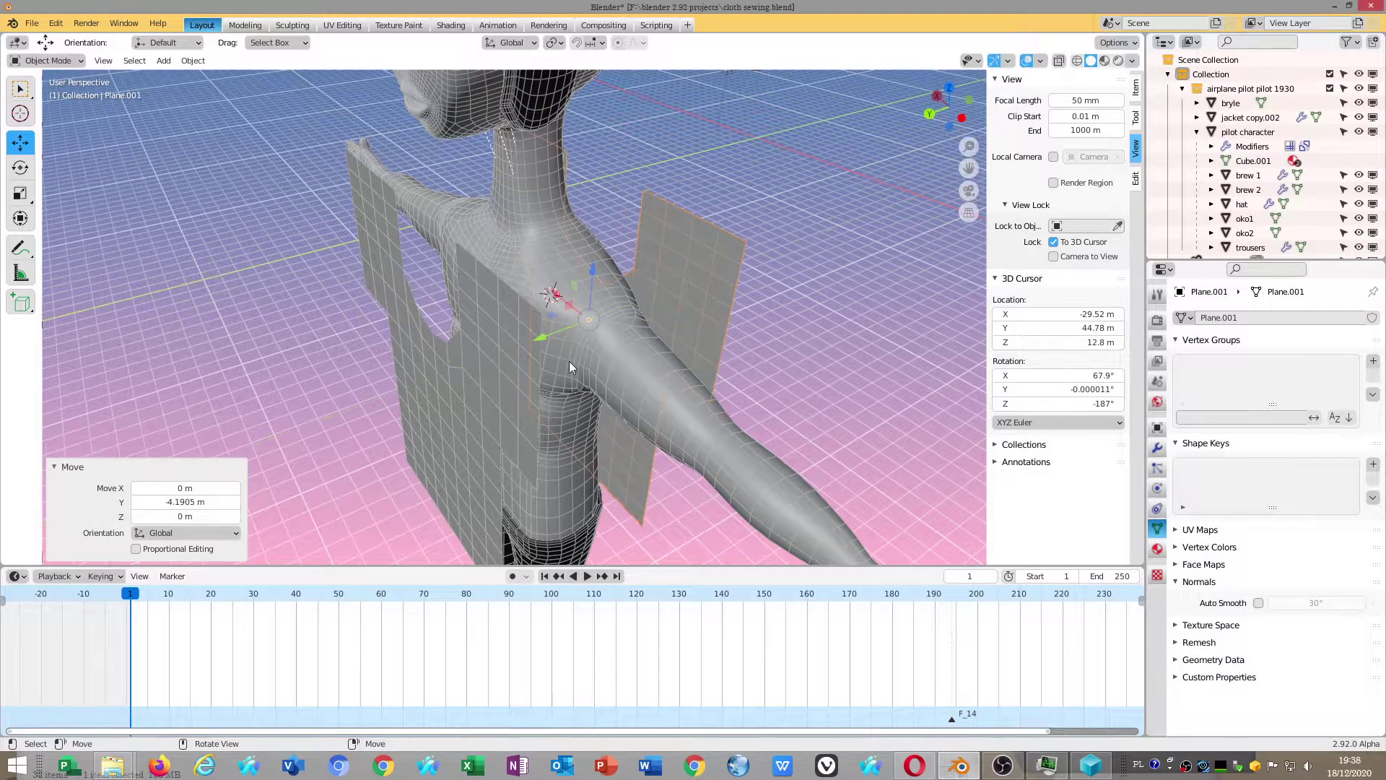
pyautogui.click(477, 399)
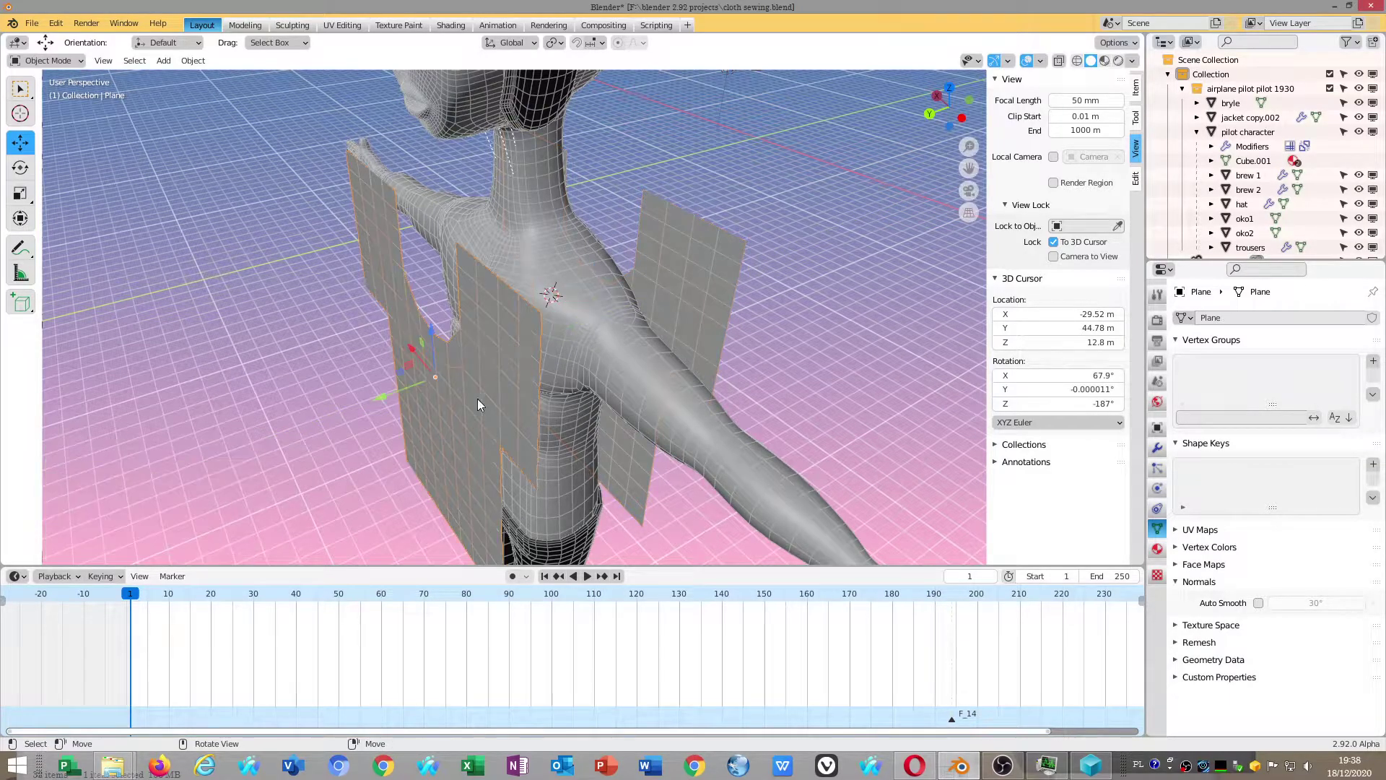
# Join the front and back panels into one object
pyautogui.click(193, 60)
pyautogui.click(215, 204)
pyautogui.moveTo(258, 218)
pyautogui.mouseDown(button='middle')
pyautogui.moveTo(778, 366)
pyautogui.moveTo(899, 363)
pyautogui.moveTo(837, 371)
pyautogui.mouseUp(button='middle')
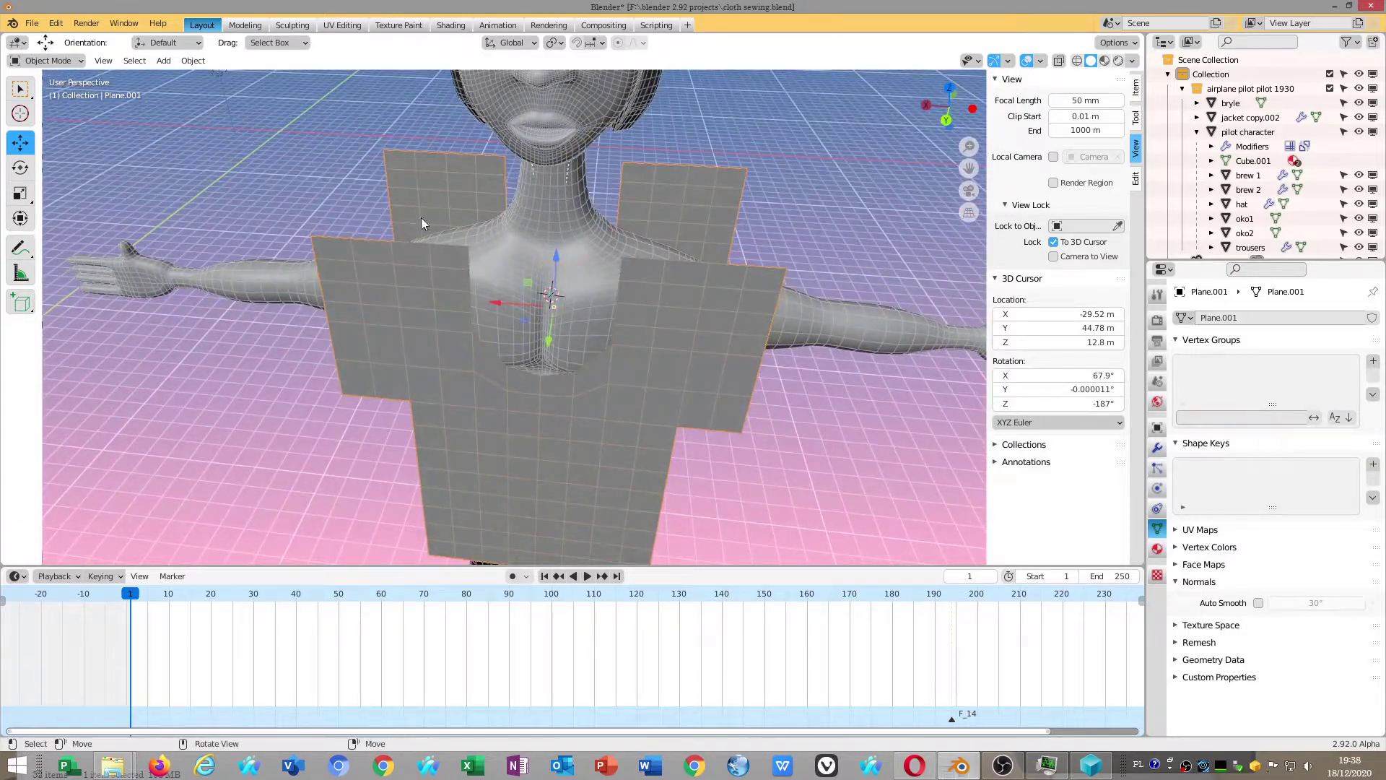
# Enter Edit Mode in edge select and pick both panels' top shoulder edge loops
pyautogui.click(47, 62)
pyautogui.click(47, 96)
pyautogui.moveTo(414, 228)
pyautogui.mouseDown(button='middle')
pyautogui.moveTo(592, 269)
pyautogui.moveTo(181, 88)
pyautogui.mouseUp(button='middle')
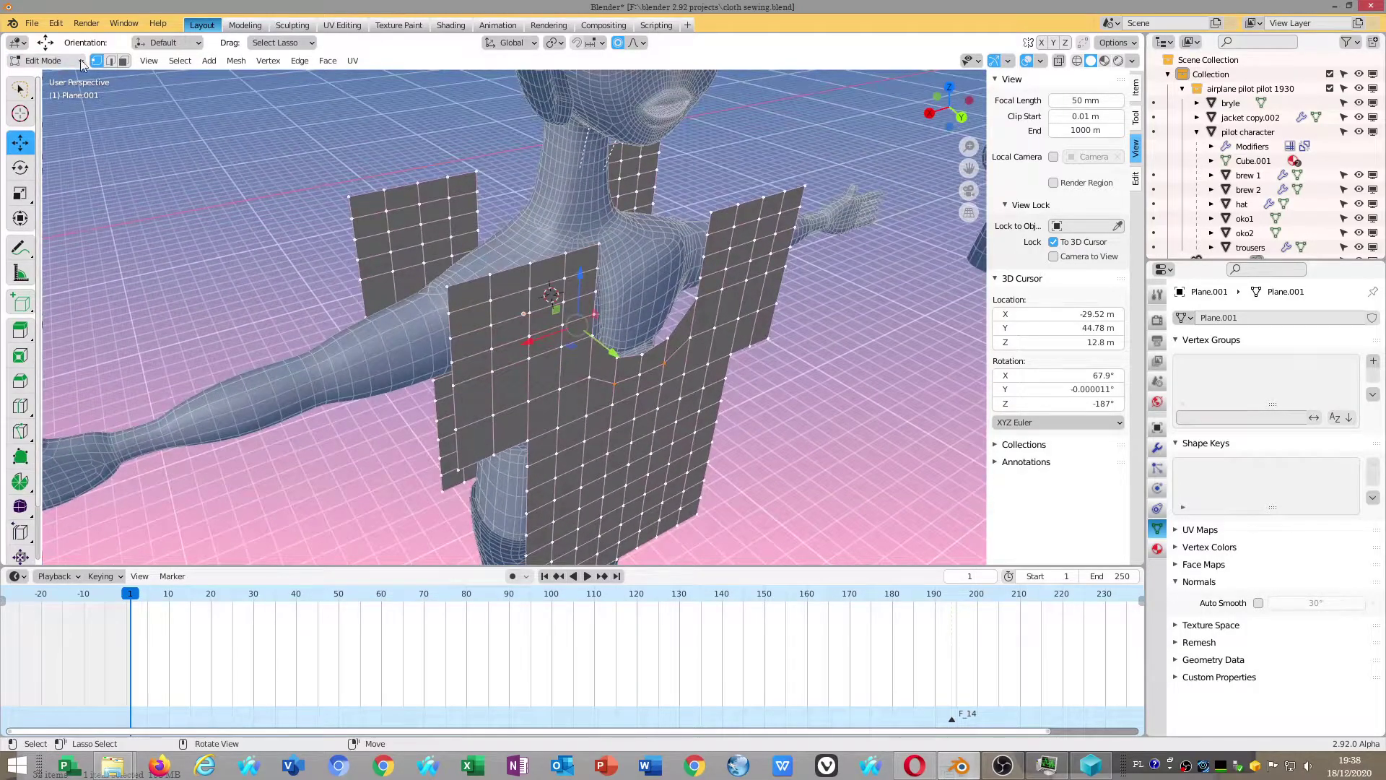
pyautogui.click(114, 62)
pyautogui.keyDown('alt'); pyautogui.click(484, 276); pyautogui.keyUp('alt')
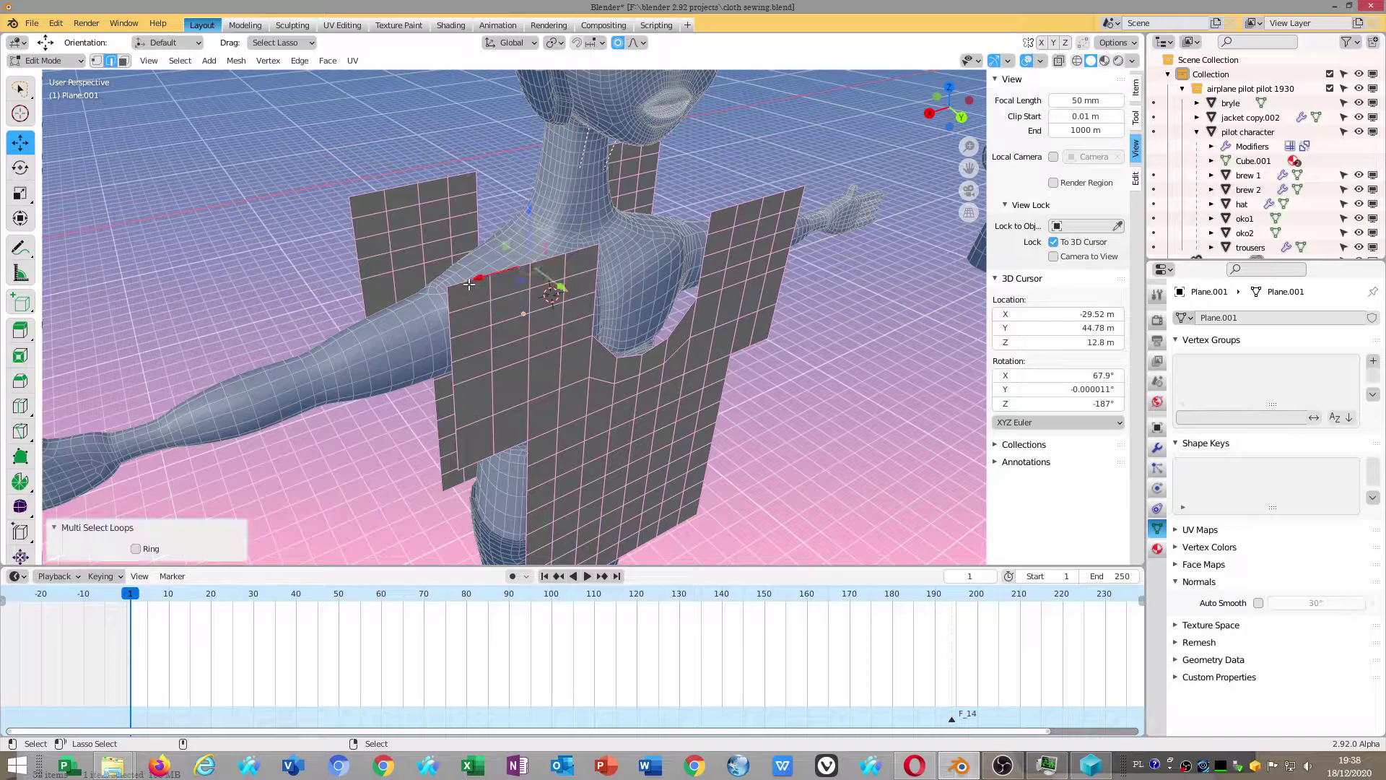
pyautogui.keyDown('alt'); pyautogui.click(368, 196); pyautogui.keyUp('alt')
pyautogui.moveTo(548, 274)
pyautogui.mouseDown(button='middle')
pyautogui.moveTo(682, 276)
pyautogui.moveTo(647, 372)
pyautogui.mouseUp(button='middle')
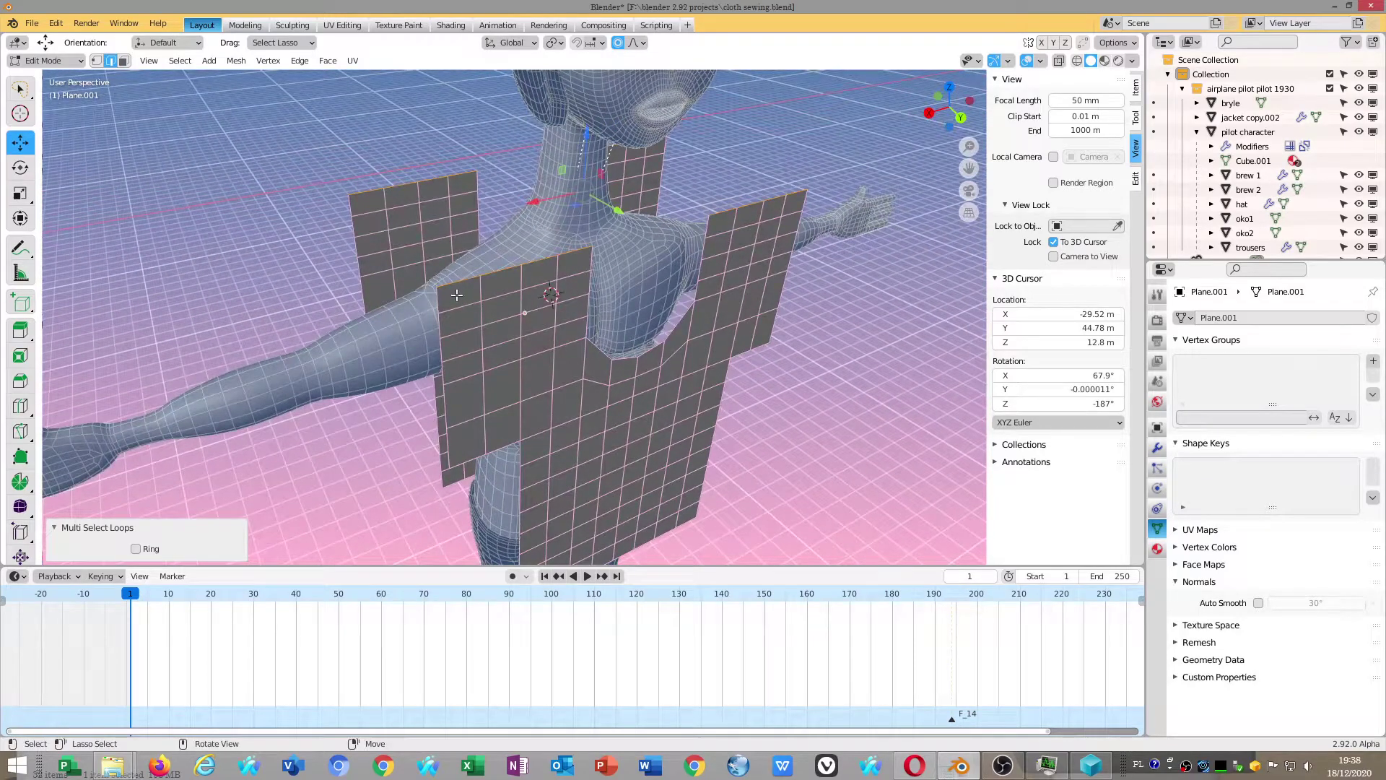
# View the About Blender information, then dismiss it
pyautogui.click(13, 23)
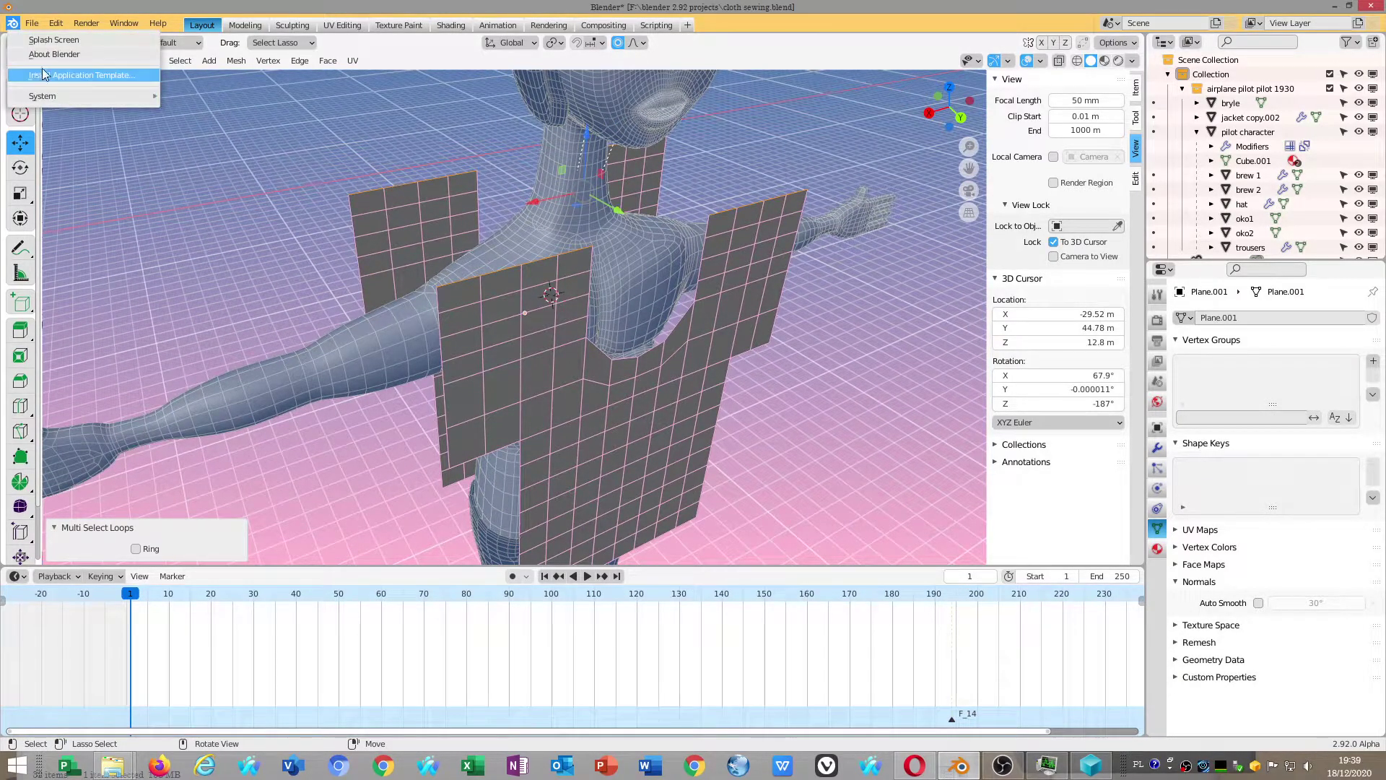
pyautogui.click(43, 58)
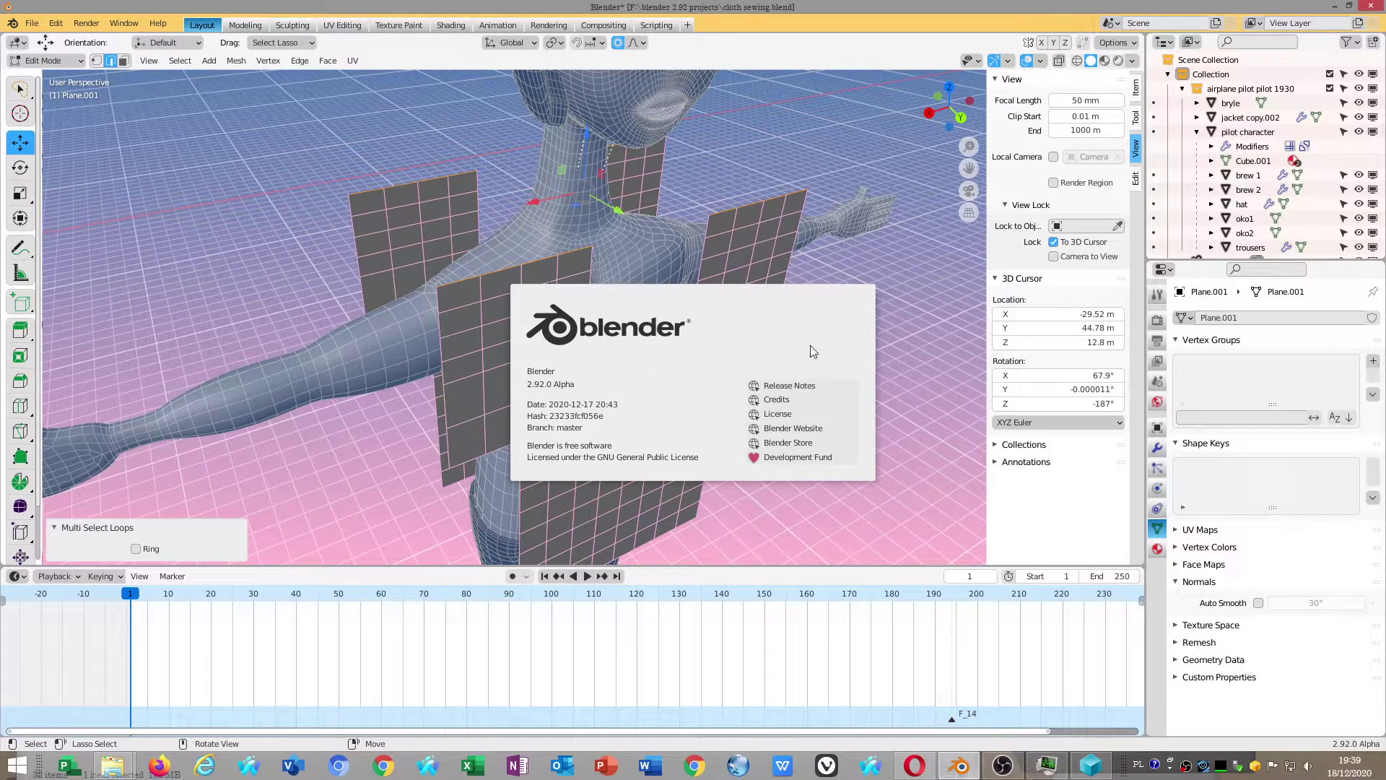
pyautogui.click(903, 214)
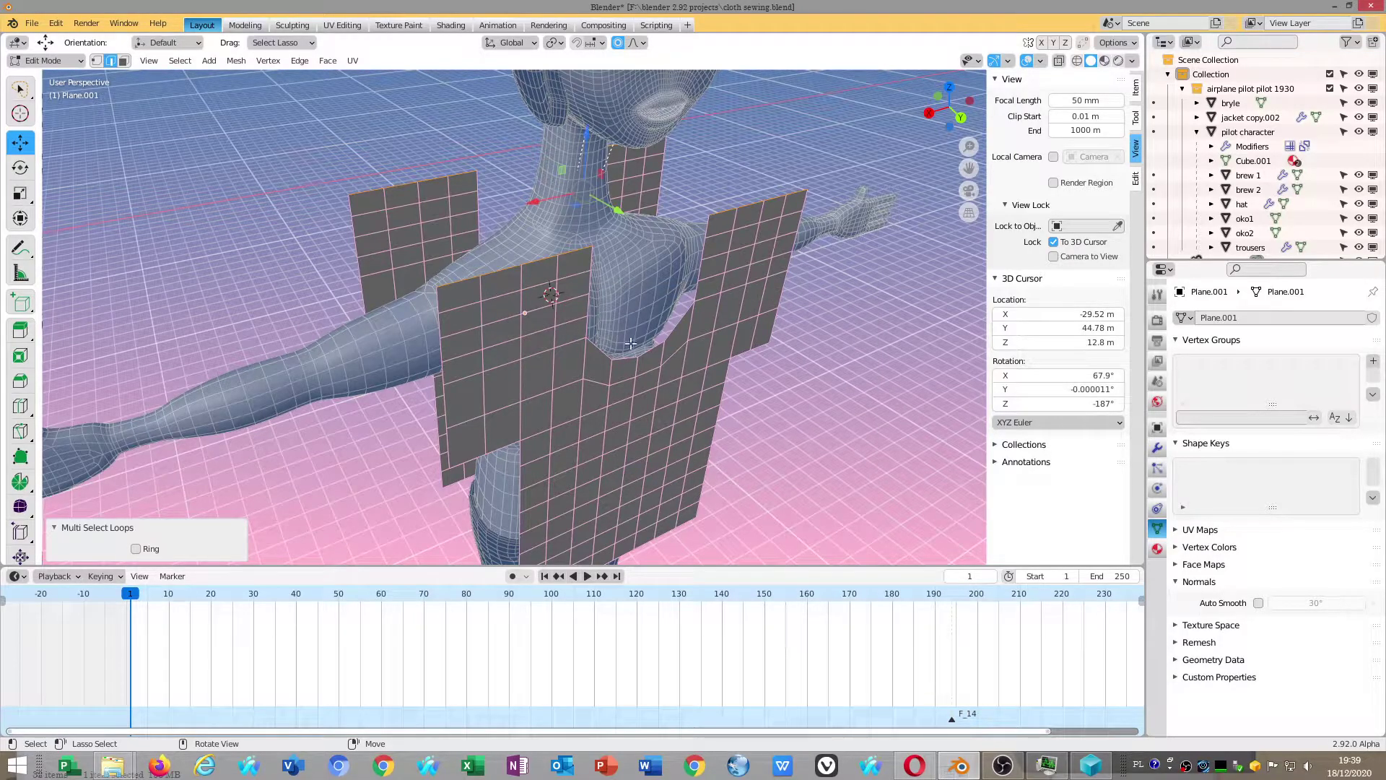
# Bridge the two shoulder edge loops with new faces
pyautogui.hotkey('ctrl', 'e')
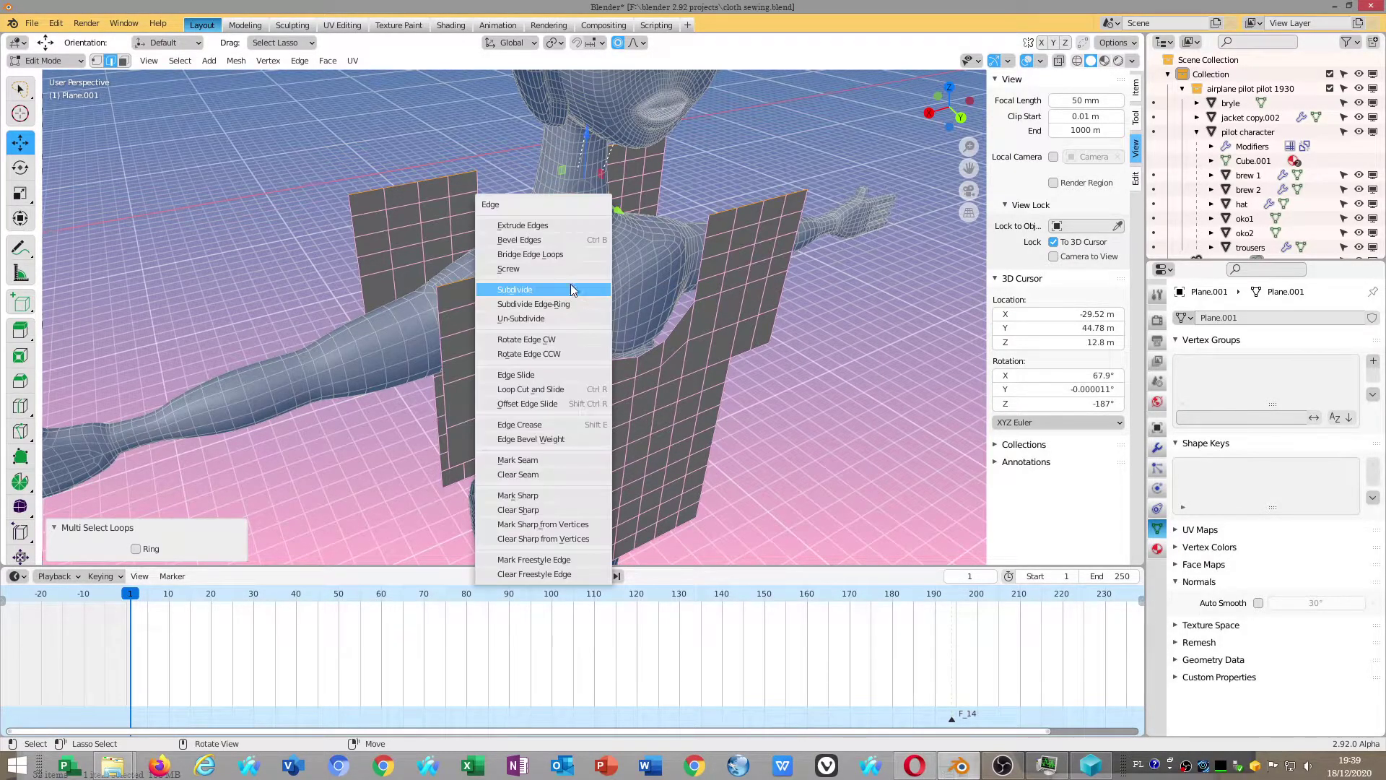
pyautogui.click(532, 253)
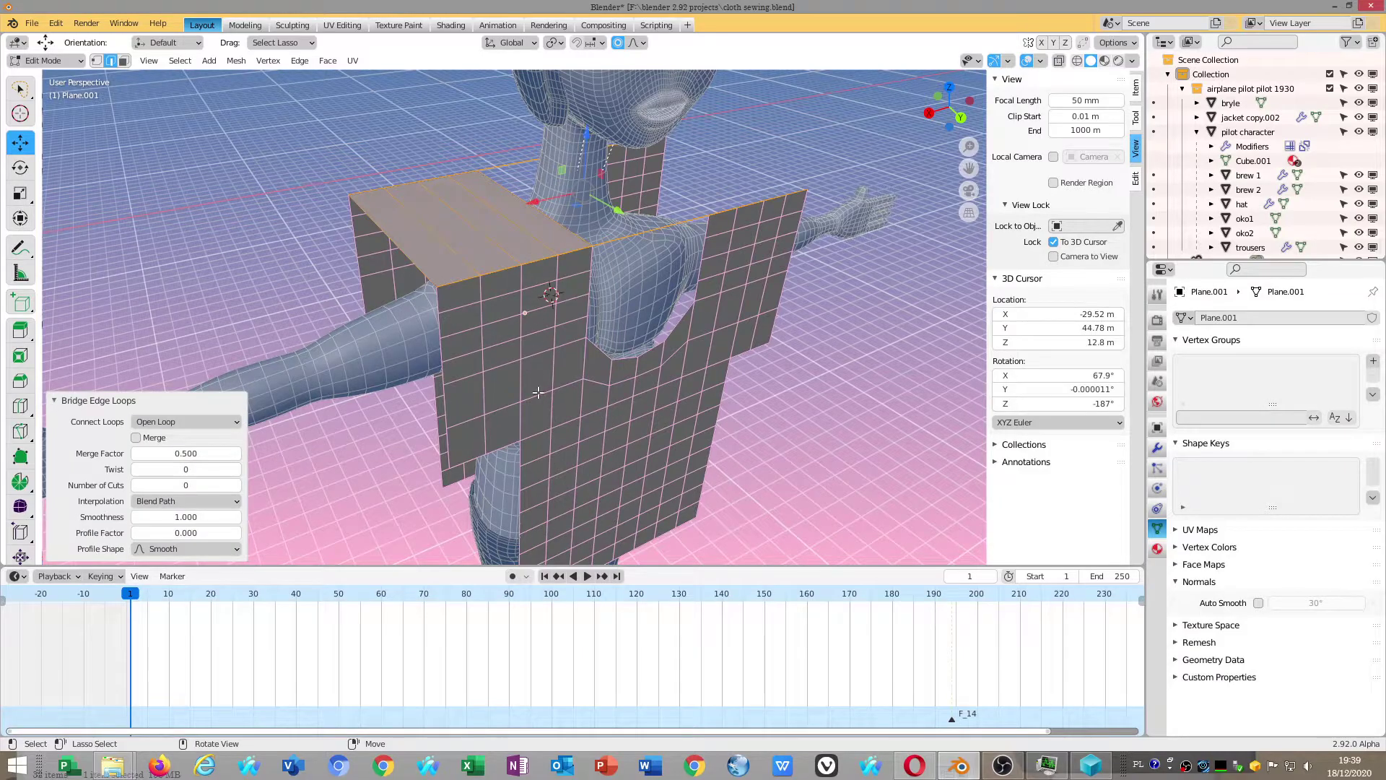
pyautogui.moveTo(532, 253); pyautogui.dragTo(513, 186, button='middle')
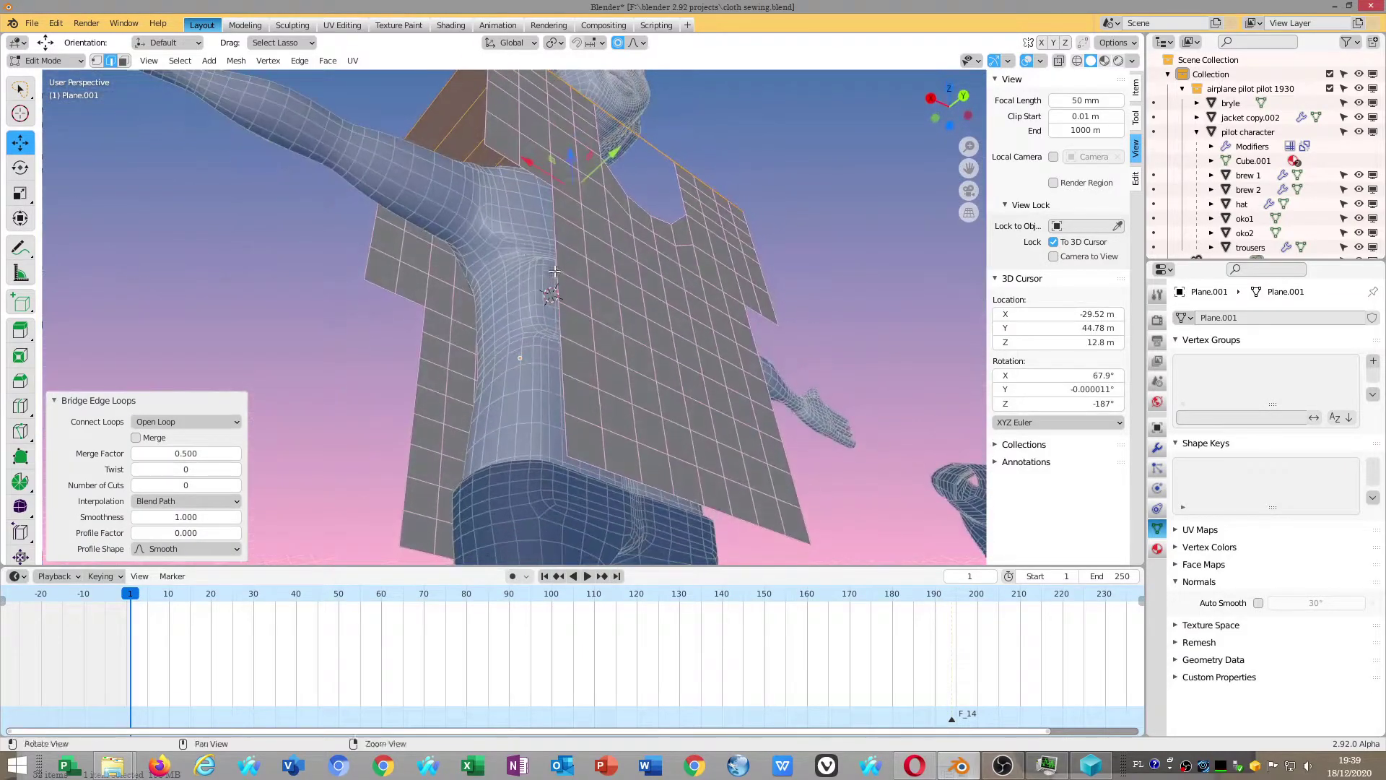
# Bridge the left and right side edge loops, then select the shoulder loop near the neckline
pyautogui.keyDown('alt'); pyautogui.click(528, 171); pyautogui.keyUp('alt')
pyautogui.click(403, 299)
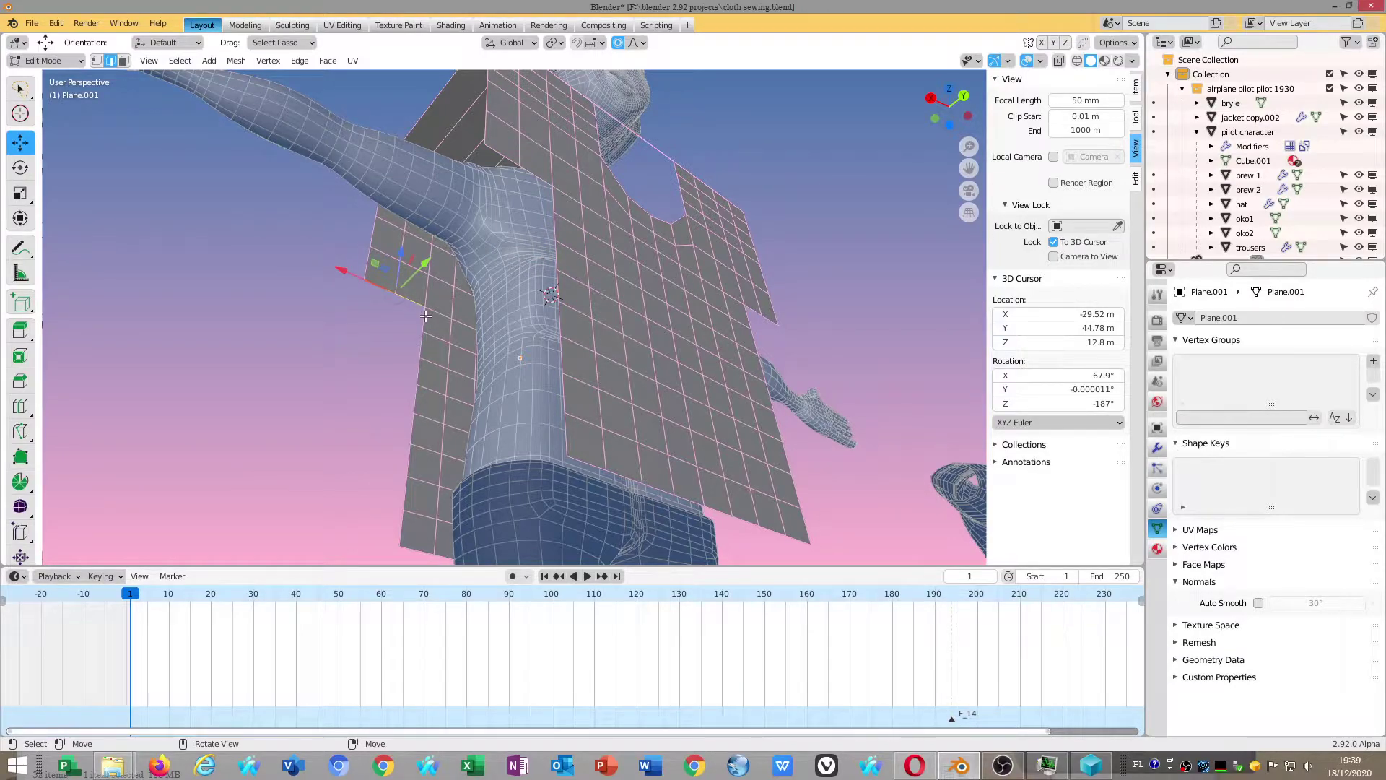
pyautogui.keyDown('alt'); pyautogui.click(381, 287); pyautogui.keyUp('alt')
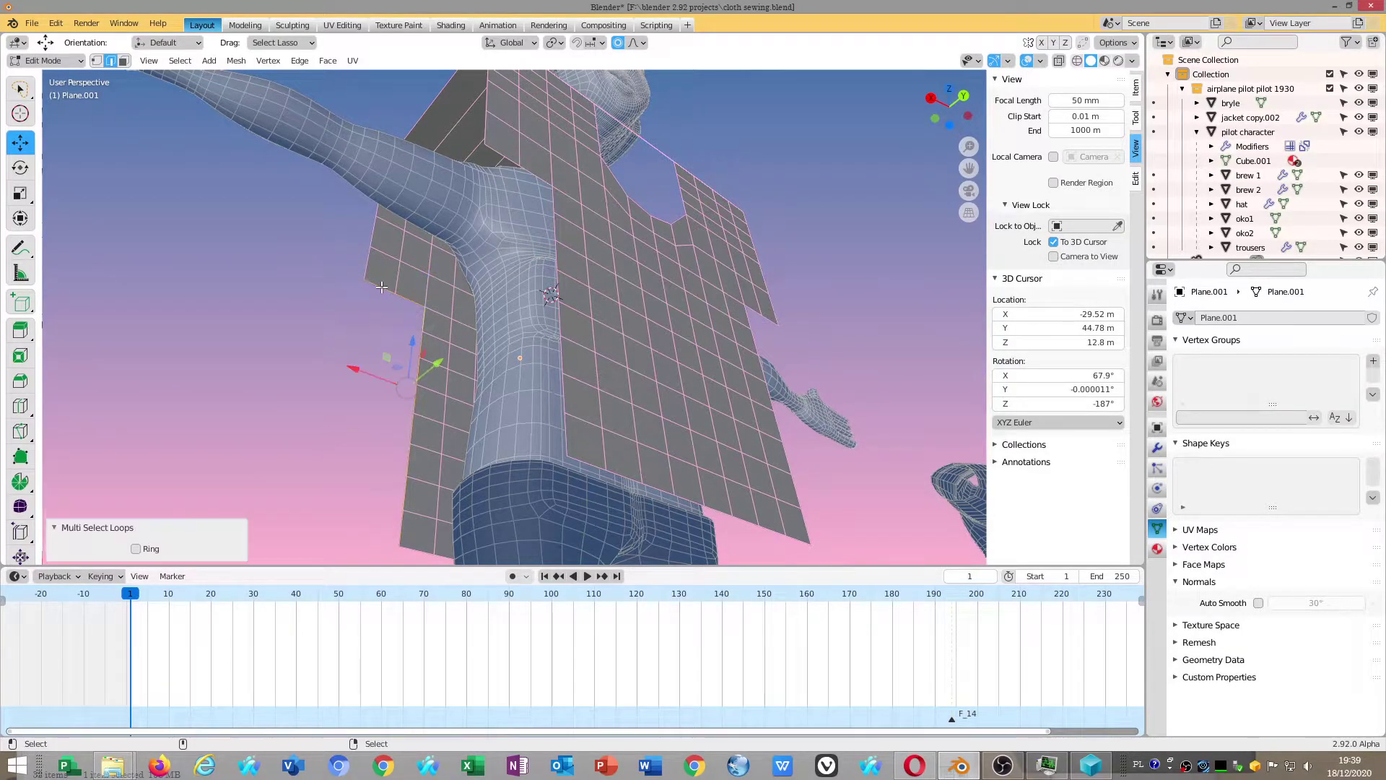
pyautogui.keyDown('alt'); pyautogui.keyDown('shift'); pyautogui.click(498, 160); pyautogui.keyUp('shift'); pyautogui.keyUp('alt')
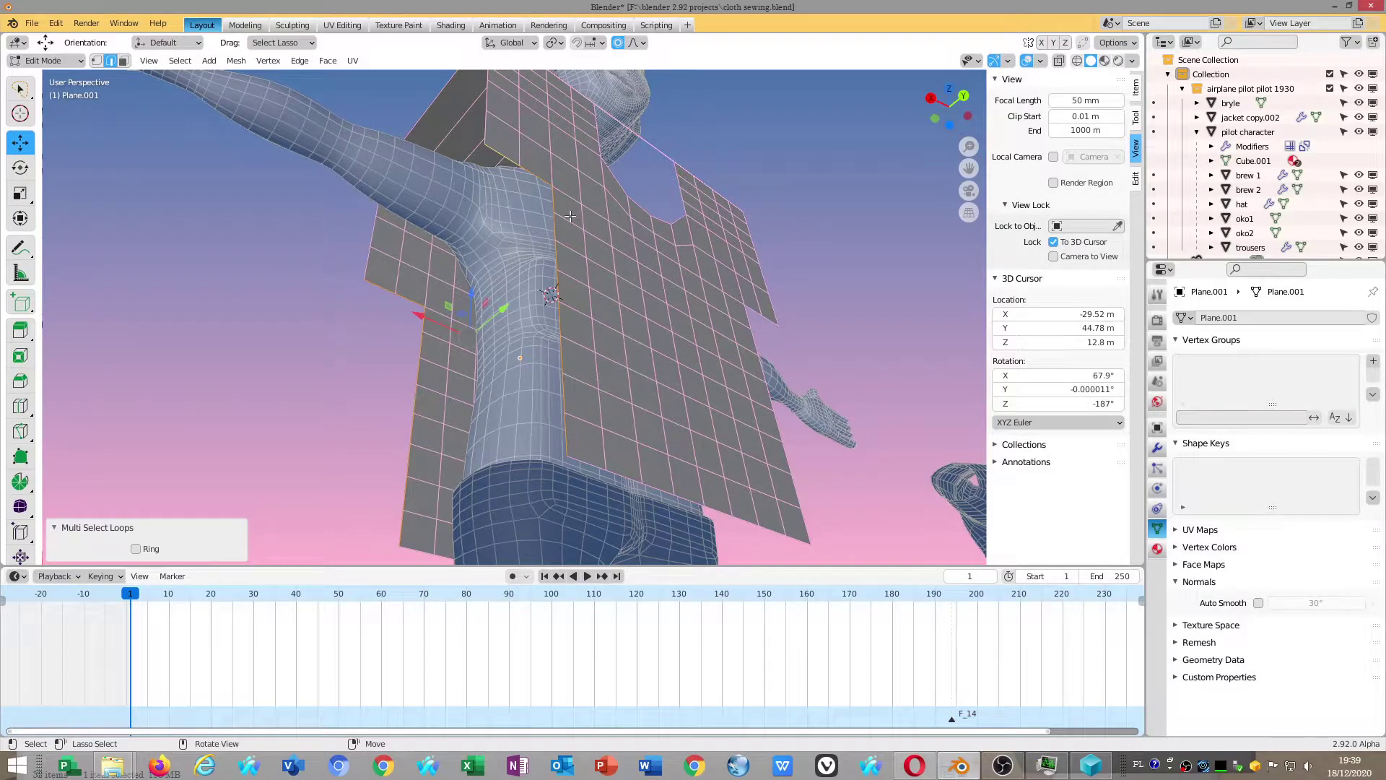
pyautogui.hotkey('ctrl', 'e')
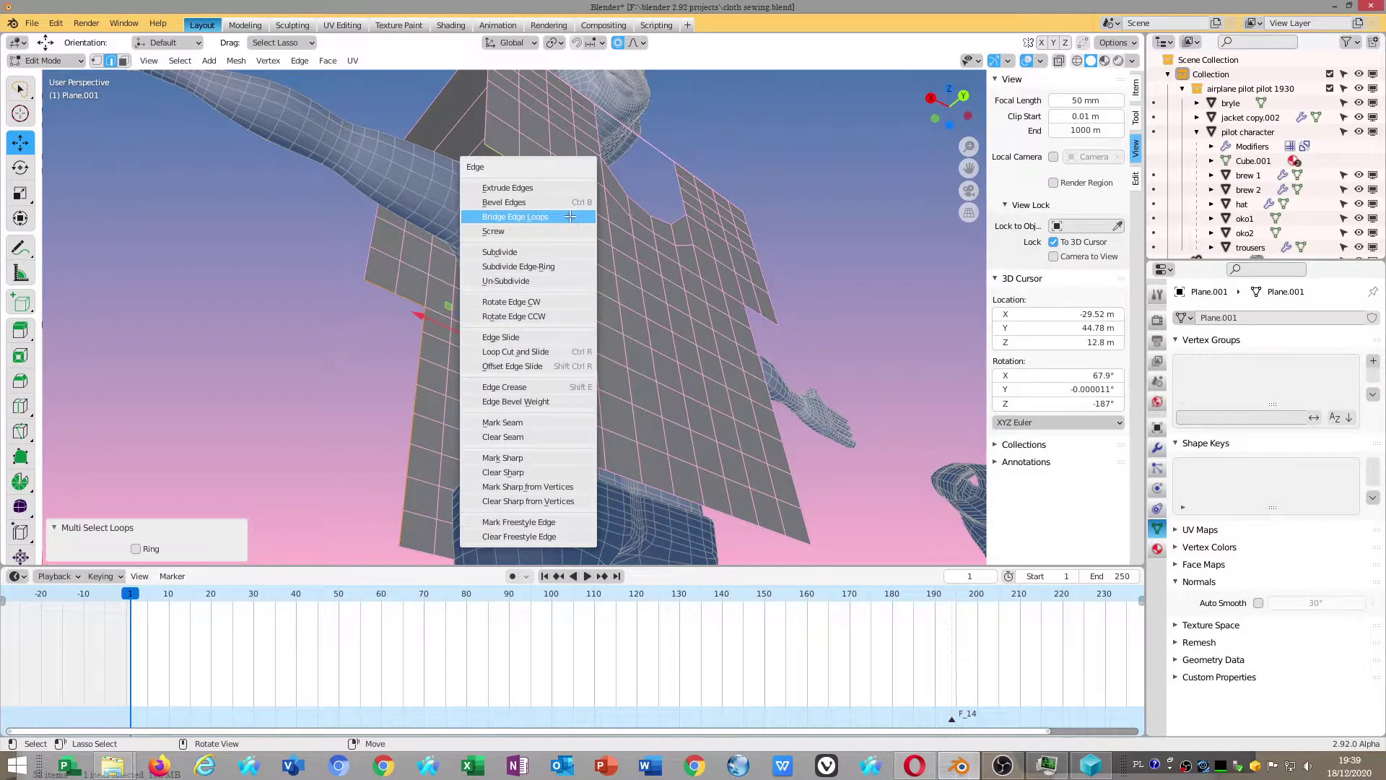
pyautogui.click(571, 216)
pyautogui.moveTo(571, 217)
pyautogui.mouseDown(button='middle')
pyautogui.moveTo(702, 284)
pyautogui.moveTo(538, 279)
pyautogui.mouseUp(button='middle')
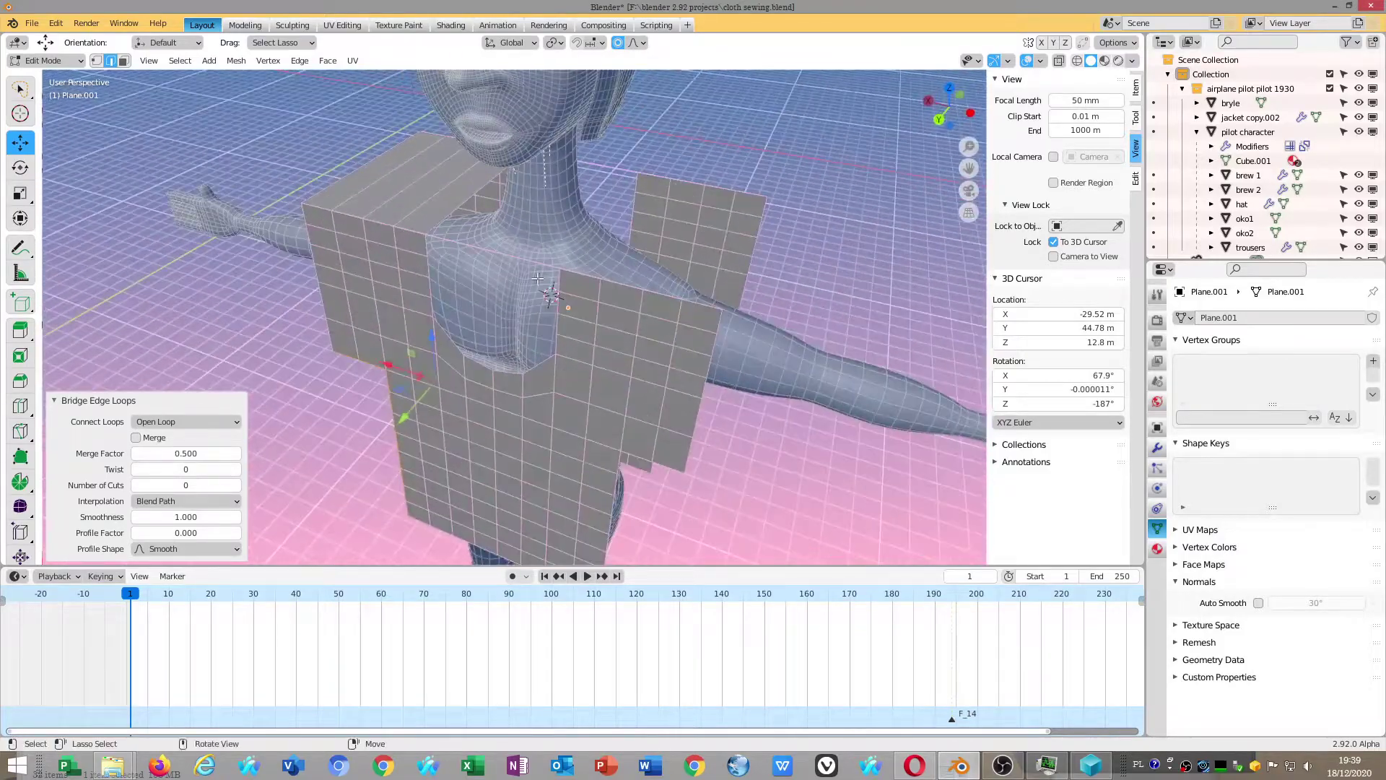
pyautogui.click(495, 257)
# Raise the shoulder edge loop along Z with smooth falloff
pyautogui.scroll(1, 498, 254)
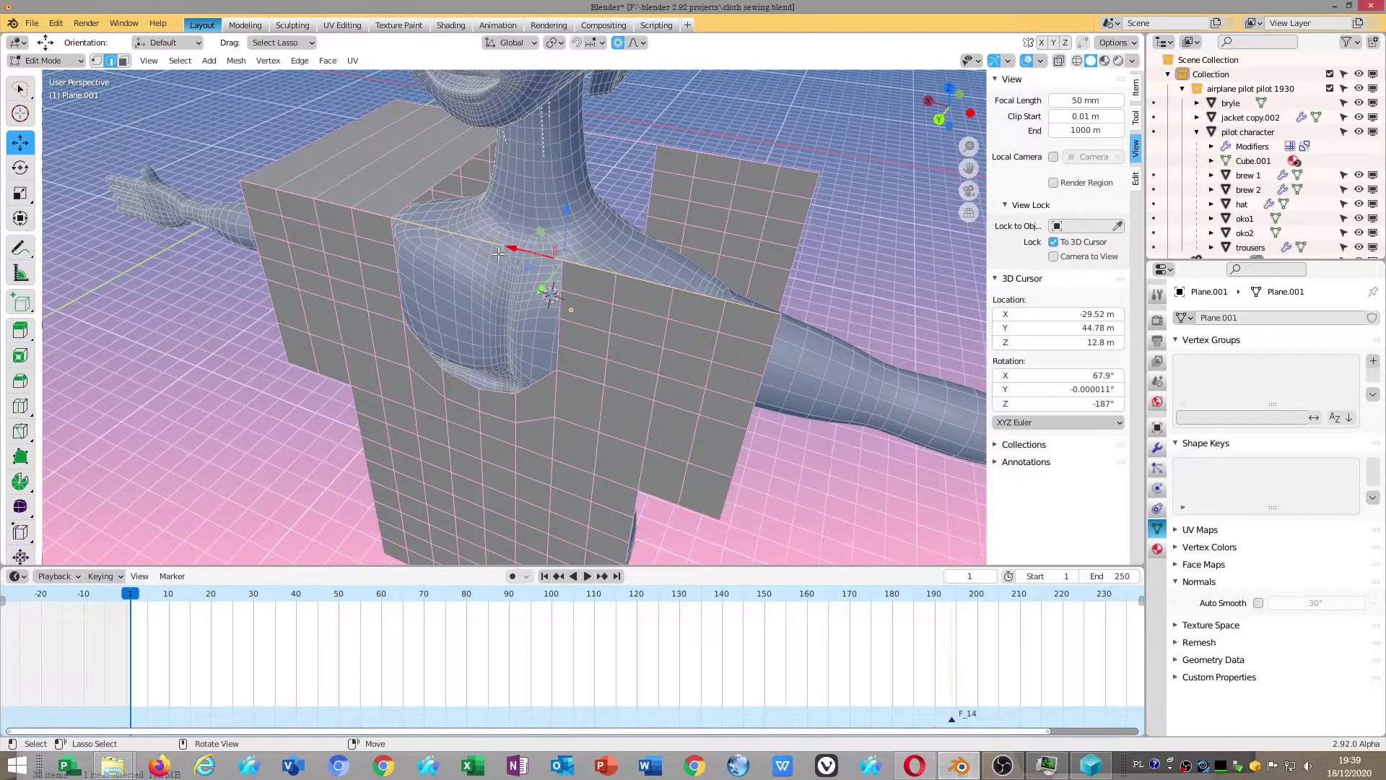
pyautogui.moveTo(519, 251); pyautogui.dragTo(530, 257)
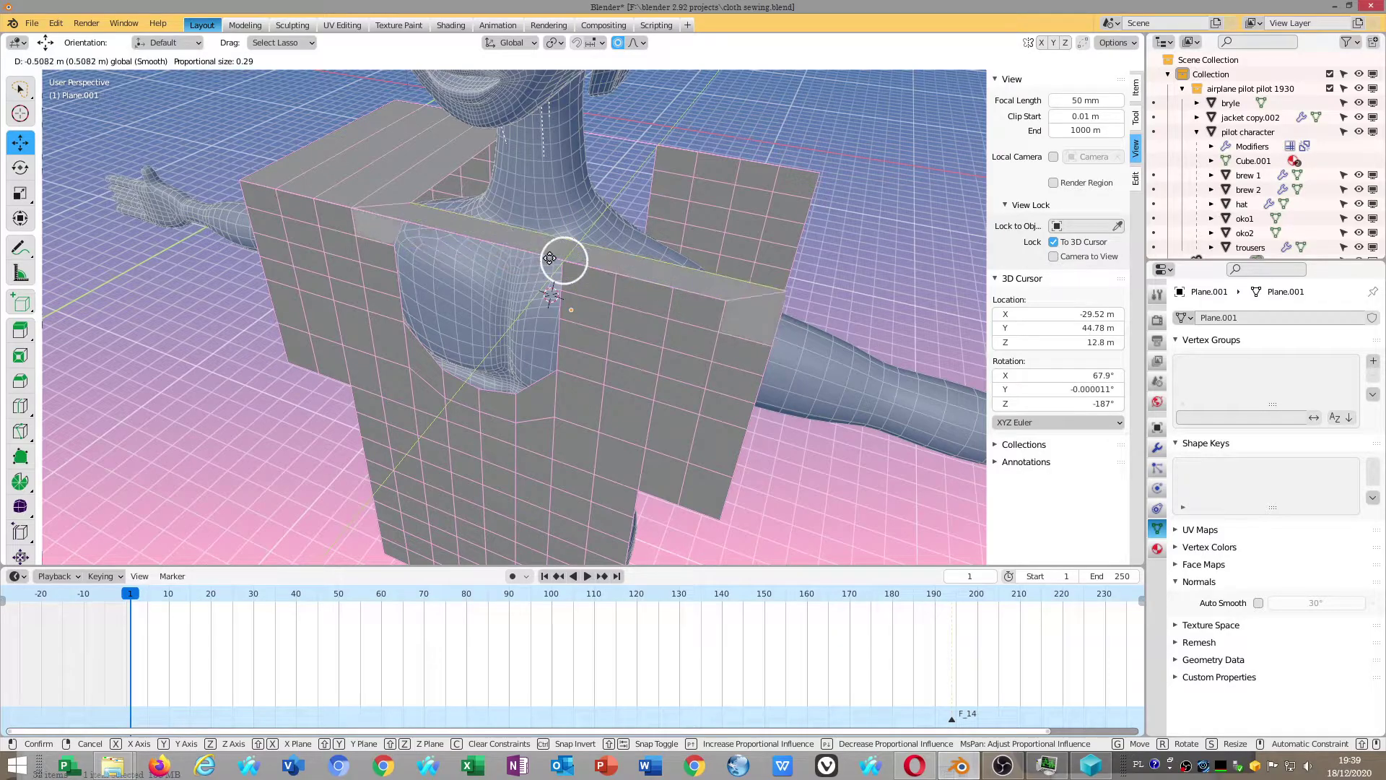
pyautogui.press('g')
pyautogui.press('z')
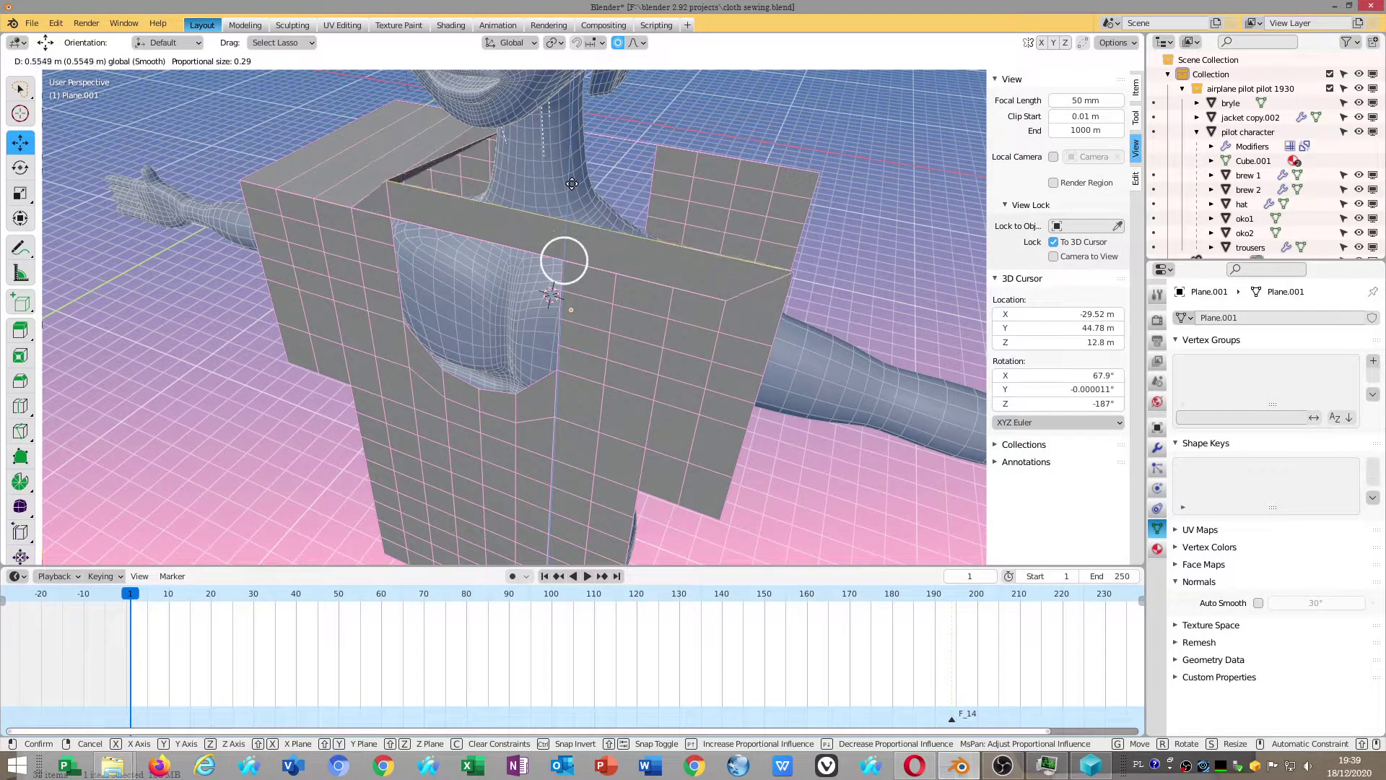
pyautogui.click(529, 267)
pyautogui.moveTo(529, 267); pyautogui.dragTo(543, 280, button='middle')
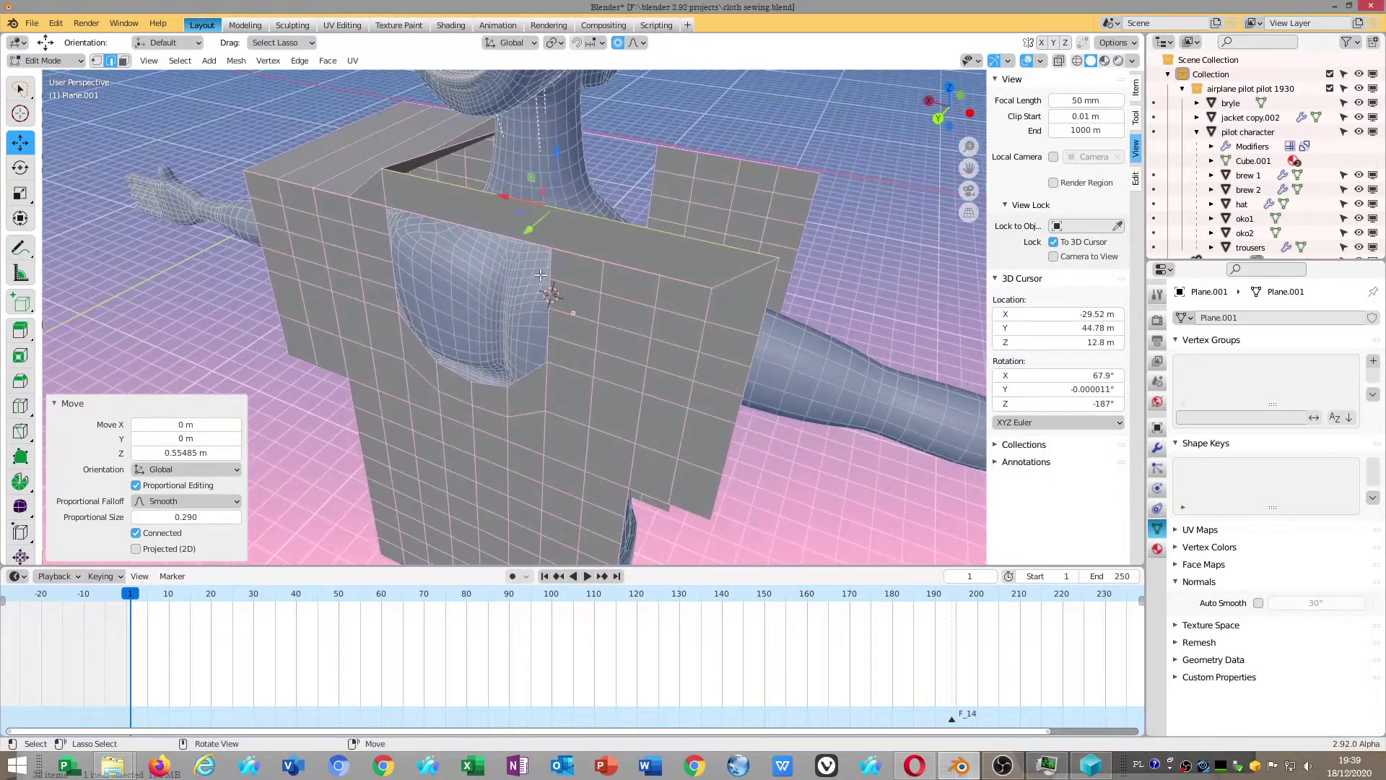
# Delete the selected shoulder geometry
pyautogui.press('x')
pyautogui.click(531, 259)
pyautogui.scroll(1, 531, 264)
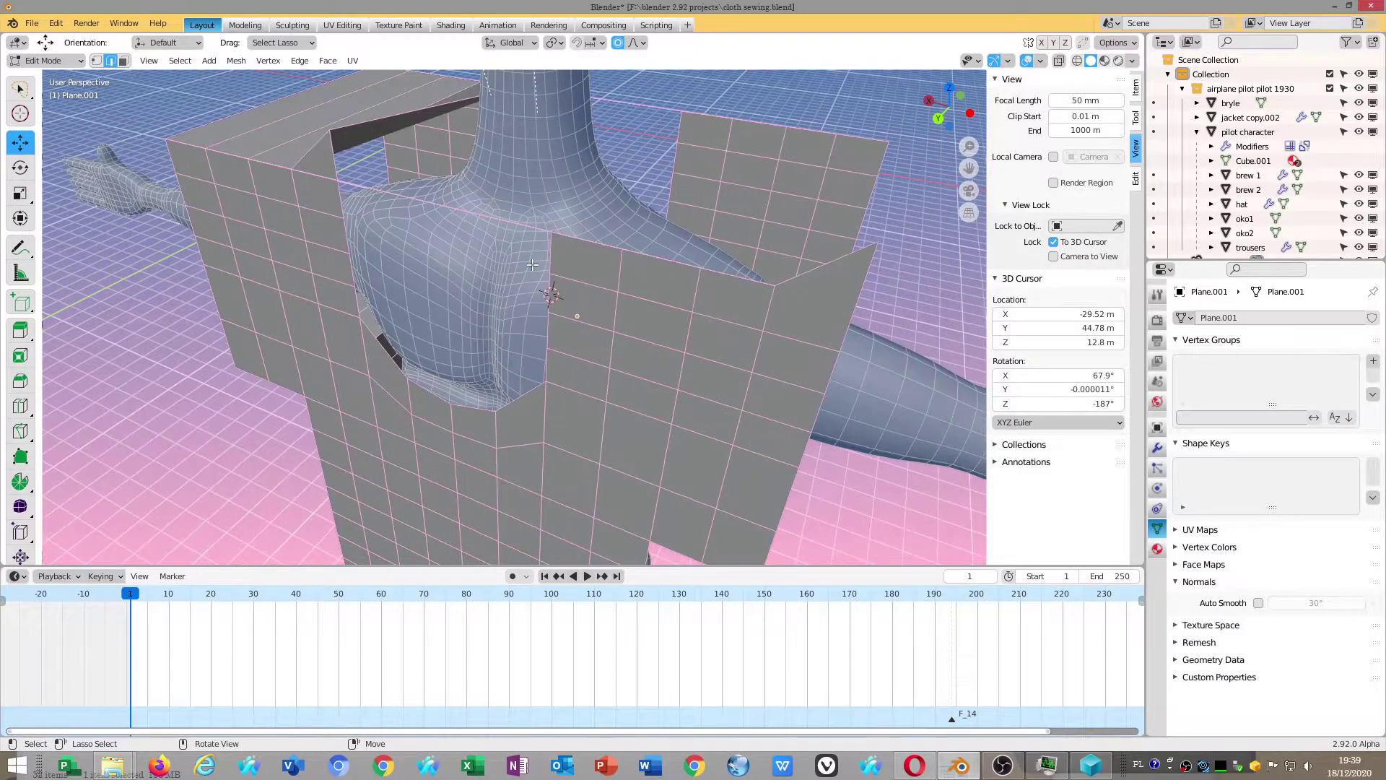
# Reshape the shoulder loop's vertices with several smooth-falloff moves in vertex select
pyautogui.keyDown('alt'); pyautogui.click(529, 266); pyautogui.keyUp('alt')
pyautogui.moveTo(528, 266); pyautogui.dragTo(406, 267, button='middle')
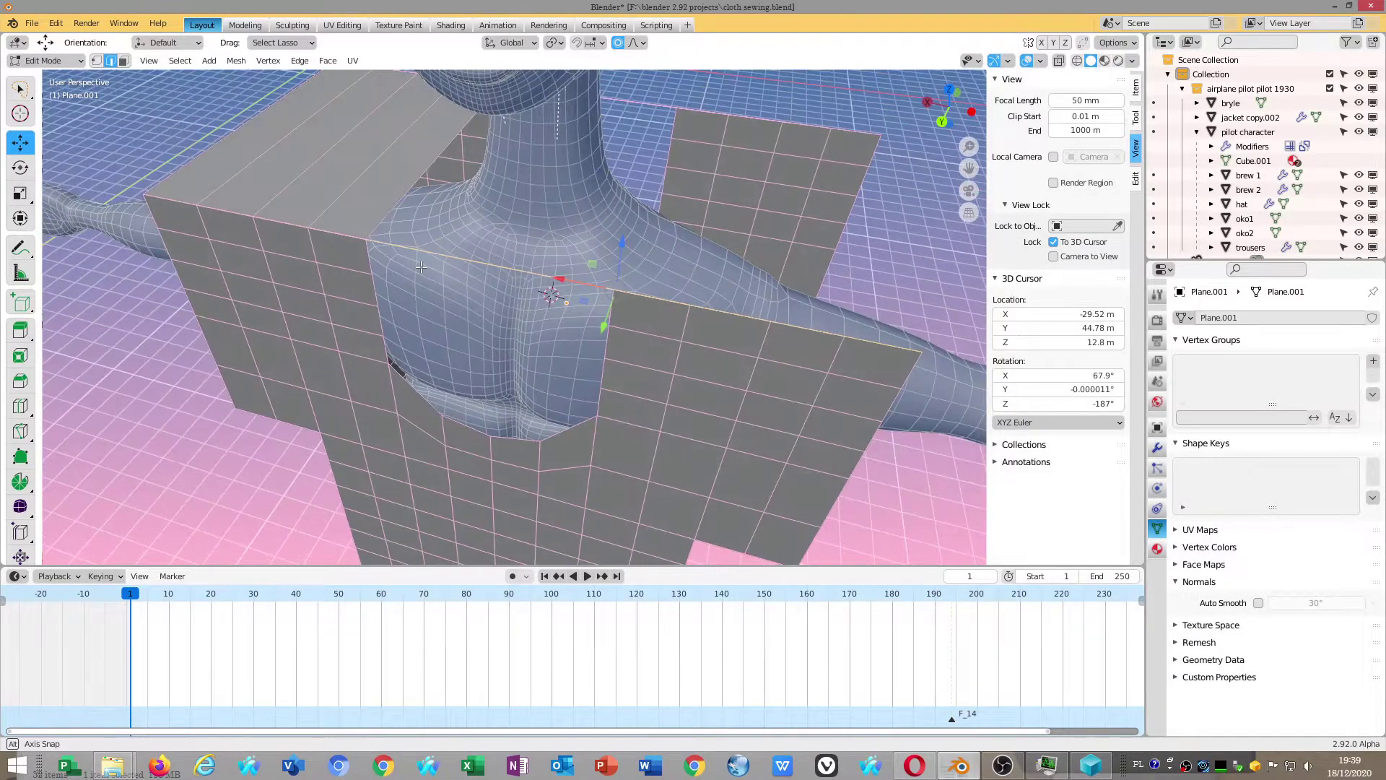
pyautogui.press('1')
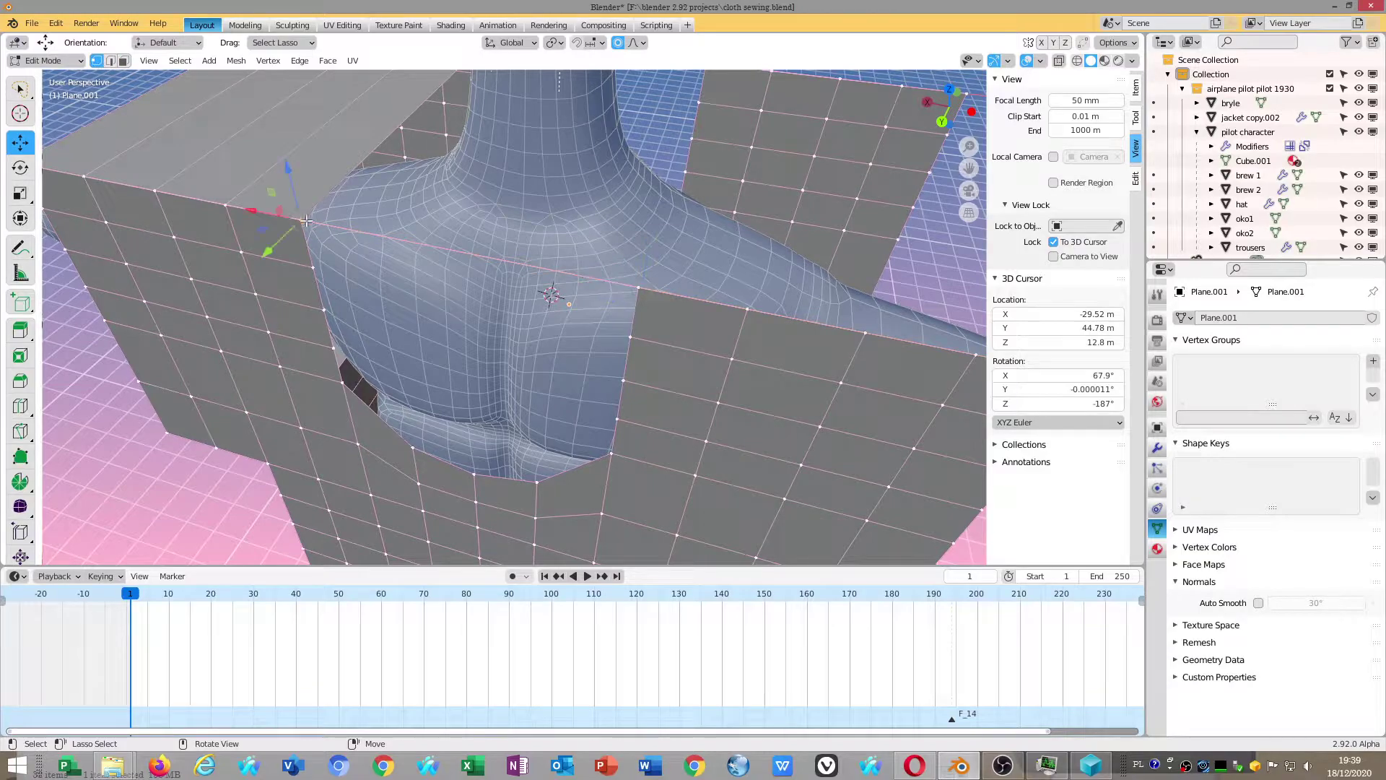
pyautogui.press('g')
pyautogui.click(301, 224)
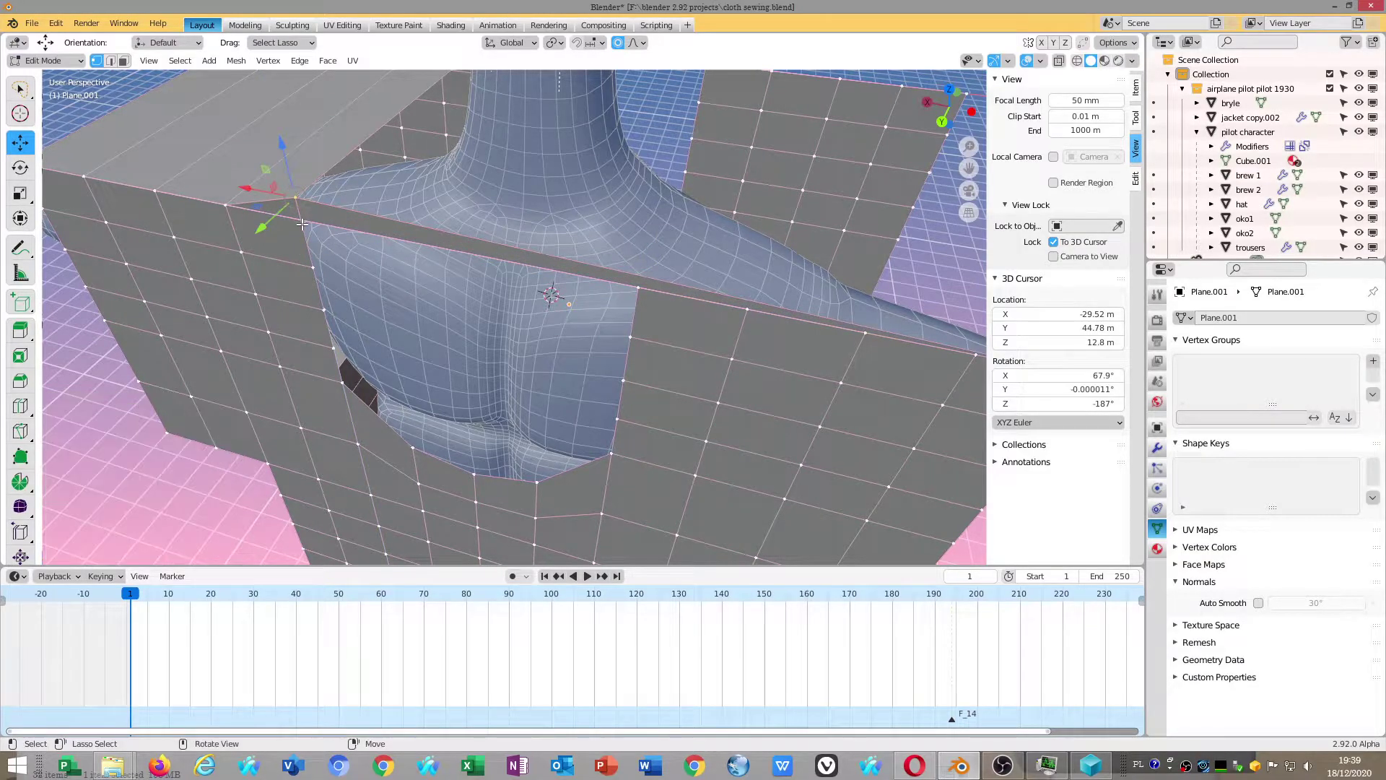
pyautogui.press('g')
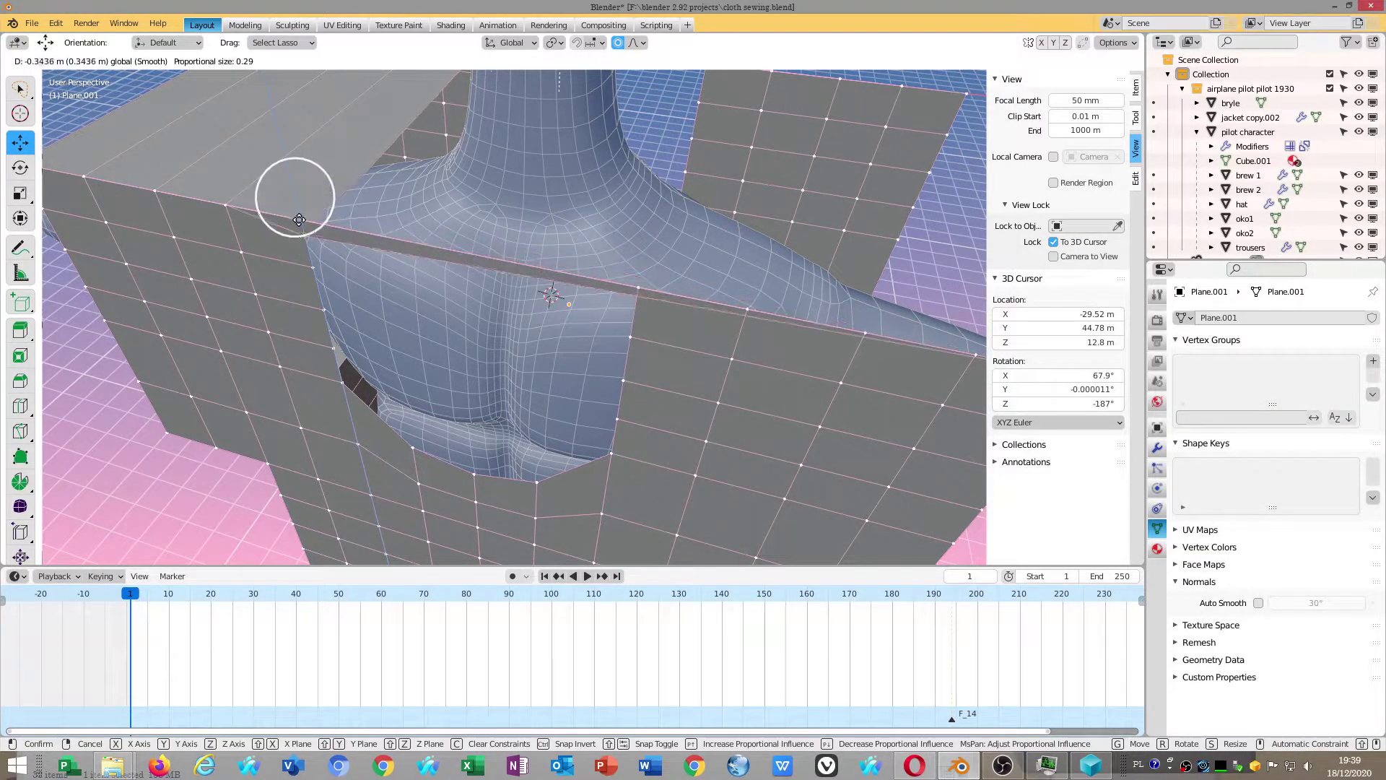
pyautogui.click(301, 159)
pyautogui.moveTo(301, 159); pyautogui.dragTo(255, 156, button='middle')
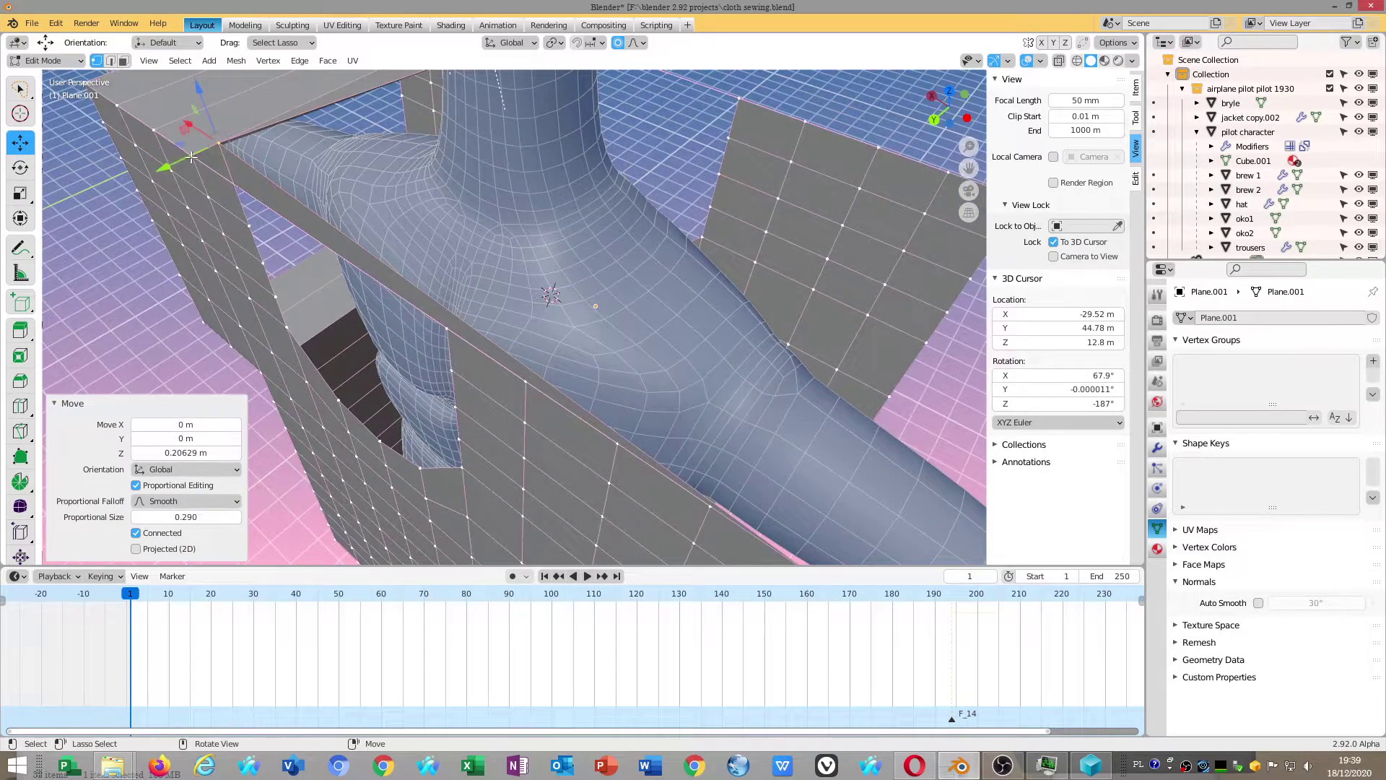
pyautogui.press('g')
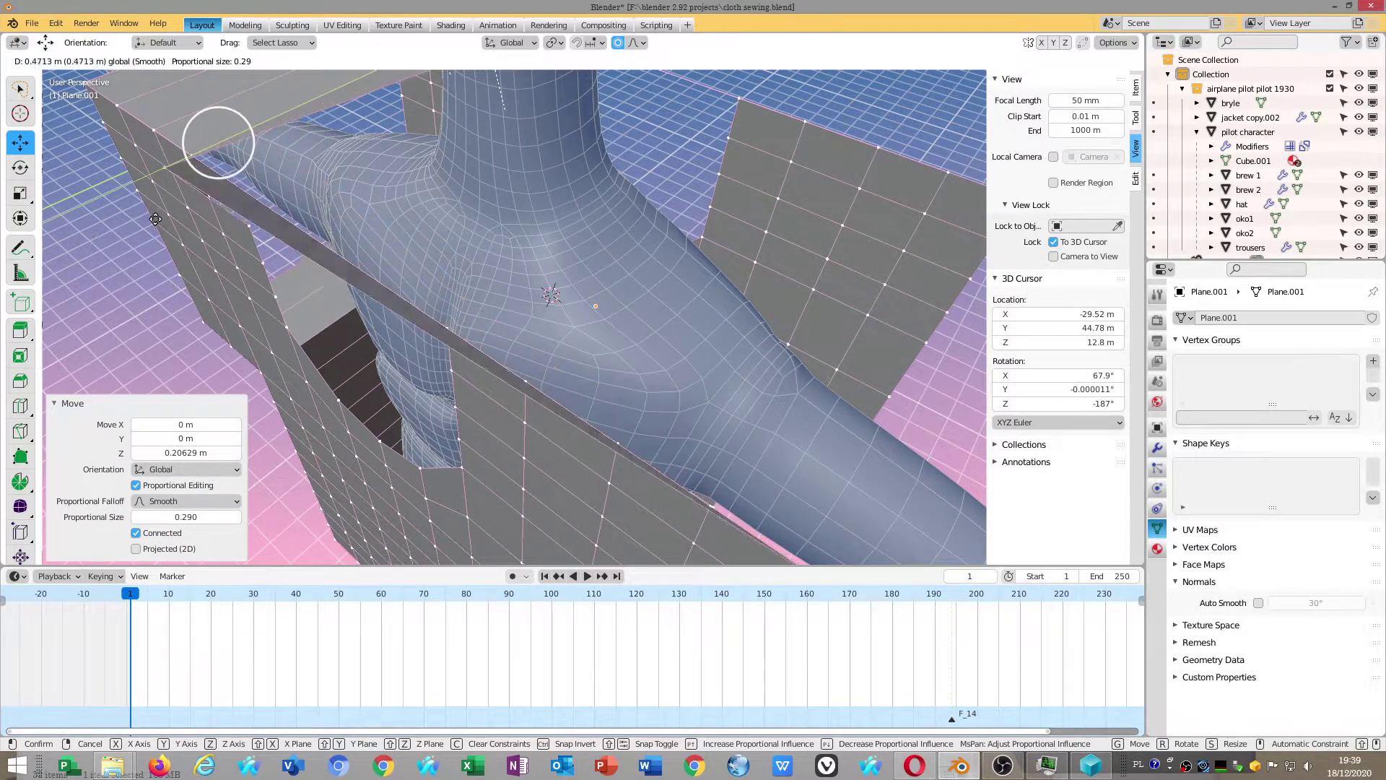
pyautogui.click(220, 198)
pyautogui.moveTo(219, 197); pyautogui.dragTo(297, 215, button='middle')
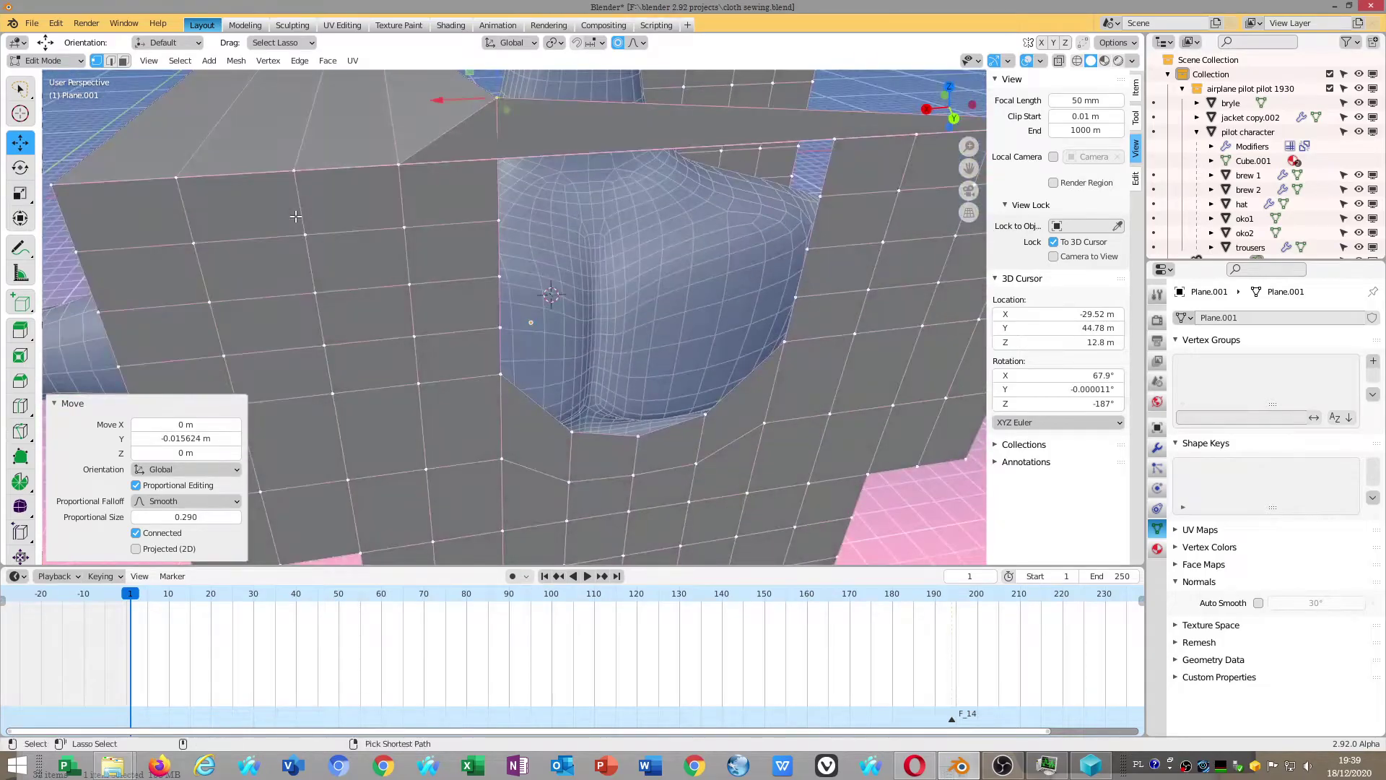
# Undo the over-pulled top strip and grow the selection to neighbouring faces
pyautogui.hotkey('ctrl', 'z')
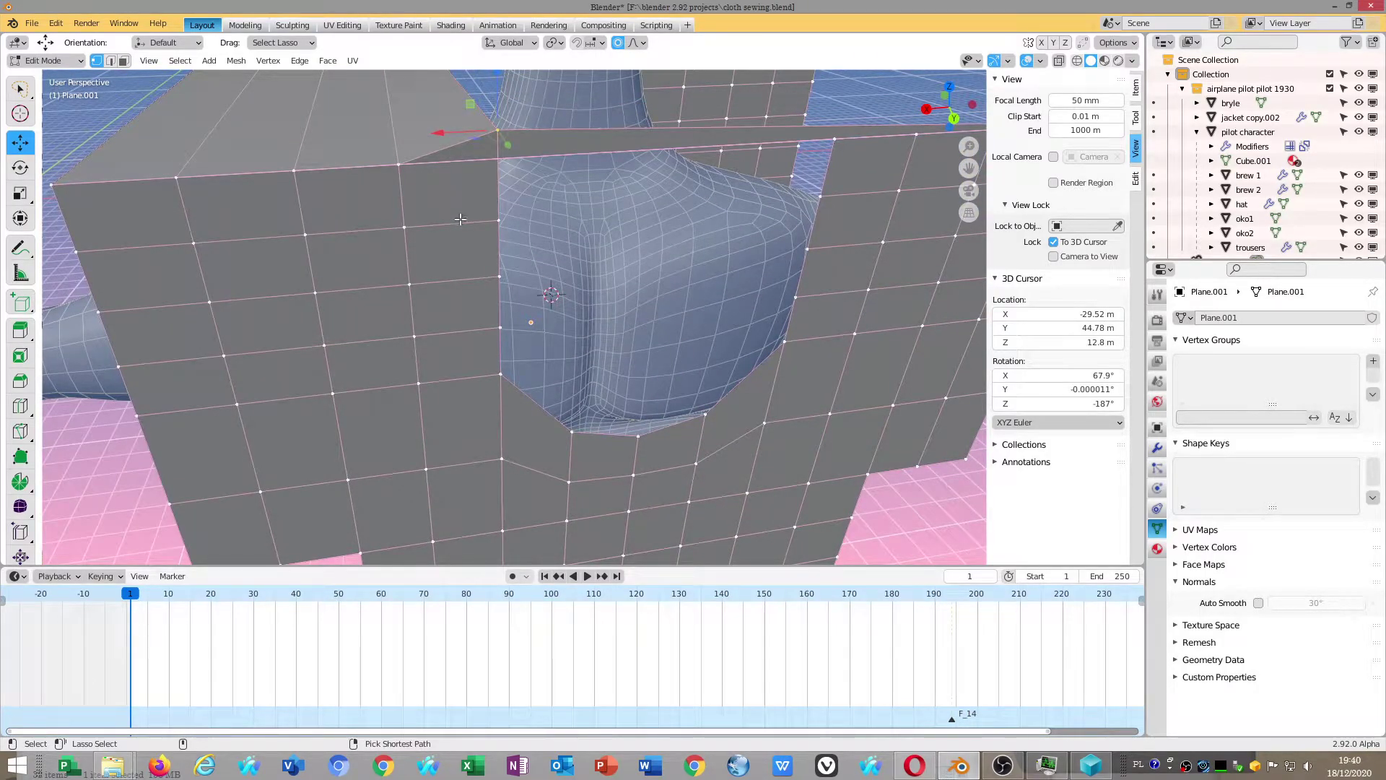
pyautogui.hotkey('ctrl', 'z')
pyautogui.moveTo(593, 209); pyautogui.dragTo(585, 288, button='middle')
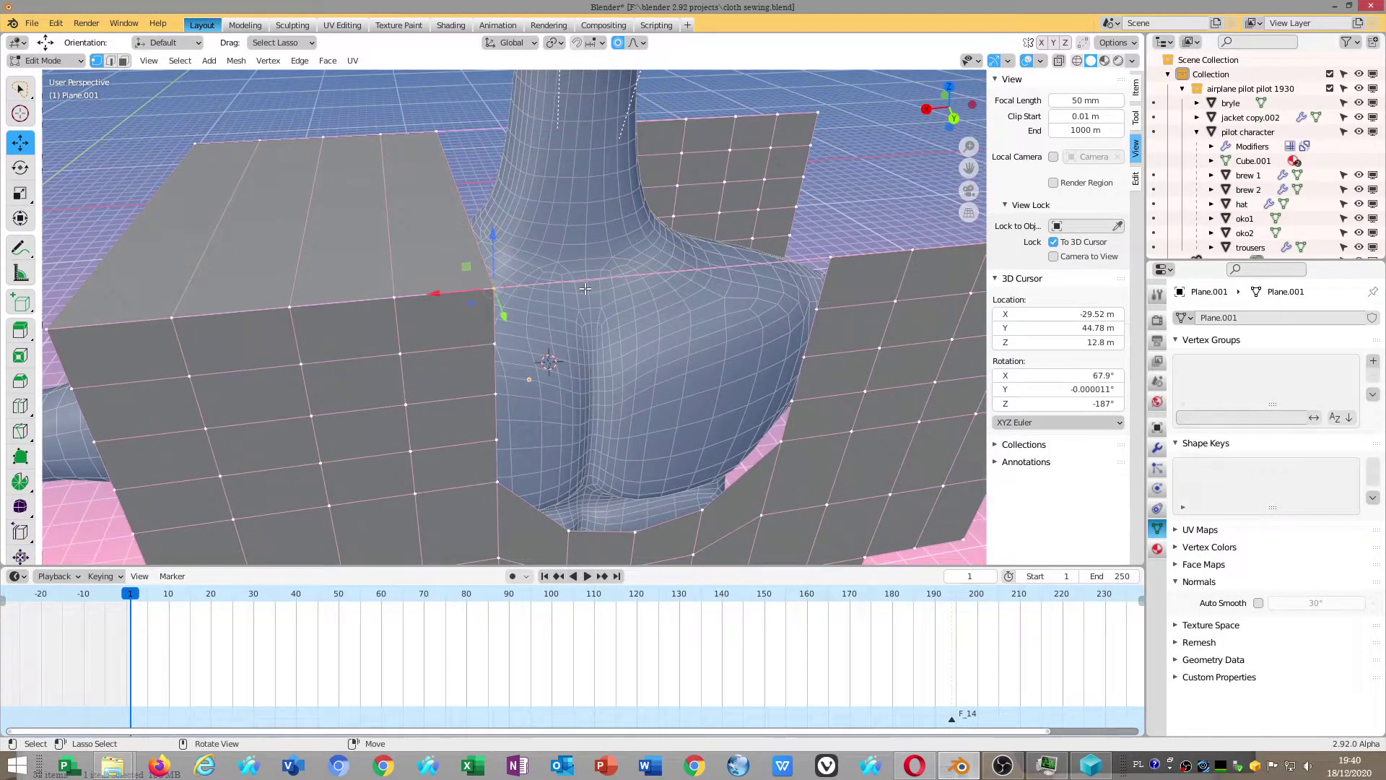
pyautogui.press('ctrl+KP_Add')
# Move the grown selection and raise a flap vertex to Z 0.53755 m with falloff
pyautogui.press('g')
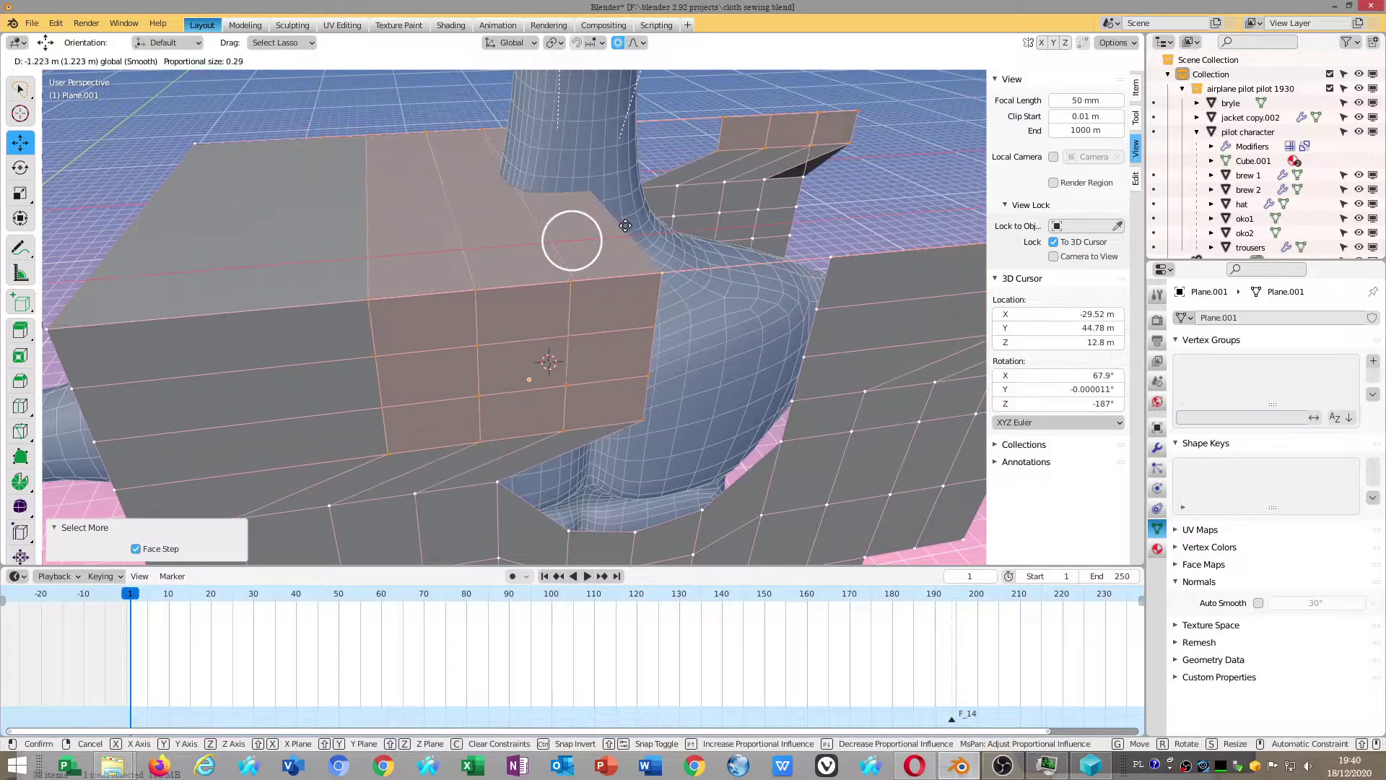
pyautogui.click(425, 250)
pyautogui.moveTo(425, 251)
pyautogui.mouseDown(button='middle')
pyautogui.moveTo(646, 439)
pyautogui.moveTo(649, 426)
pyautogui.mouseUp(button='middle')
pyautogui.press('g')
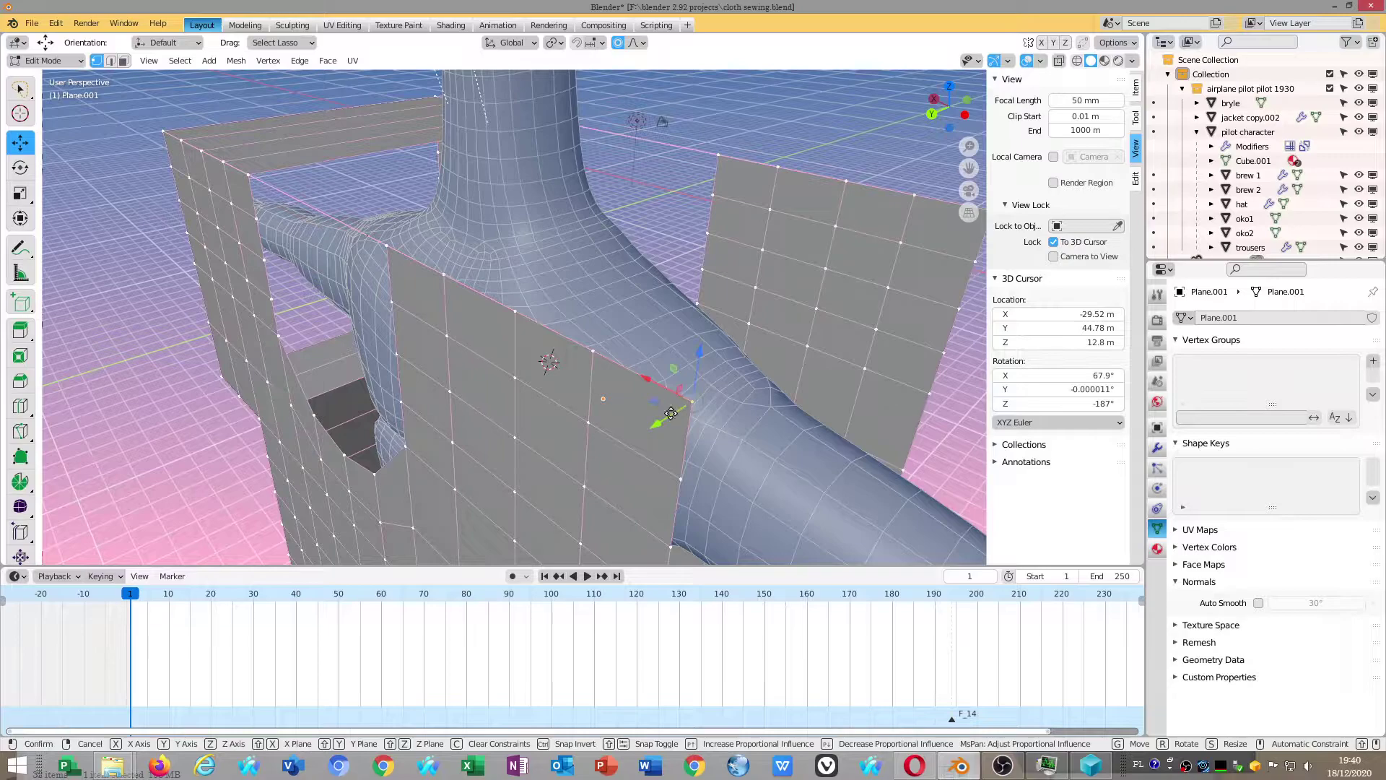
pyautogui.click(719, 394)
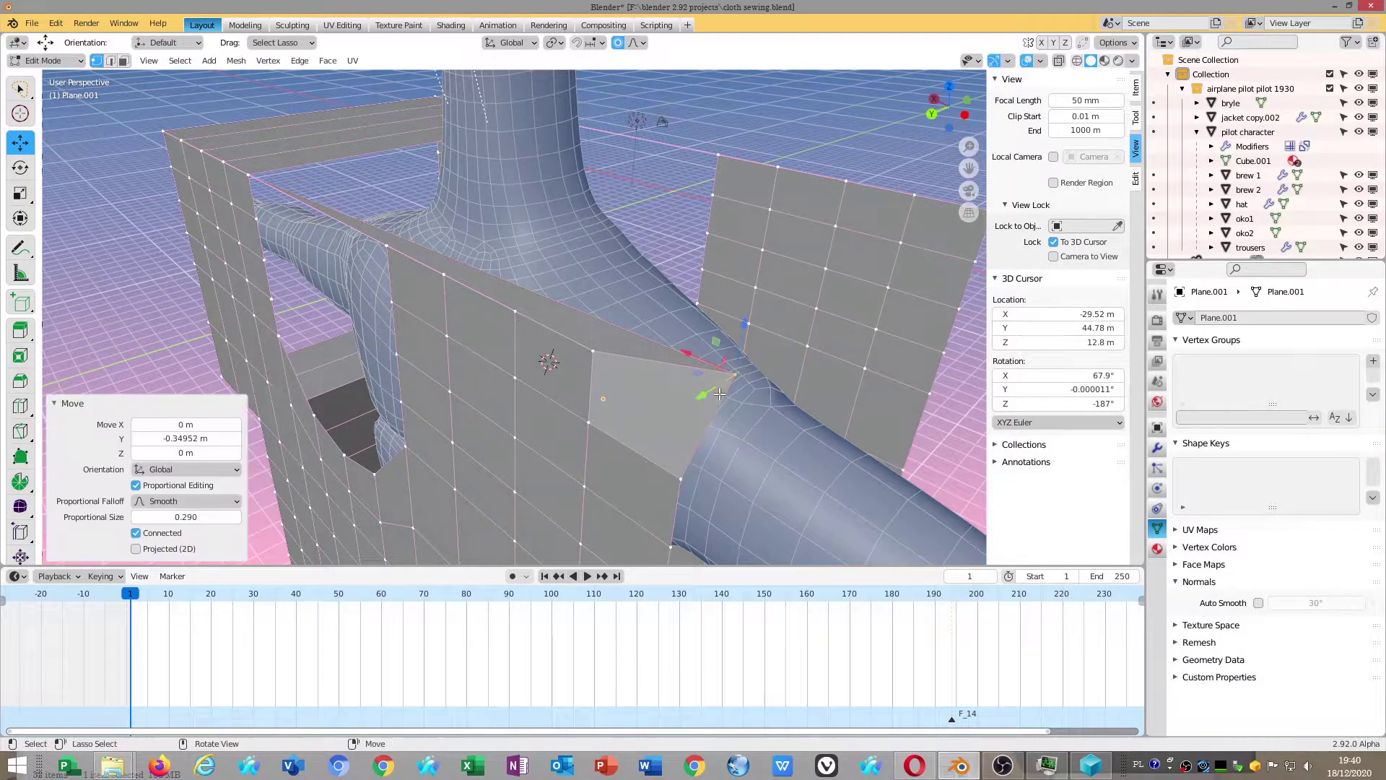
pyautogui.press('g')
pyautogui.press('z')
pyautogui.click(627, 315)
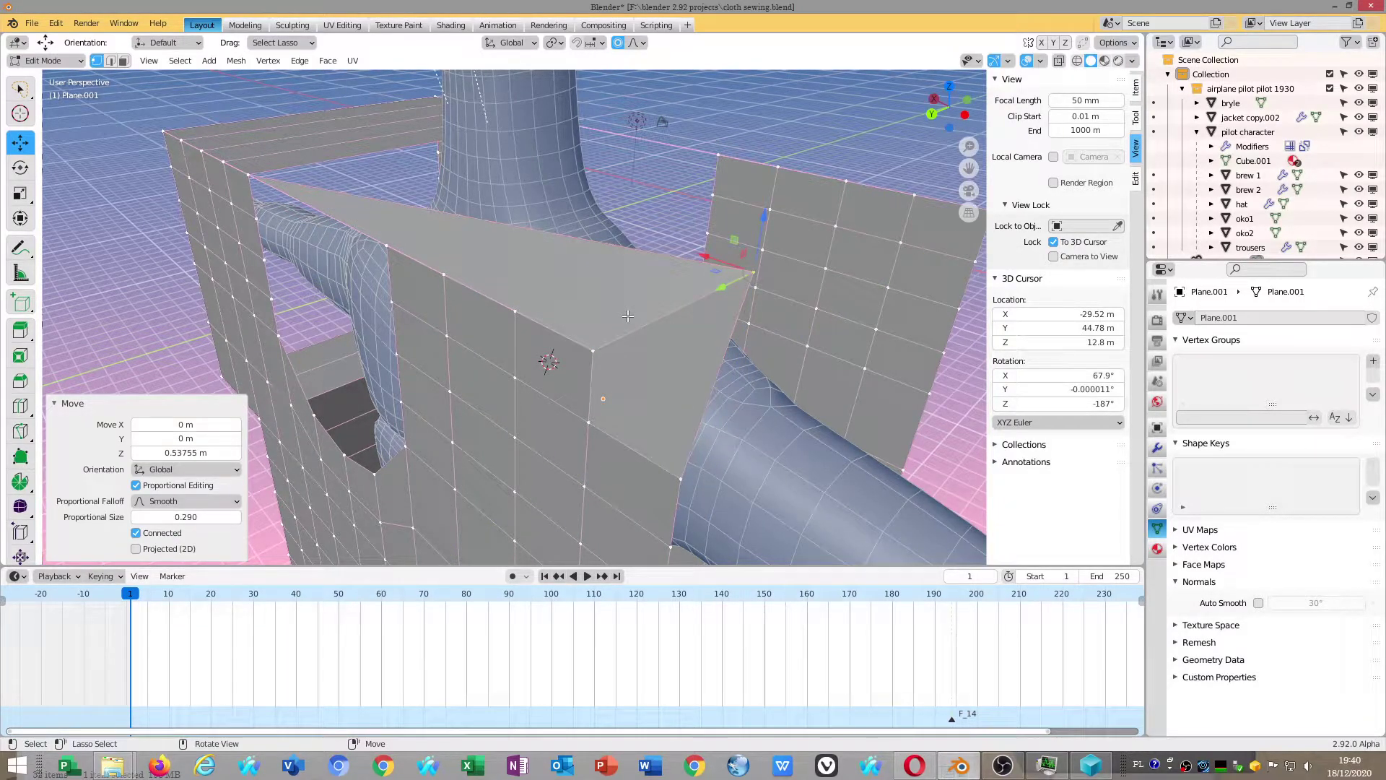
# Move the flap's top-left corner vertex and edge along Y
pyautogui.click(246, 173)
pyautogui.press('g')
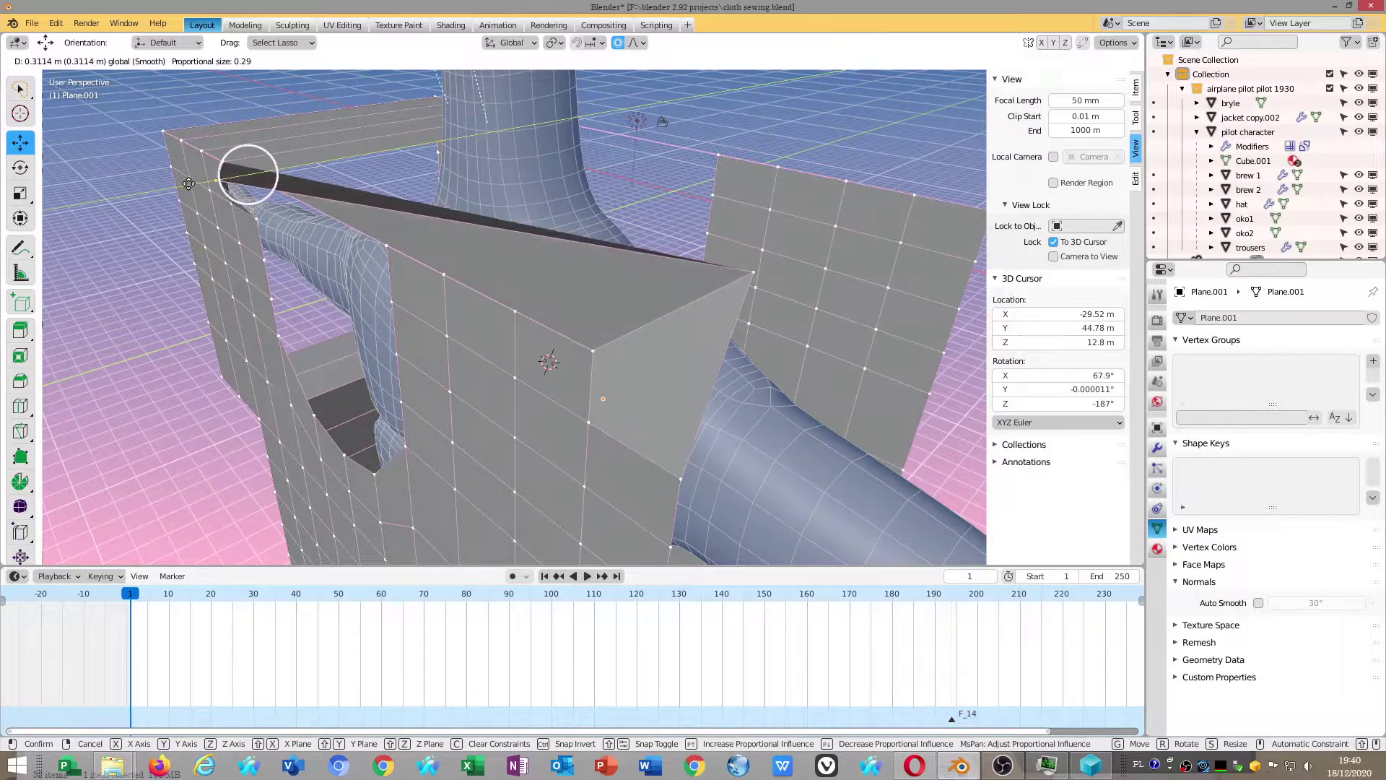
pyautogui.press('y')
pyautogui.click(189, 183)
pyautogui.moveTo(188, 184)
pyautogui.mouseDown(button='middle')
pyautogui.moveTo(403, 254)
pyautogui.moveTo(346, 303)
pyautogui.mouseUp(button='middle')
pyautogui.scroll(3, 402, 254)
pyautogui.moveTo(346, 320); pyautogui.dragTo(349, 284)
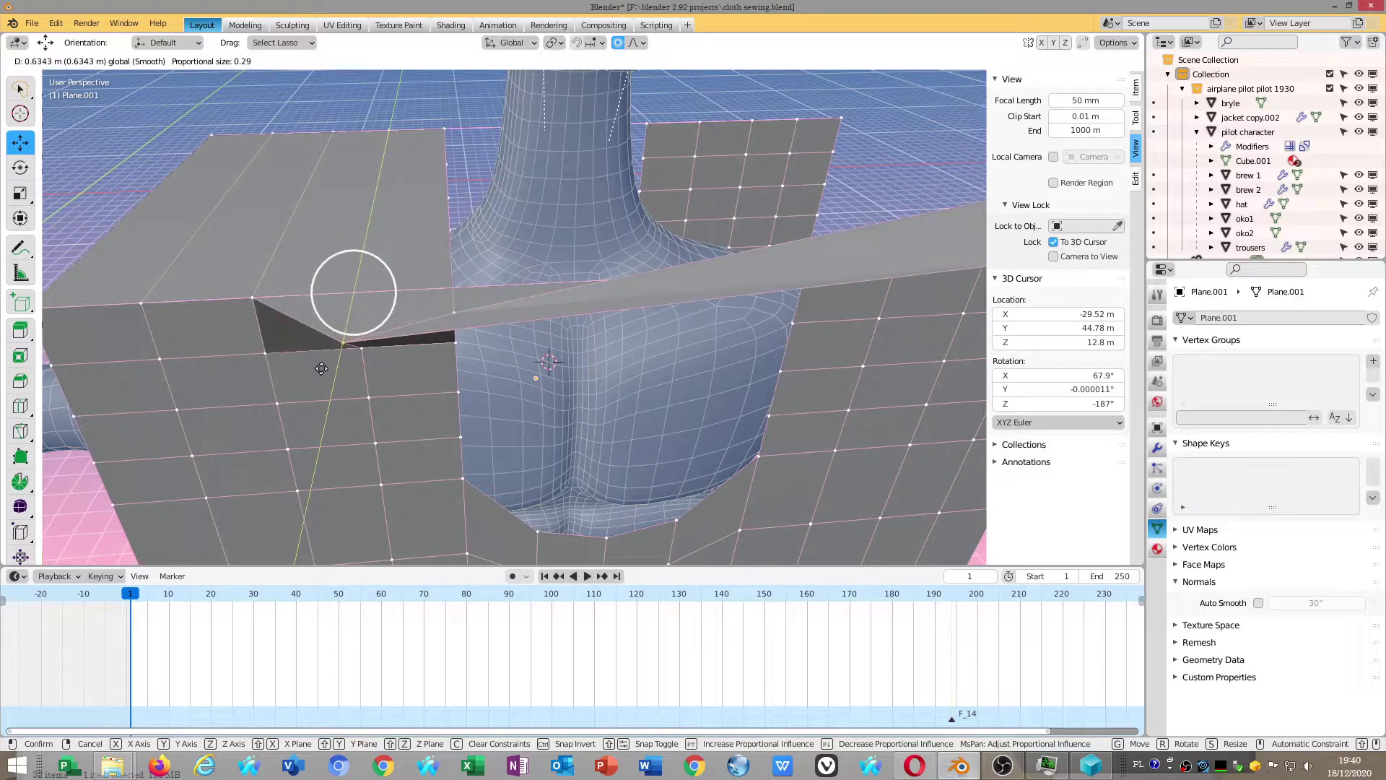
pyautogui.moveTo(349, 284)
pyautogui.mouseDown(button='middle')
pyautogui.moveTo(445, 363)
pyautogui.moveTo(478, 338)
pyautogui.mouseUp(button='middle')
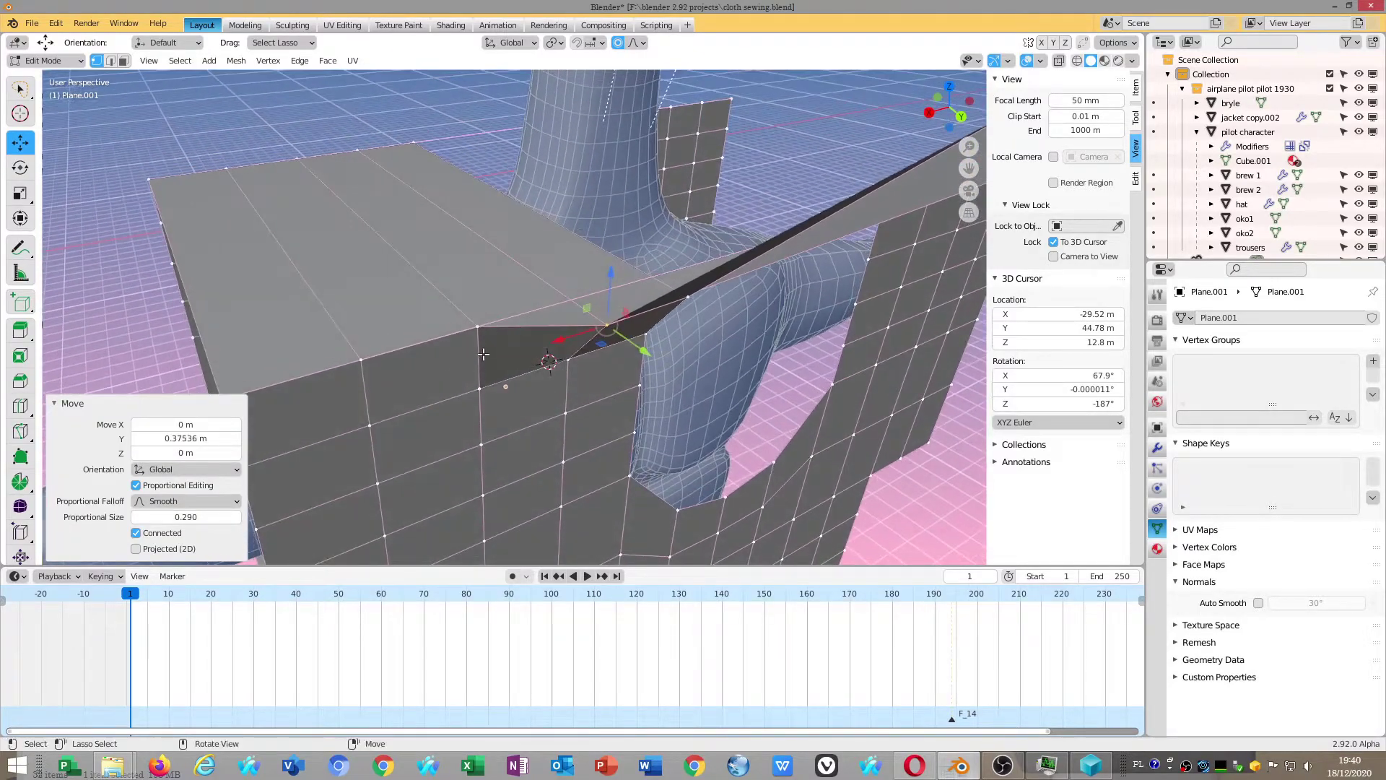
# Slide flap edge vertices along Y toward the panel and pull the outer corner down
pyautogui.click(477, 330)
pyautogui.moveTo(497, 342); pyautogui.dragTo(506, 378)
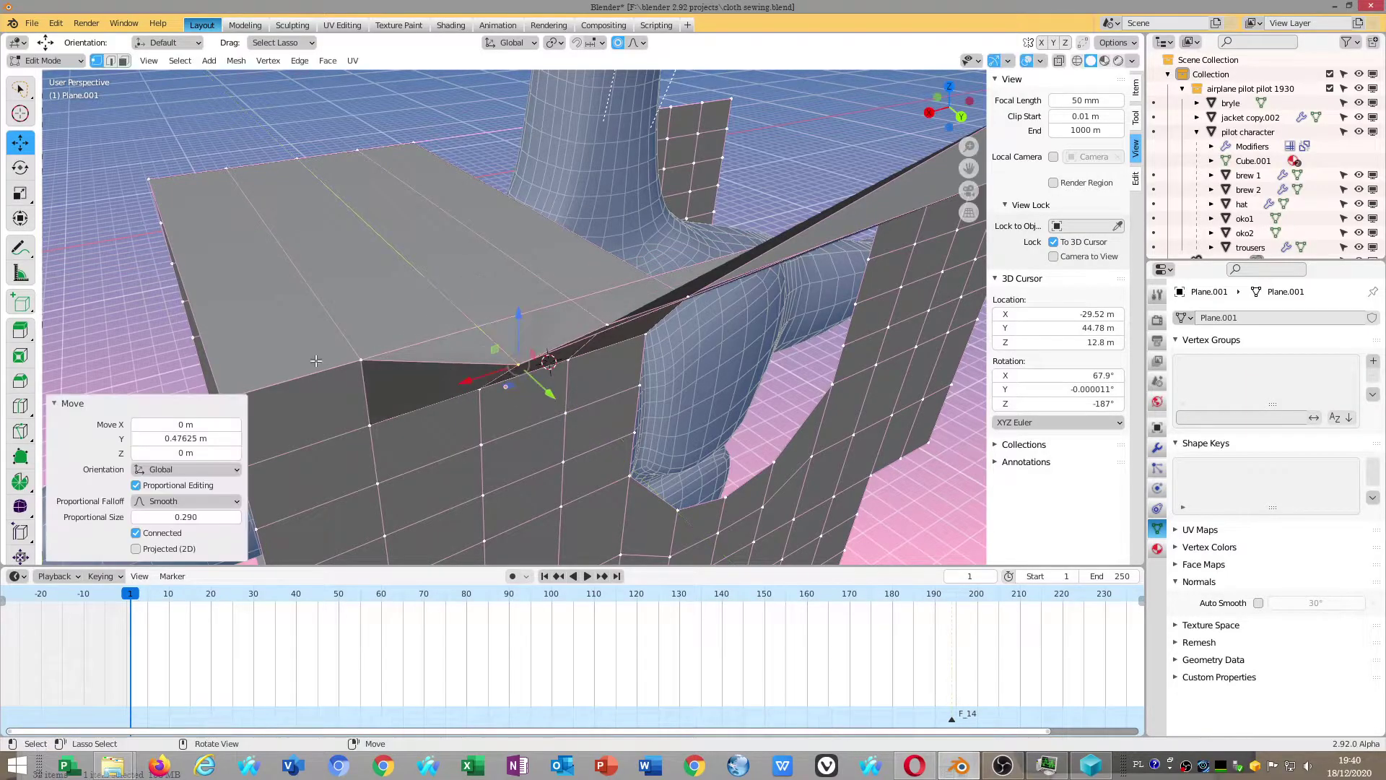
pyautogui.click(386, 390)
pyautogui.moveTo(386, 390); pyautogui.dragTo(290, 412)
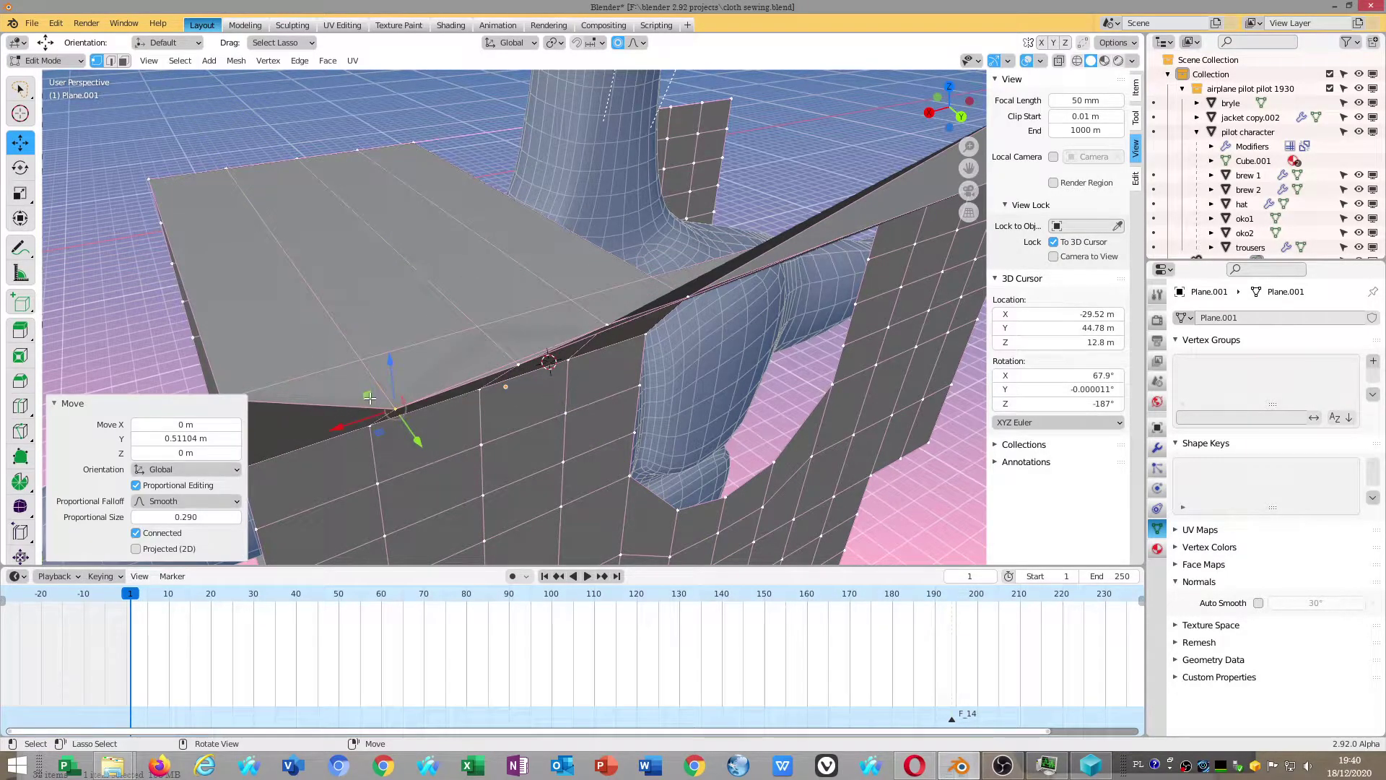
pyautogui.scroll(-3, 369, 397)
pyautogui.click(418, 399)
pyautogui.moveTo(417, 399)
pyautogui.mouseDown()
pyautogui.moveTo(441, 423)
pyautogui.moveTo(397, 348)
pyautogui.moveTo(387, 387)
pyautogui.mouseUp()
# Undo the last corner move and reshape the flap to remove the seam fold
pyautogui.hotkey('ctrl', 'z')
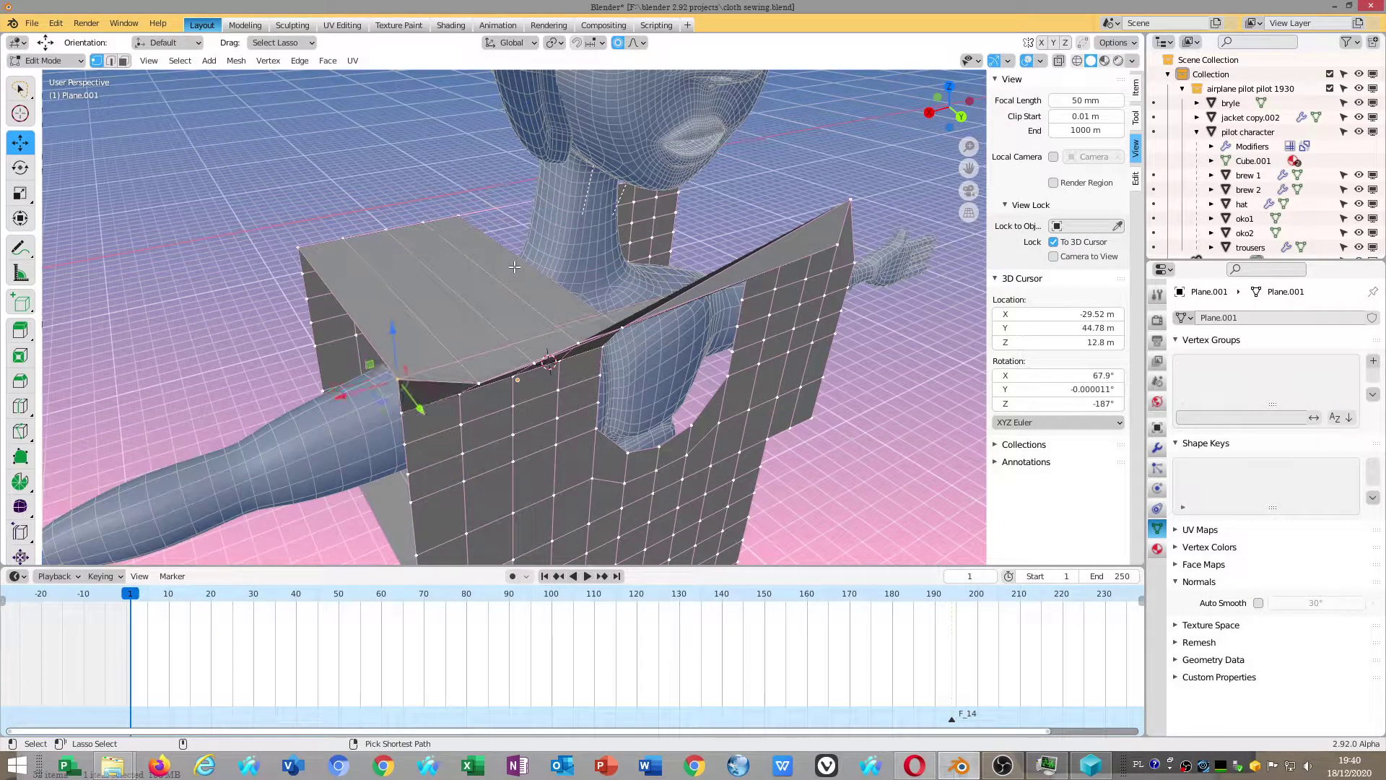
pyautogui.click(549, 358)
pyautogui.moveTo(578, 339); pyautogui.dragTo(742, 265)
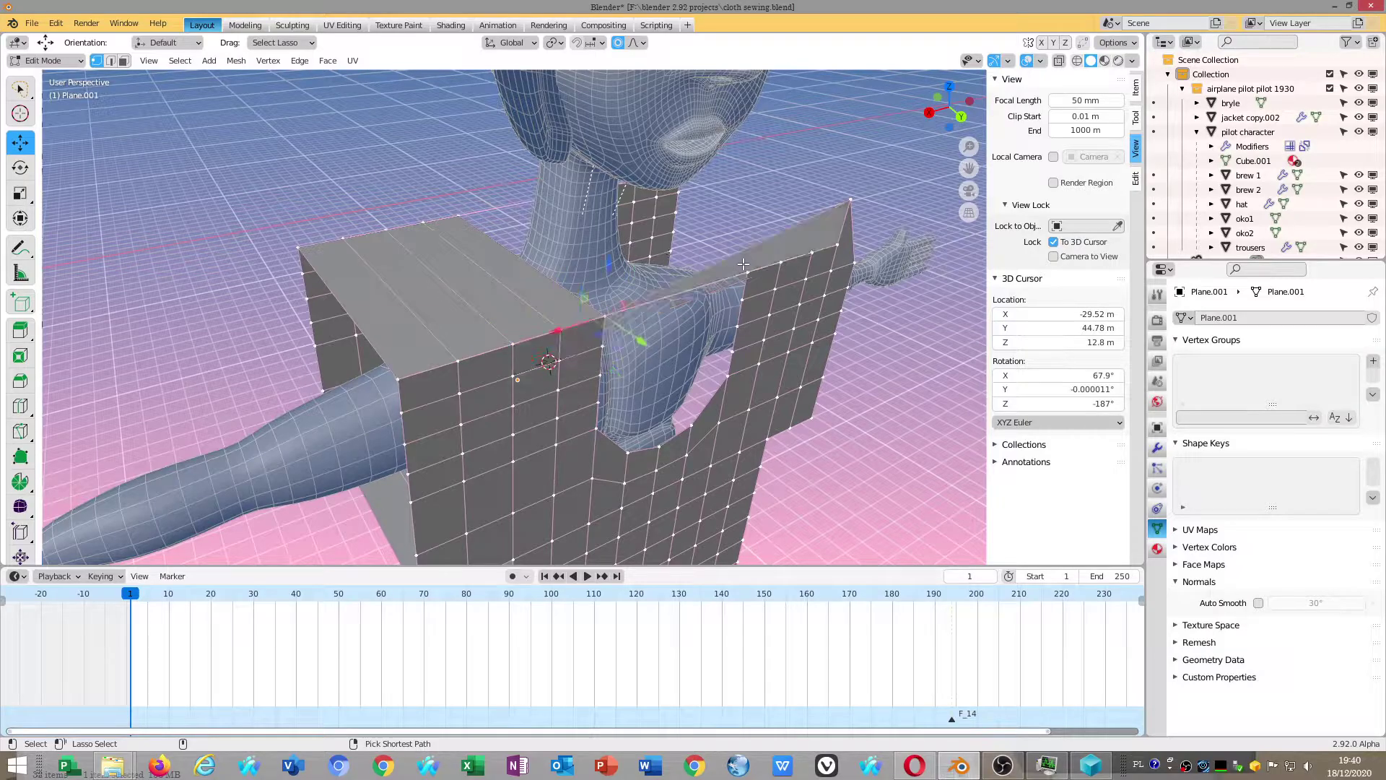
pyautogui.click(850, 202)
pyautogui.moveTo(852, 216); pyautogui.dragTo(933, 360, button='middle')
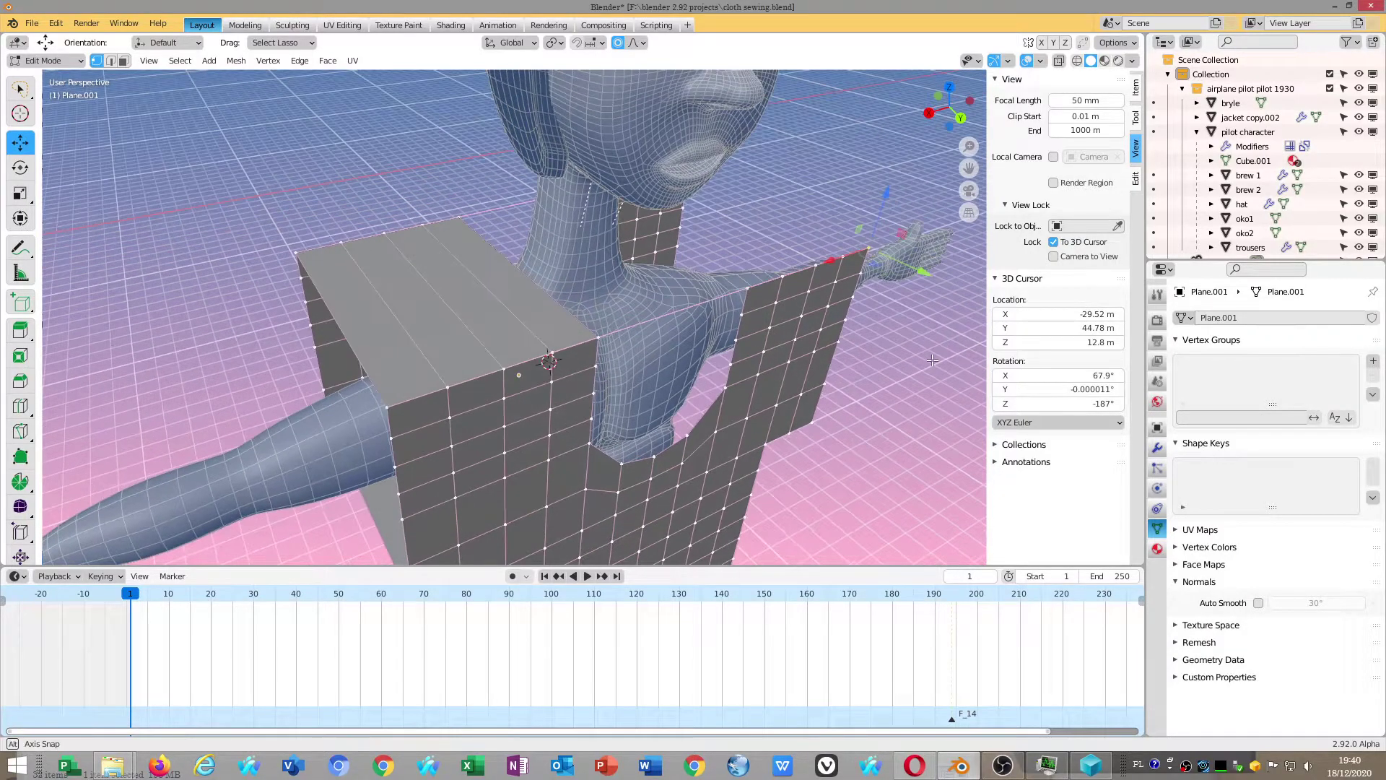
# Check delete options on two flap vertices without deleting, then select the panels' edge loop
pyautogui.scroll(1, 754, 339)
pyautogui.scroll(2, 815, 307)
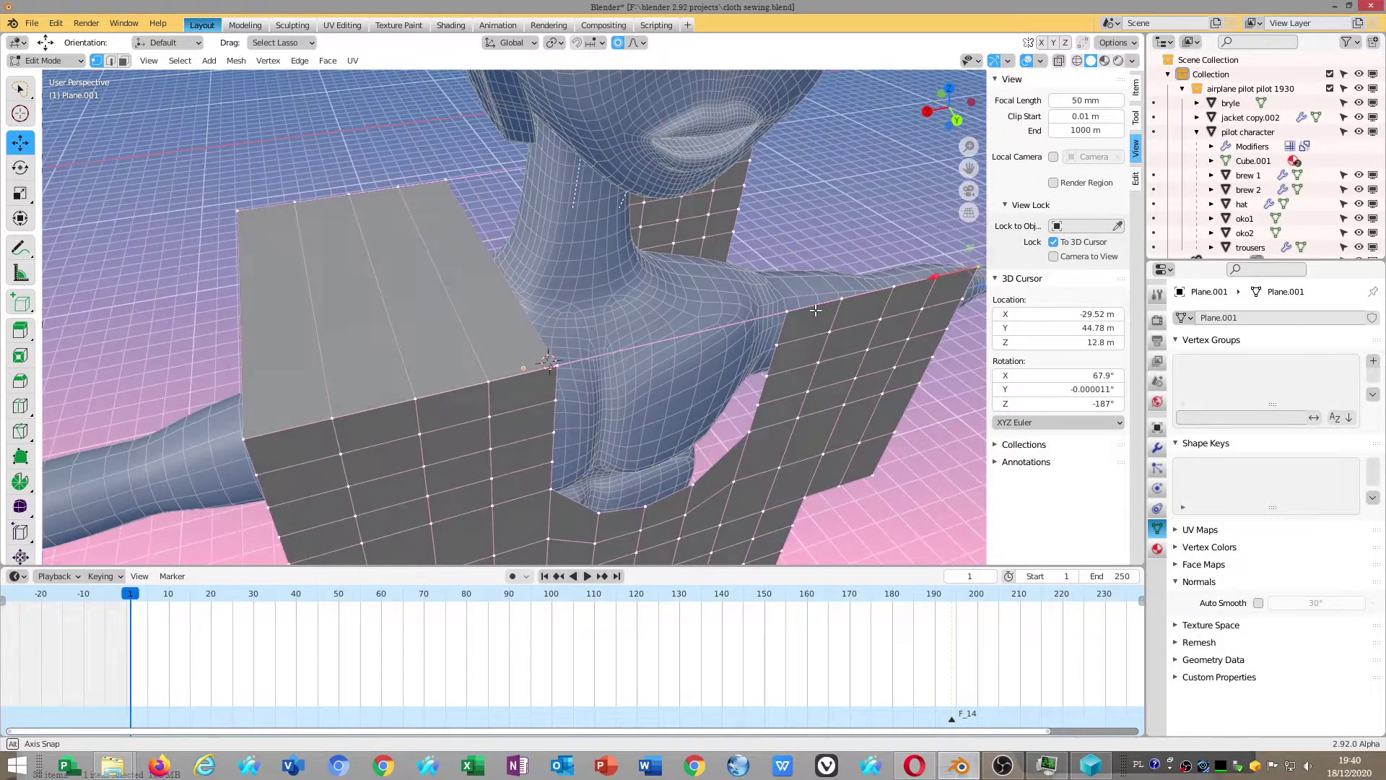
pyautogui.scroll(1, 808, 309)
pyautogui.rightClick(807, 309)
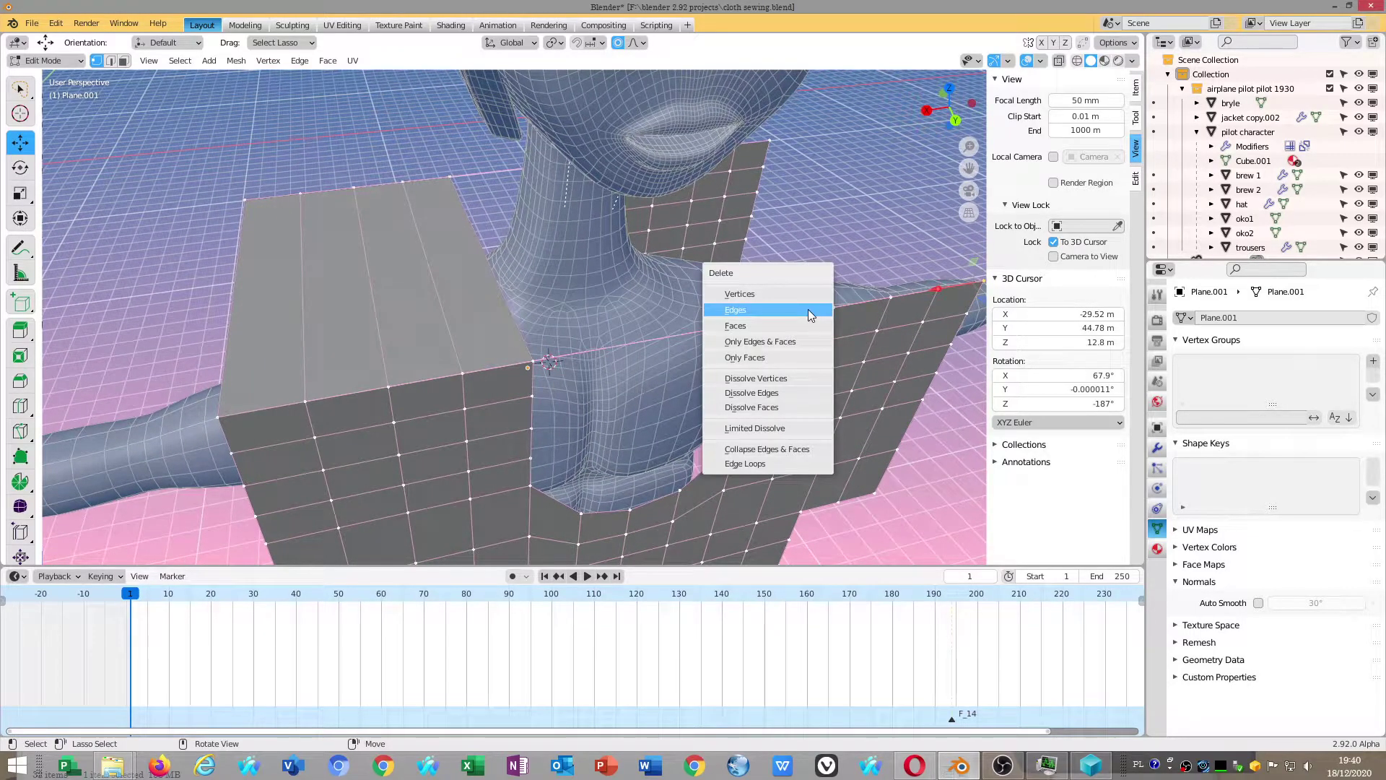
pyautogui.click(808, 309)
pyautogui.click(734, 324)
pyautogui.rightClick(735, 325)
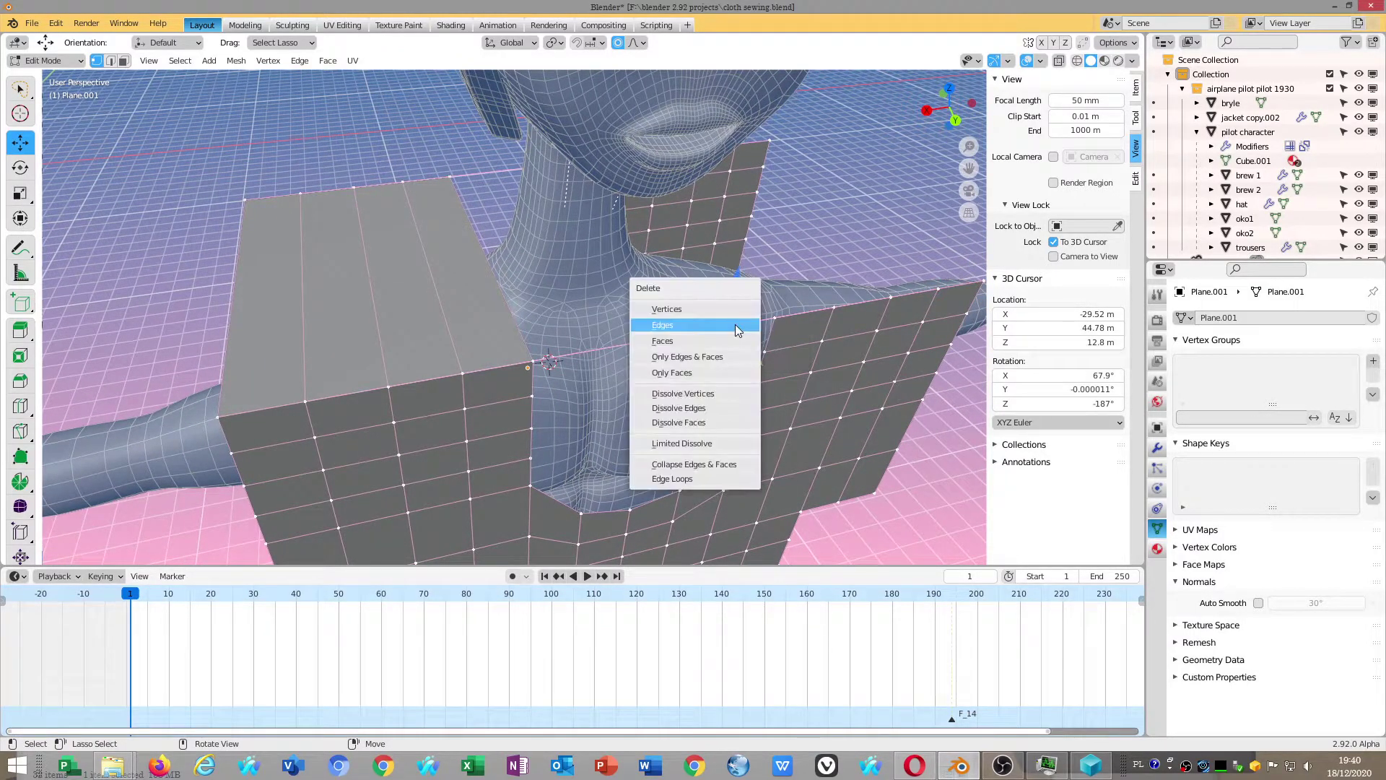
pyautogui.press('Escape')
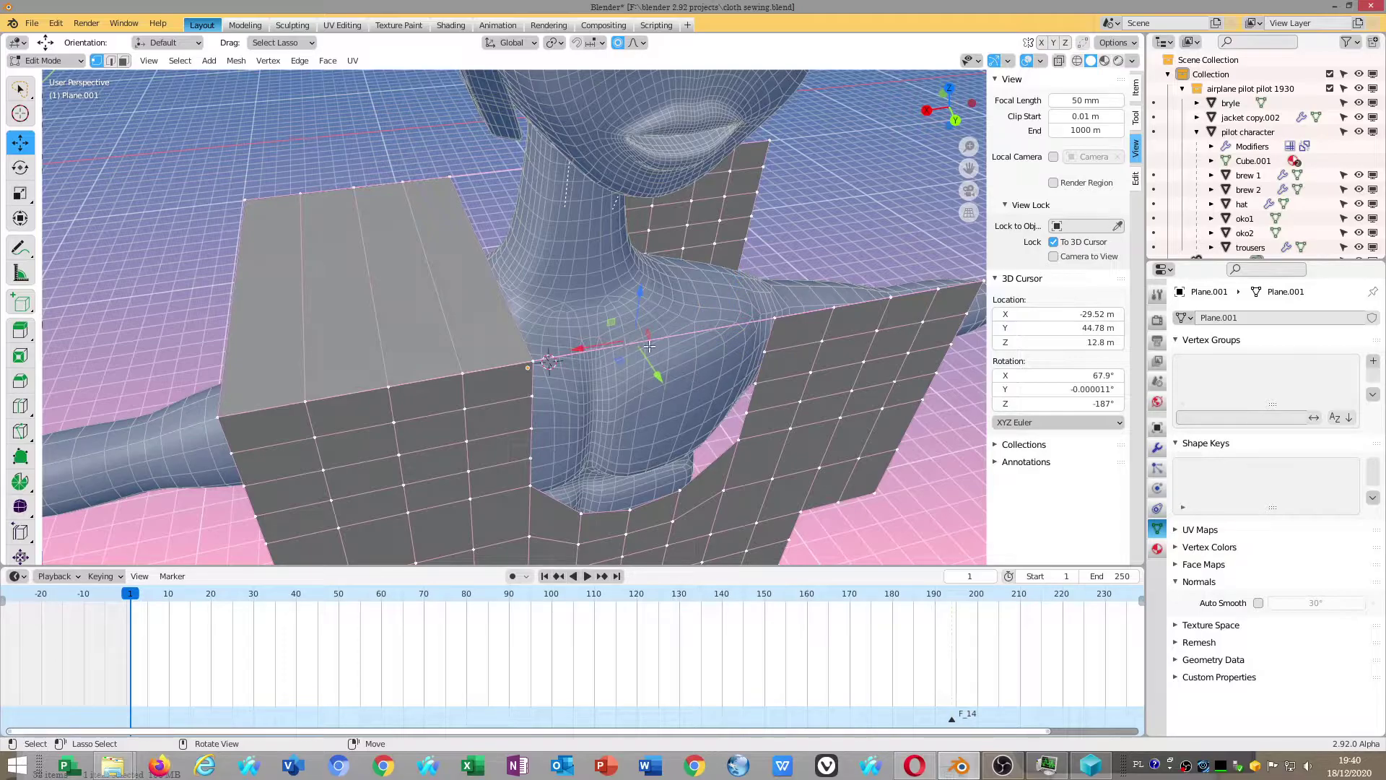
pyautogui.moveTo(649, 347); pyautogui.dragTo(385, 296, button='middle')
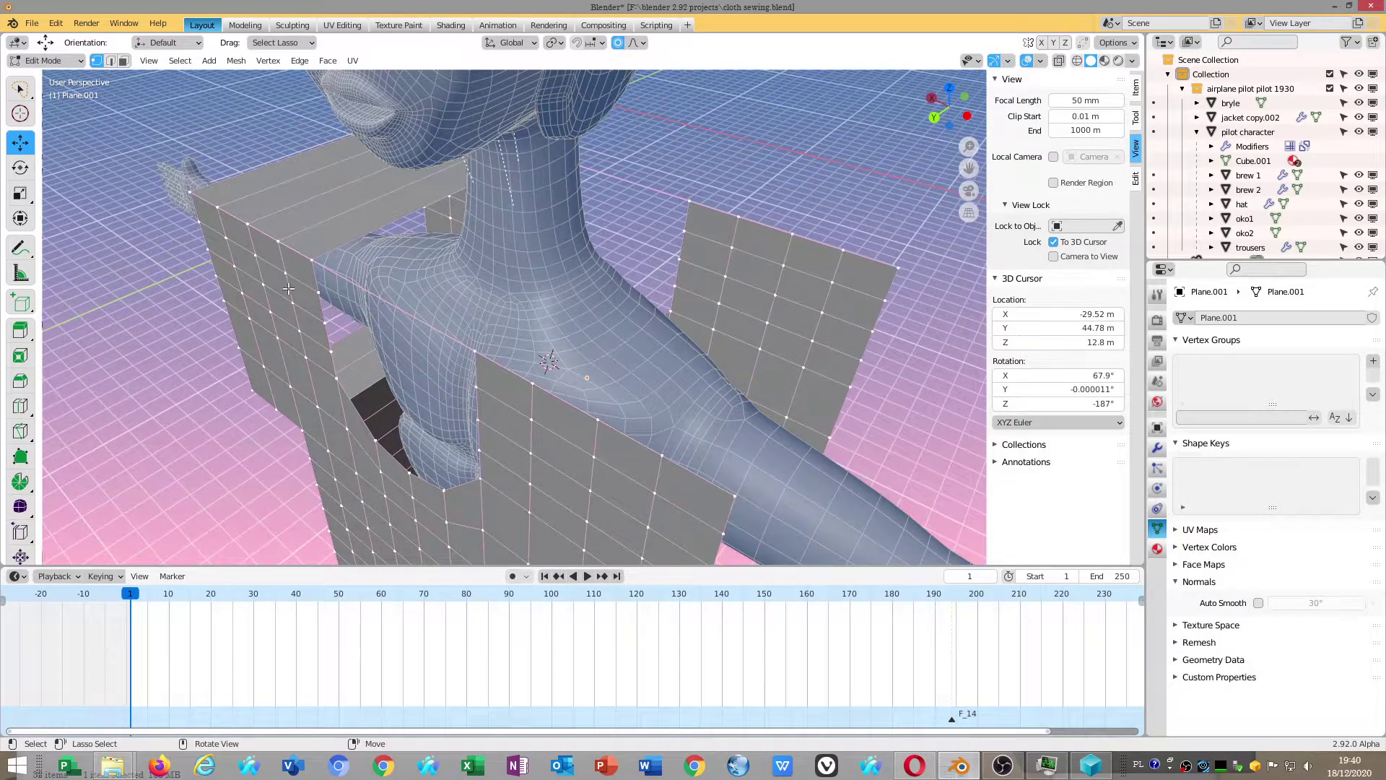
pyautogui.keyDown('alt'); pyautogui.click(700, 478); pyautogui.keyUp('alt')
# Try a falloff move of the panel's top edge, undo it, and remove the selection
pyautogui.press('2')
pyautogui.keyDown('alt'); pyautogui.click(348, 277); pyautogui.keyUp('alt')
pyautogui.moveTo(390, 314); pyautogui.dragTo(348, 332)
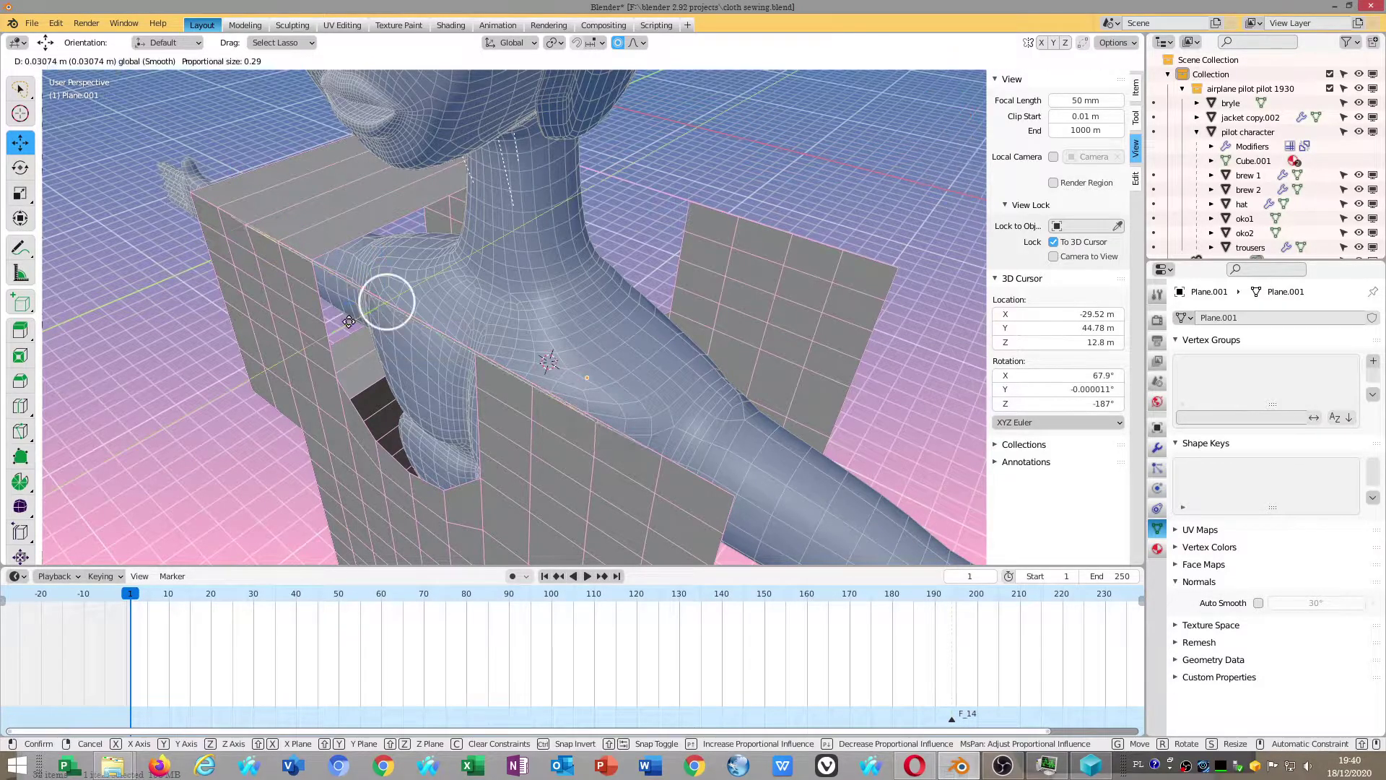
pyautogui.click(348, 333)
pyautogui.hotkey('shift', 'o')
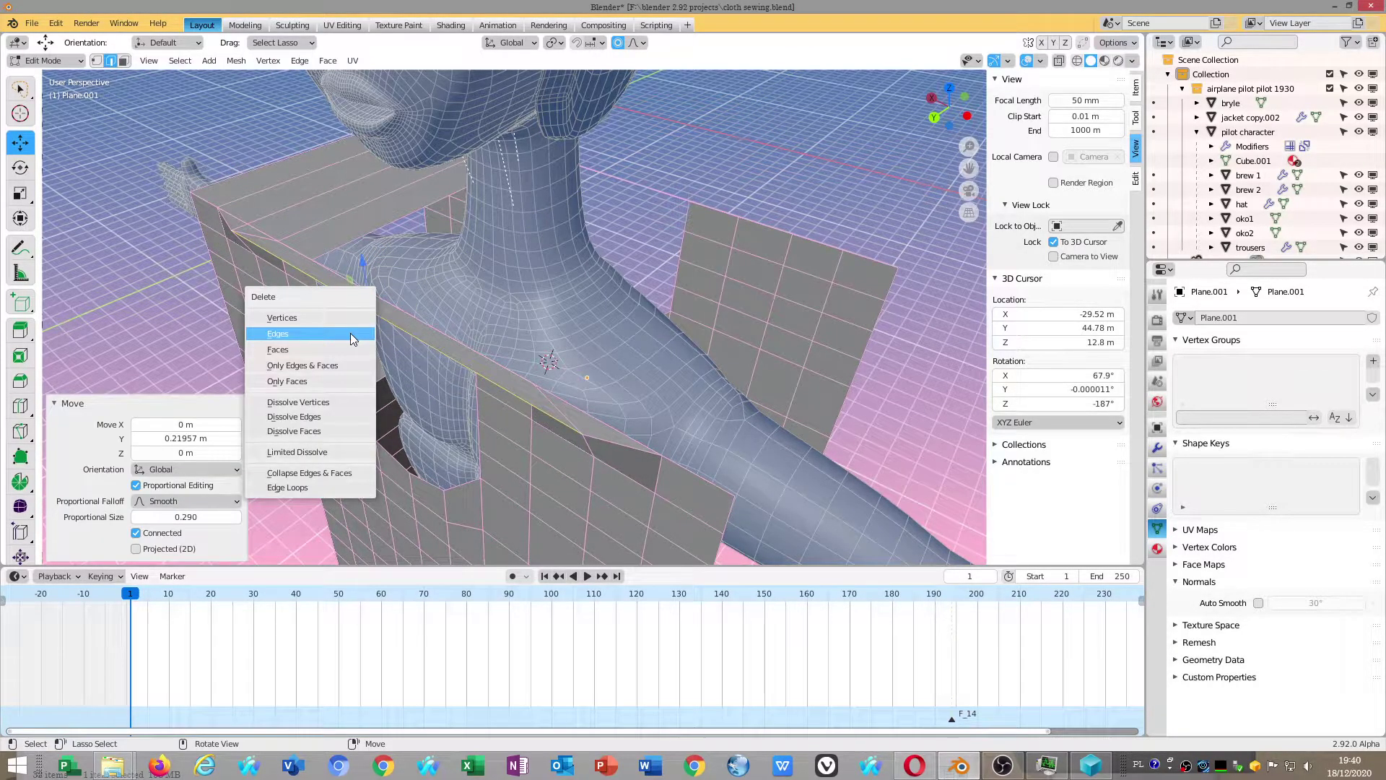
pyautogui.press('Escape')
pyautogui.hotkey('ctrl', 'z')
pyautogui.hotkey('ctrl', 'z')
pyautogui.hotkey('ctrl', 'alt', 'z')
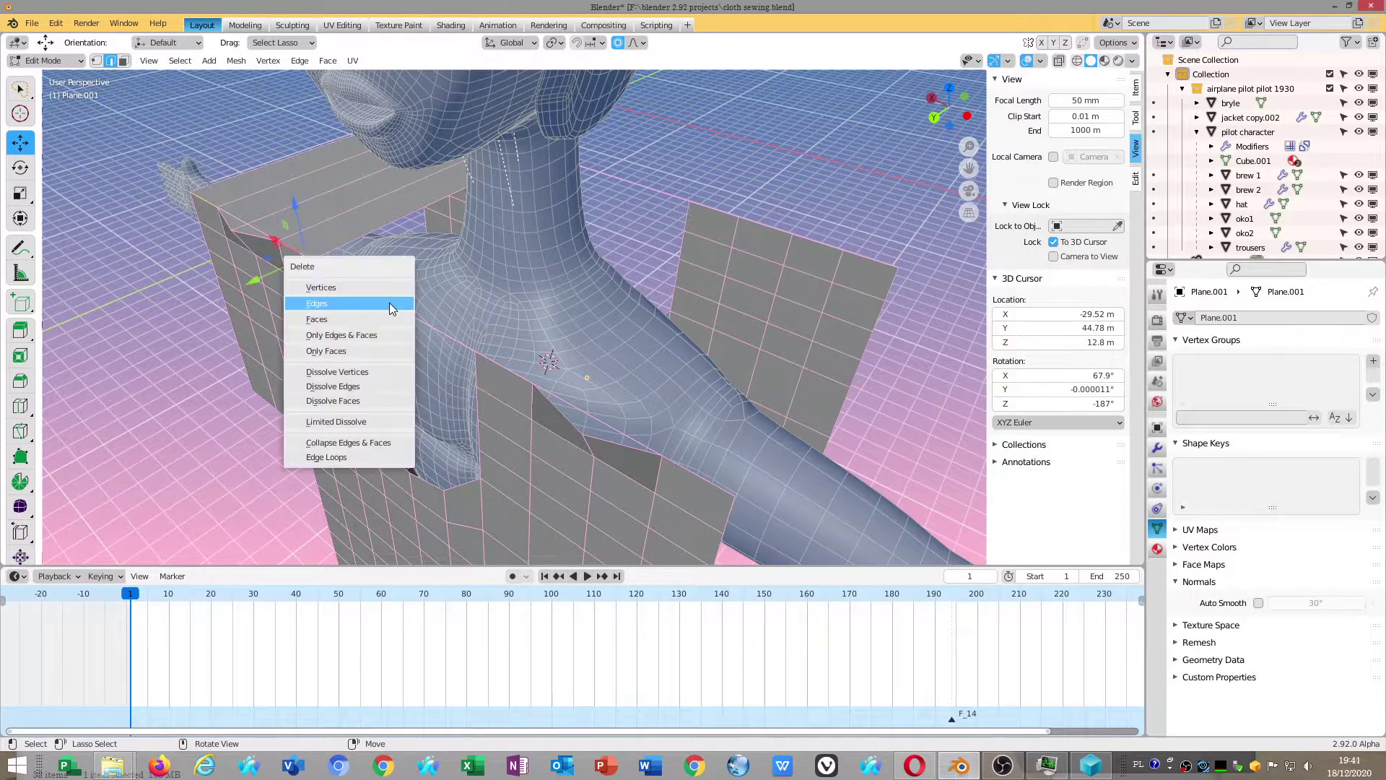
pyautogui.click(388, 302)
# Delete the shoulder edges to open gaps in the jacket panels
pyautogui.press('x')
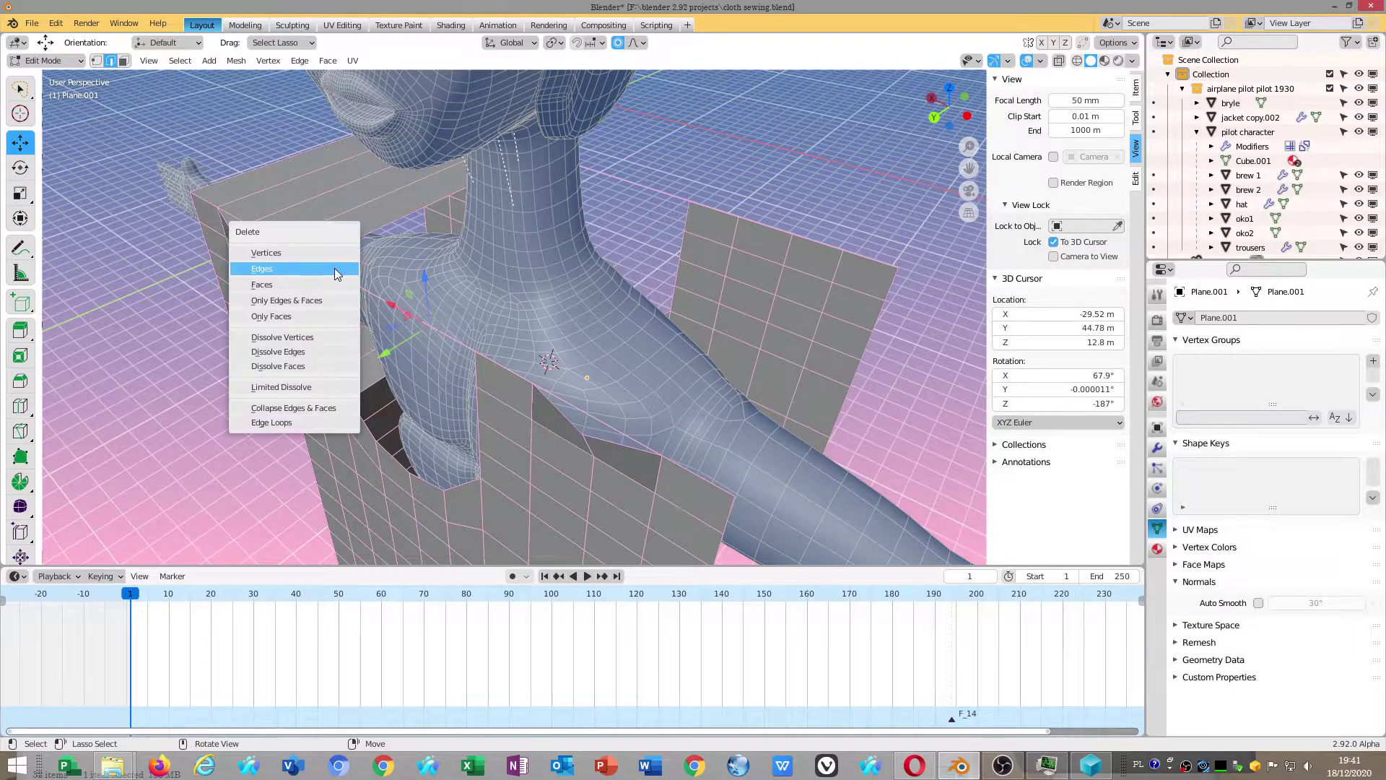
pyautogui.press('x')
pyautogui.click(401, 328)
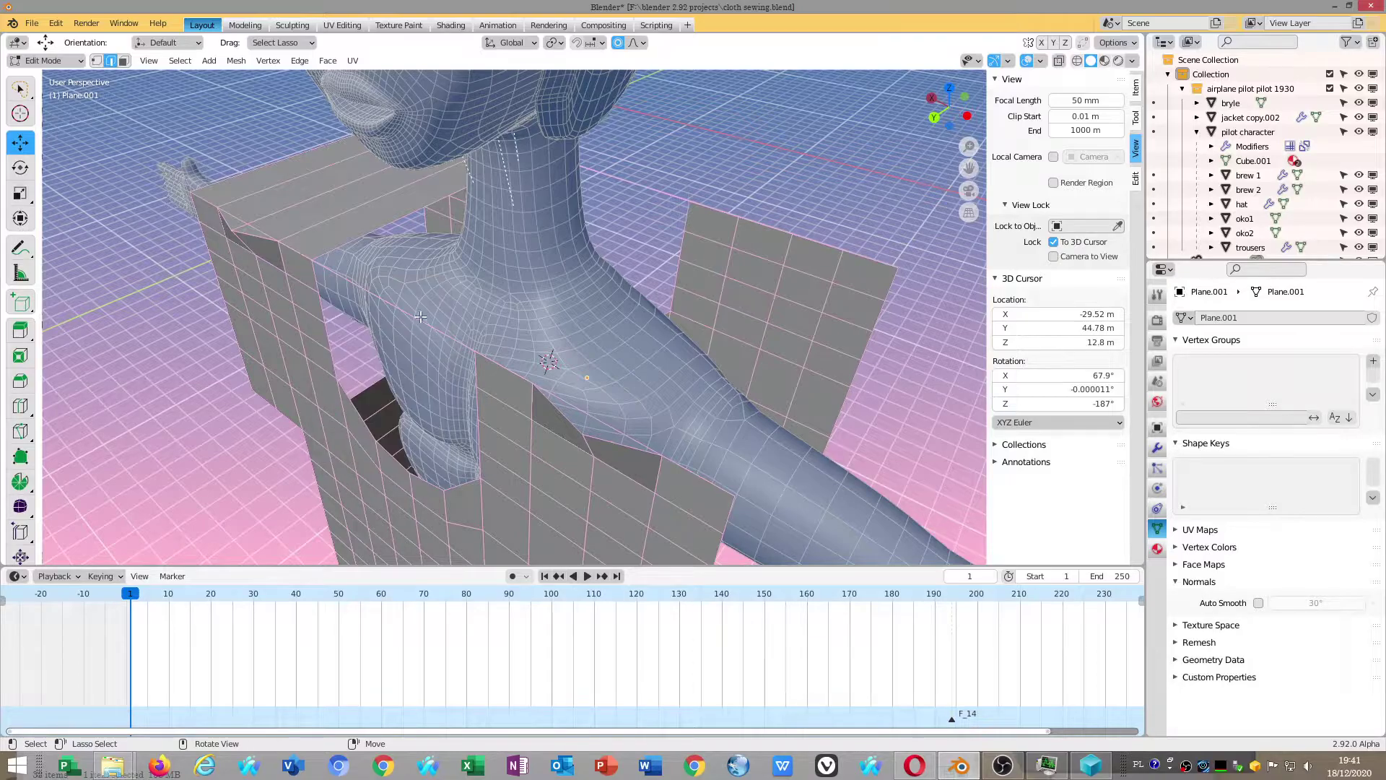
pyautogui.press('x')
pyautogui.press('Escape')
pyautogui.click(367, 307)
pyautogui.press('x')
pyautogui.click(378, 298)
# Pull panel vertices about -0.217 m toward the body with smooth falloff, size 0.29
pyautogui.click(96, 61)
pyautogui.moveTo(220, 230); pyautogui.dragTo(219, 237)
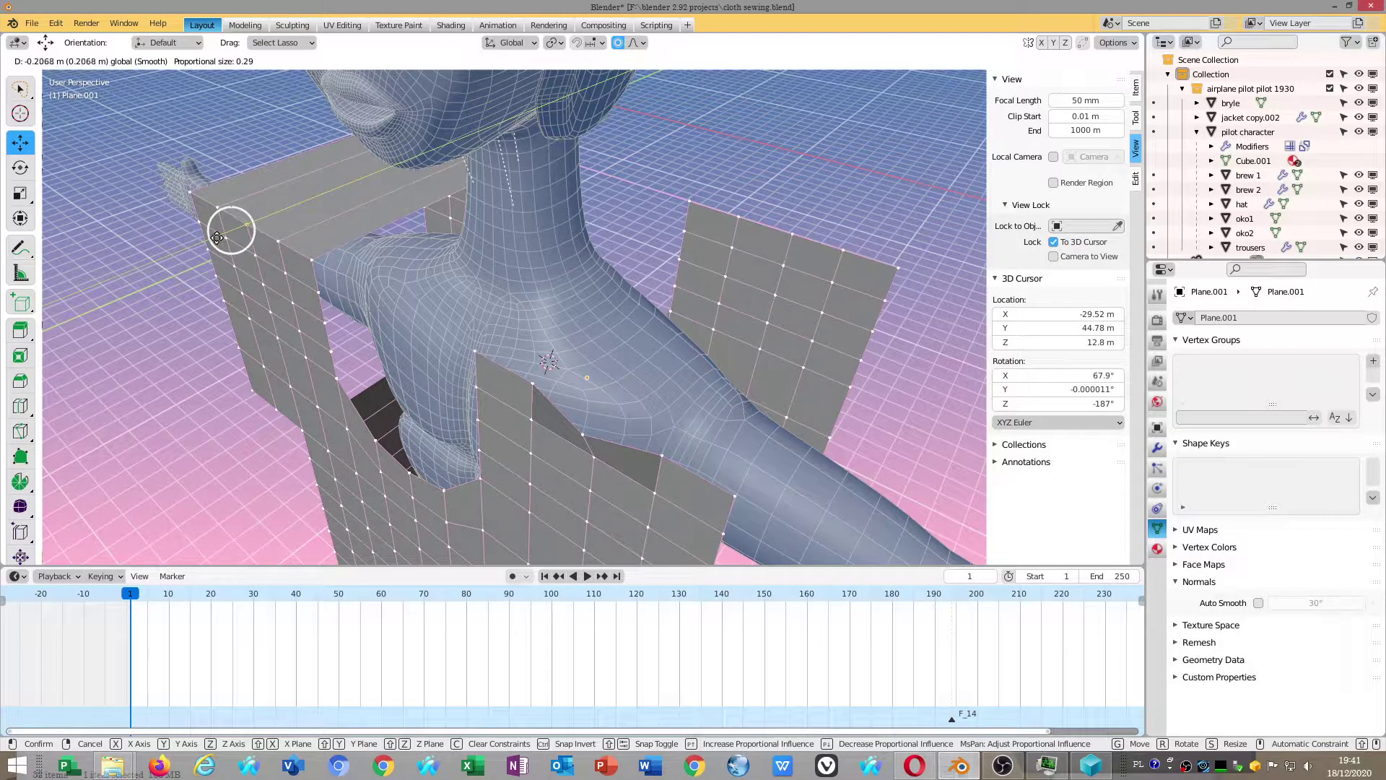
pyautogui.click(591, 409)
pyautogui.moveTo(581, 433); pyautogui.dragTo(574, 446)
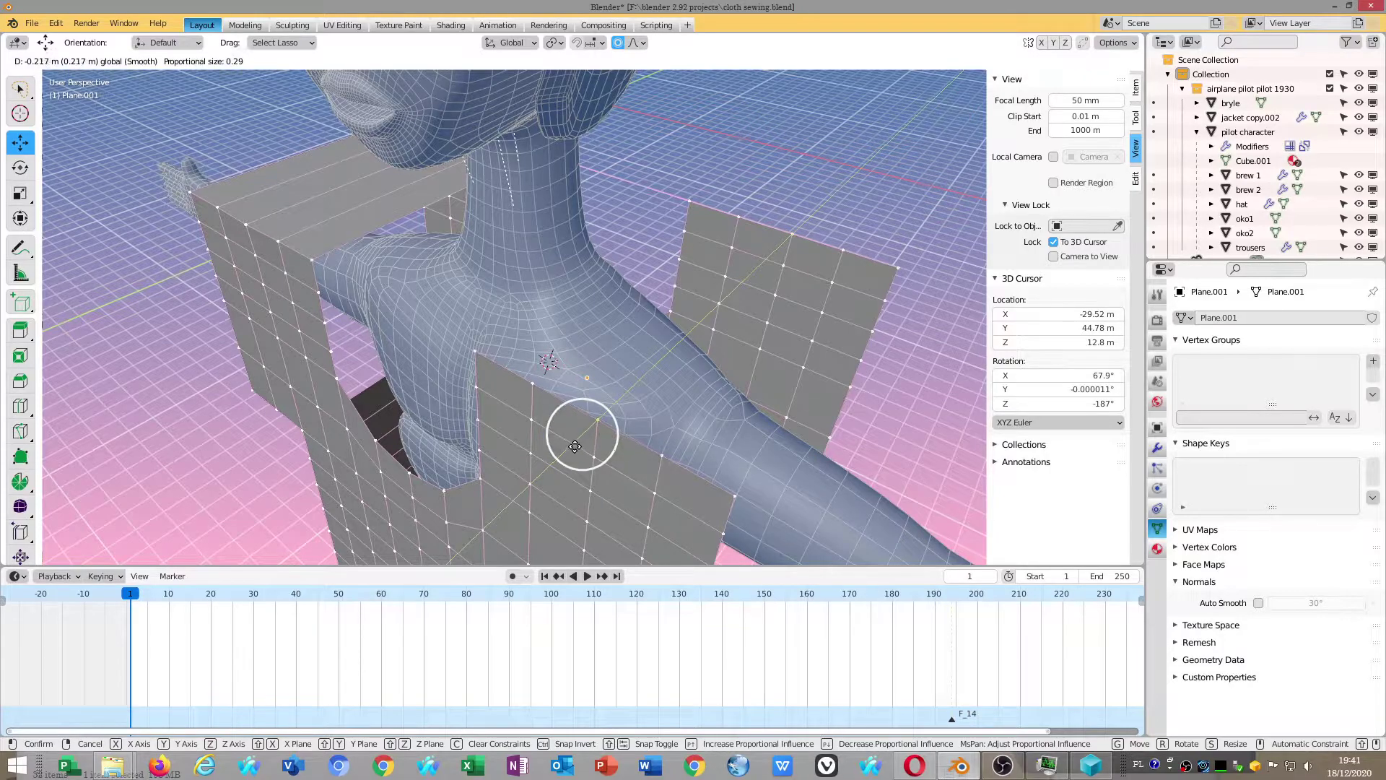
pyautogui.click(575, 446)
pyautogui.moveTo(761, 254); pyautogui.dragTo(462, 342, button='middle')
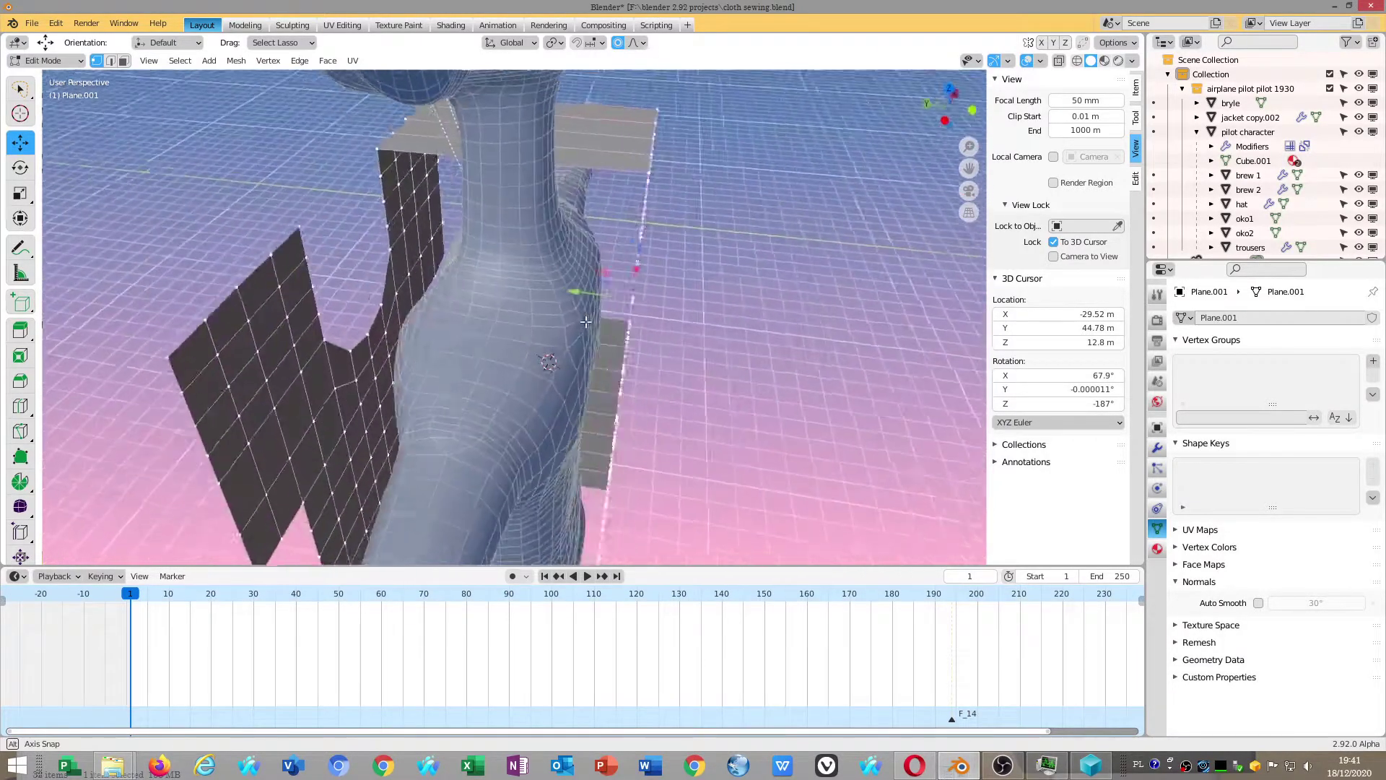
# Switch to edge select mode and repeatedly open and dismiss the panel's edge context menu
pyautogui.click(111, 61)
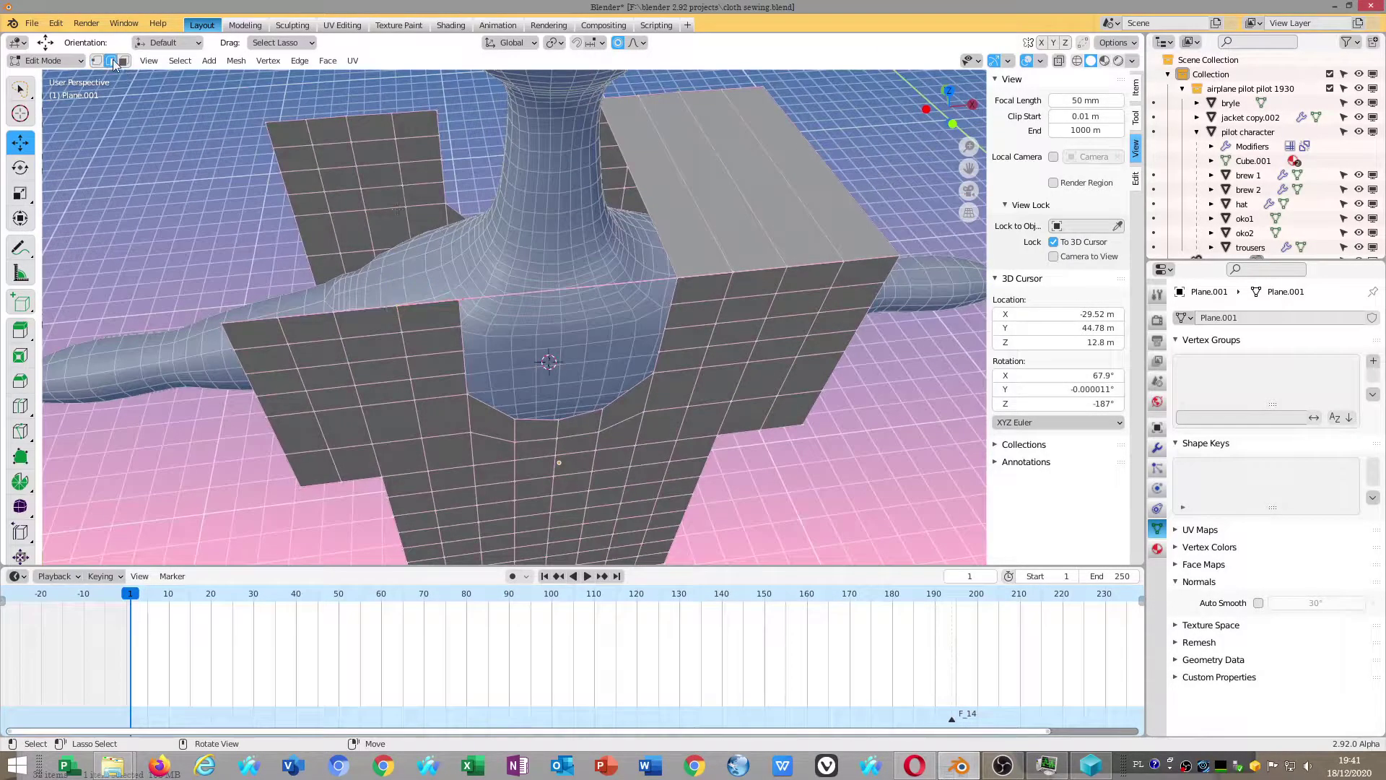
pyautogui.rightClick(510, 296)
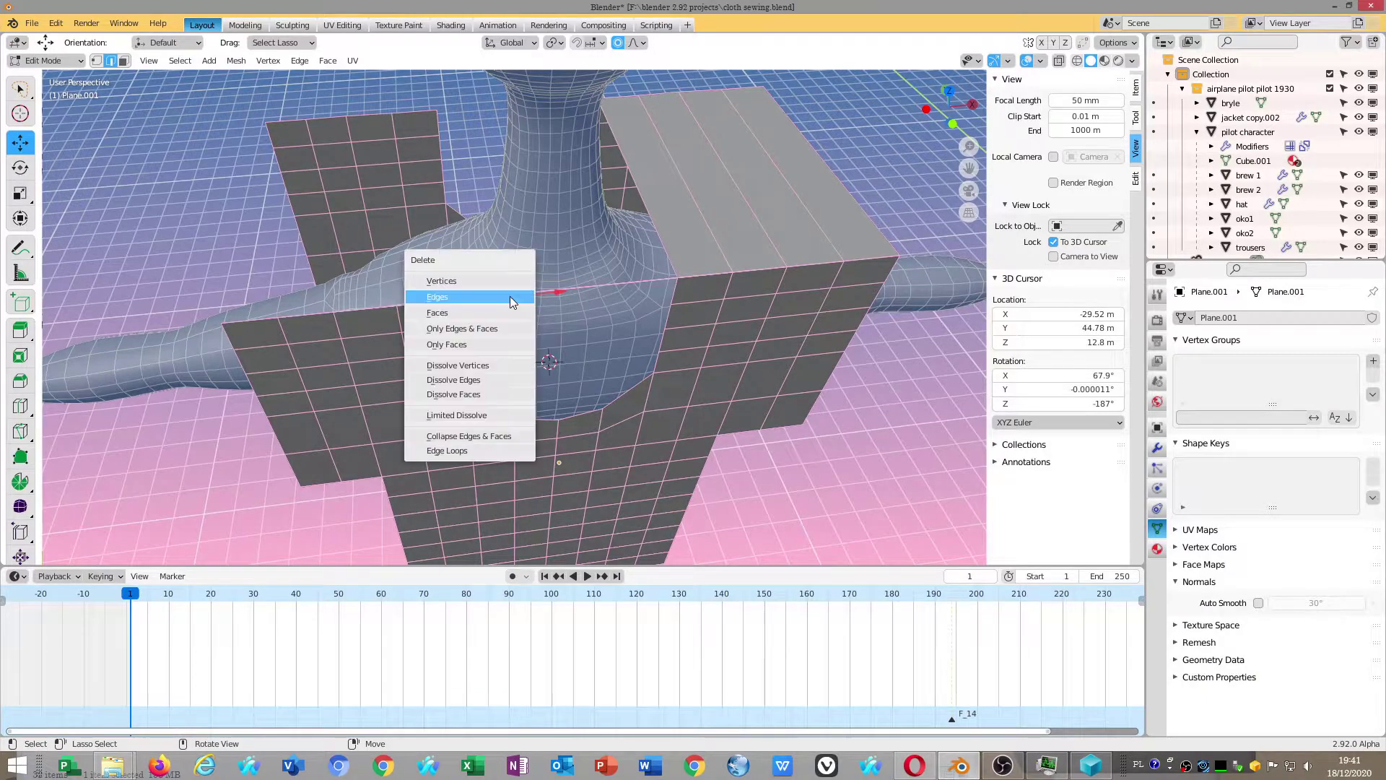
pyautogui.press('Escape')
pyautogui.rightClick(509, 296)
pyautogui.press('Escape')
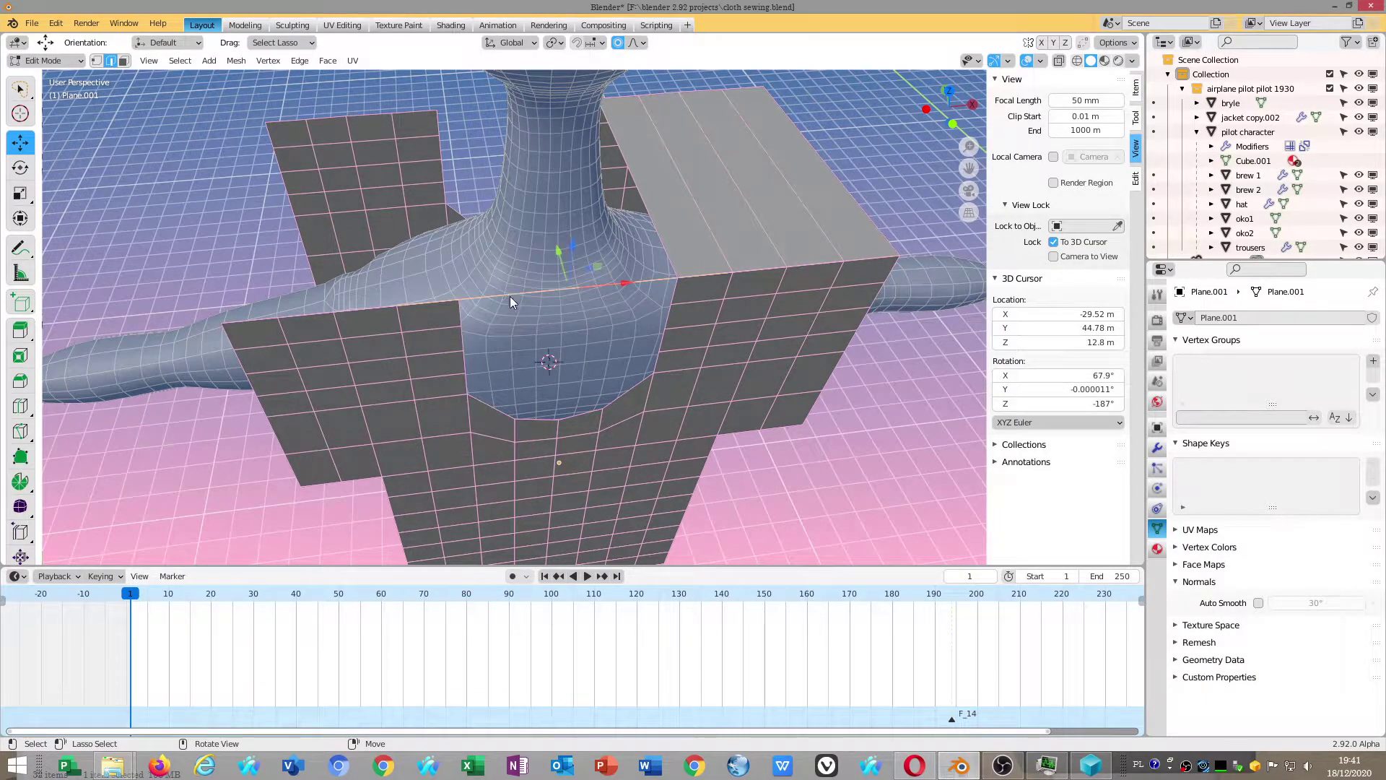
pyautogui.rightClick(510, 296)
pyautogui.press('Escape')
pyautogui.rightClick(509, 296)
pyautogui.click(510, 296)
pyautogui.rightClick(509, 296)
pyautogui.press('Escape')
pyautogui.rightClick(510, 296)
pyautogui.click(509, 296)
# Select the top edge loops of both jacket panels for the Ctrl+E edge menu
pyautogui.moveTo(508, 350); pyautogui.dragTo(342, 195, button='middle')
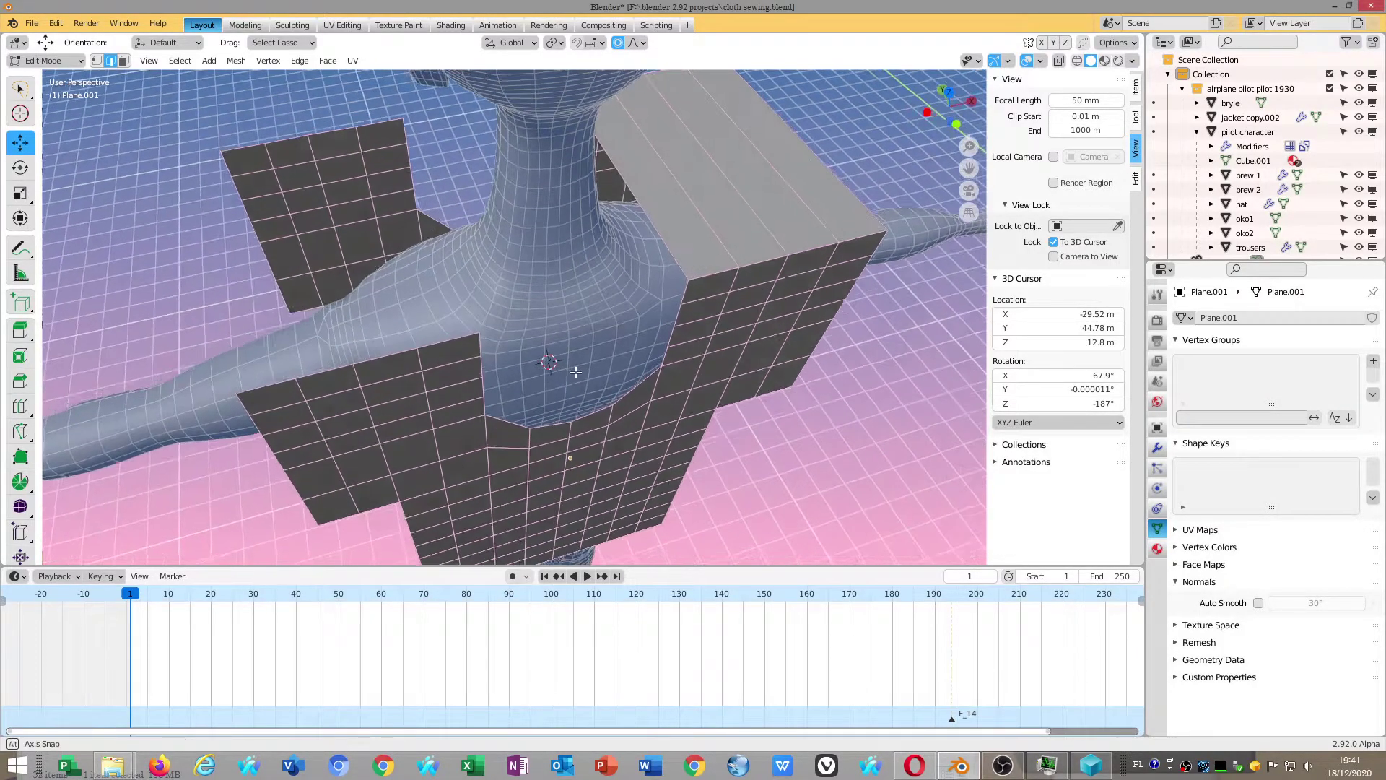
pyautogui.click(326, 175)
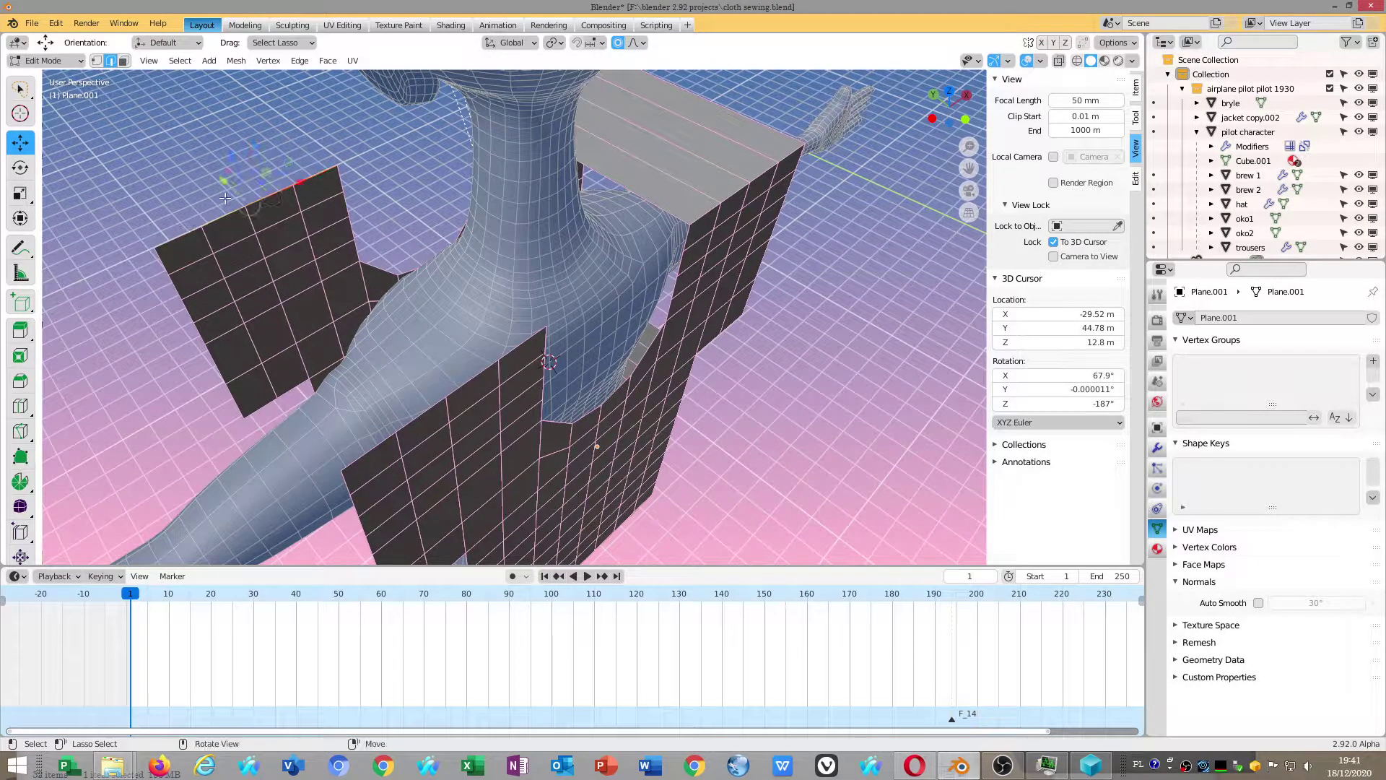
pyautogui.click(249, 204)
pyautogui.press('ctrl+KP_Add')
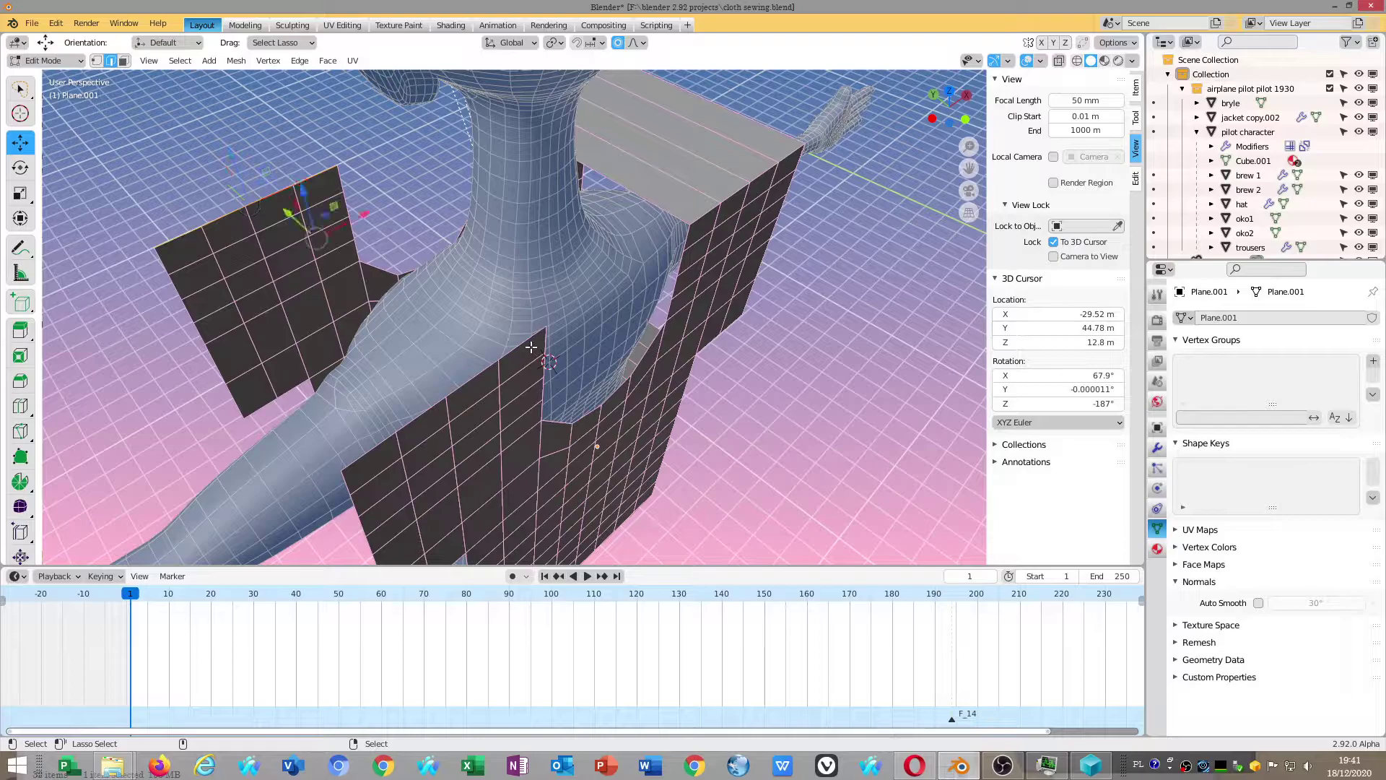
pyautogui.press('ctrl+KP_Add')
pyautogui.press('ctrl+KP_Add')
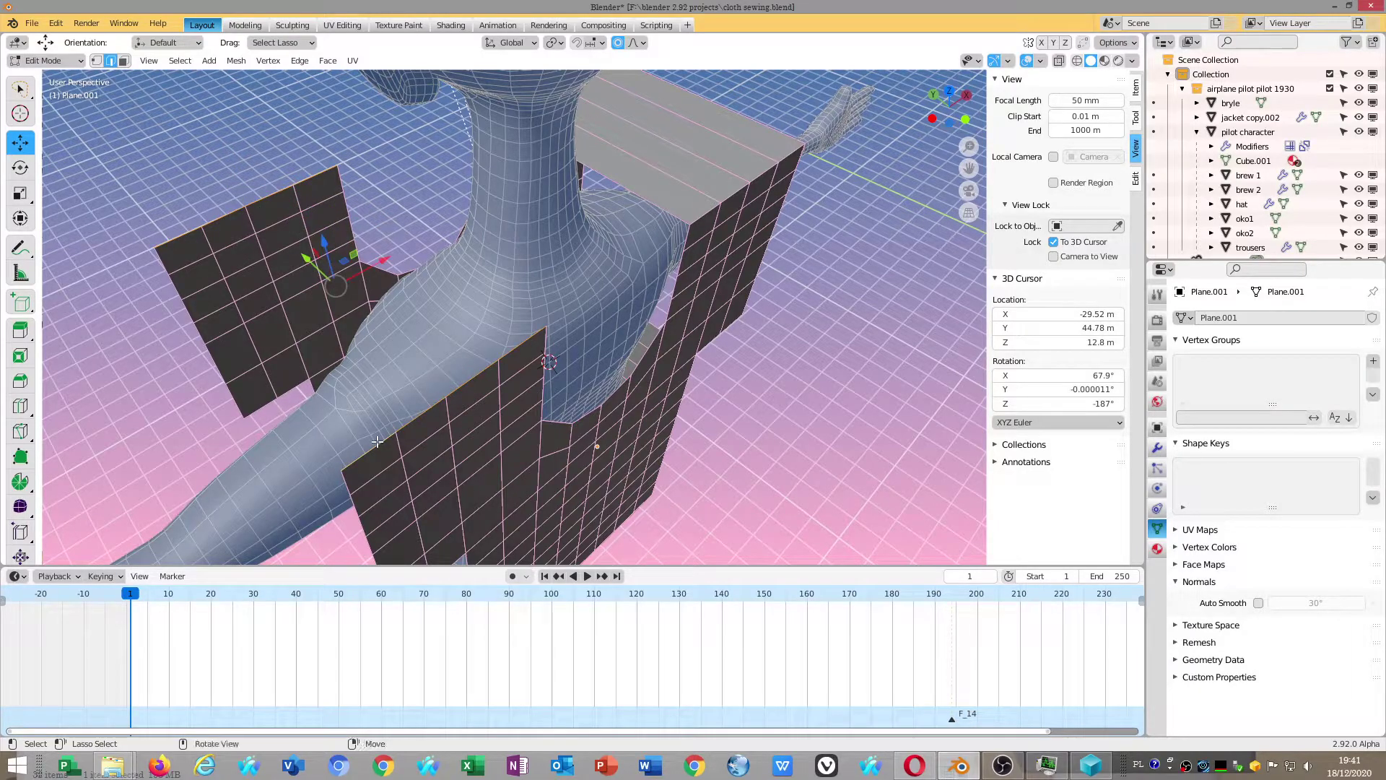
pyautogui.hotkey('ctrl', 'e')
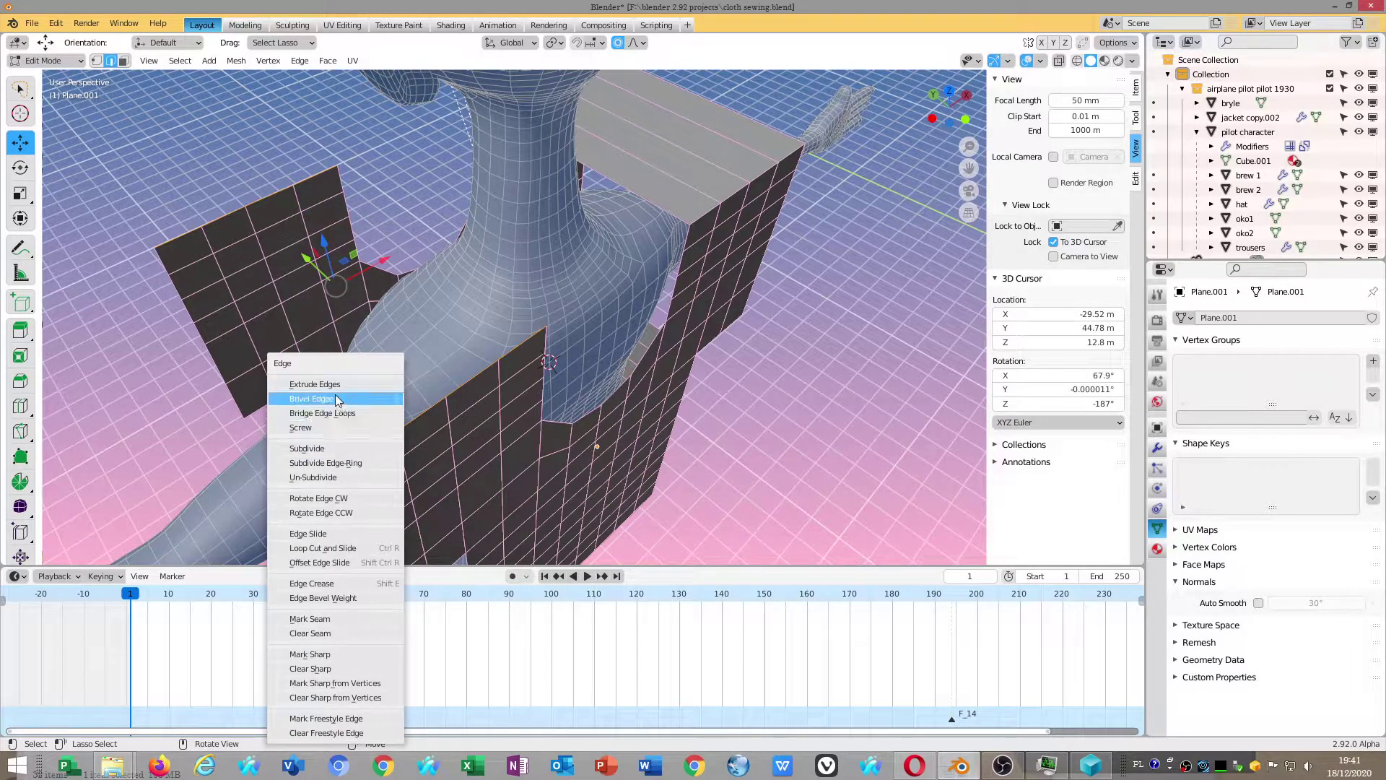
# Bridge the panels' top edge loops over the shoulders with a Closed Loop connection
pyautogui.click(336, 412)
pyautogui.moveTo(336, 411); pyautogui.dragTo(448, 404, button='middle')
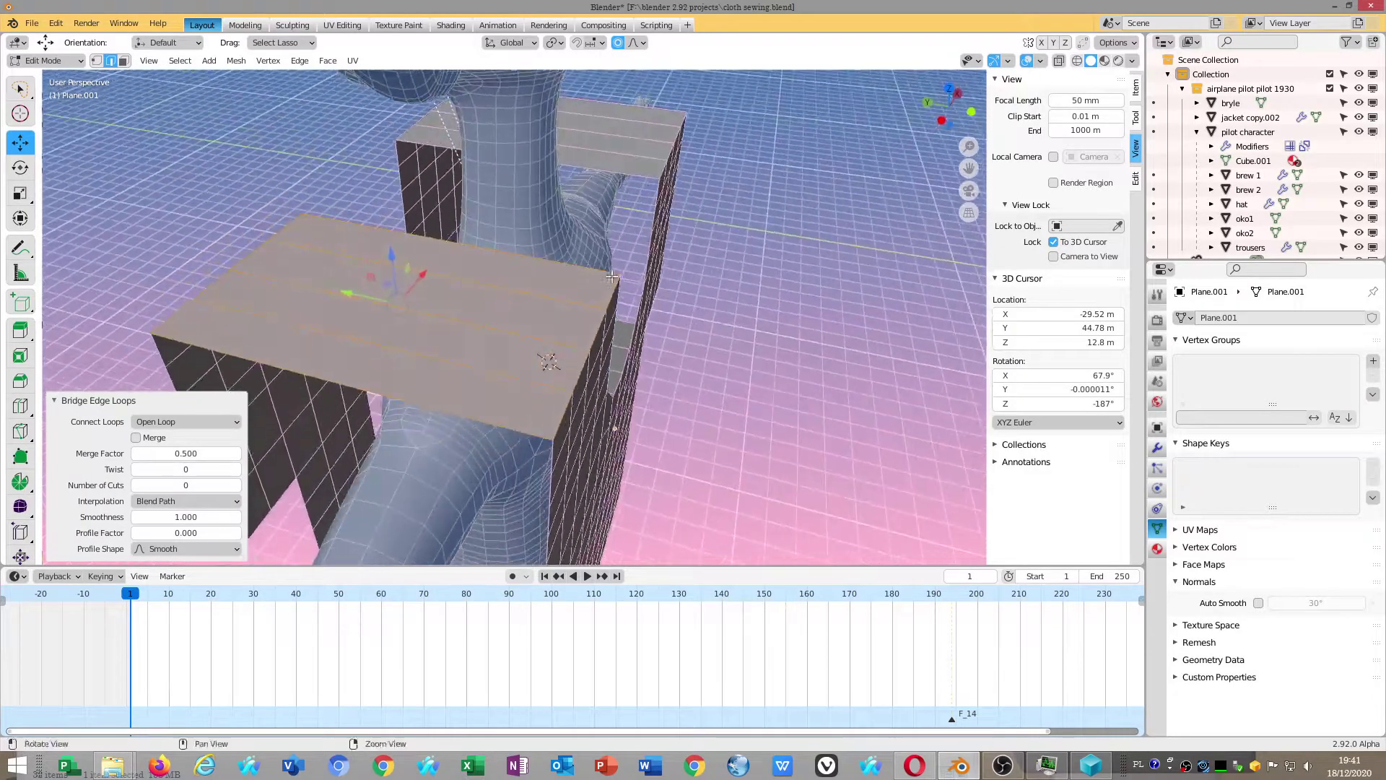
pyautogui.click(185, 422)
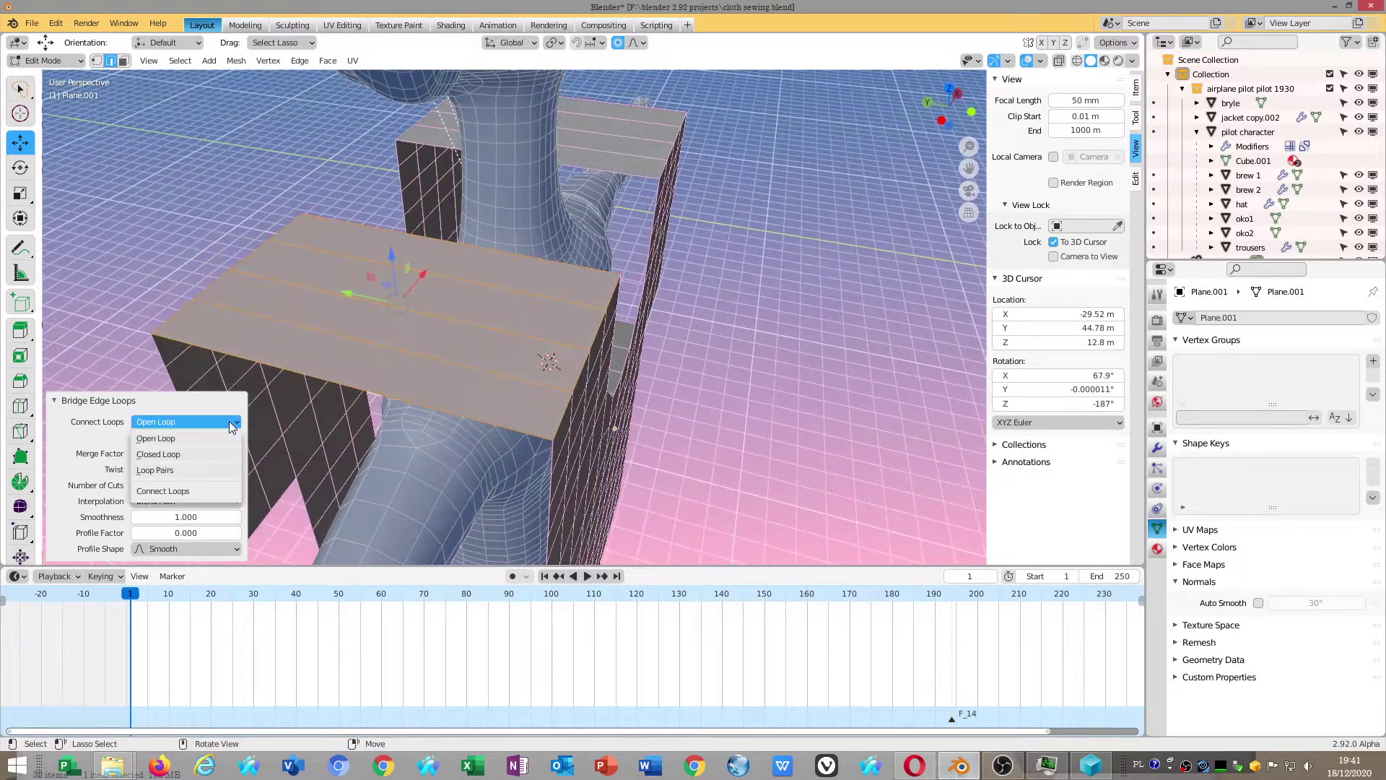
pyautogui.click(165, 453)
pyautogui.moveTo(505, 325)
pyautogui.mouseDown(button='middle')
pyautogui.moveTo(667, 313)
pyautogui.moveTo(421, 340)
pyautogui.moveTo(593, 364)
pyautogui.mouseUp(button='middle')
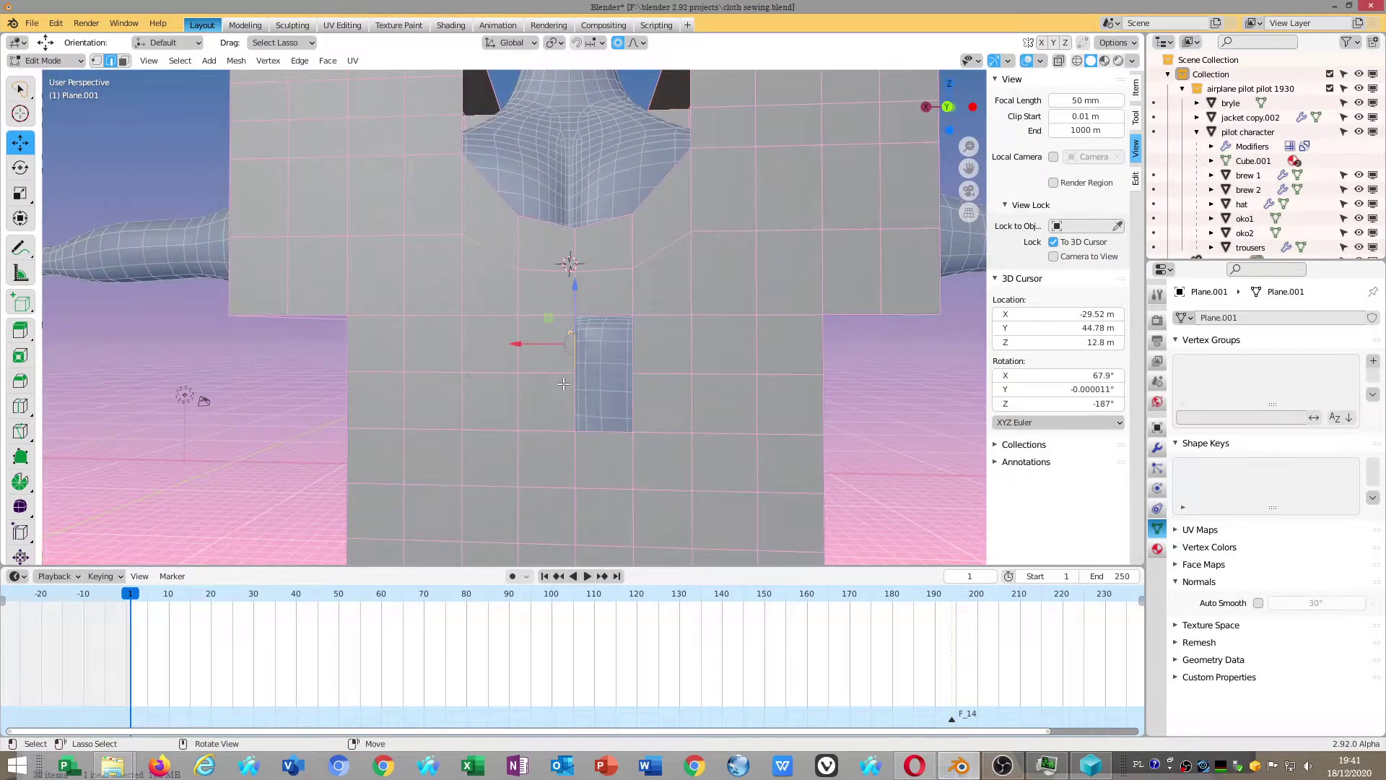
# Select the small front-panel gap's edges and close it with Mesh > Clean Up > Fill Holes
pyautogui.click(564, 384)
pyautogui.keyDown('shift'); pyautogui.click(632, 406); pyautogui.keyUp('shift')
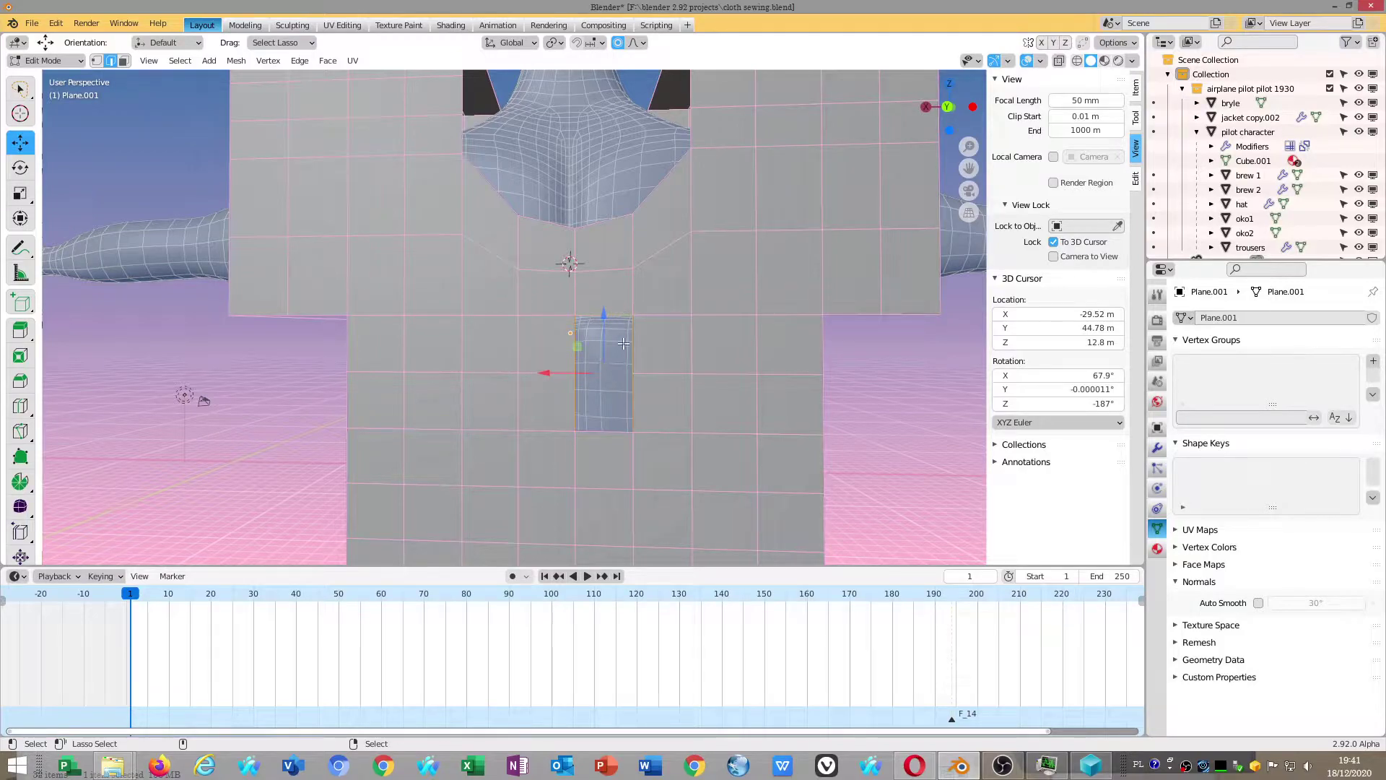
pyautogui.keyDown('shift'); pyautogui.click(612, 429); pyautogui.keyUp('shift')
pyautogui.keyDown('shift'); pyautogui.click(601, 407); pyautogui.keyUp('shift')
pyautogui.click(229, 64)
pyautogui.moveTo(260, 375)
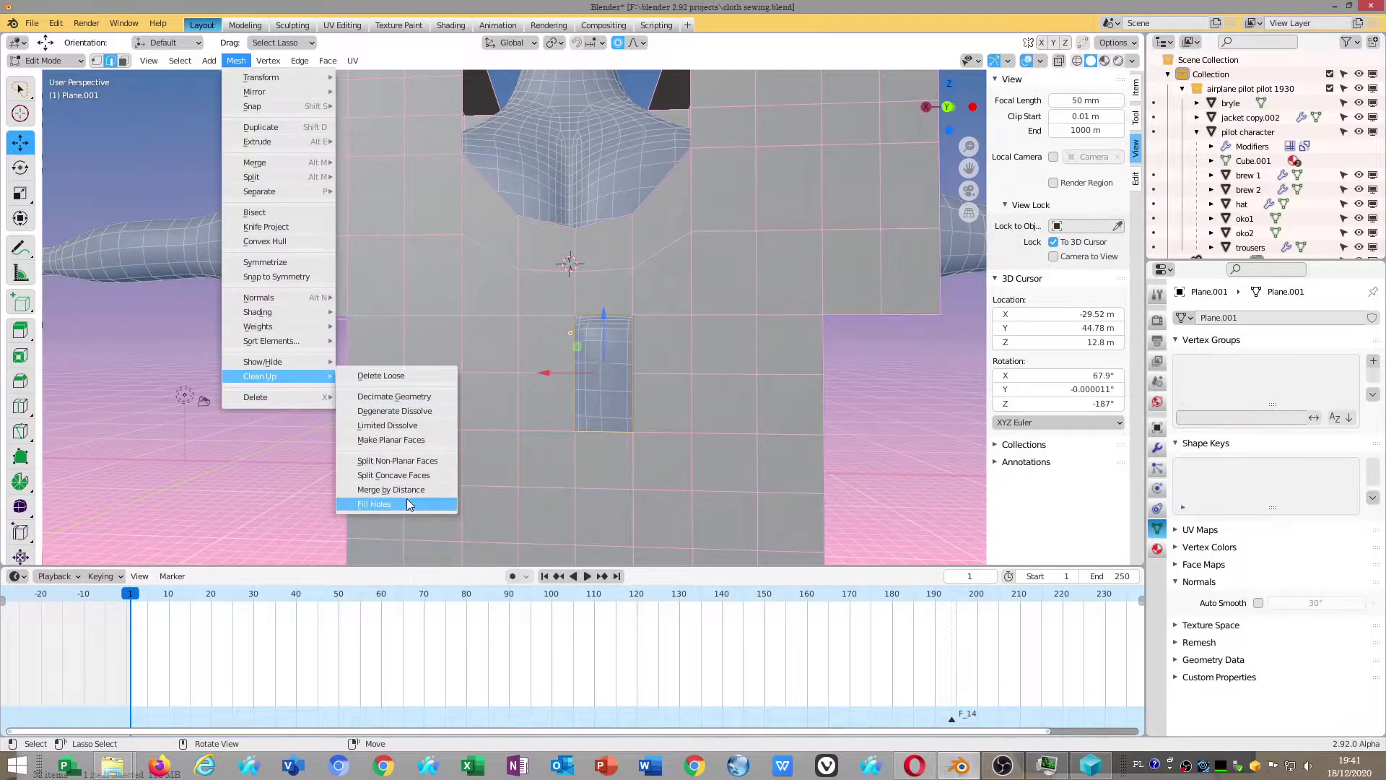
pyautogui.click(406, 498)
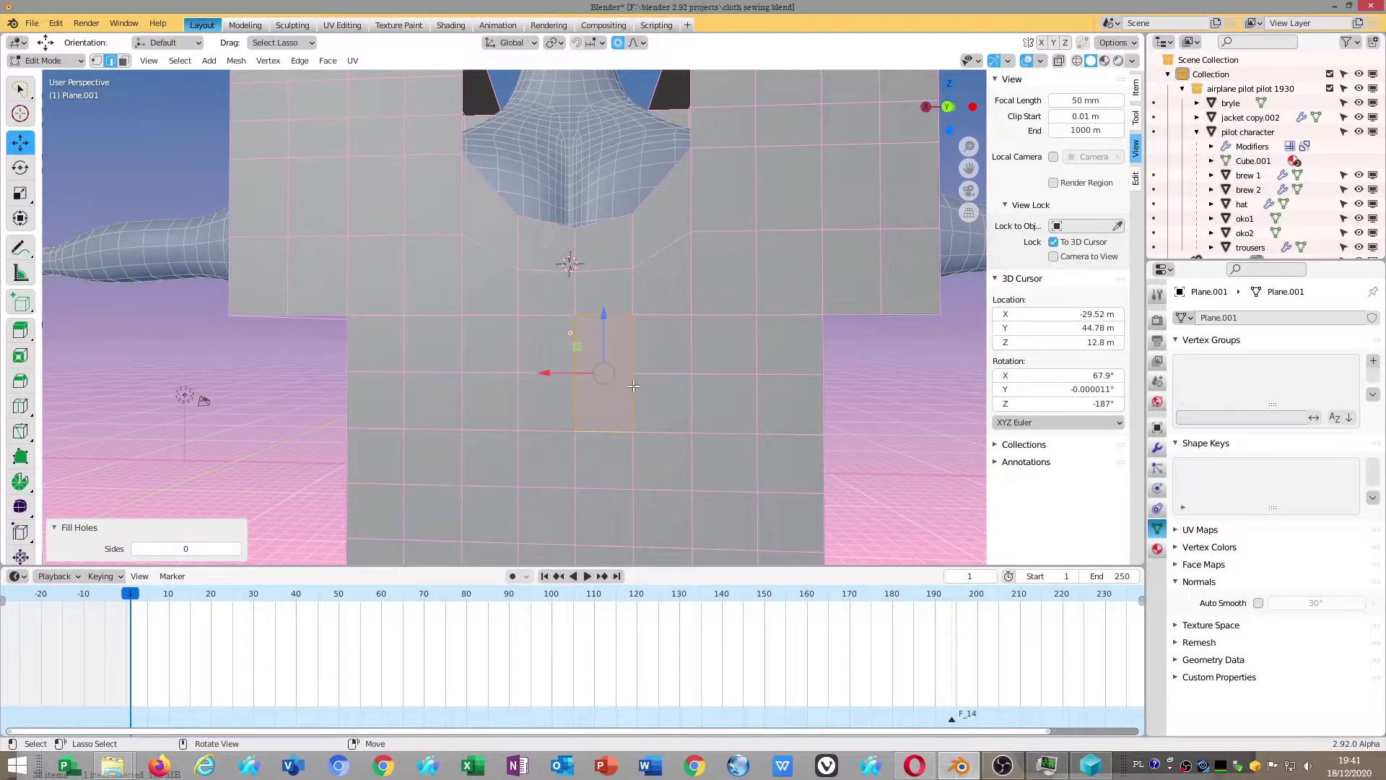
pyautogui.press('k')
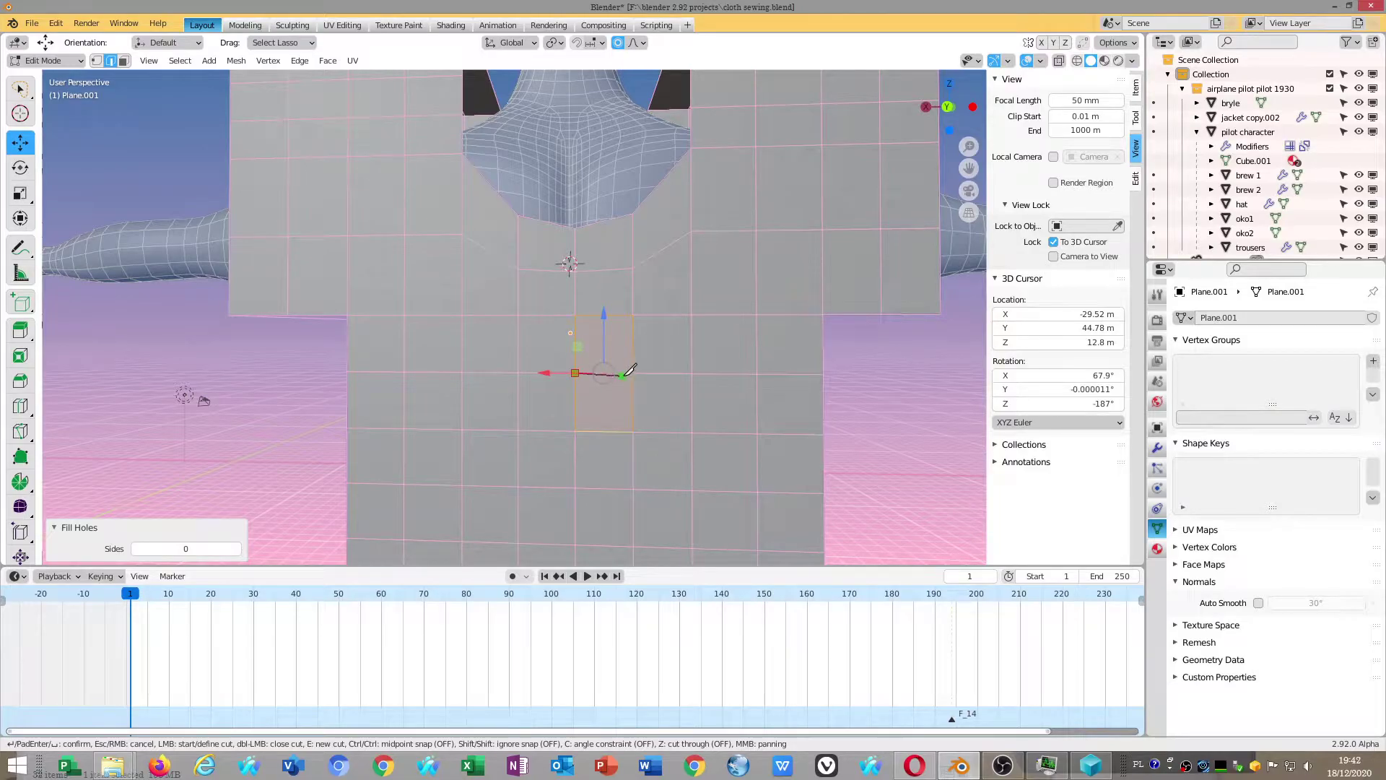
pyautogui.press('Return')
pyautogui.moveTo(737, 456); pyautogui.dragTo(720, 368, button='middle')
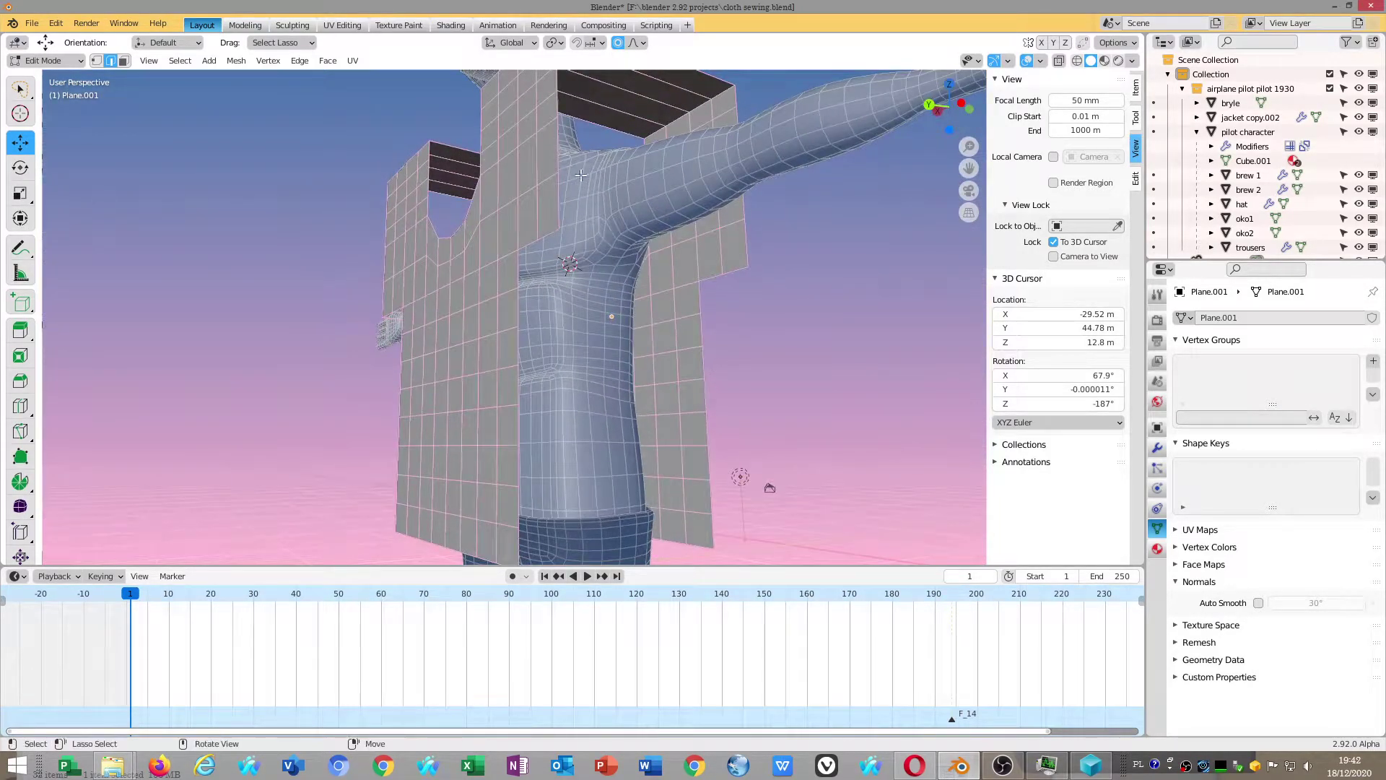
pyautogui.hotkey('ctrl', 'e')
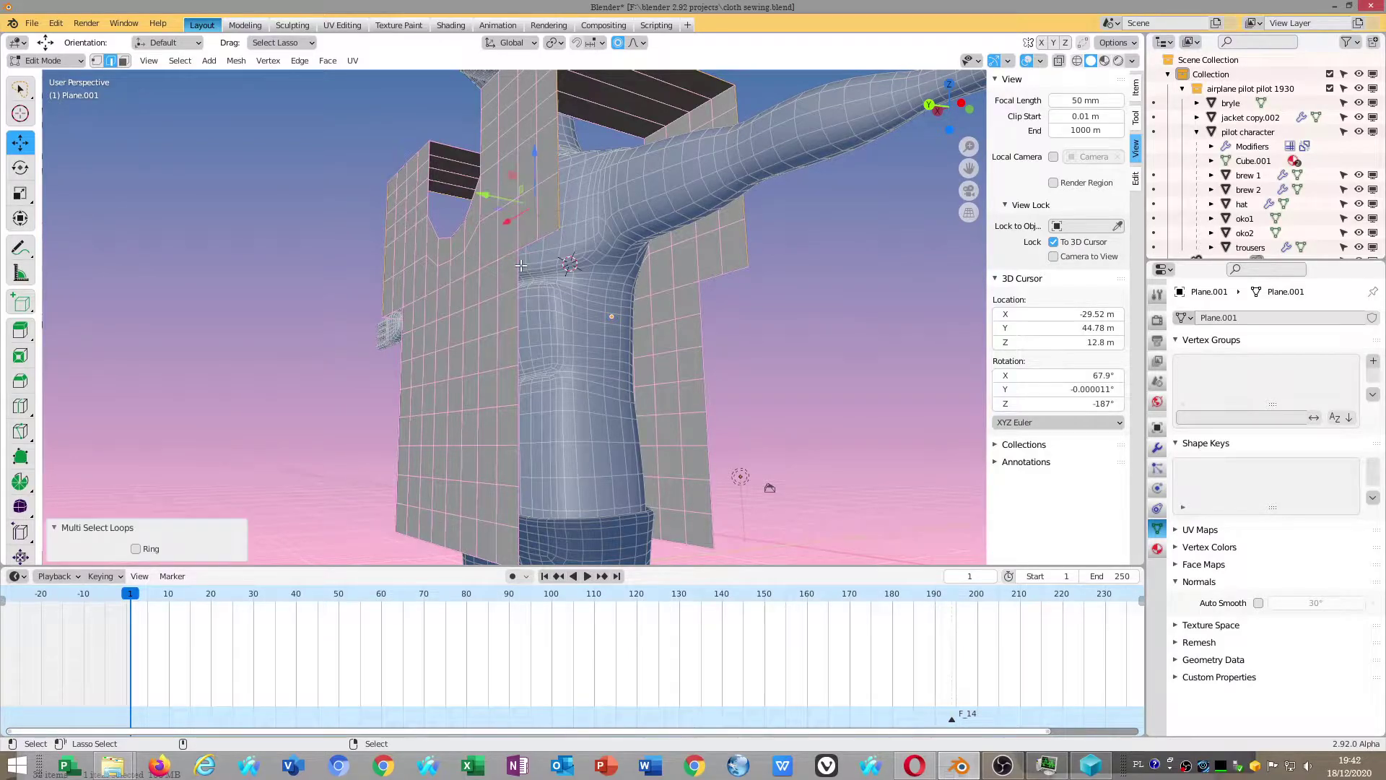
pyautogui.moveTo(670, 340); pyautogui.dragTo(707, 434, button='middle')
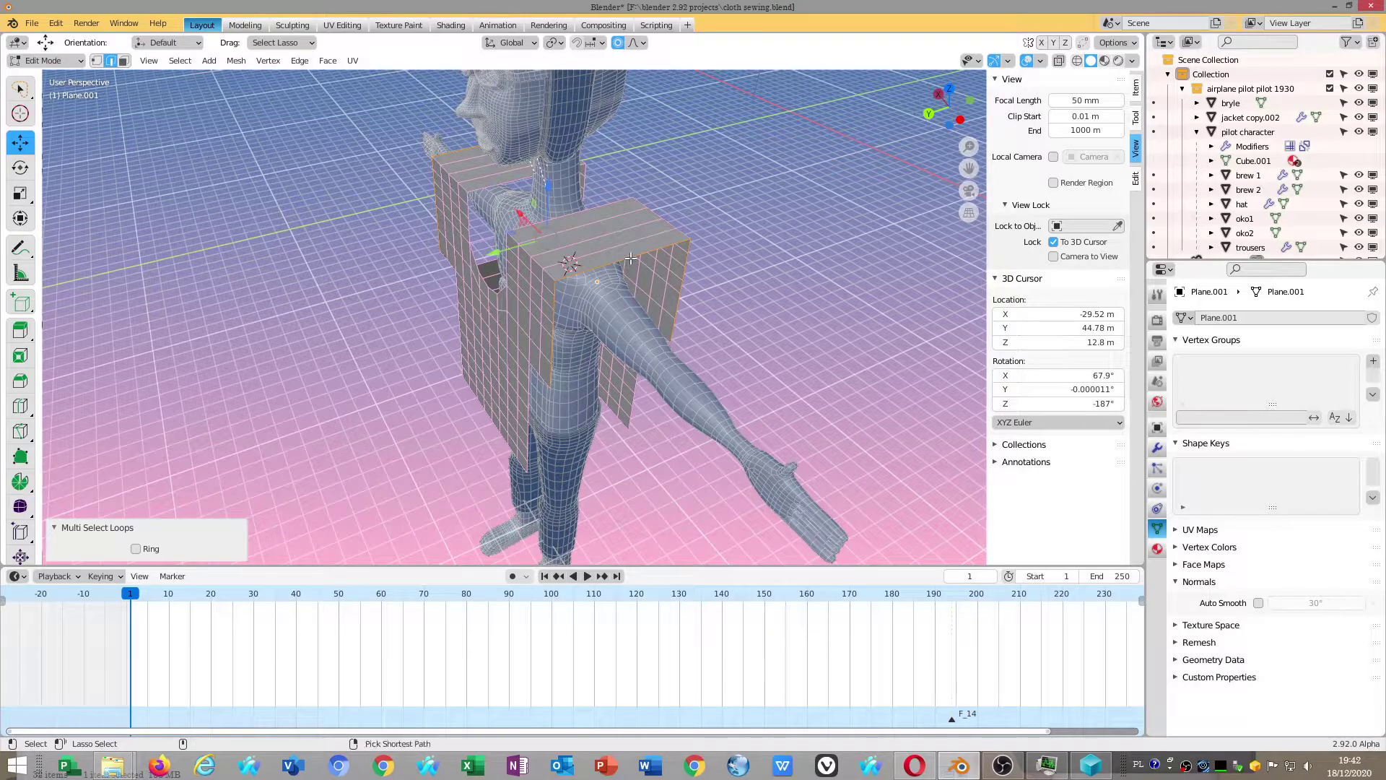
pyautogui.click(783, 378)
pyautogui.moveTo(782, 379)
pyautogui.mouseDown(button='middle')
pyautogui.moveTo(672, 327)
pyautogui.moveTo(584, 211)
pyautogui.mouseUp(button='middle')
pyautogui.keyDown('alt'); pyautogui.click(589, 208); pyautogui.keyUp('alt')
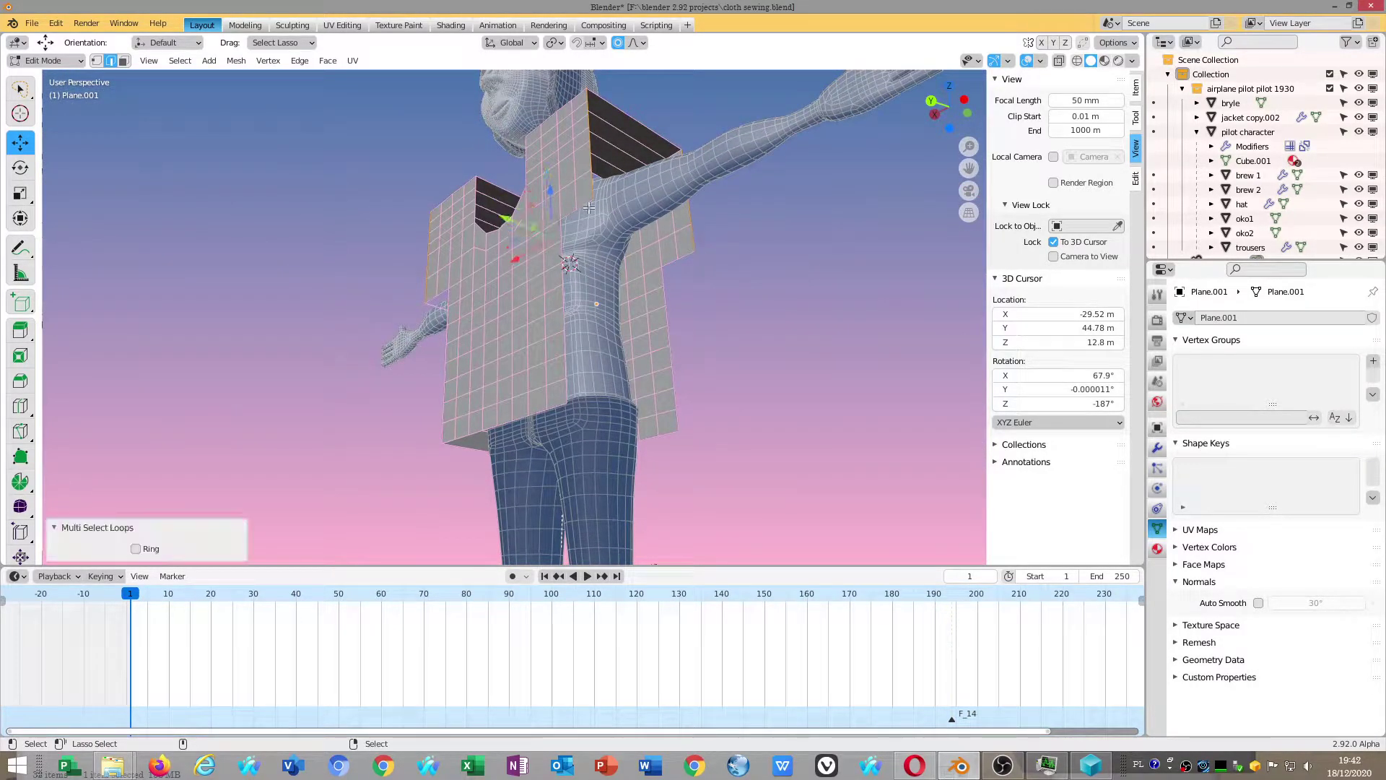
pyautogui.keyDown('alt'); pyautogui.keyDown('shift'); pyautogui.click(685, 255); pyautogui.keyUp('shift'); pyautogui.keyUp('alt')
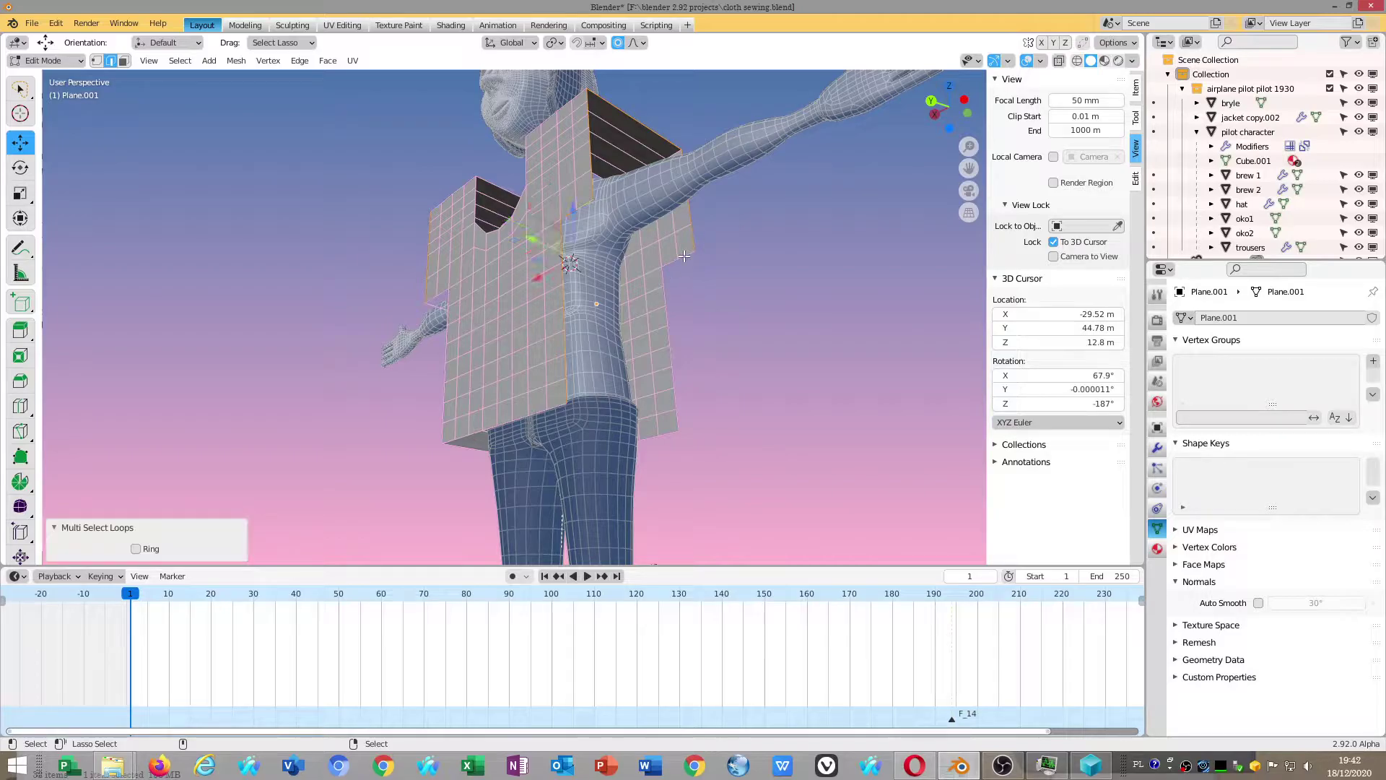
pyautogui.click(641, 121)
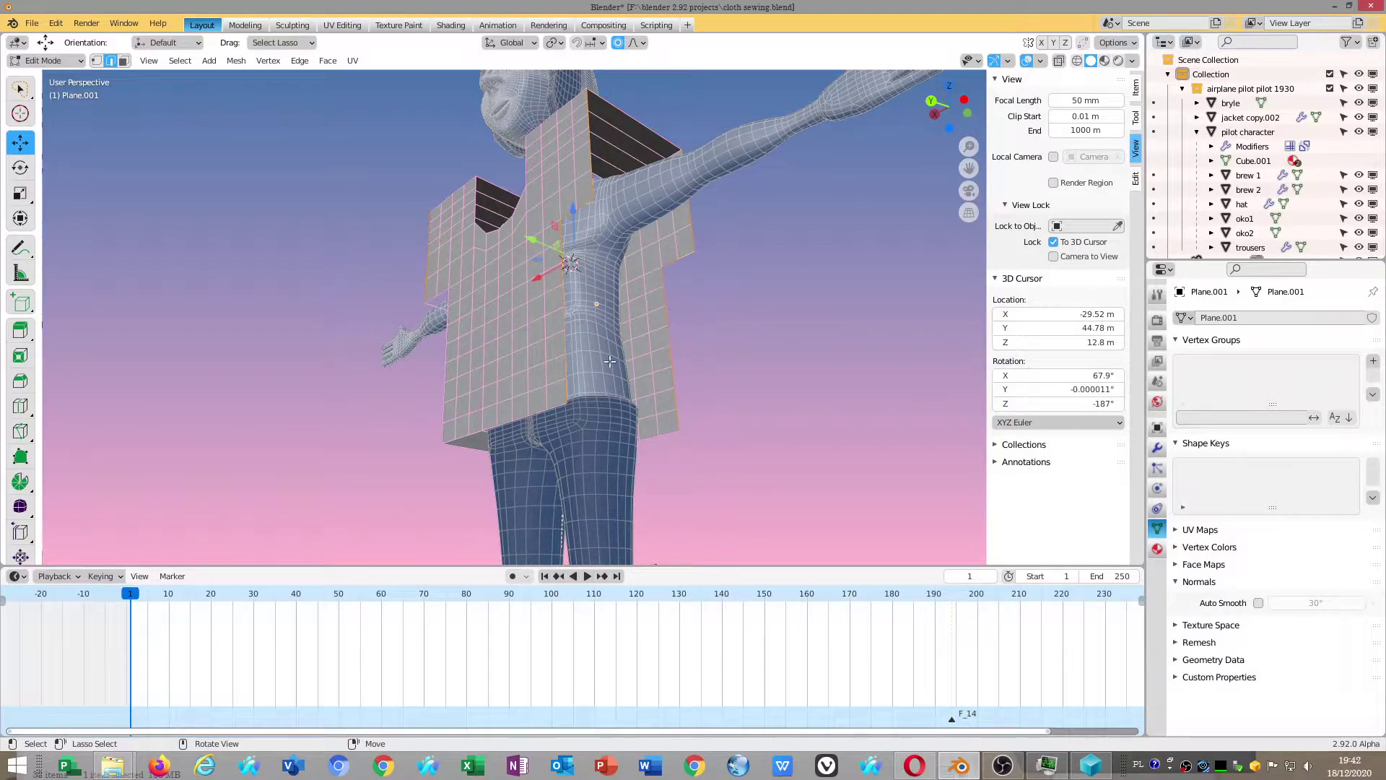
pyautogui.moveTo(646, 434); pyautogui.dragTo(578, 276, button='middle')
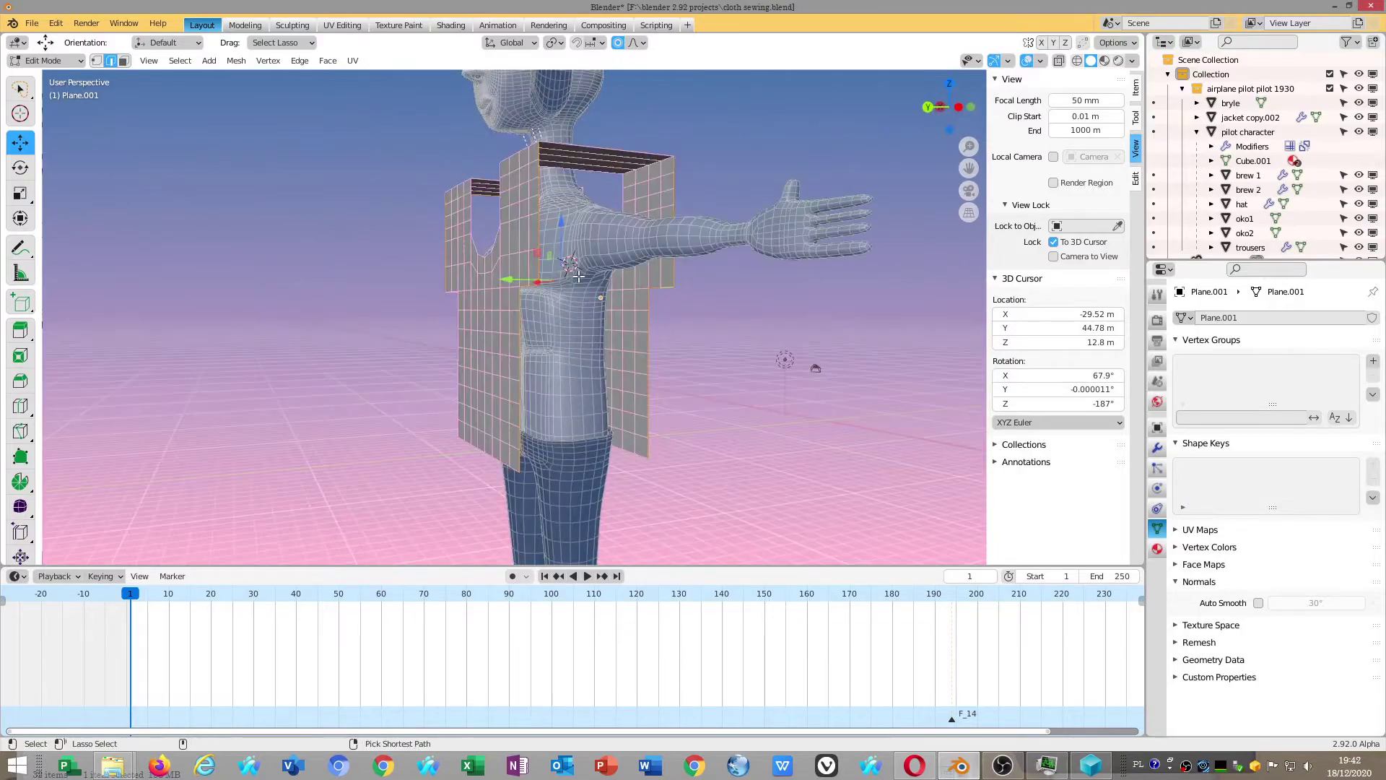
pyautogui.hotkey('ctrl', 'e')
pyautogui.click(578, 276)
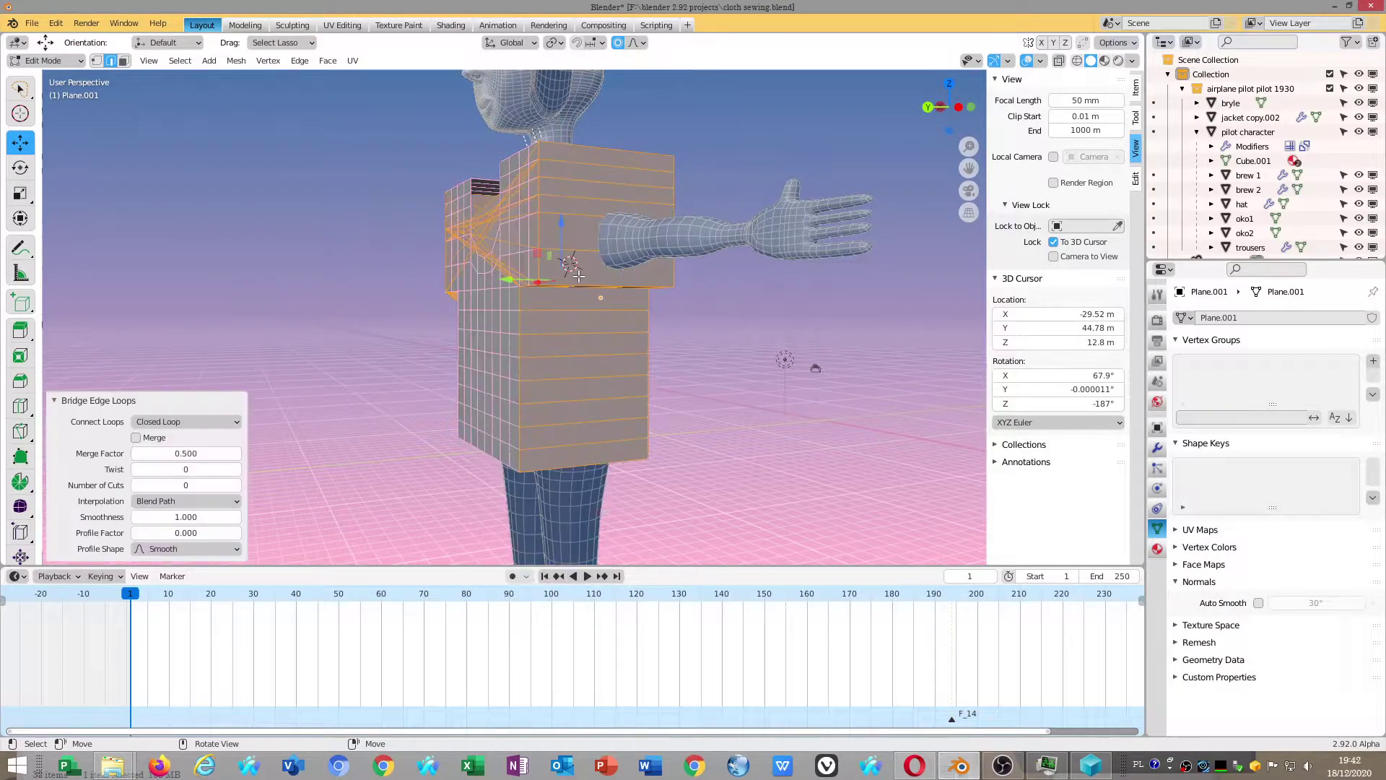
pyautogui.hotkey('ctrl', 'z')
pyautogui.moveTo(672, 314)
pyautogui.mouseDown(button='middle')
pyautogui.moveTo(618, 279)
pyautogui.moveTo(875, 396)
pyautogui.mouseUp(button='middle')
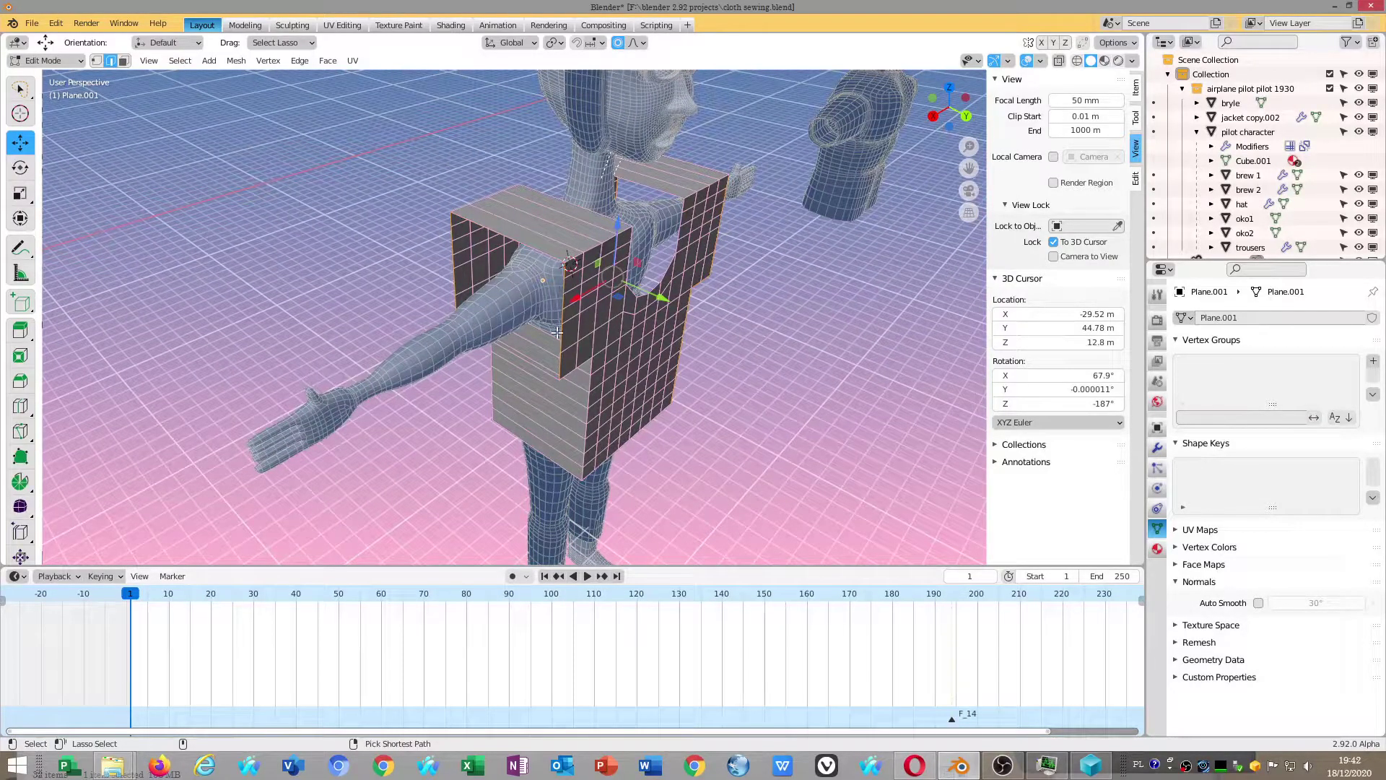
# Circle-select the two side edge loops of the front and back jacket panels for bridging
pyautogui.keyDown('ctrl'); pyautogui.click(557, 332); pyautogui.keyUp('ctrl')
pyautogui.scroll(2, 557, 345)
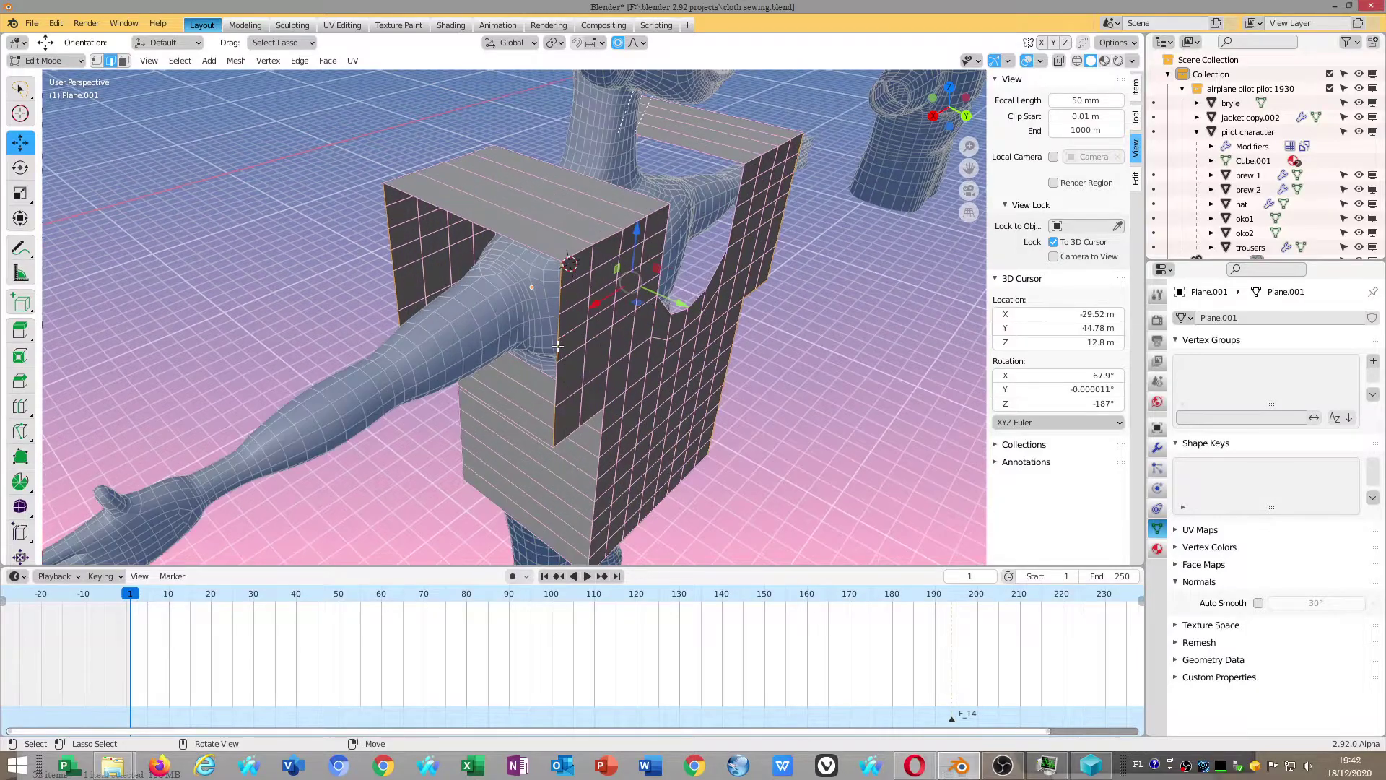
pyautogui.rightClick(559, 386)
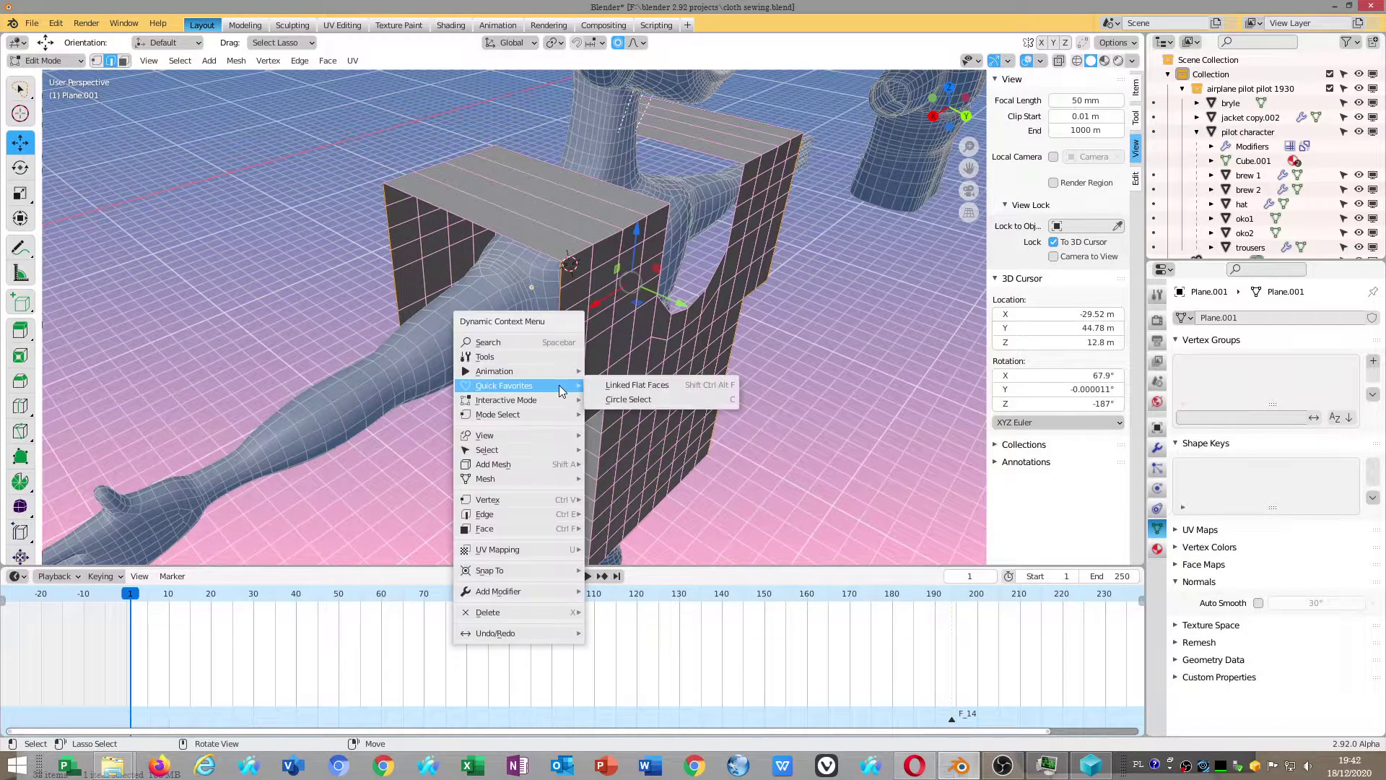
pyautogui.click(611, 396)
pyautogui.moveTo(557, 294); pyautogui.dragTo(556, 444)
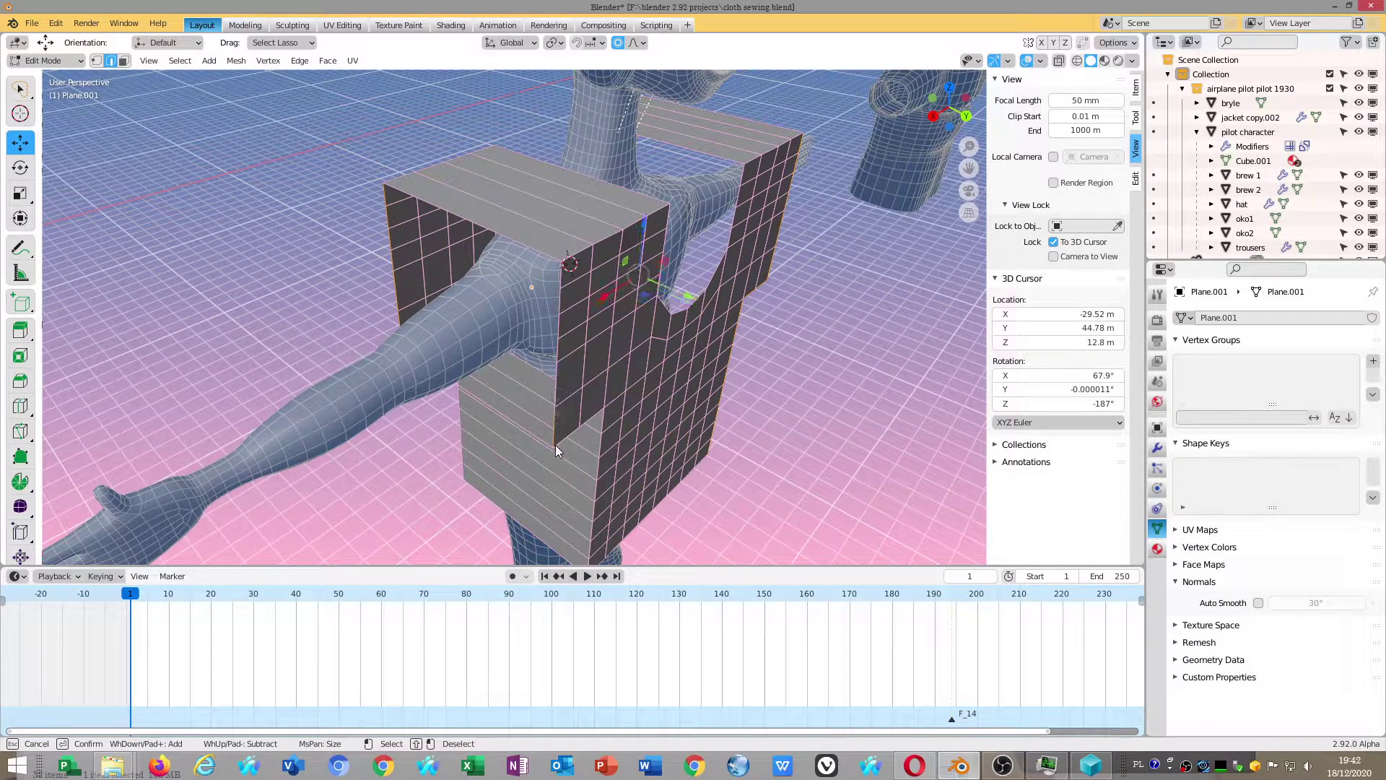
pyautogui.keyDown('shift'); pyautogui.moveTo(422, 298); pyautogui.dragTo(394, 335); pyautogui.keyUp('shift')
pyautogui.rightClick(566, 456)
pyautogui.moveTo(566, 456)
pyautogui.mouseDown(button='middle')
pyautogui.moveTo(823, 363)
pyautogui.moveTo(531, 281)
pyautogui.mouseUp(button='middle')
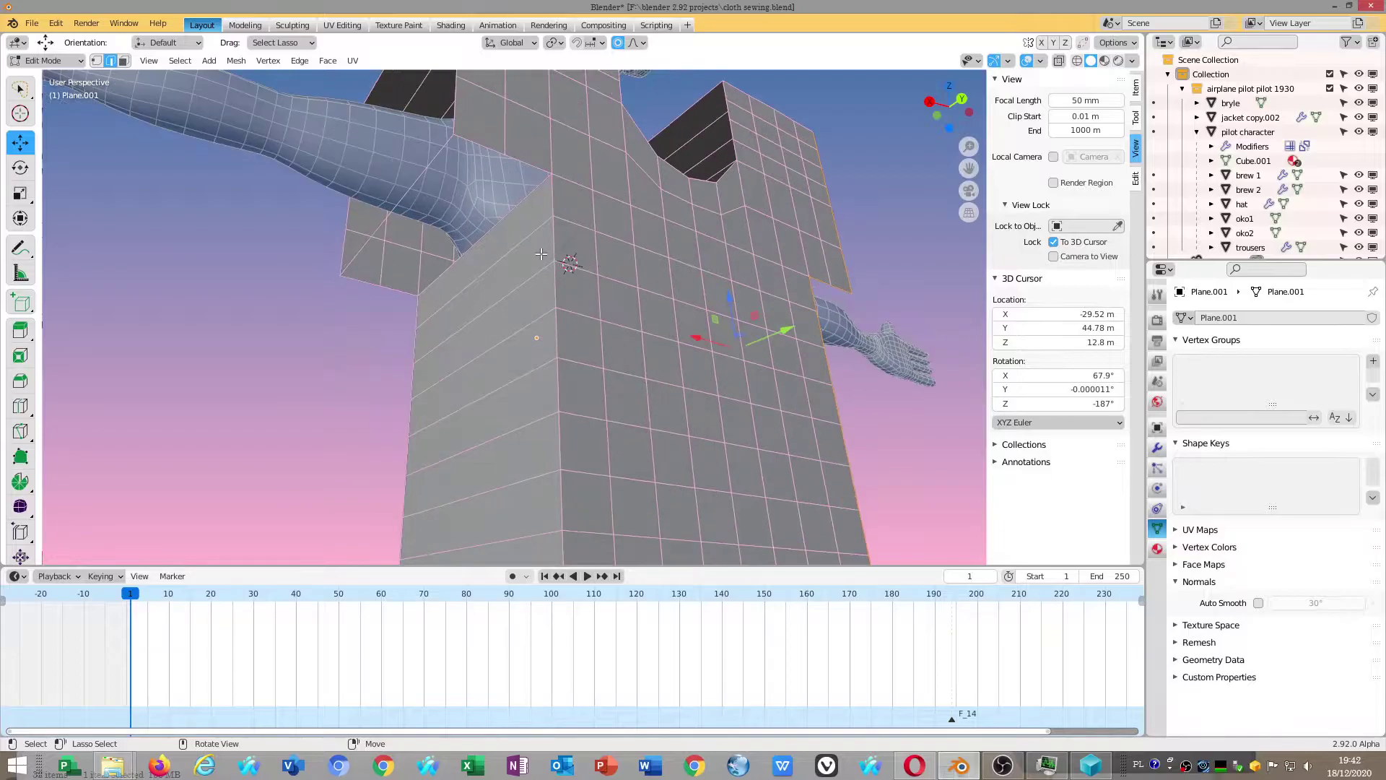
pyautogui.moveTo(531, 280); pyautogui.dragTo(603, 369, button='middle')
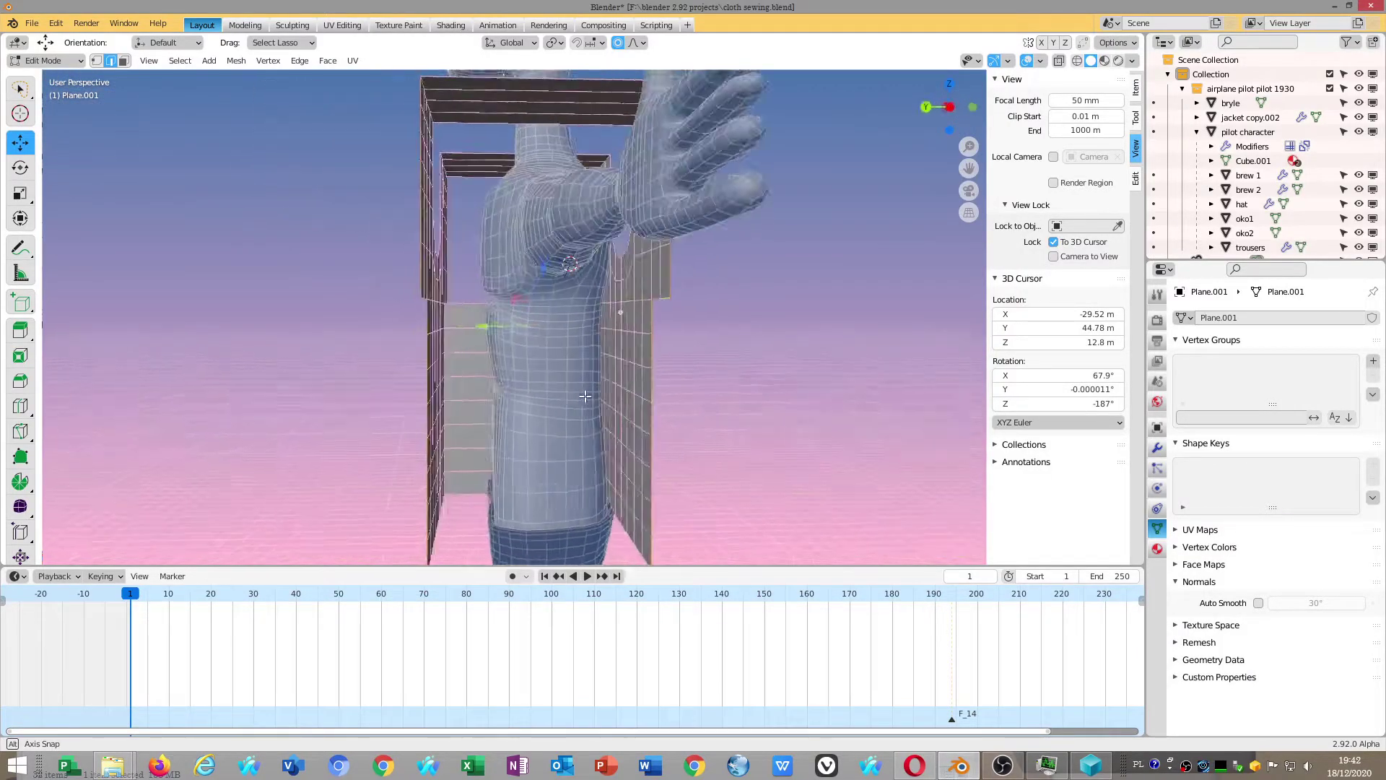
pyautogui.hotkey('ctrl', 'e')
# Bridge the side edge loops, then select the sleeve and shoulder edge loops
pyautogui.click(604, 368)
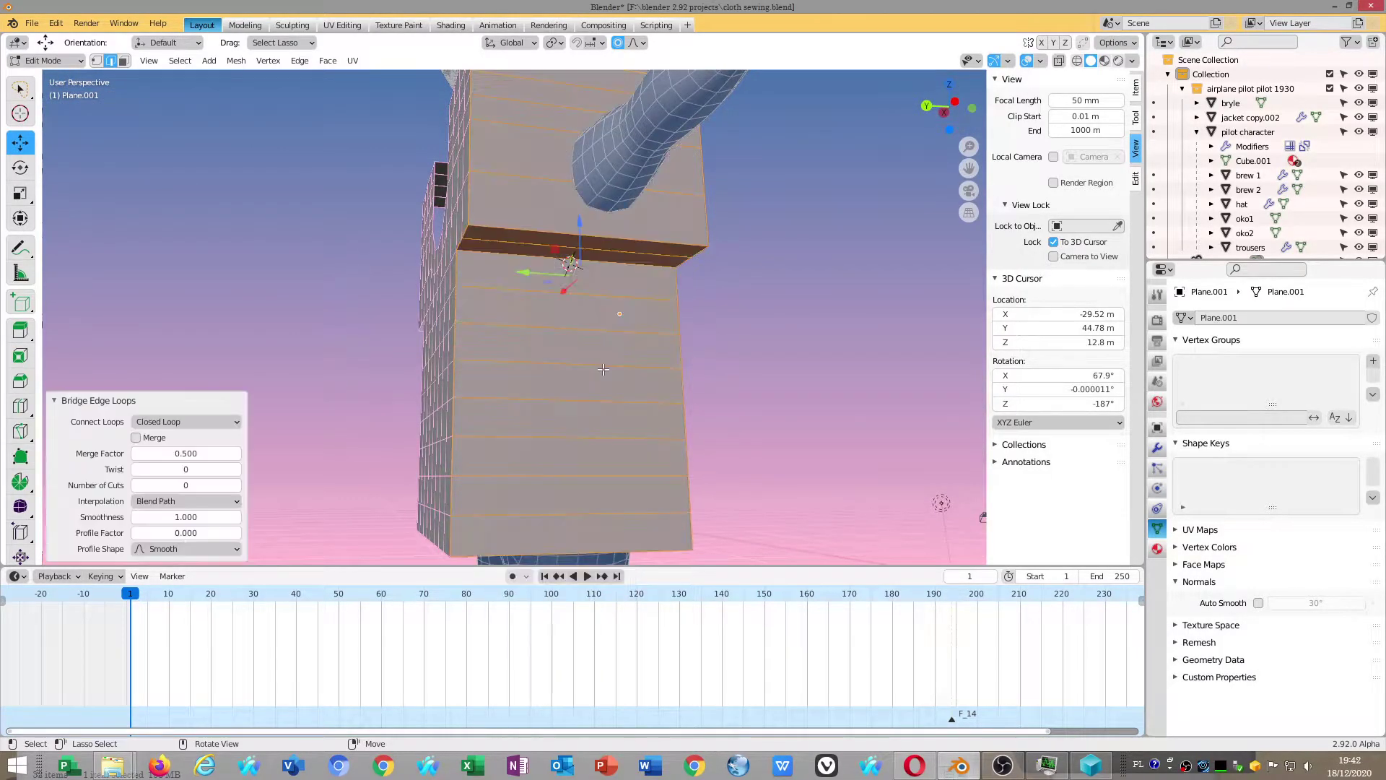
pyautogui.moveTo(678, 374); pyautogui.dragTo(479, 147, button='middle')
pyautogui.hotkey('alt', 'a')
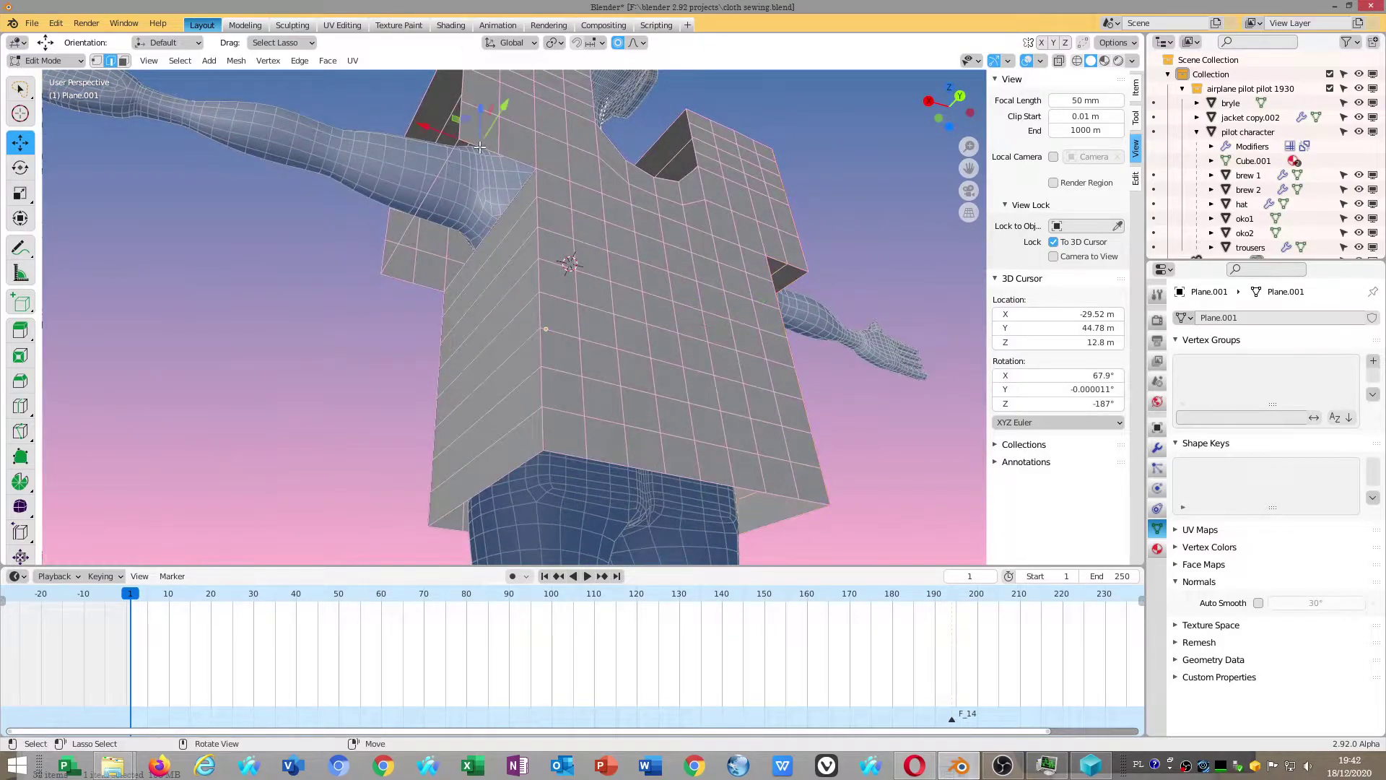
pyautogui.click(422, 214)
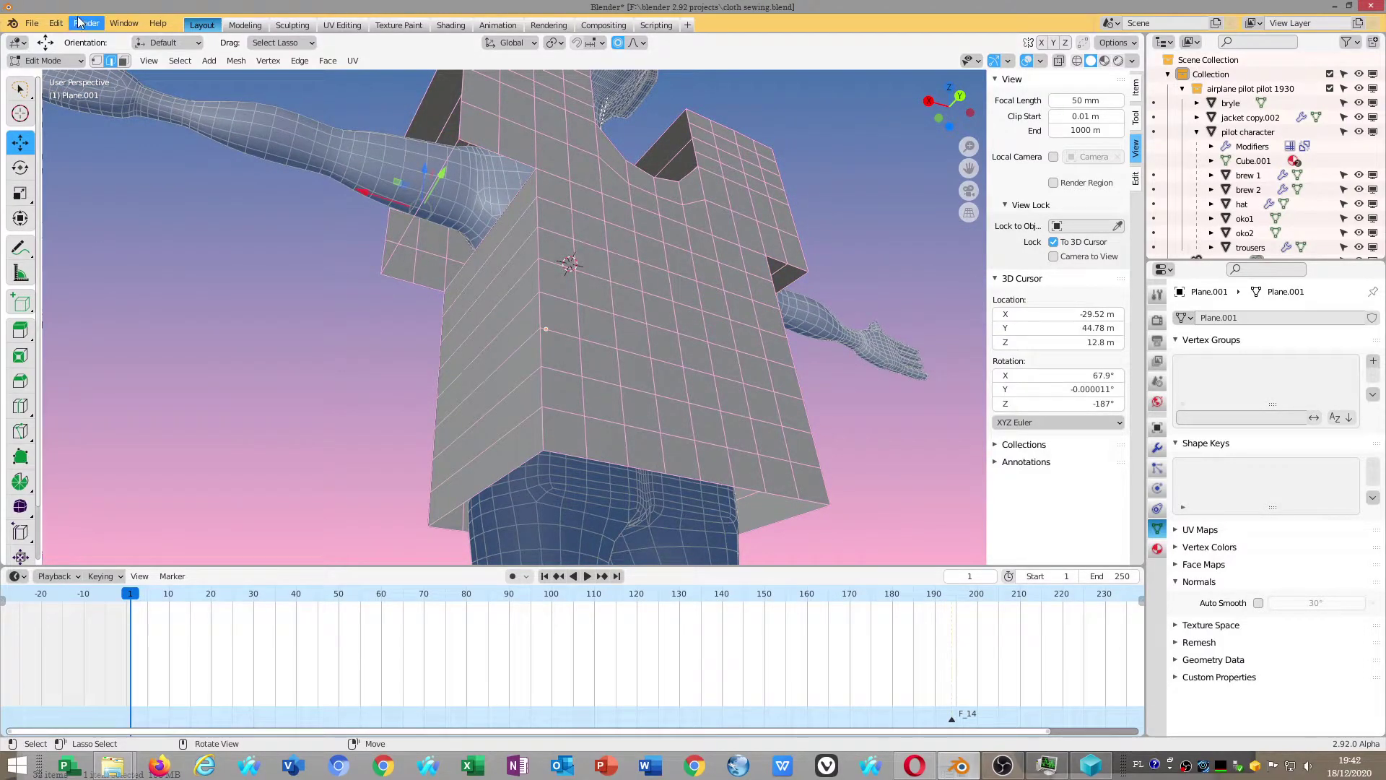
pyautogui.keyDown('alt'); pyautogui.keyDown('shift'); pyautogui.click(399, 246); pyautogui.keyUp('shift'); pyautogui.keyUp('alt')
pyautogui.rightClick(399, 246)
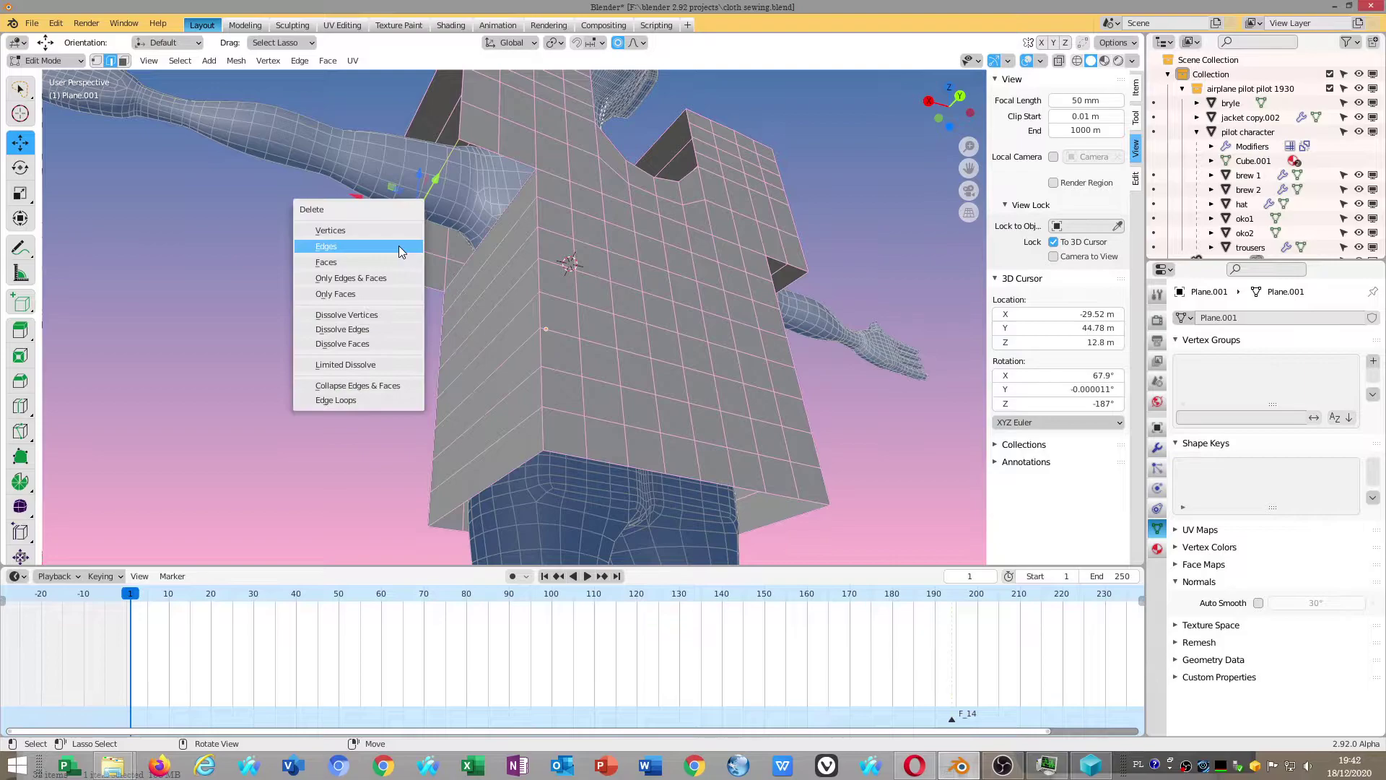
pyautogui.keyDown('alt'); pyautogui.click(432, 283); pyautogui.keyUp('alt')
pyautogui.keyDown('alt'); pyautogui.click(432, 288); pyautogui.keyUp('alt')
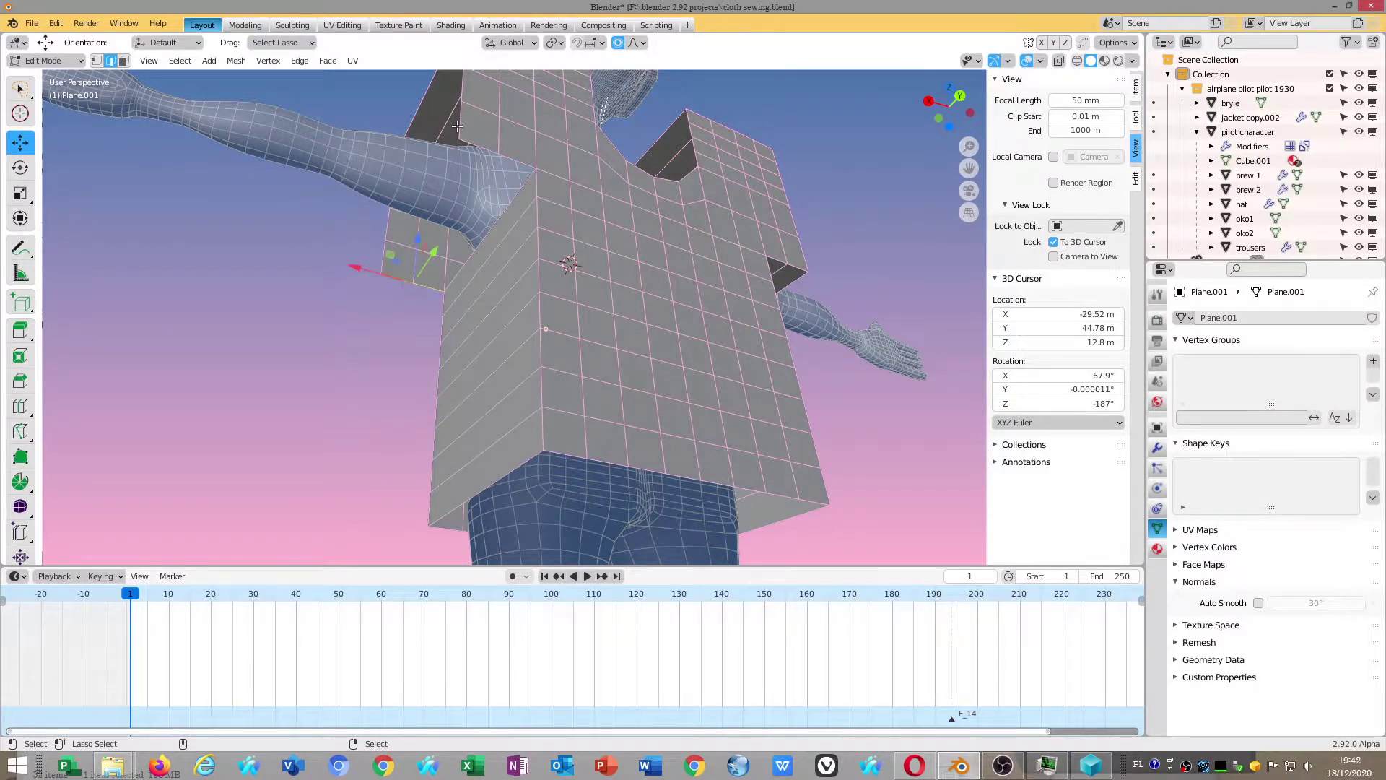
pyautogui.keyDown('alt'); pyautogui.keyDown('shift'); pyautogui.click(477, 153); pyautogui.keyUp('shift'); pyautogui.keyUp('alt')
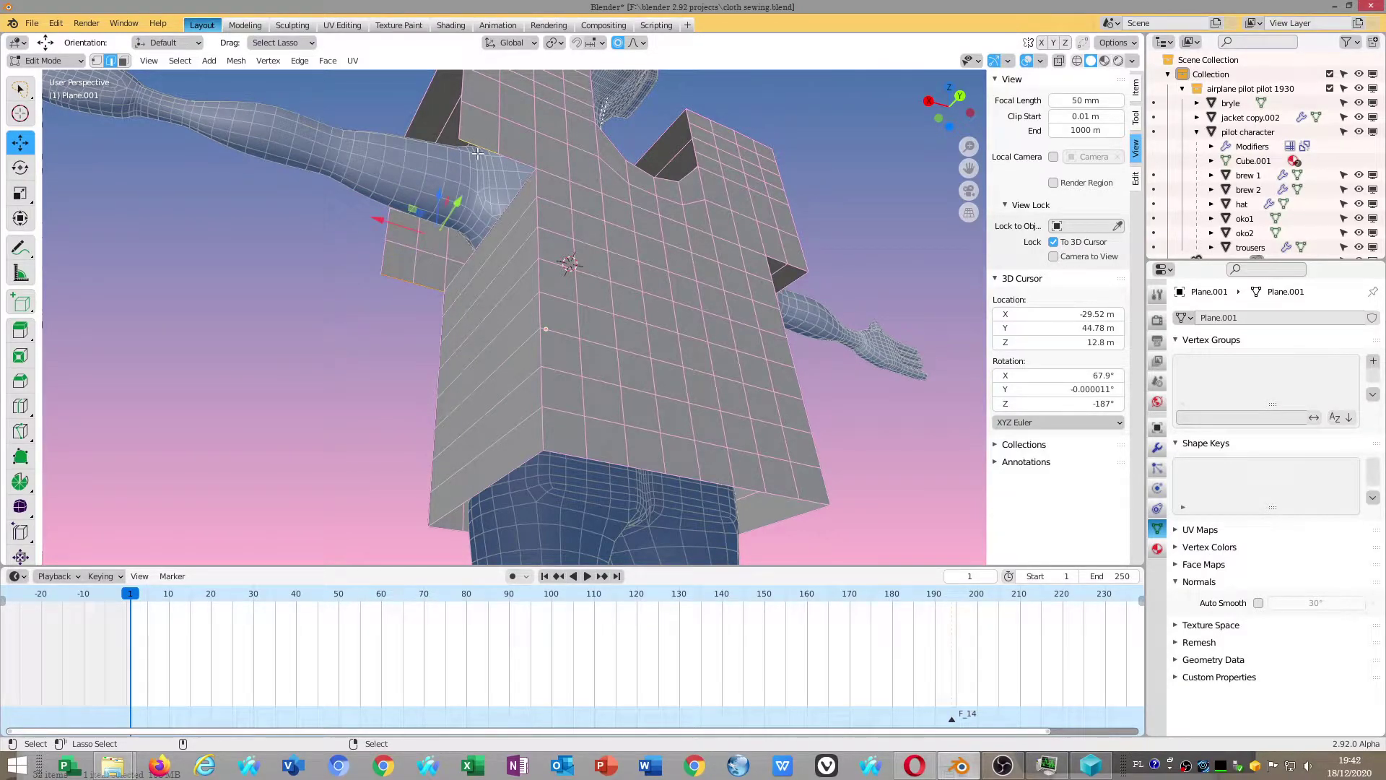
# Bridge the sleeve and shoulder edge loops using an Open Loop connection
pyautogui.hotkey('ctrl', 'e')
pyautogui.click(517, 162)
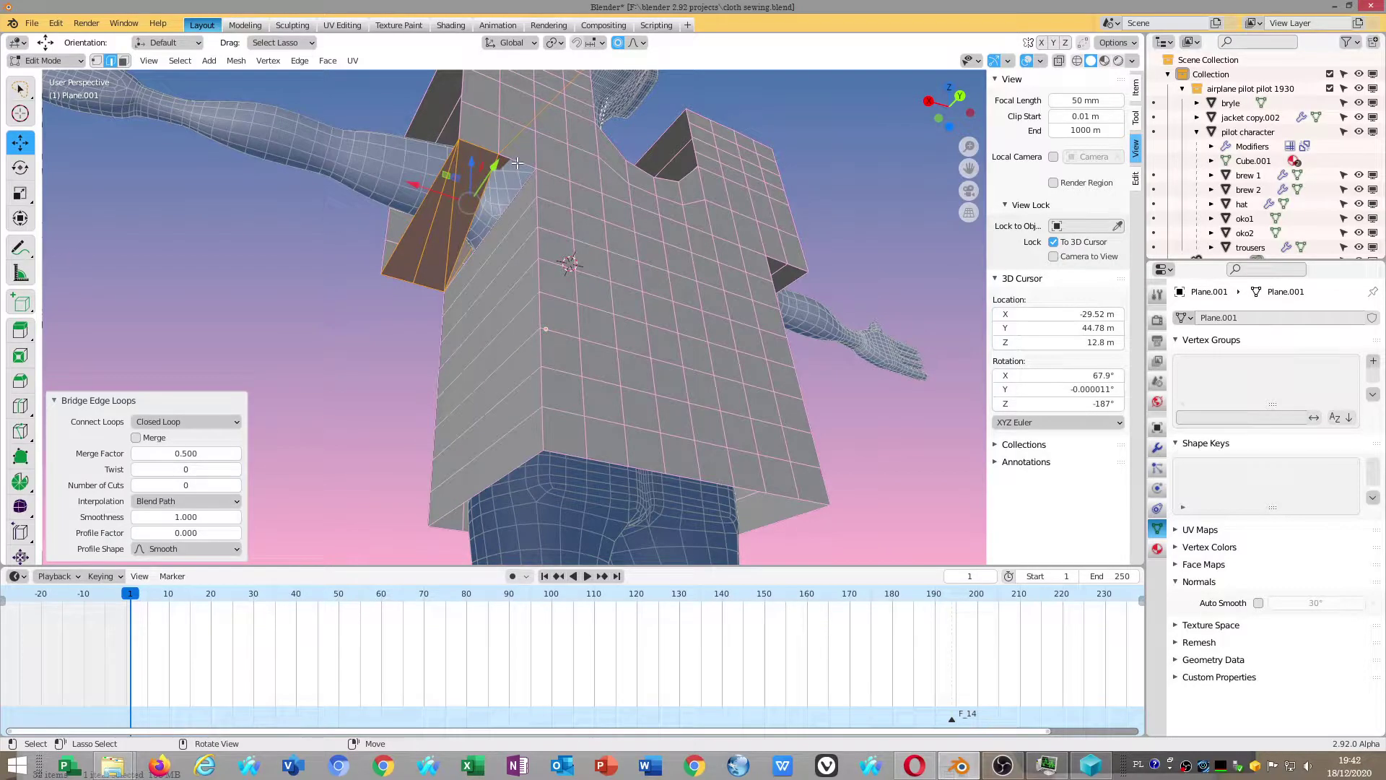
pyautogui.click(151, 424)
pyautogui.click(166, 442)
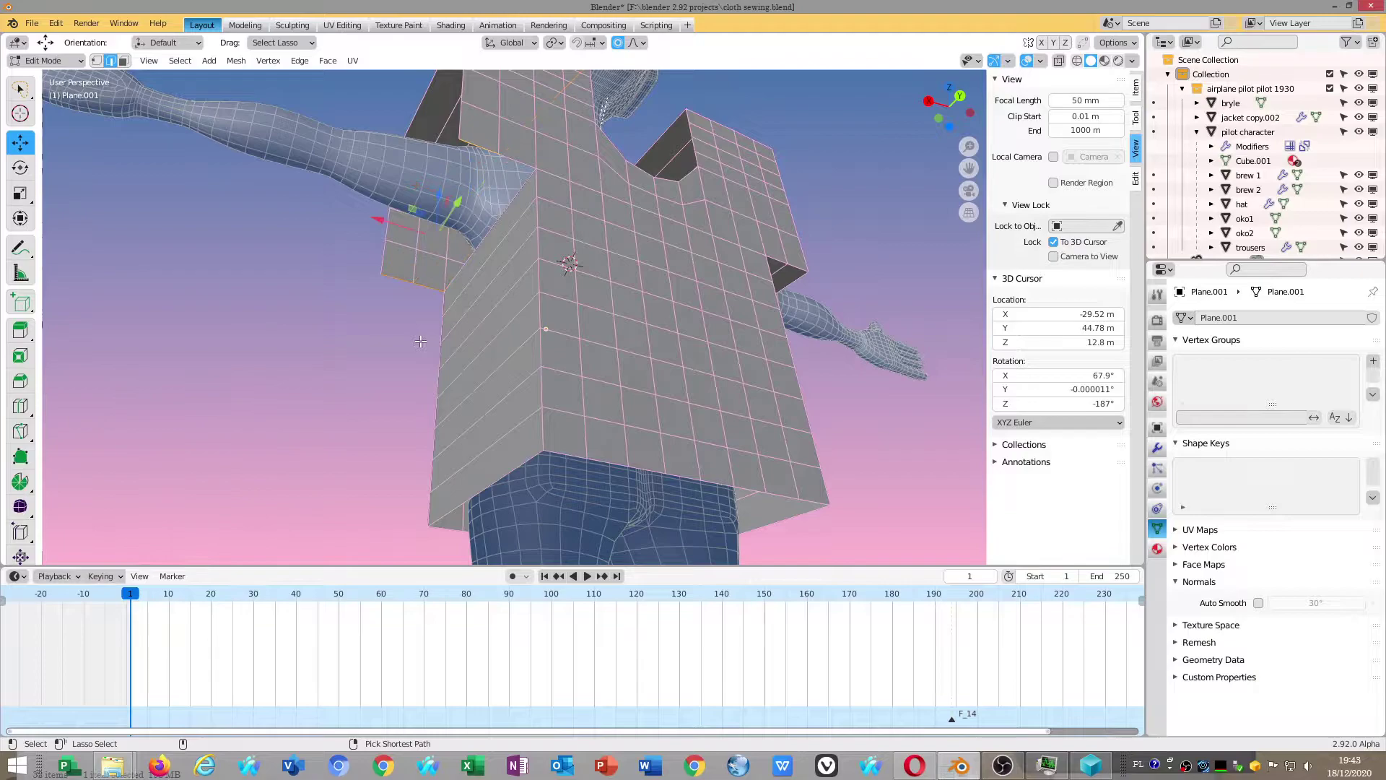
pyautogui.scroll(4, 506, 332)
pyautogui.keyDown('shift'); pyautogui.moveTo(563, 328); pyautogui.dragTo(590, 280, button='middle'); pyautogui.keyUp('shift')
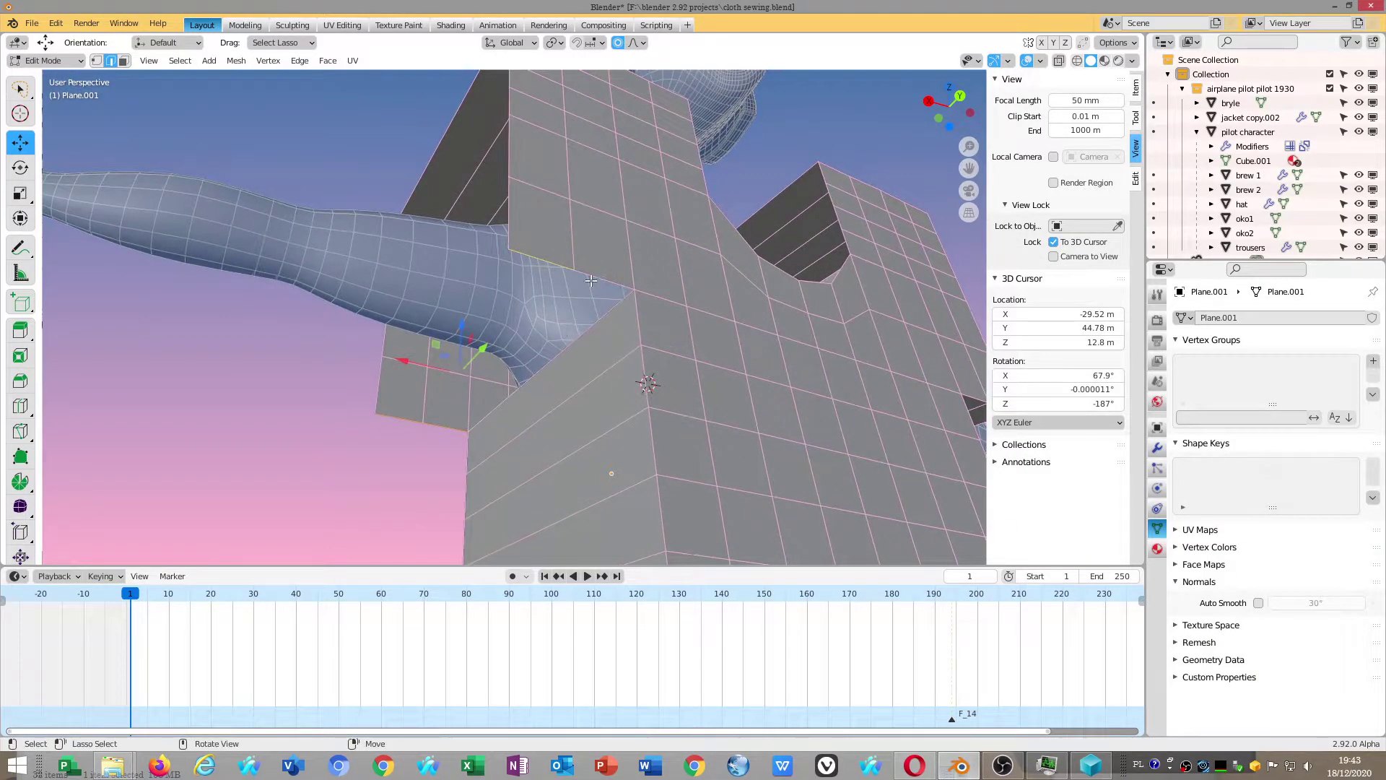
# Shift vertices along Y to align the panels, then bridge the shoulder edge loops
pyautogui.moveTo(547, 233); pyautogui.dragTo(520, 260)
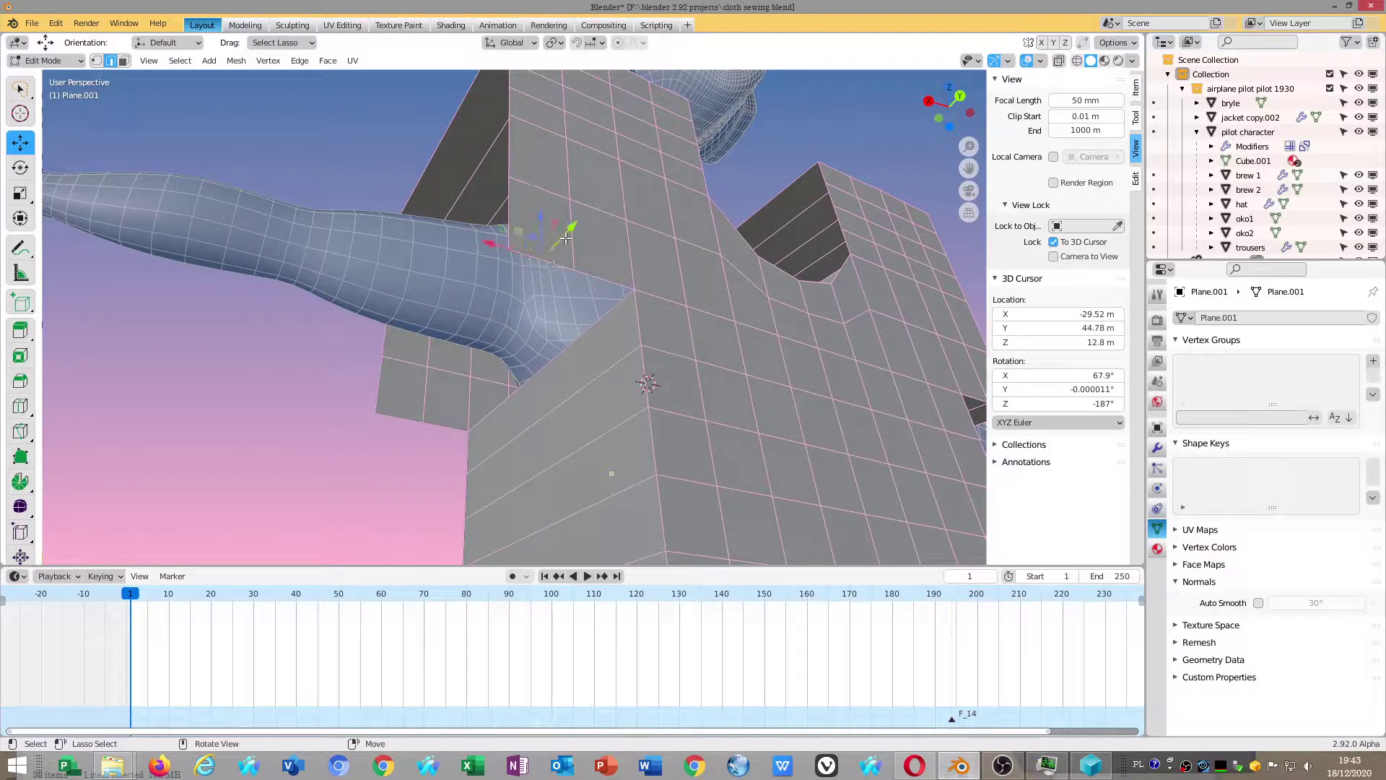
pyautogui.moveTo(559, 232)
pyautogui.mouseDown()
pyautogui.moveTo(545, 249)
pyautogui.moveTo(571, 246)
pyautogui.mouseUp()
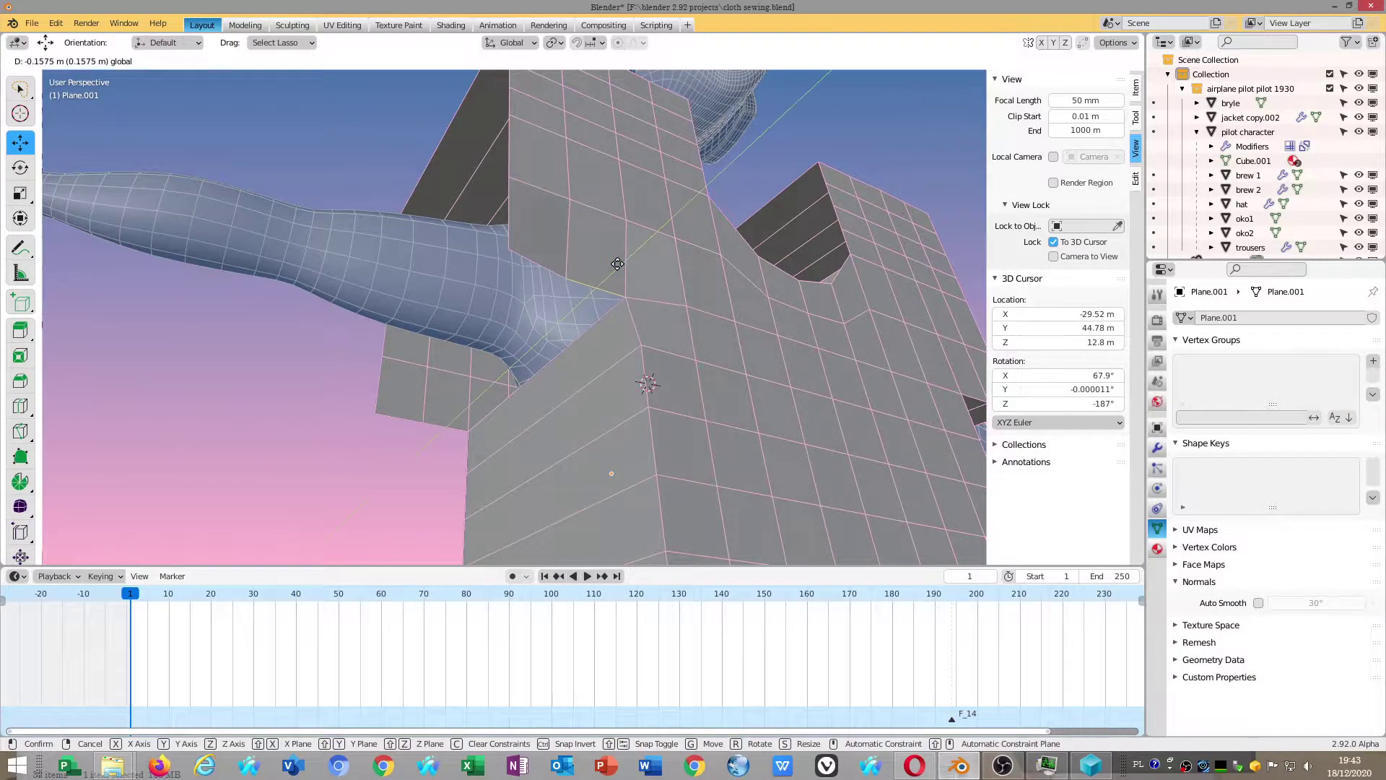
pyautogui.hotkey('alt', 'a')
pyautogui.moveTo(418, 402)
pyautogui.mouseDown()
pyautogui.moveTo(462, 417)
pyautogui.moveTo(403, 433)
pyautogui.moveTo(515, 420)
pyautogui.mouseUp()
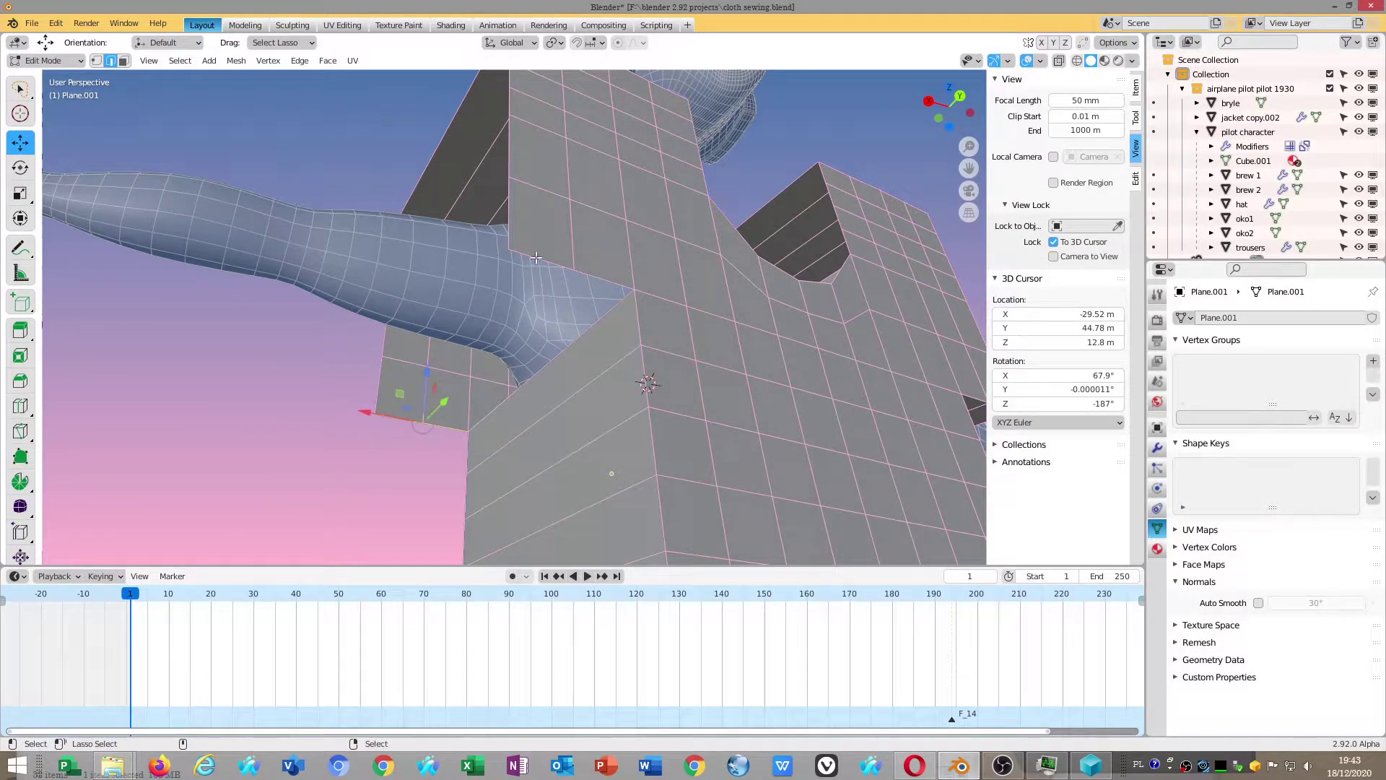
pyautogui.moveTo(536, 258); pyautogui.dragTo(613, 279)
pyautogui.hotkey('ctrl', 'e')
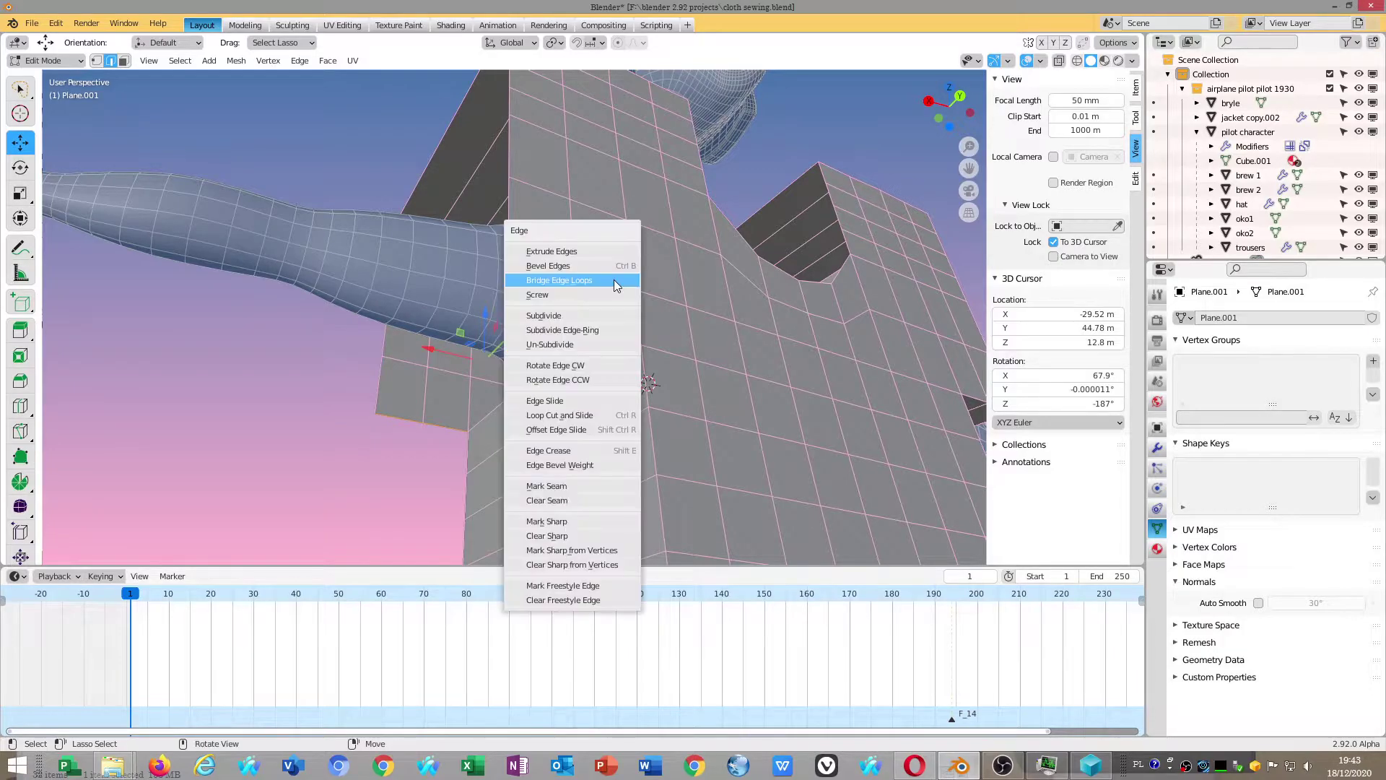
pyautogui.click(613, 279)
pyautogui.scroll(-4, 628, 301)
pyautogui.moveTo(629, 301)
pyautogui.mouseDown(button='middle')
pyautogui.moveTo(825, 398)
pyautogui.moveTo(700, 355)
pyautogui.moveTo(859, 363)
pyautogui.moveTo(176, 74)
pyautogui.mouseUp(button='middle')
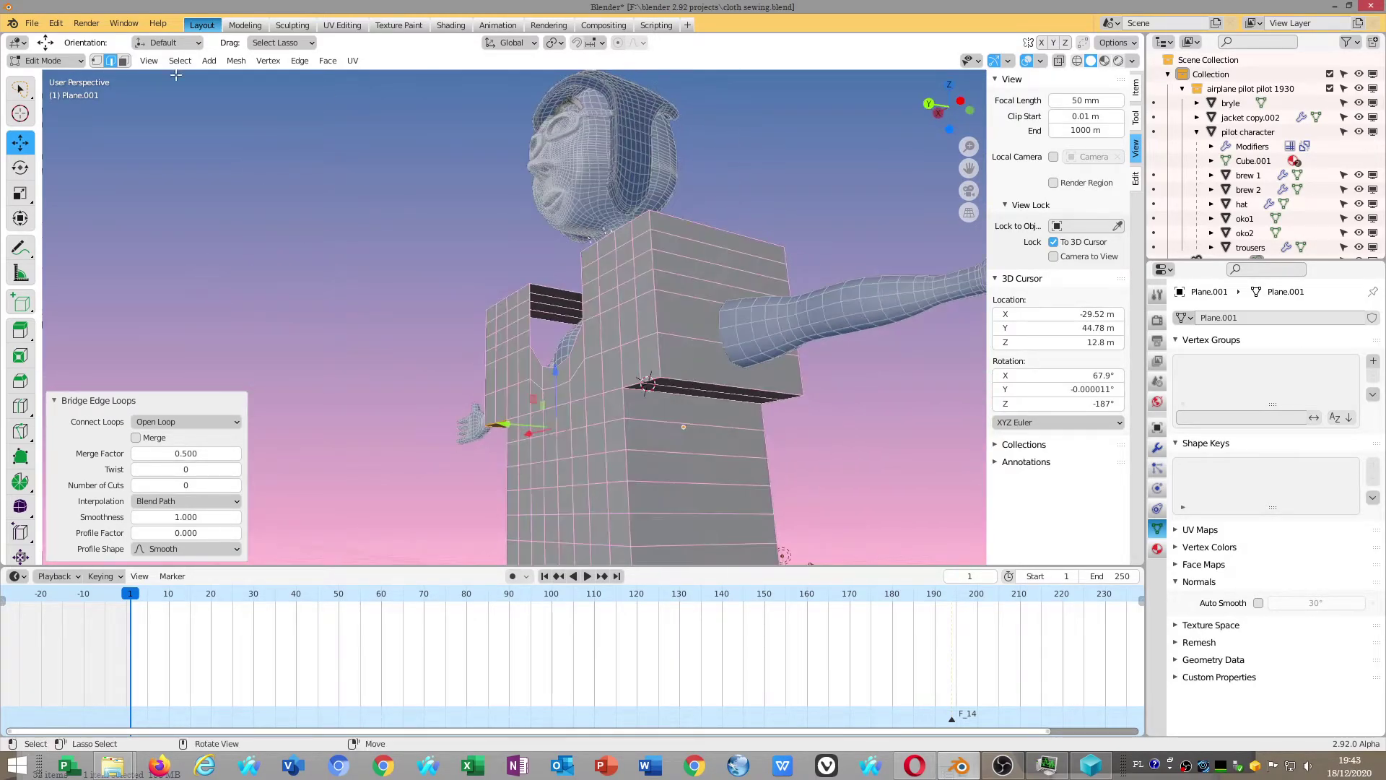
# Circle-select the upper shoulder block's faces, delete them, and orbit to inspect the jacket
pyautogui.keyDown('alt'); pyautogui.click(687, 233); pyautogui.keyUp('alt')
pyautogui.rightClick(682, 259)
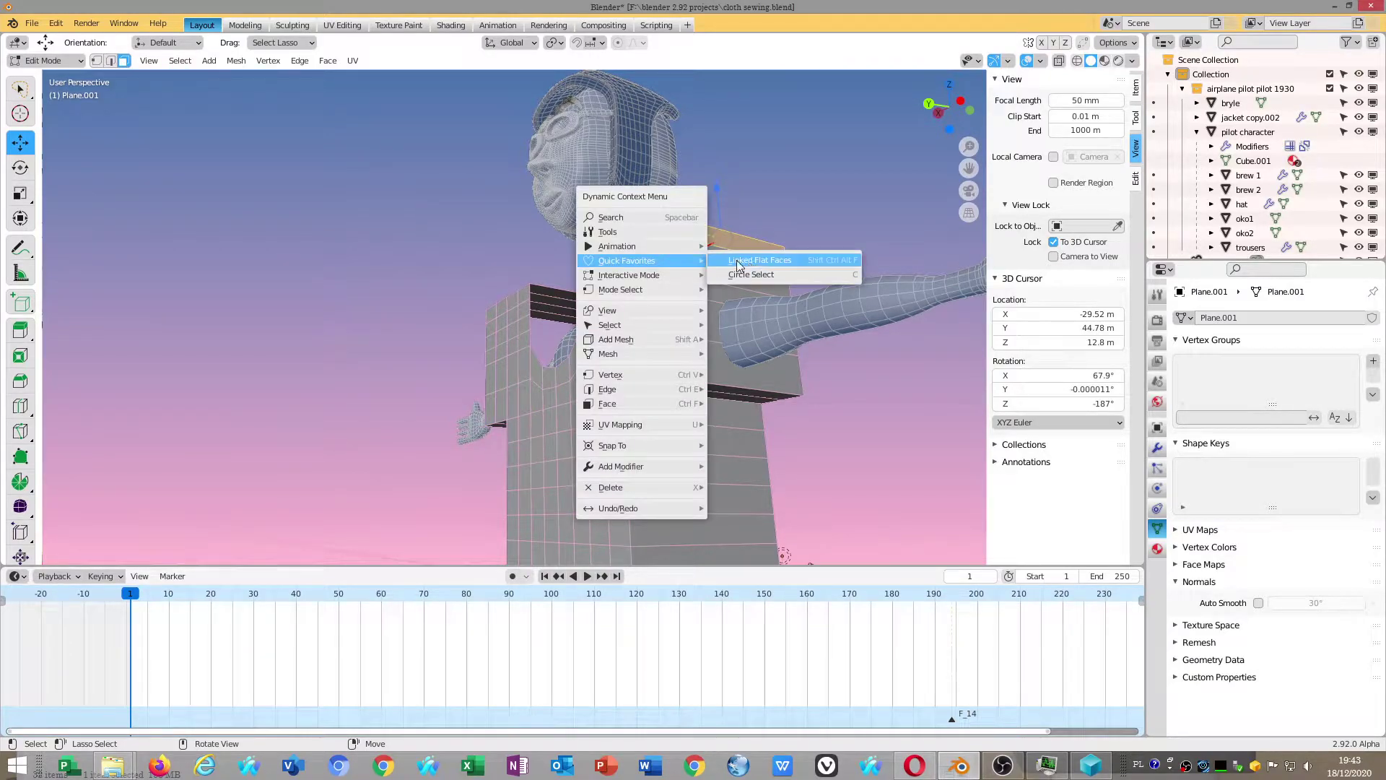
pyautogui.press('Escape')
pyautogui.press('c')
pyautogui.moveTo(724, 271); pyautogui.dragTo(699, 341)
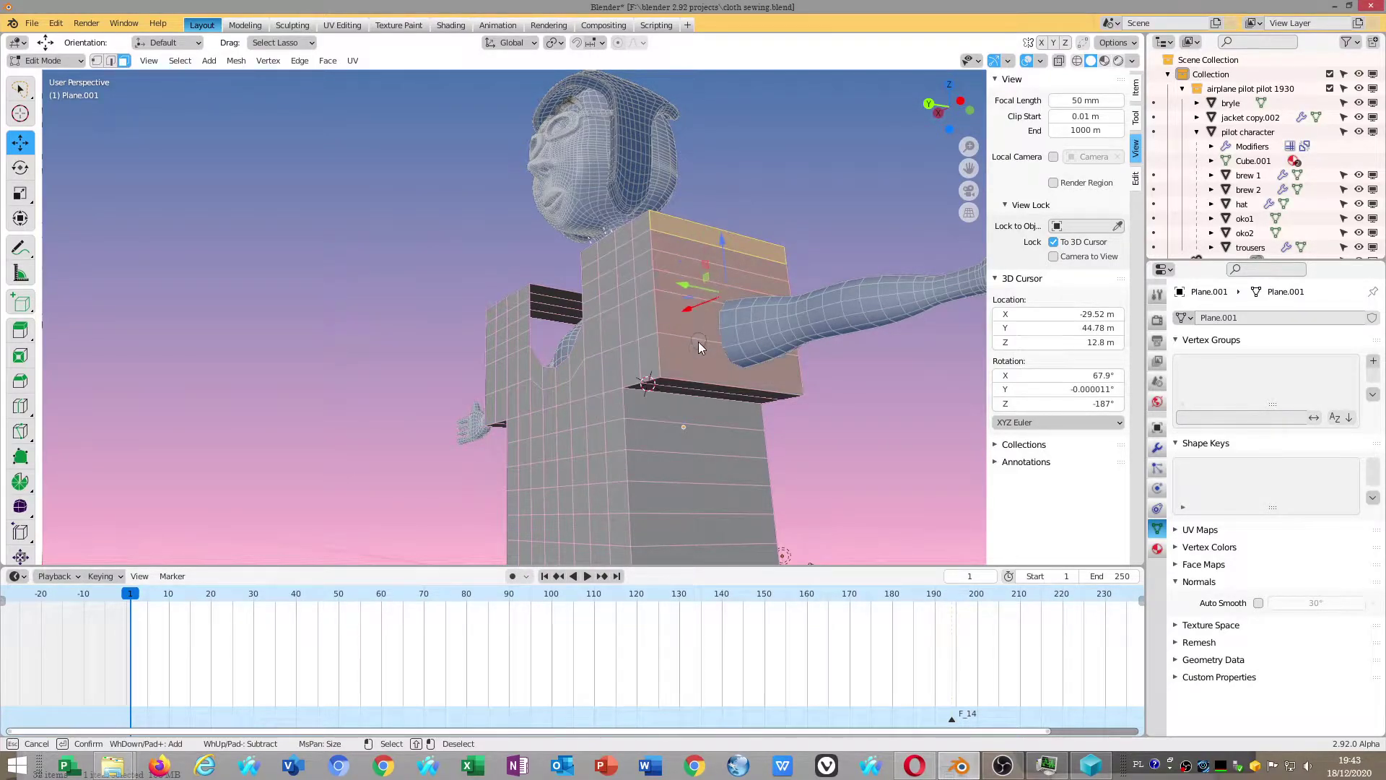
pyautogui.rightClick(699, 341)
pyautogui.press('x')
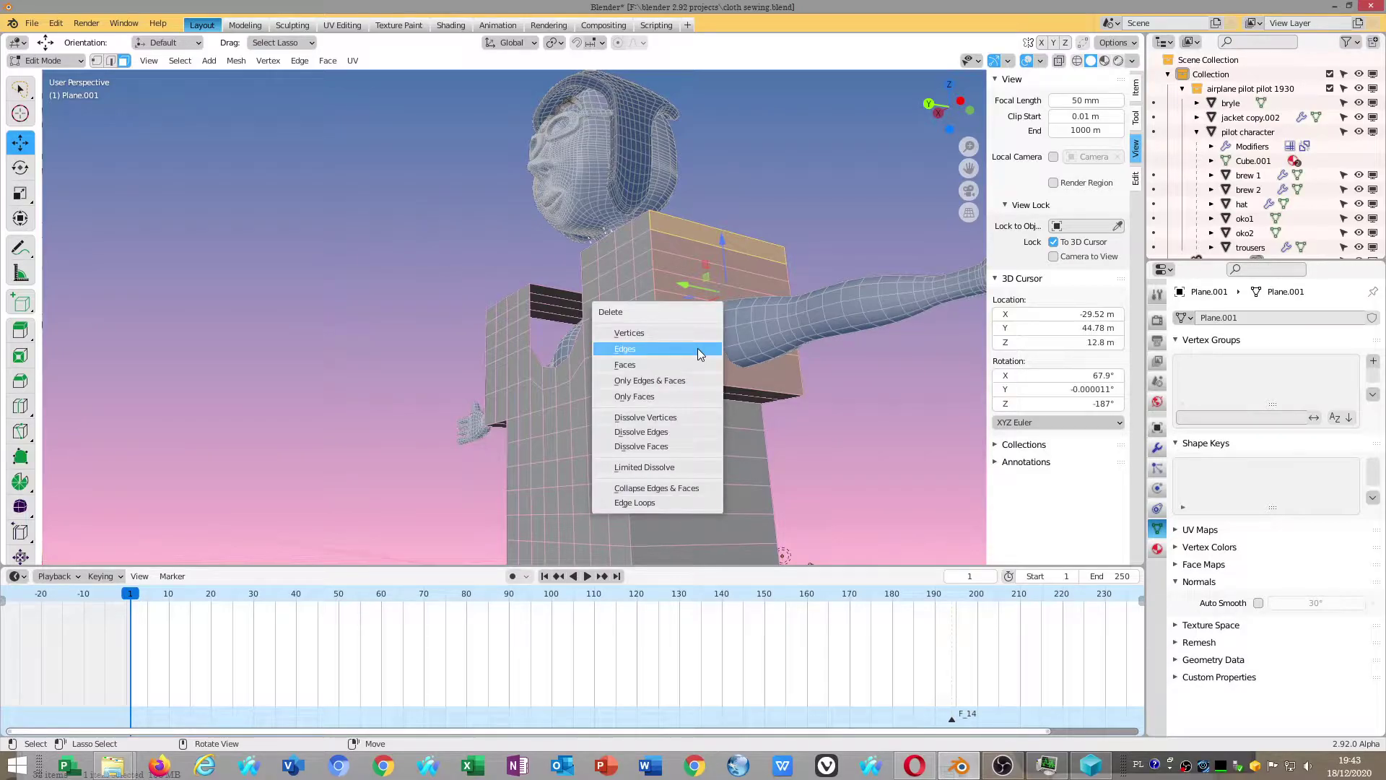
pyautogui.click(686, 359)
pyautogui.moveTo(717, 375)
pyautogui.mouseDown(button='middle')
pyautogui.moveTo(708, 528)
pyautogui.moveTo(678, 398)
pyautogui.mouseUp(button='middle')
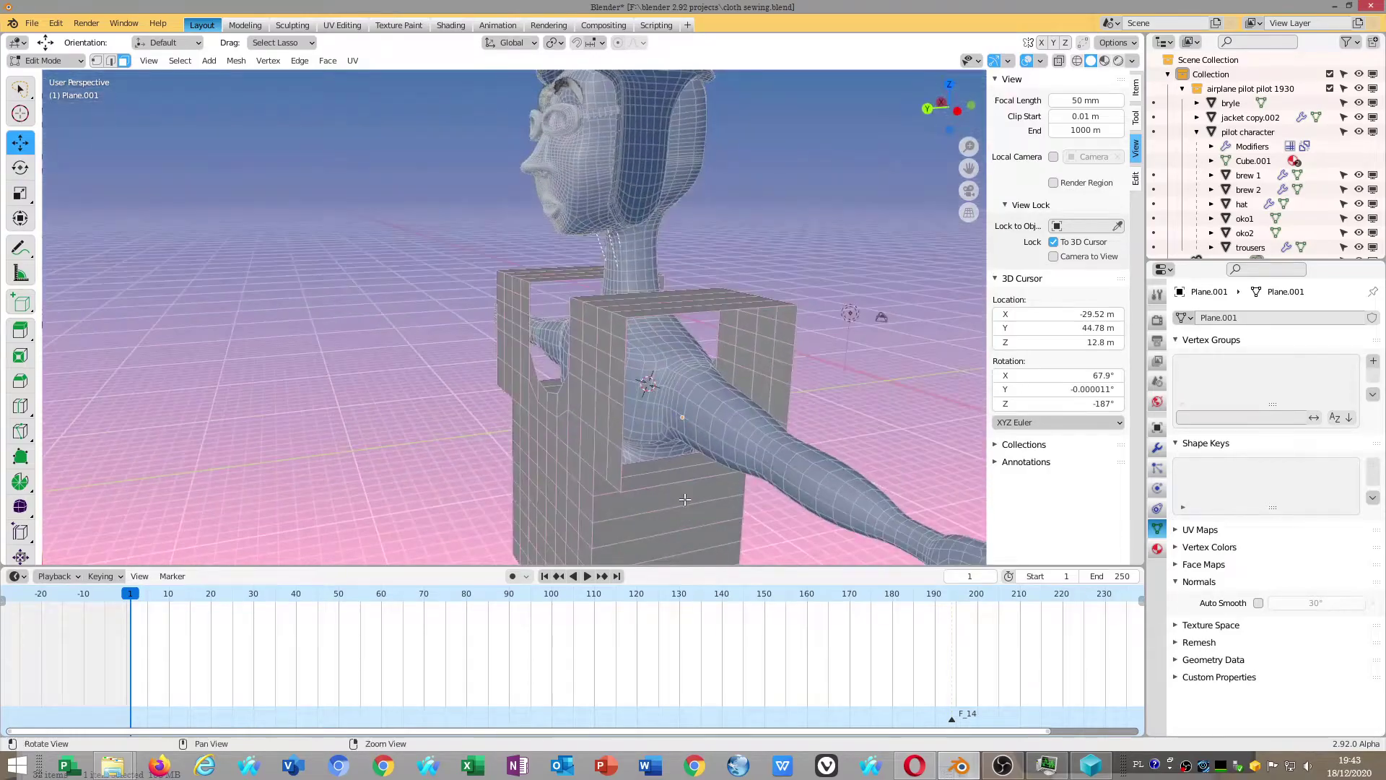
pyautogui.moveTo(676, 390)
pyautogui.mouseDown(button='middle')
pyautogui.moveTo(717, 443)
pyautogui.moveTo(781, 327)
pyautogui.mouseUp(button='middle')
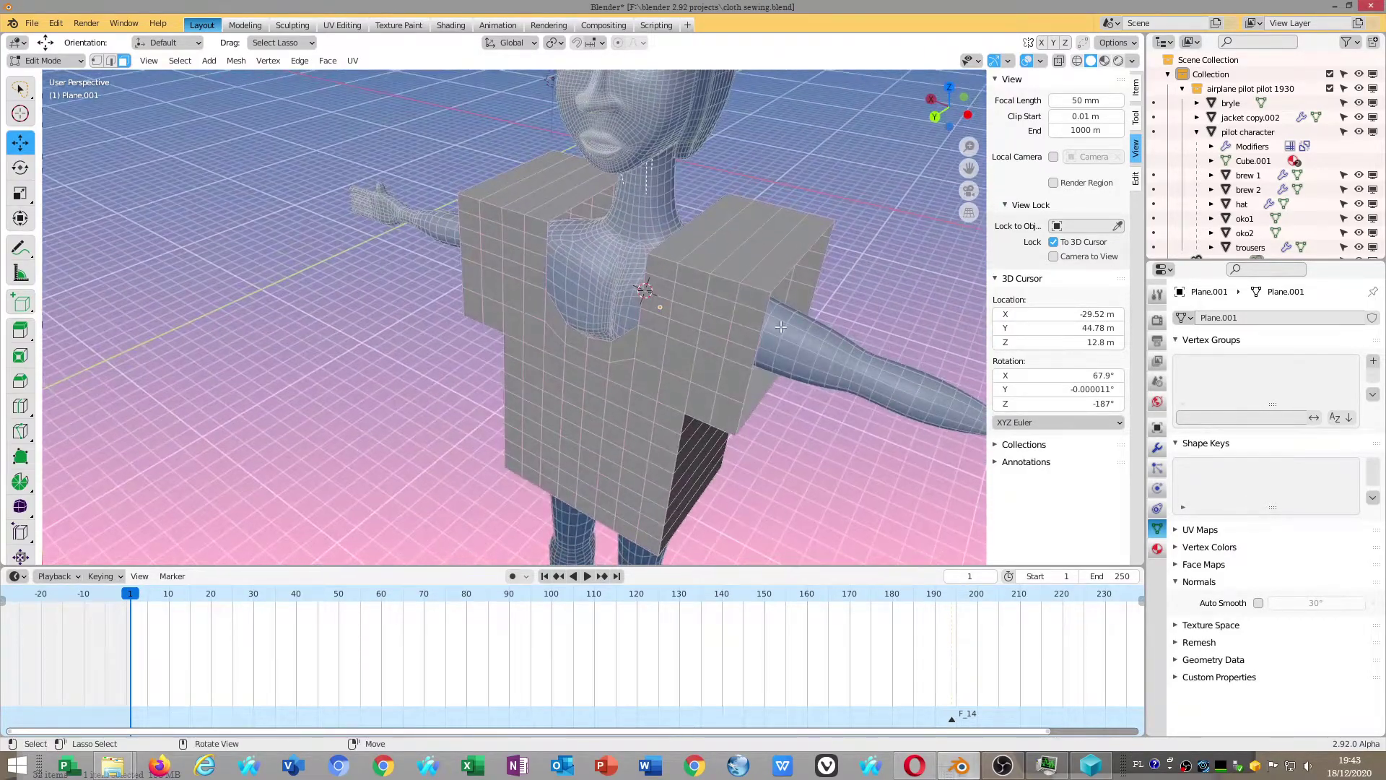
pyautogui.moveTo(635, 265)
pyautogui.mouseDown(button='middle')
pyautogui.moveTo(624, 312)
pyautogui.moveTo(594, 306)
pyautogui.moveTo(628, 338)
pyautogui.mouseUp(button='middle')
# Select faces on the shoulder-block top and left shoulder with circle select
pyautogui.keyDown('alt'); pyautogui.click(627, 337); pyautogui.keyUp('alt')
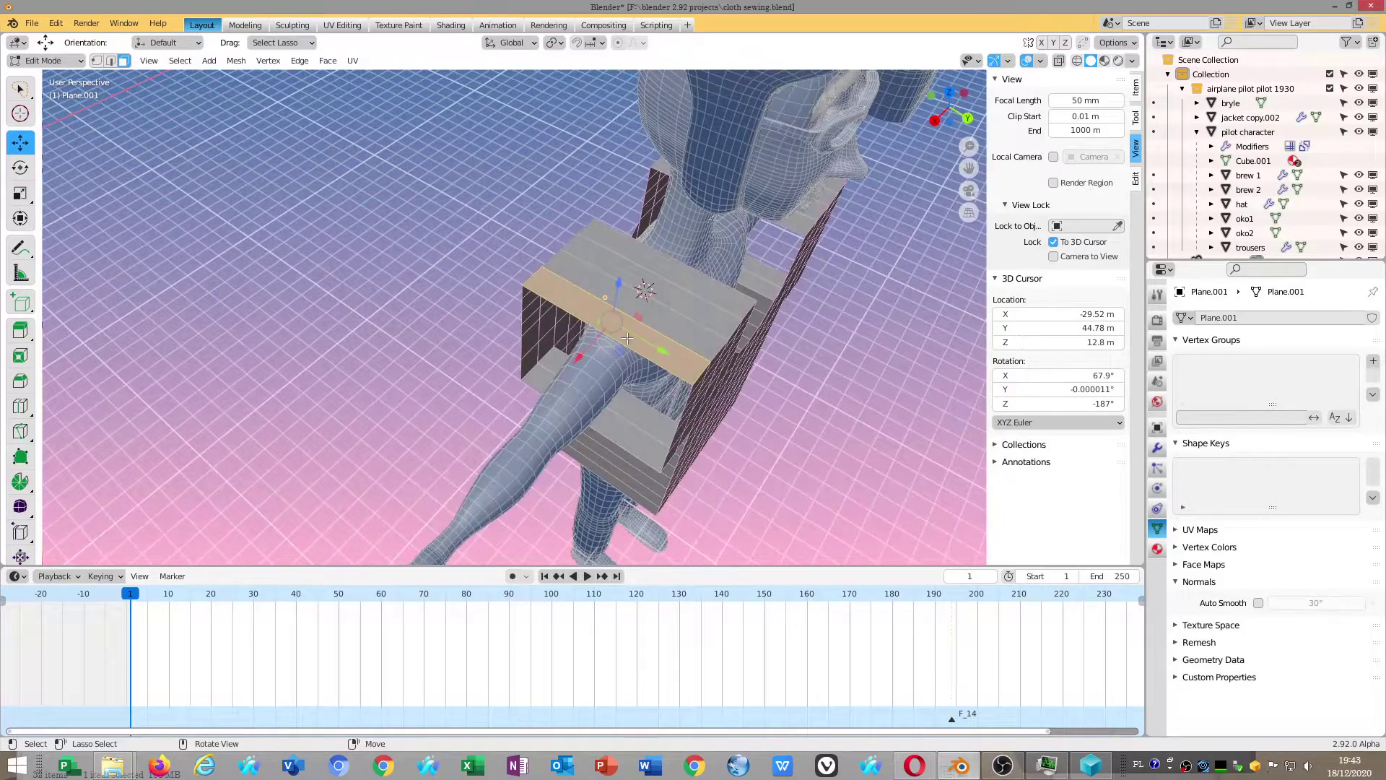
pyautogui.press('ctrl+KP_Add')
pyautogui.press('ctrl+KP_Add')
pyautogui.press('ctrl+KP_Add')
pyautogui.moveTo(627, 338)
pyautogui.mouseDown(button='middle')
pyautogui.moveTo(735, 438)
pyautogui.moveTo(683, 374)
pyautogui.mouseUp(button='middle')
pyautogui.rightClick(683, 374)
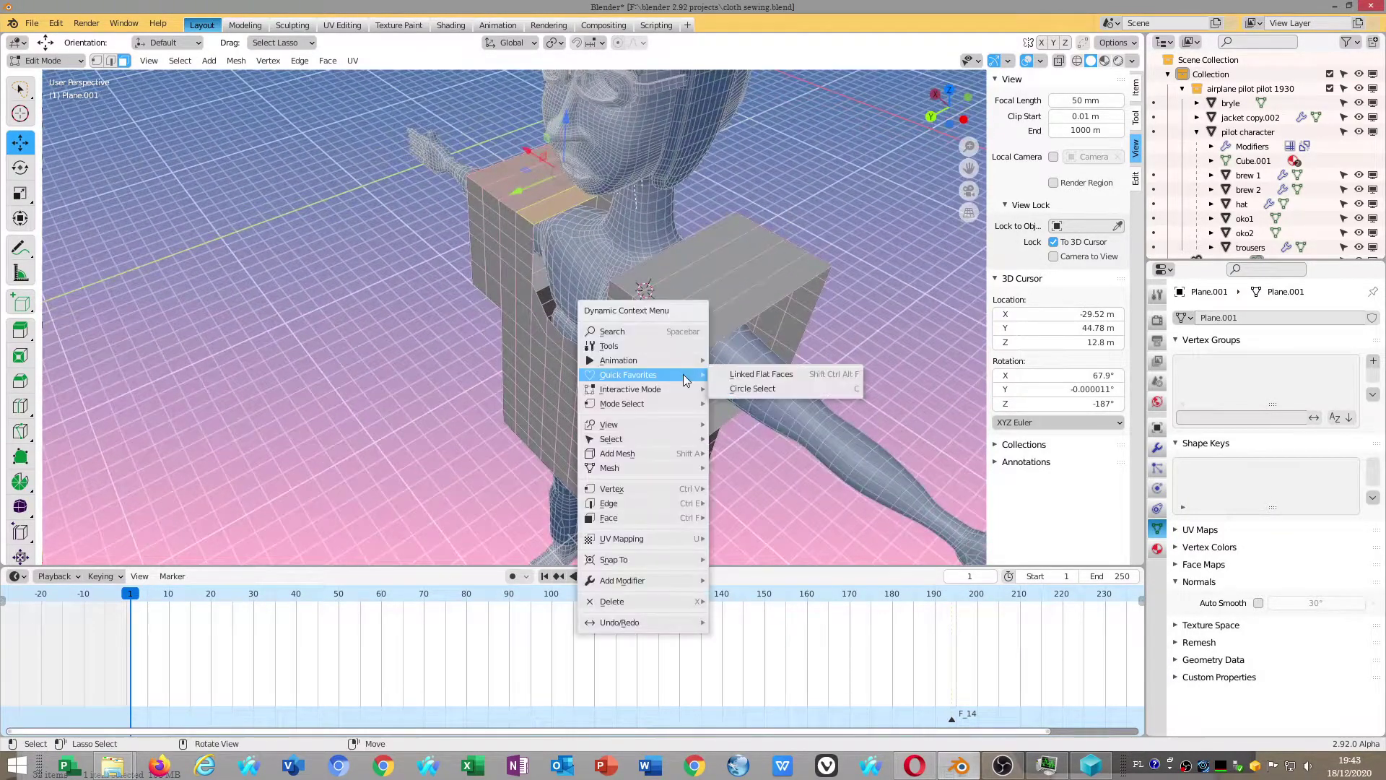
pyautogui.click(763, 390)
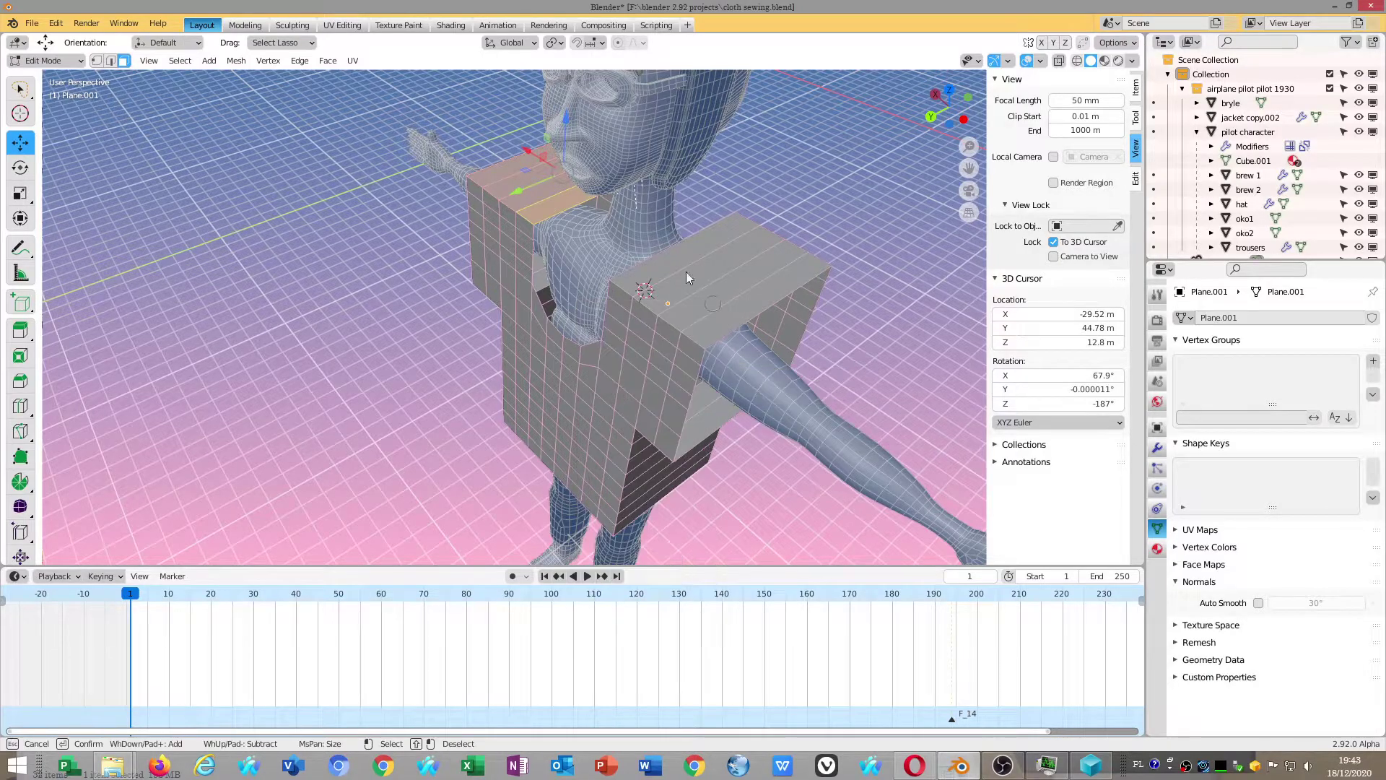
pyautogui.moveTo(680, 268); pyautogui.dragTo(735, 315)
pyautogui.rightClick(757, 478)
# Add the front block's faces to the selection with circle select
pyautogui.moveTo(758, 479); pyautogui.dragTo(672, 340, button='middle')
pyautogui.rightClick(672, 339)
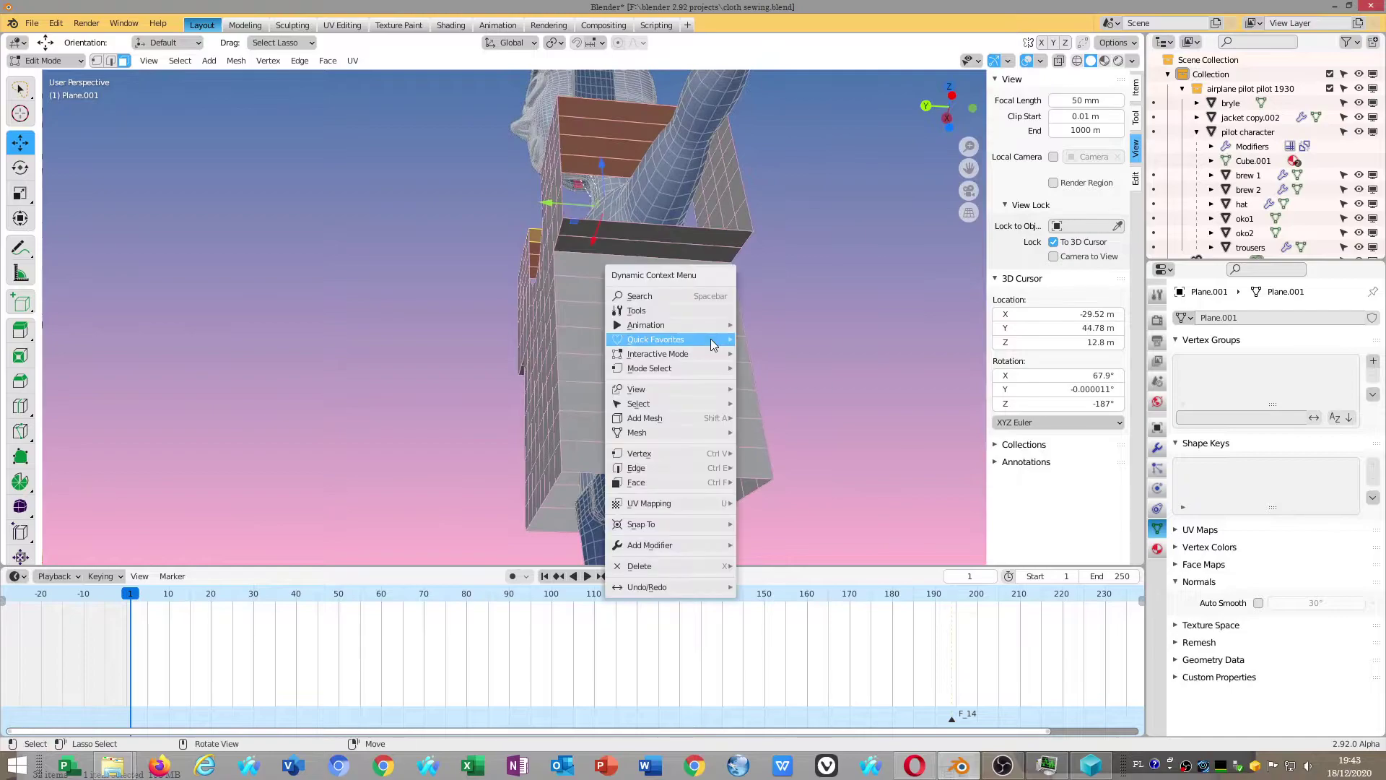
pyautogui.click(774, 352)
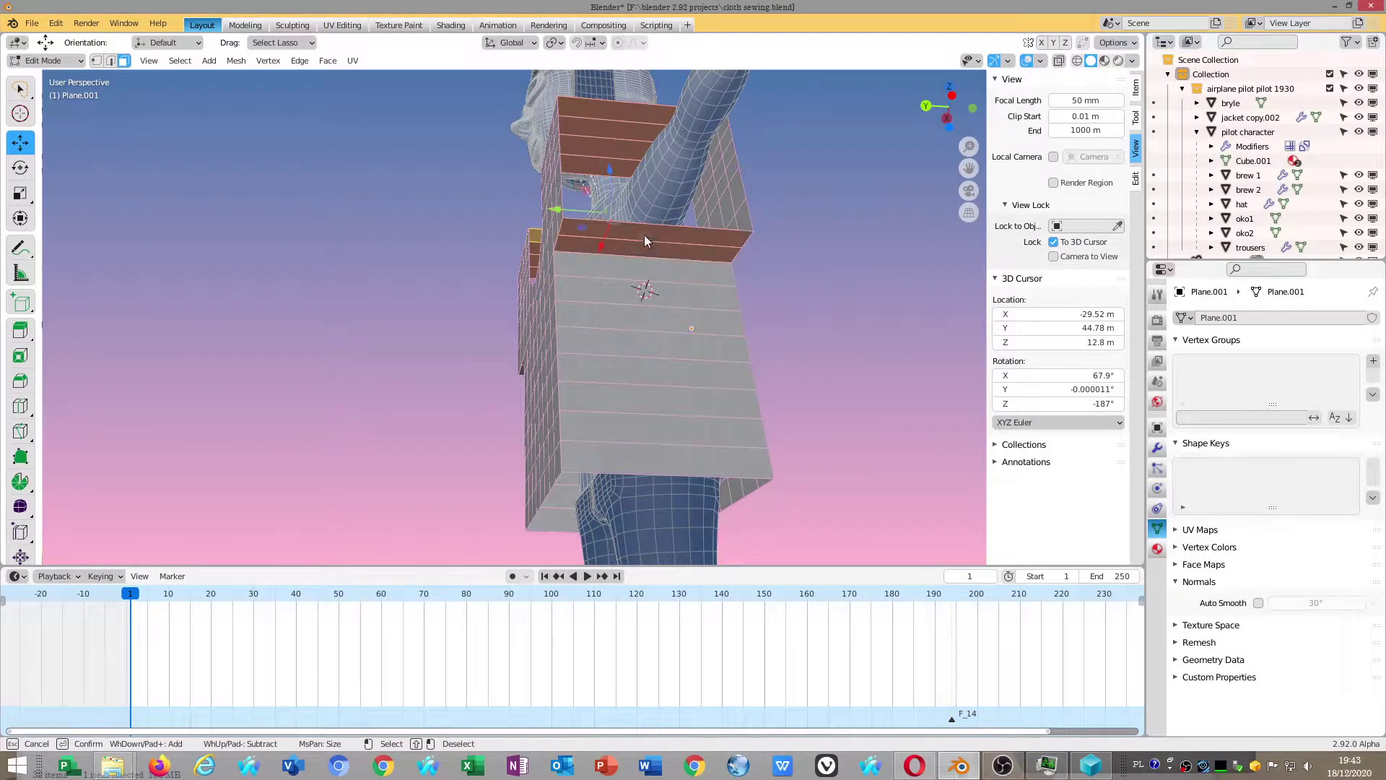
pyautogui.moveTo(643, 235); pyautogui.dragTo(643, 400)
pyautogui.rightClick(664, 449)
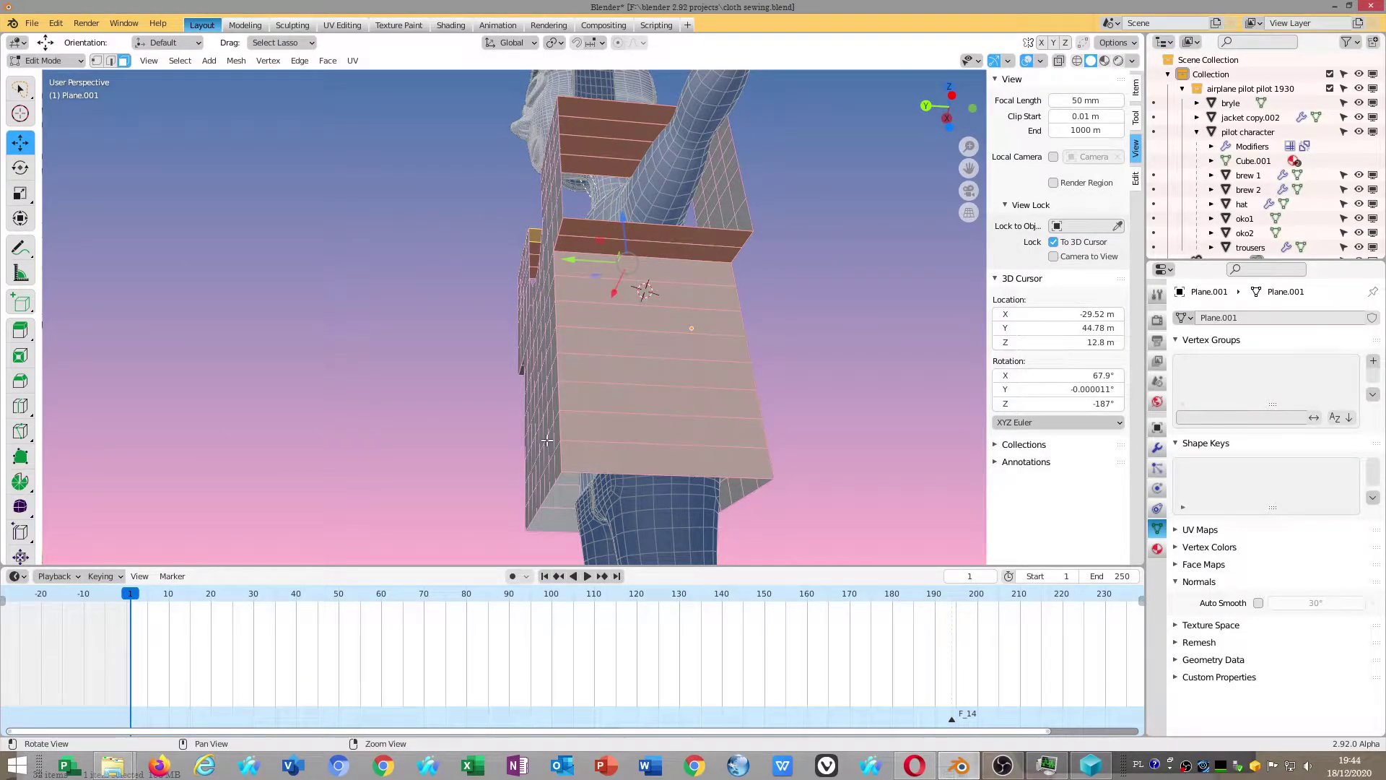
pyautogui.moveTo(665, 449)
pyautogui.mouseDown(button='middle')
pyautogui.moveTo(750, 450)
pyautogui.moveTo(690, 389)
pyautogui.mouseUp(button='middle')
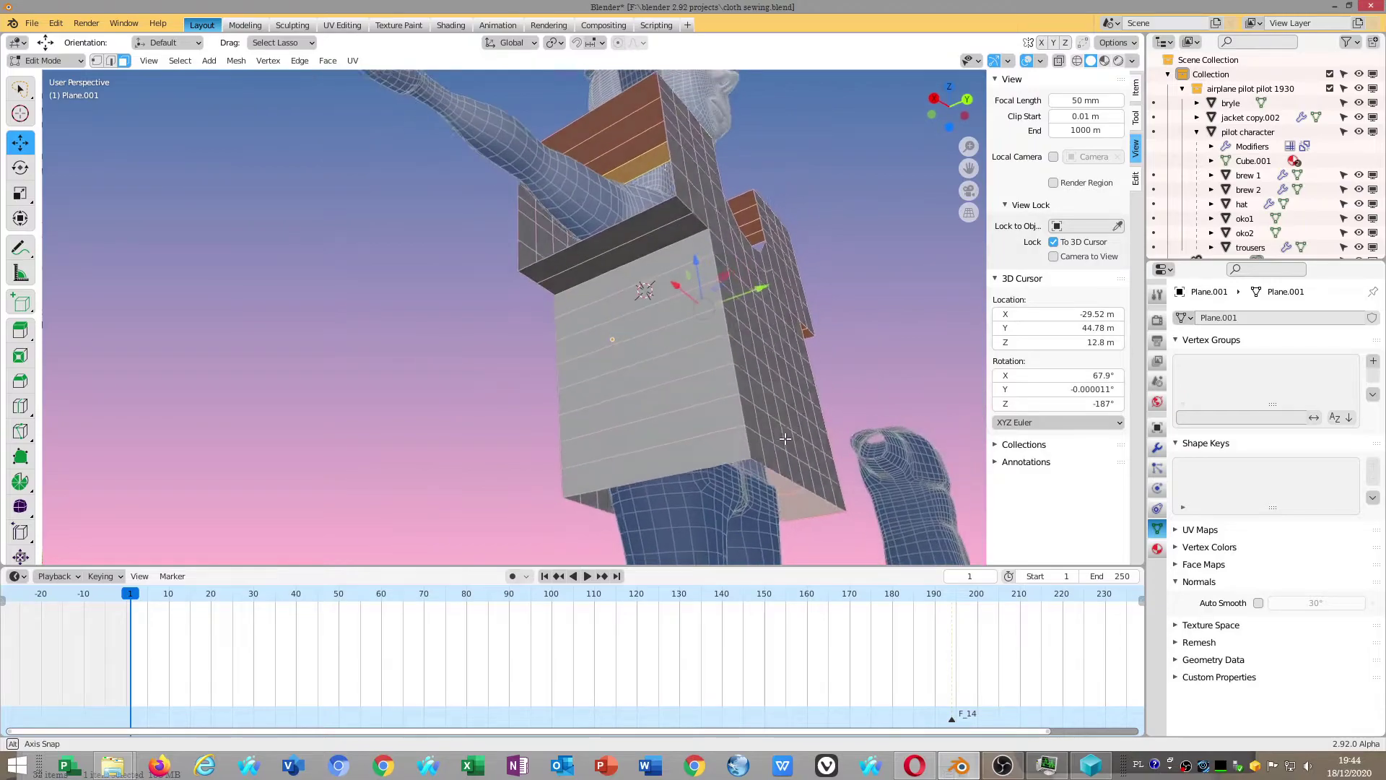
pyautogui.rightClick(689, 389)
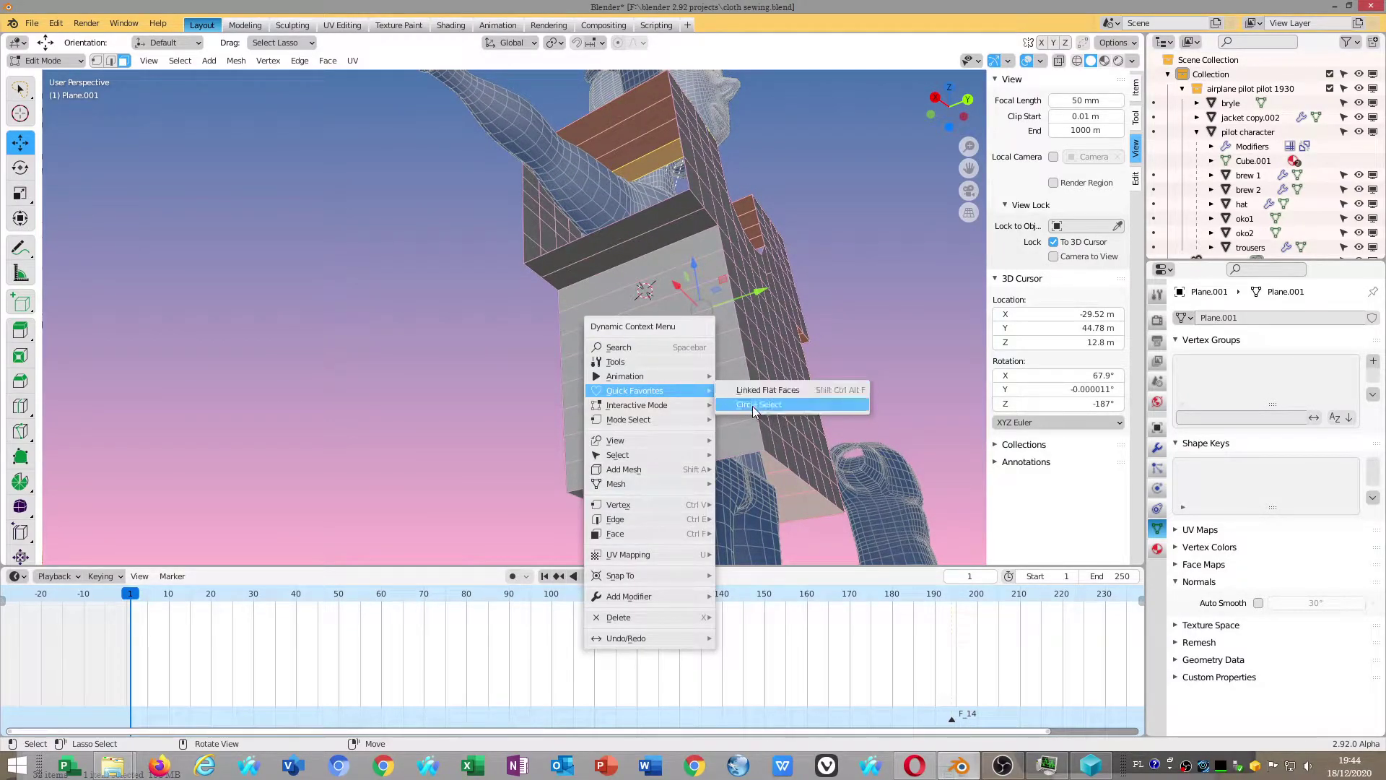
pyautogui.click(753, 405)
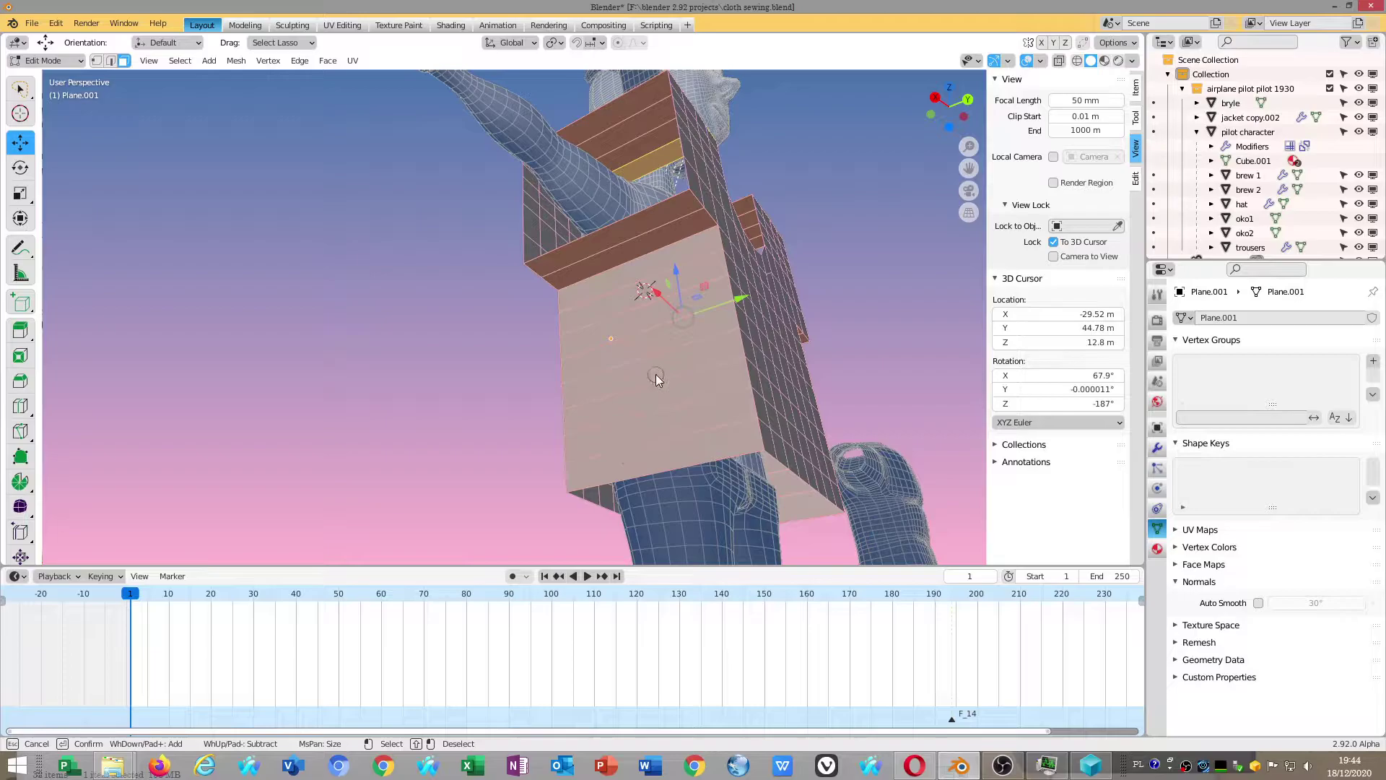
pyautogui.rightClick(621, 408)
pyautogui.moveTo(621, 408)
pyautogui.mouseDown(button='middle')
pyautogui.moveTo(639, 525)
pyautogui.moveTo(670, 48)
pyautogui.mouseUp(button='middle')
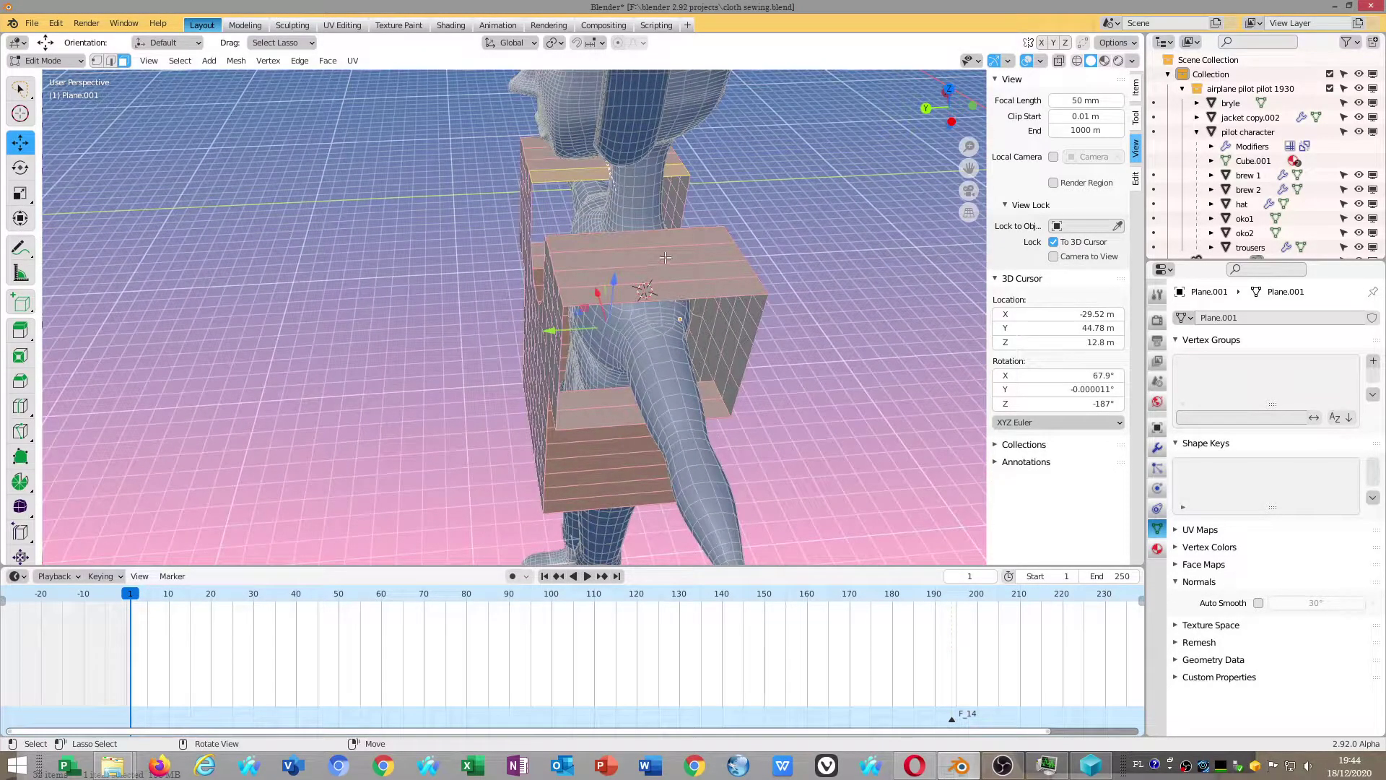
# Delete Only Faces on the selection, leaving flat front and back jacket panels
pyautogui.press('x')
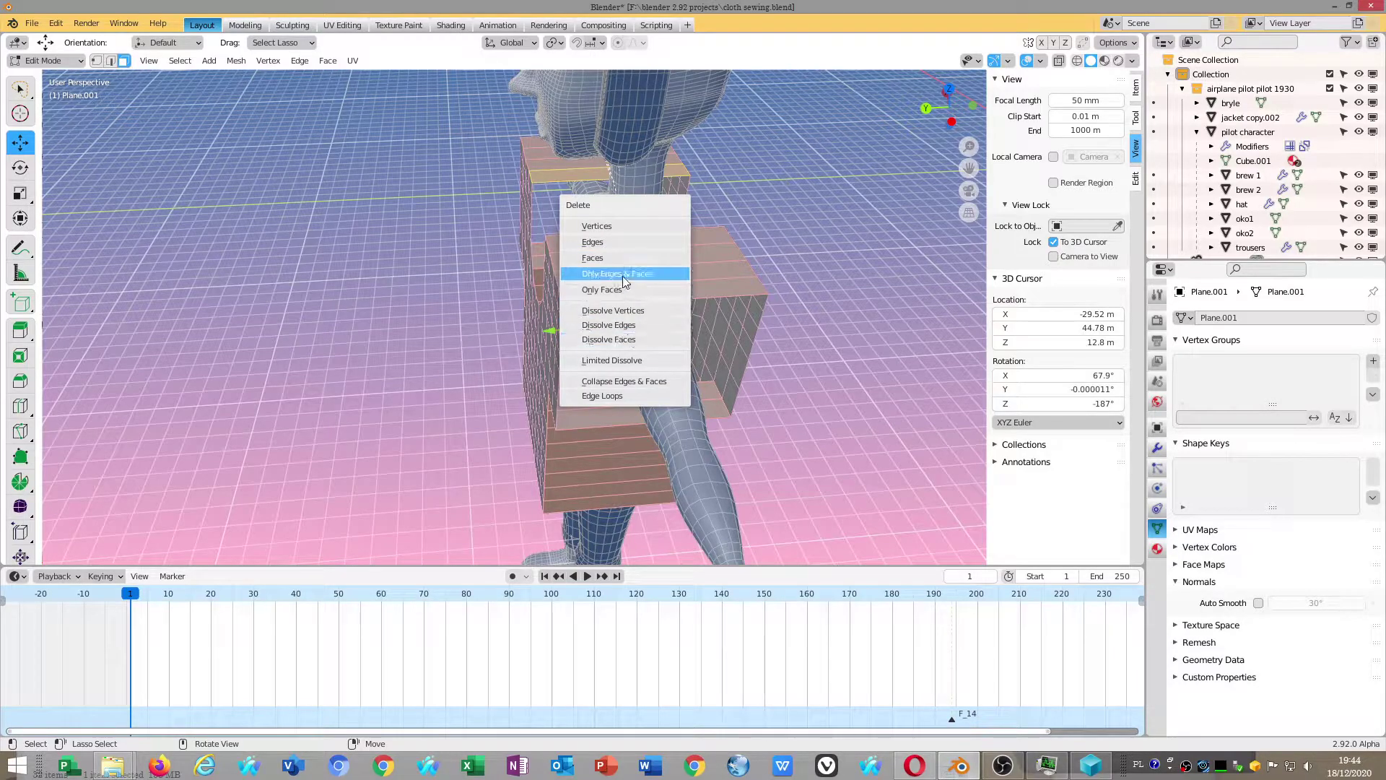
pyautogui.click(622, 290)
pyautogui.moveTo(622, 290)
pyautogui.mouseDown(button='middle')
pyautogui.moveTo(967, 333)
pyautogui.moveTo(103, 24)
pyautogui.mouseUp(button='middle')
pyautogui.click(32, 23)
# Save the file as cloth sewing.blend
pyautogui.click(51, 120)
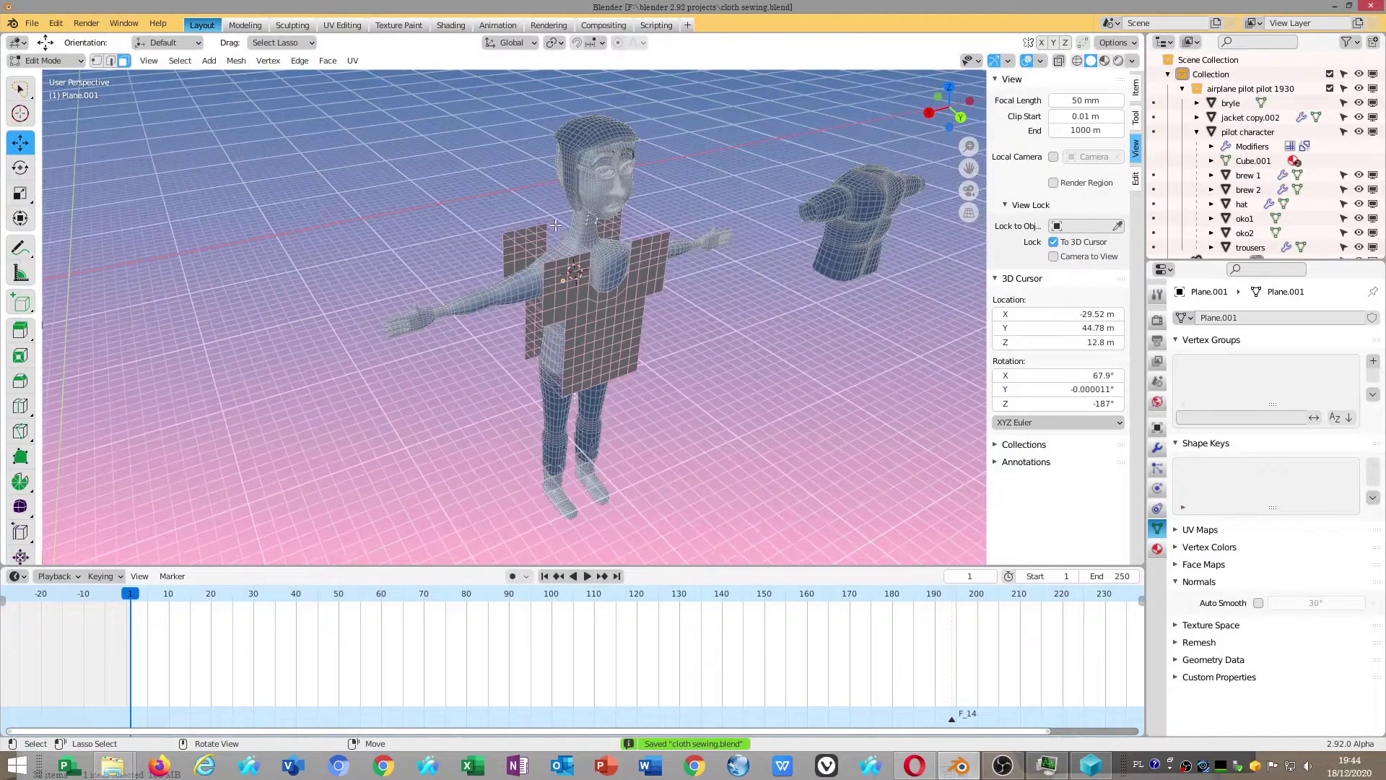
pyautogui.moveTo(50, 120)
pyautogui.mouseDown(button='middle')
pyautogui.moveTo(657, 261)
pyautogui.moveTo(581, 312)
pyautogui.moveTo(661, 374)
pyautogui.moveTo(566, 422)
pyautogui.mouseUp(button='middle')
pyautogui.scroll(4, 661, 374)
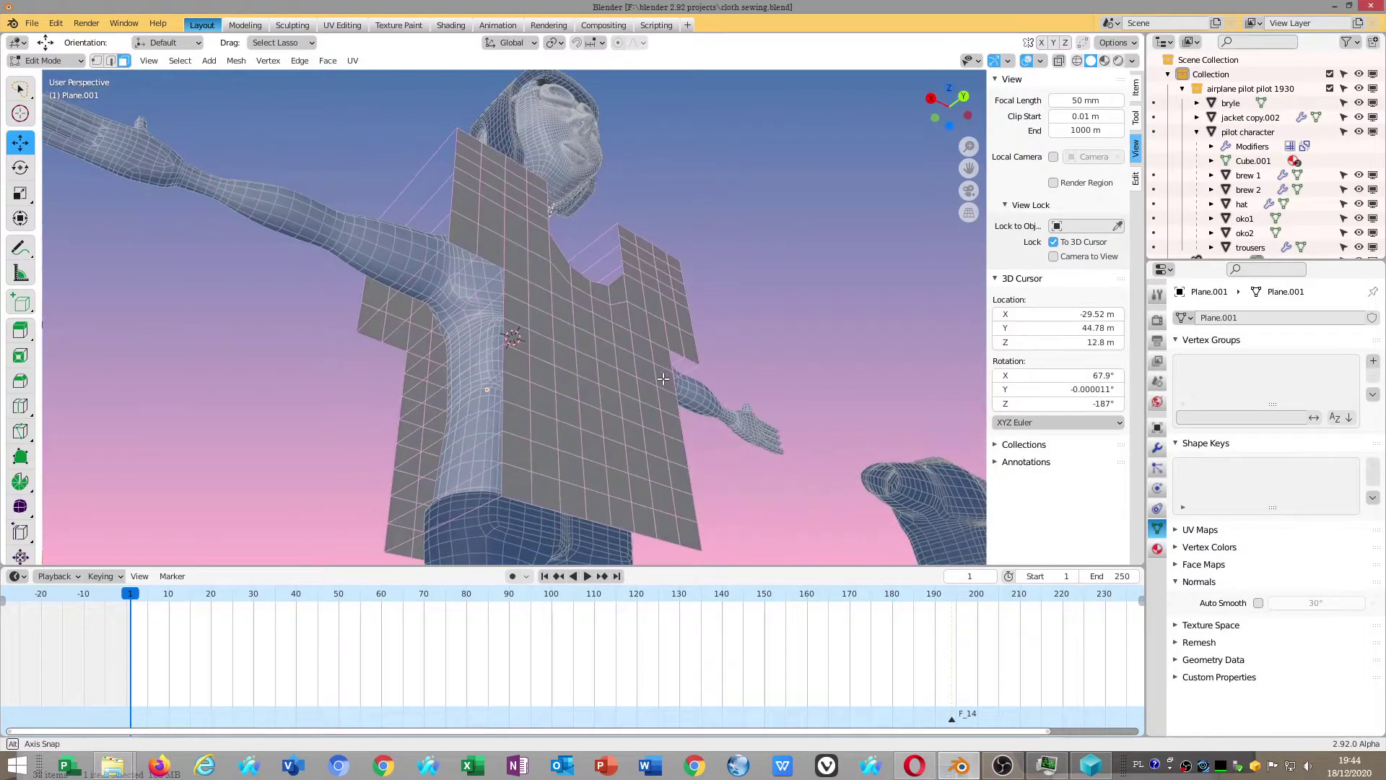
# Select all jacket panel faces, subdivide them once, and return to Object Mode
pyautogui.click(566, 421)
pyautogui.press('a')
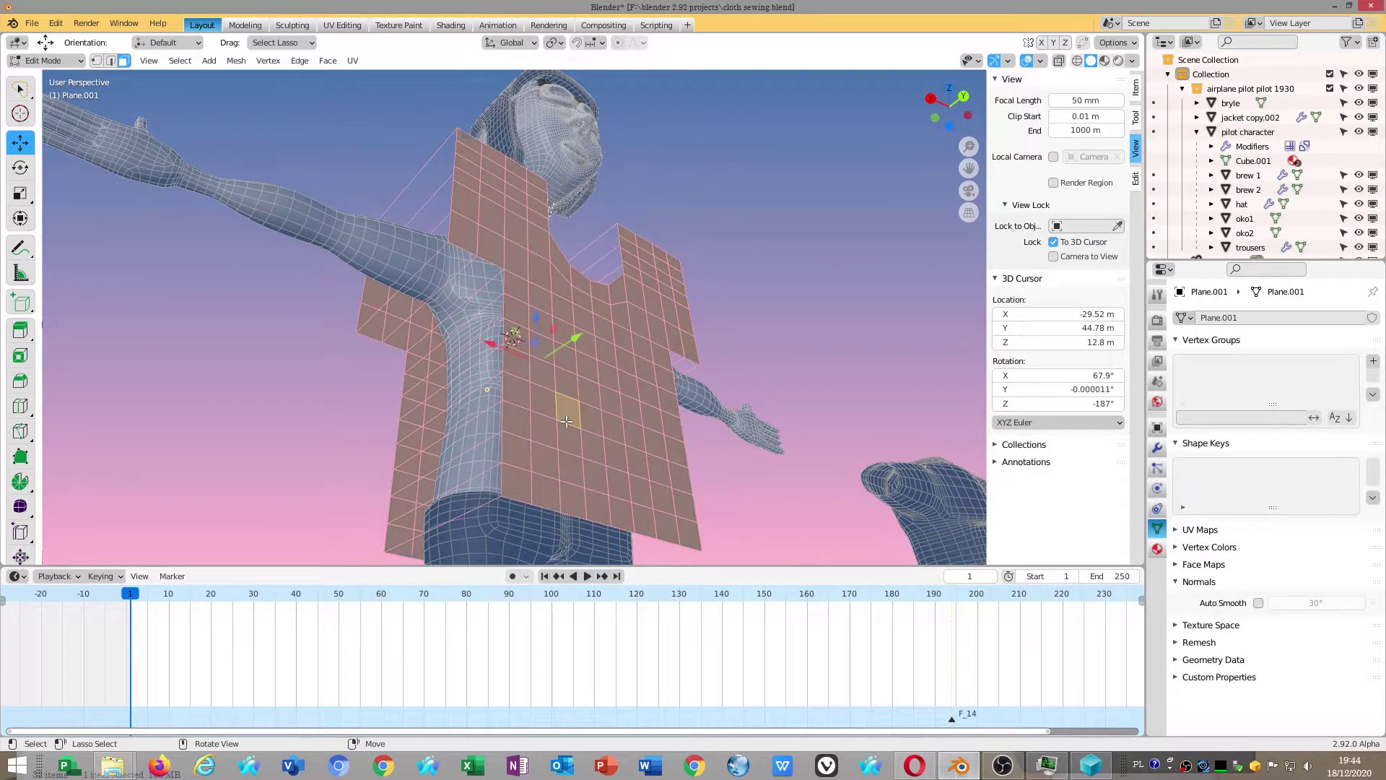
pyautogui.rightClick(566, 421)
pyautogui.hotkey('ctrl', 'e')
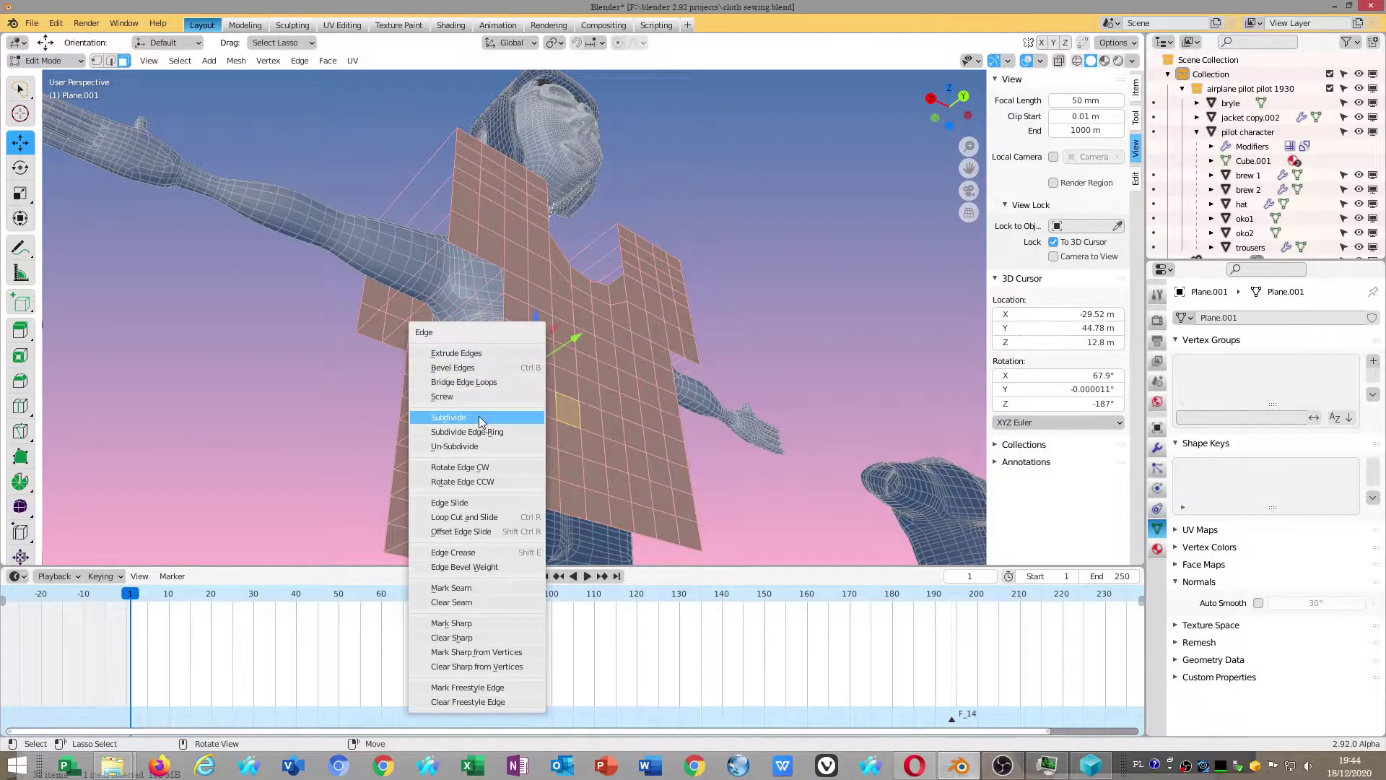
pyautogui.click(478, 417)
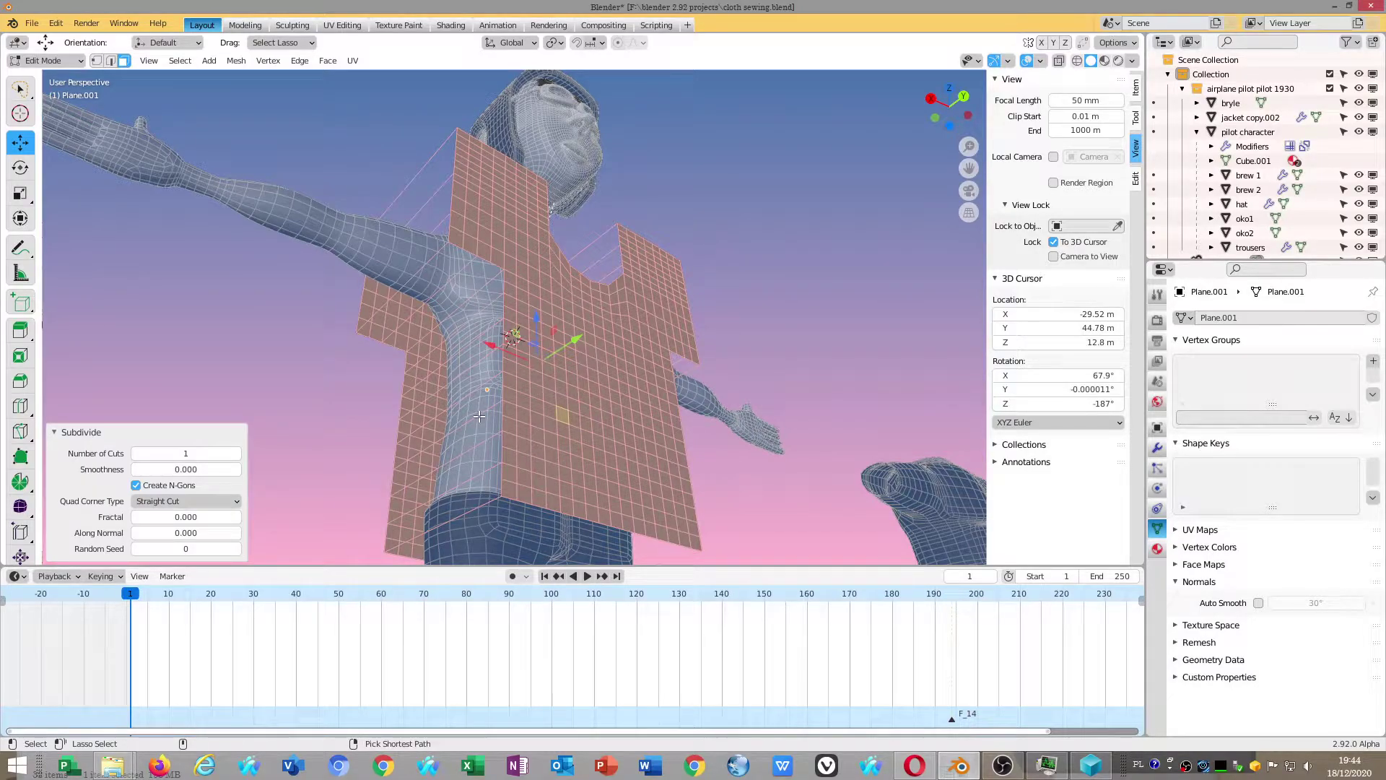
pyautogui.moveTo(479, 417); pyautogui.dragTo(739, 360, button='middle')
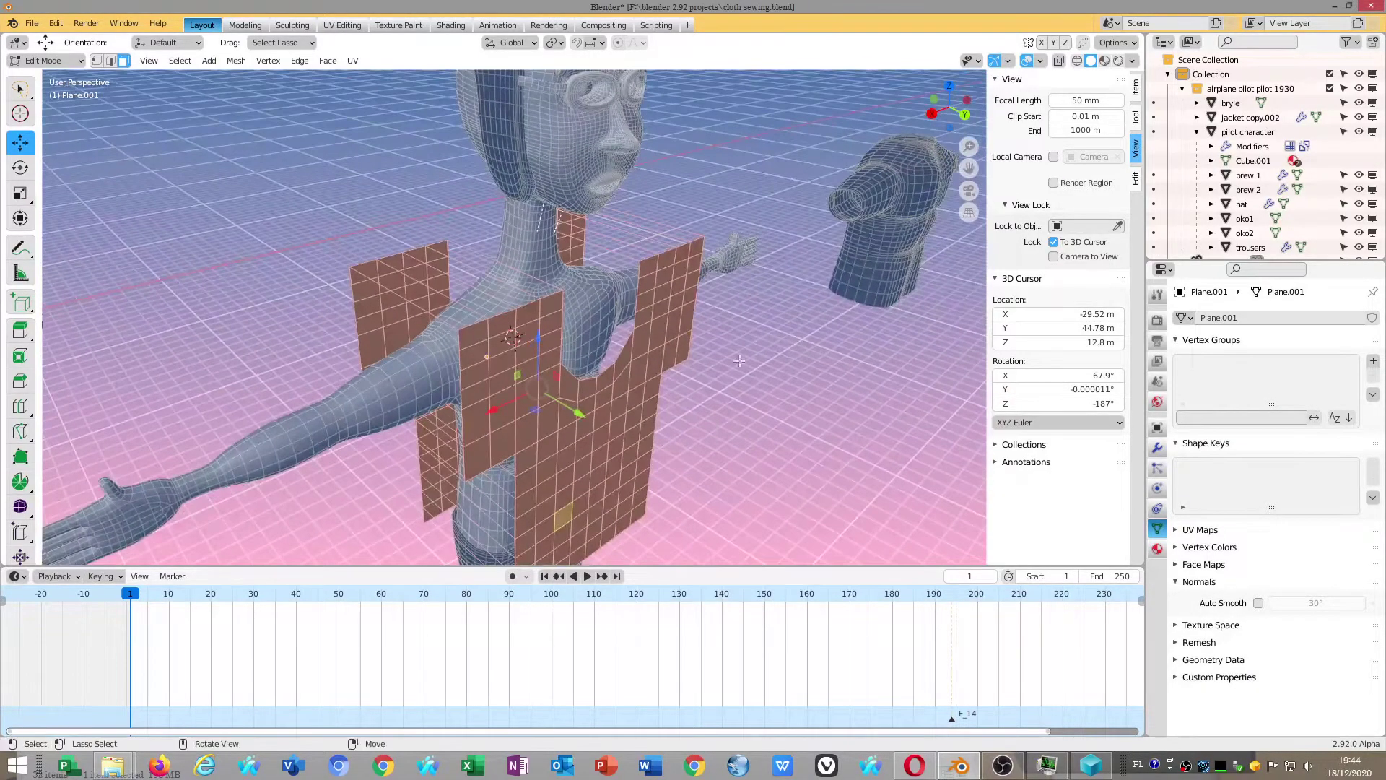
pyautogui.moveTo(597, 266)
pyautogui.mouseDown(button='middle')
pyautogui.moveTo(777, 375)
pyautogui.moveTo(783, 396)
pyautogui.mouseUp(button='middle')
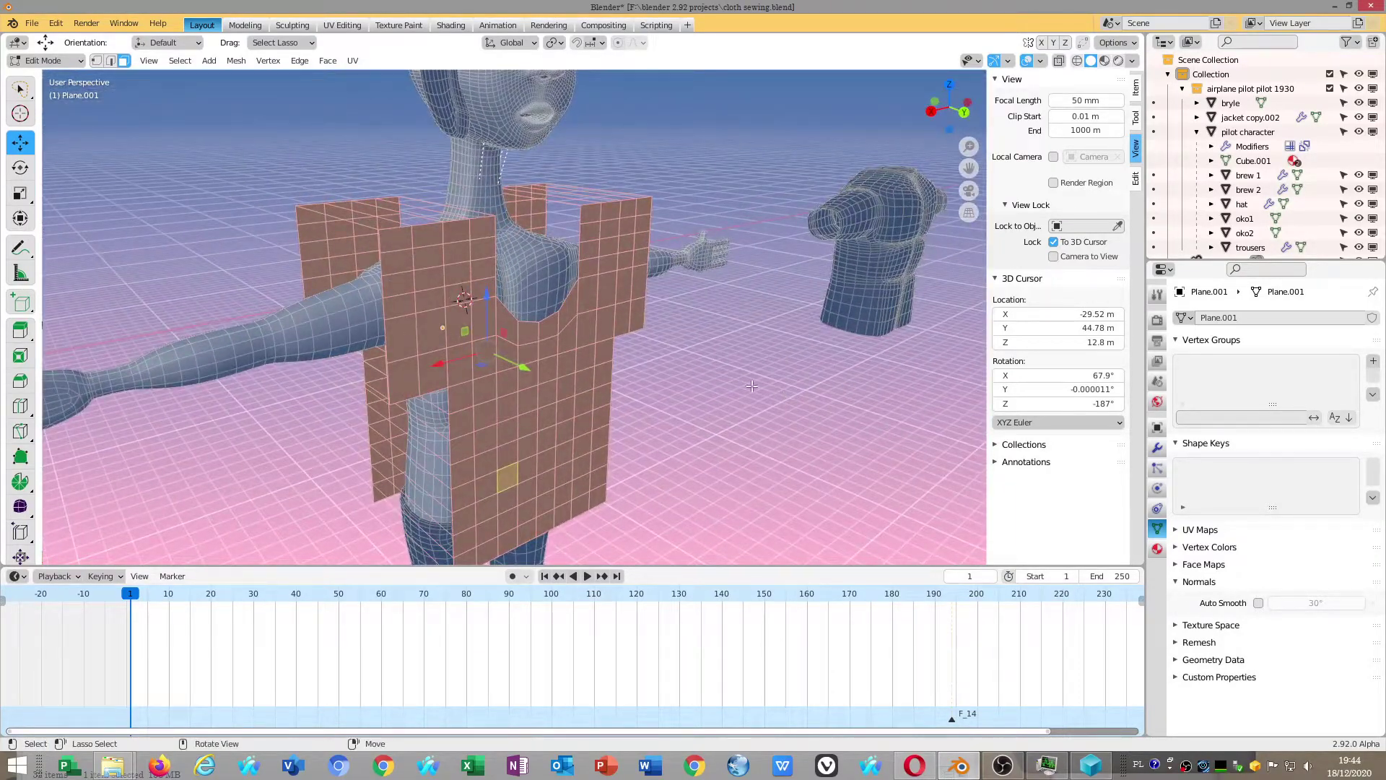
pyautogui.click(45, 60)
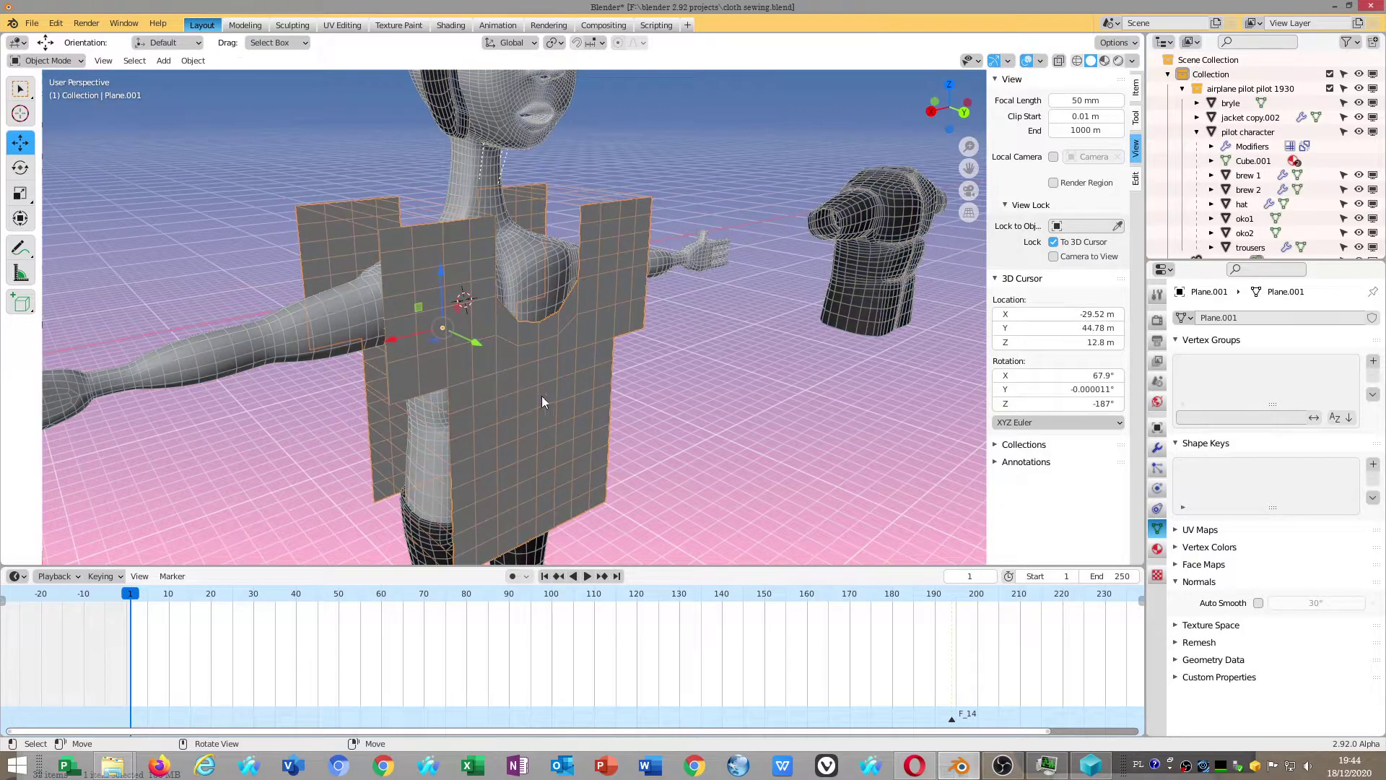
# Select the pilot's body and toggle its Collision physics off and back on
pyautogui.click(541, 397)
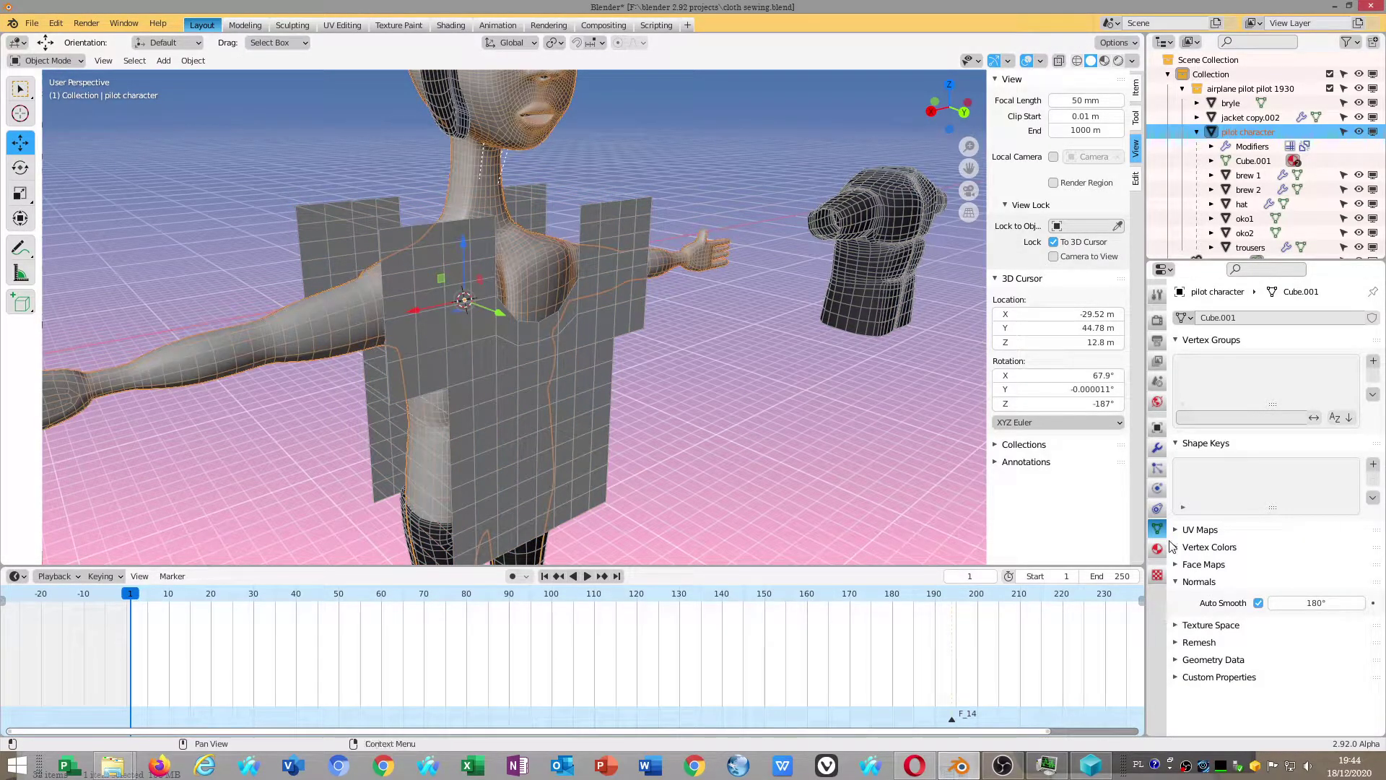
pyautogui.click(1159, 448)
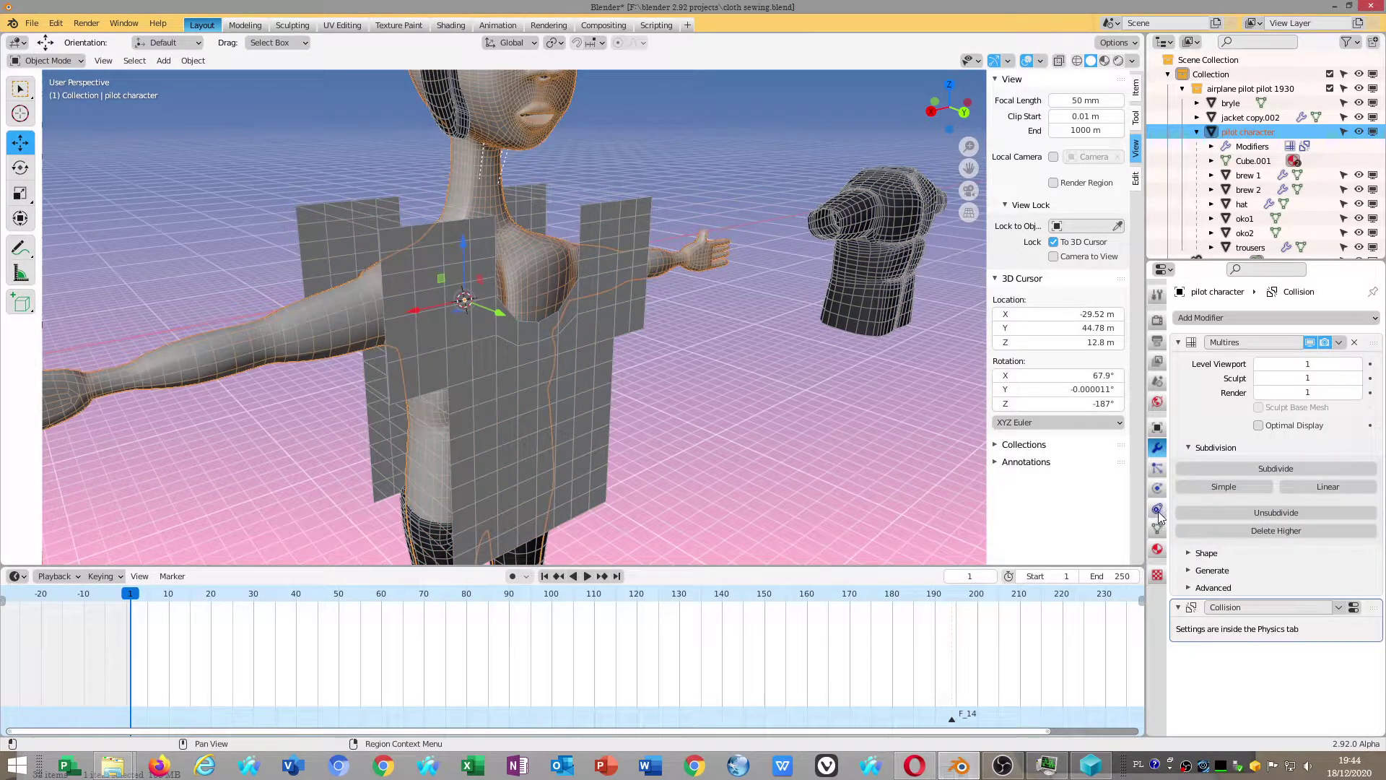
pyautogui.click(1156, 489)
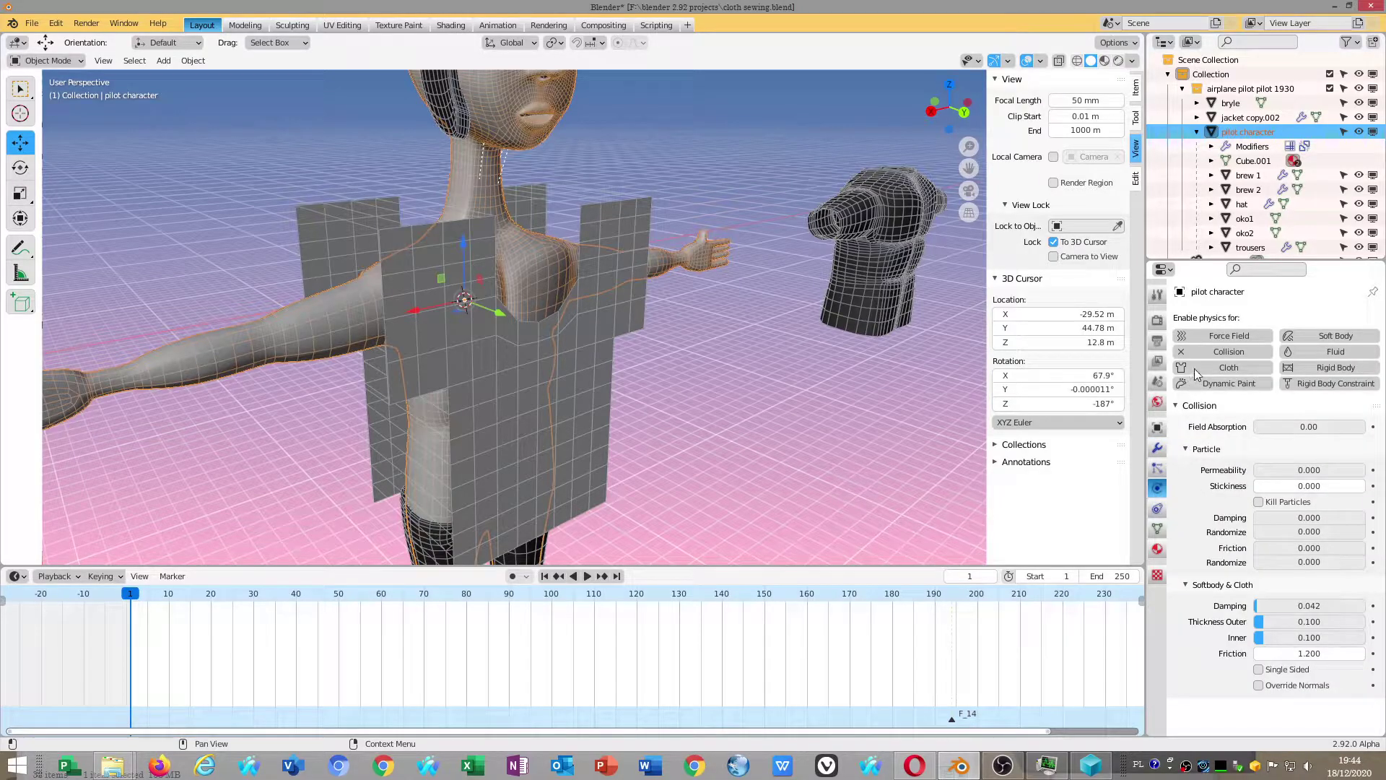
pyautogui.click(1227, 351)
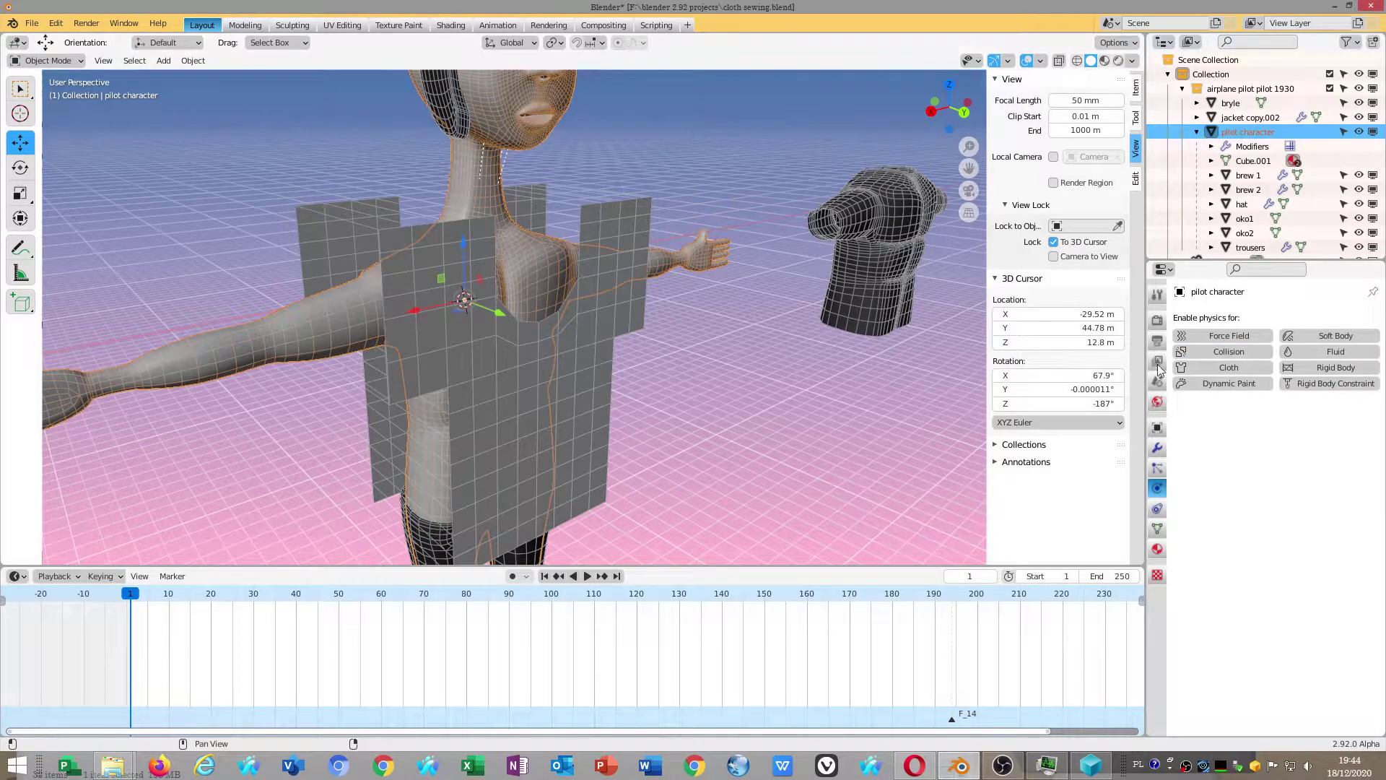
pyautogui.click(1207, 352)
pyautogui.moveTo(515, 274)
pyautogui.mouseDown(button='middle')
pyautogui.moveTo(758, 461)
pyautogui.moveTo(733, 362)
pyautogui.moveTo(773, 371)
pyautogui.moveTo(352, 336)
pyautogui.mouseUp(button='middle')
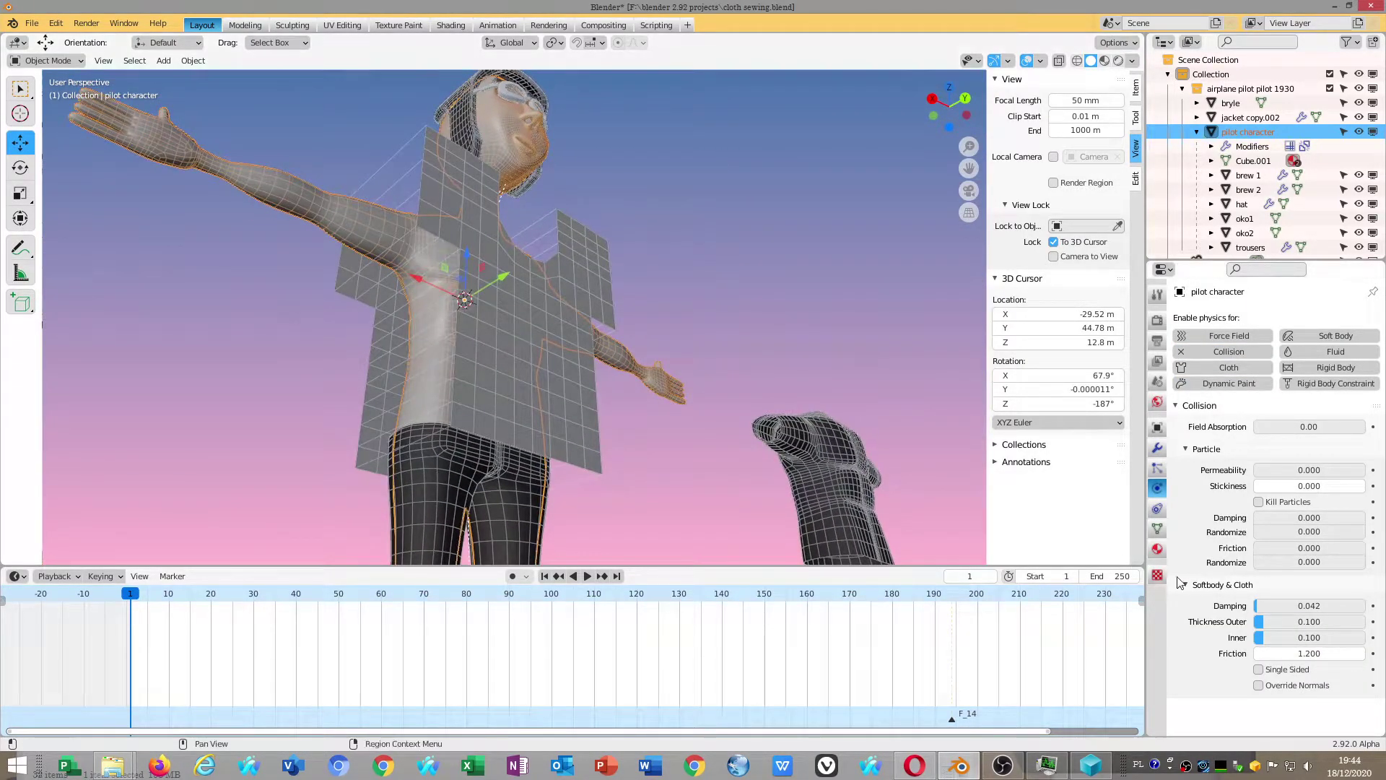
# Set Collision Thickness Outer to 0.010 and enter 0.1 for Thickness Inner
pyautogui.click(1297, 624)
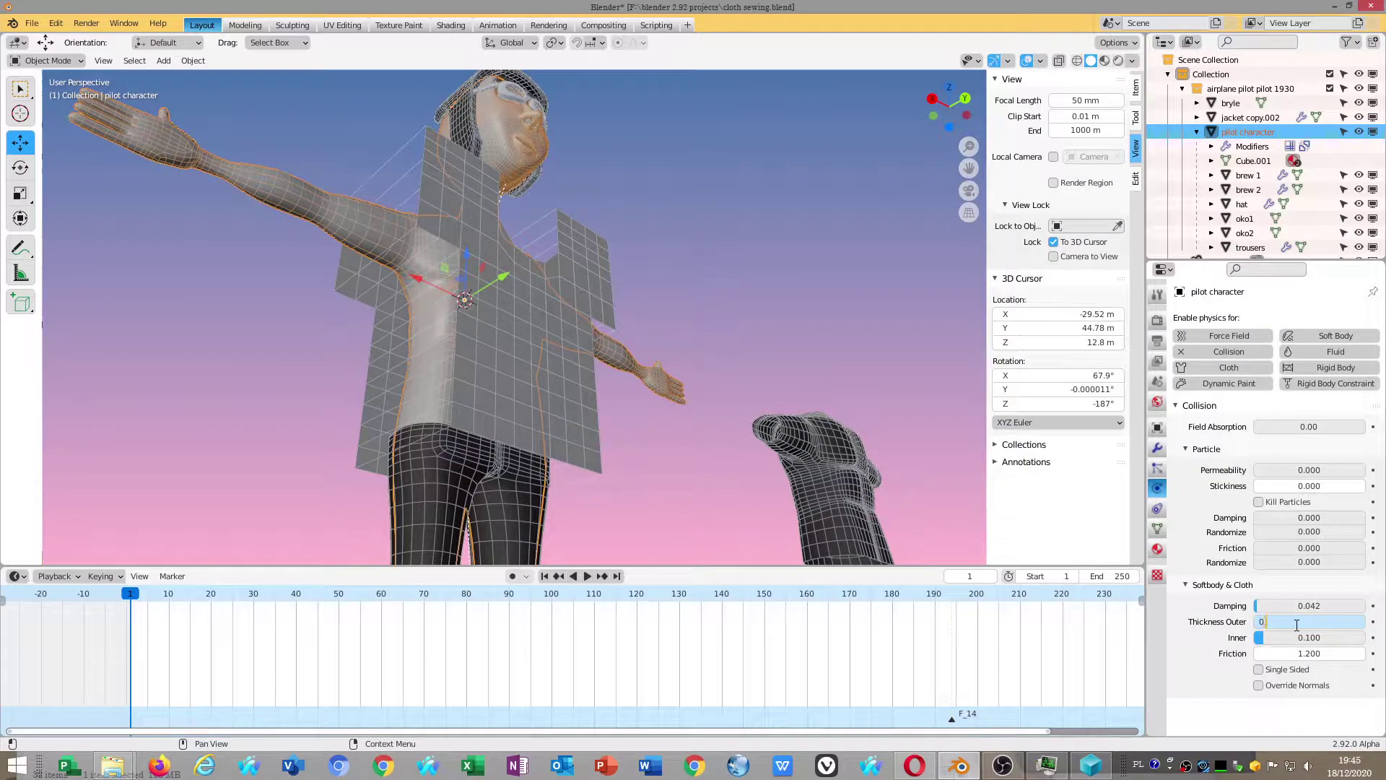
pyautogui.press('Return')
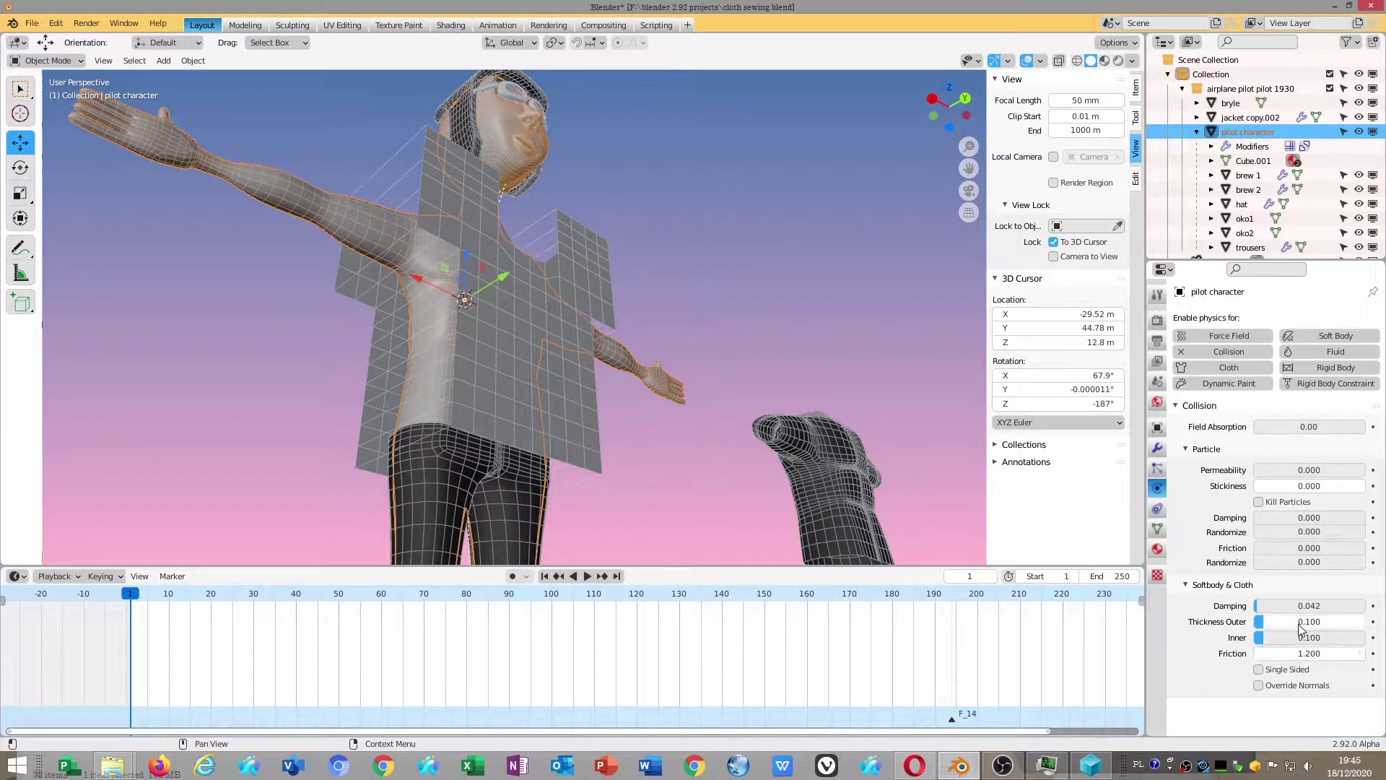
pyautogui.click(1297, 623)
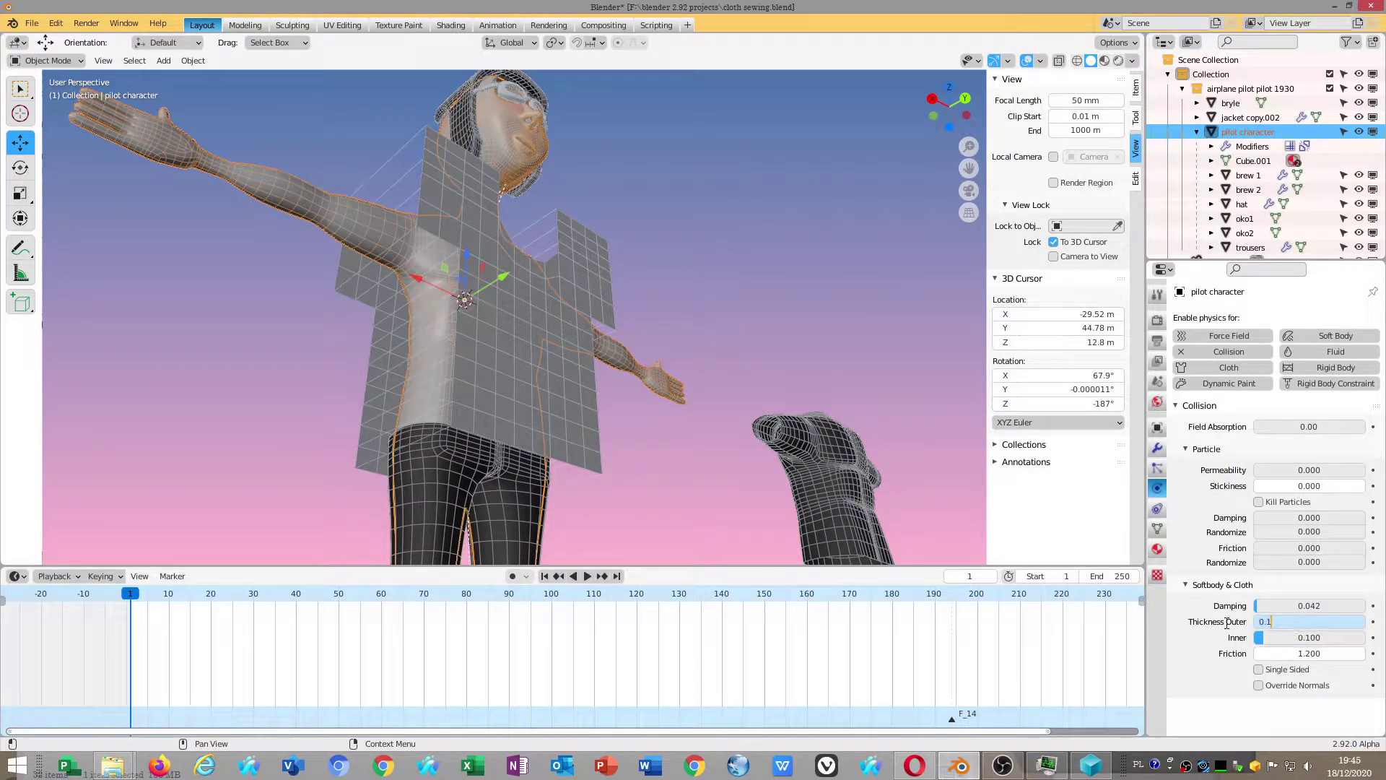
pyautogui.press('Return')
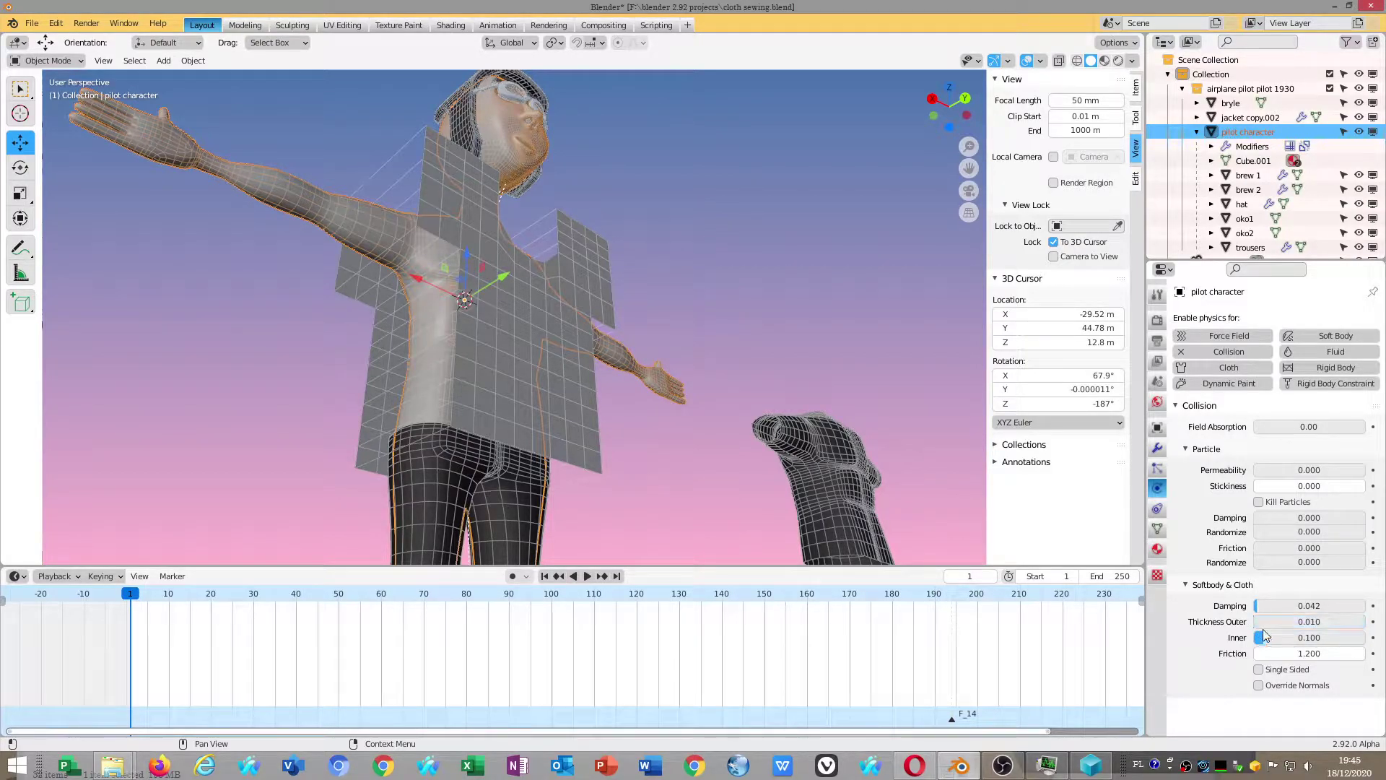
pyautogui.click(1308, 637)
pyautogui.write('0.1')
pyautogui.press('Return')
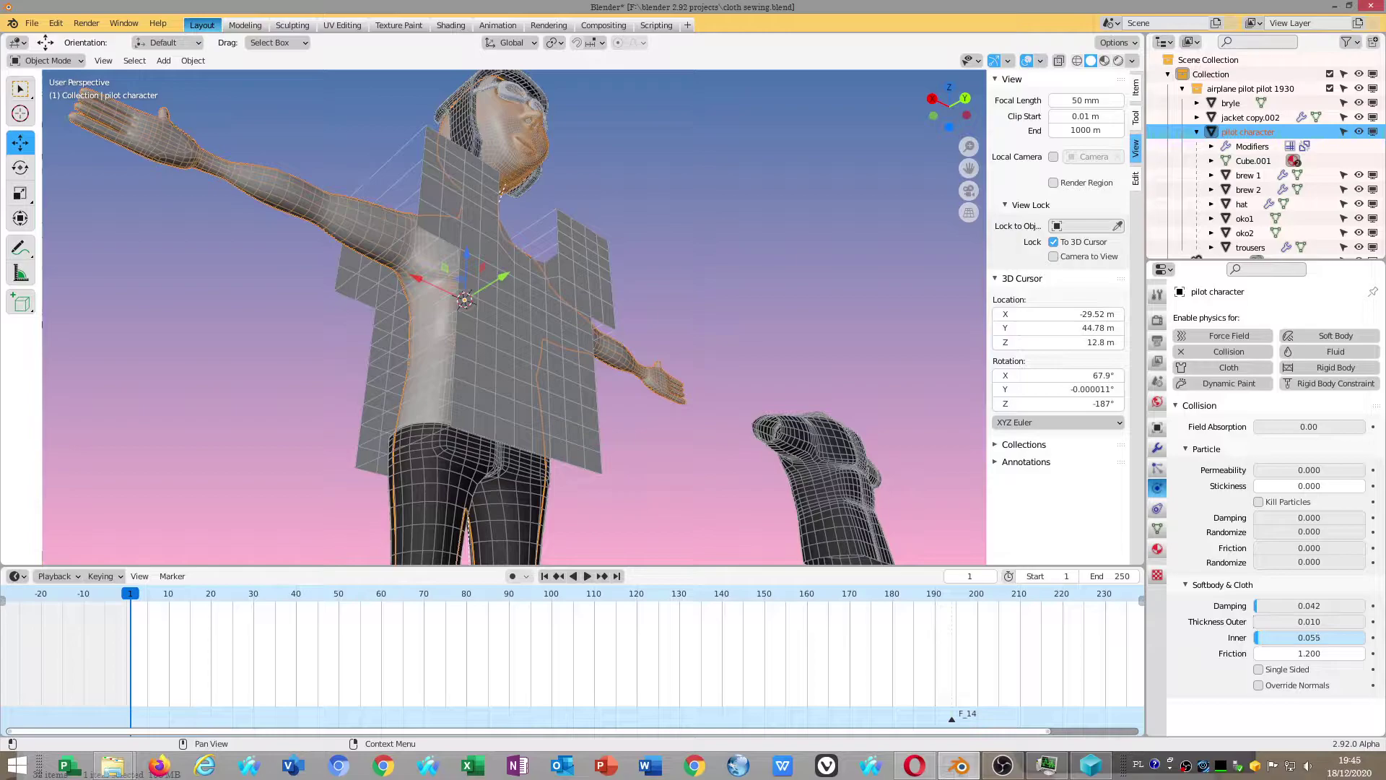
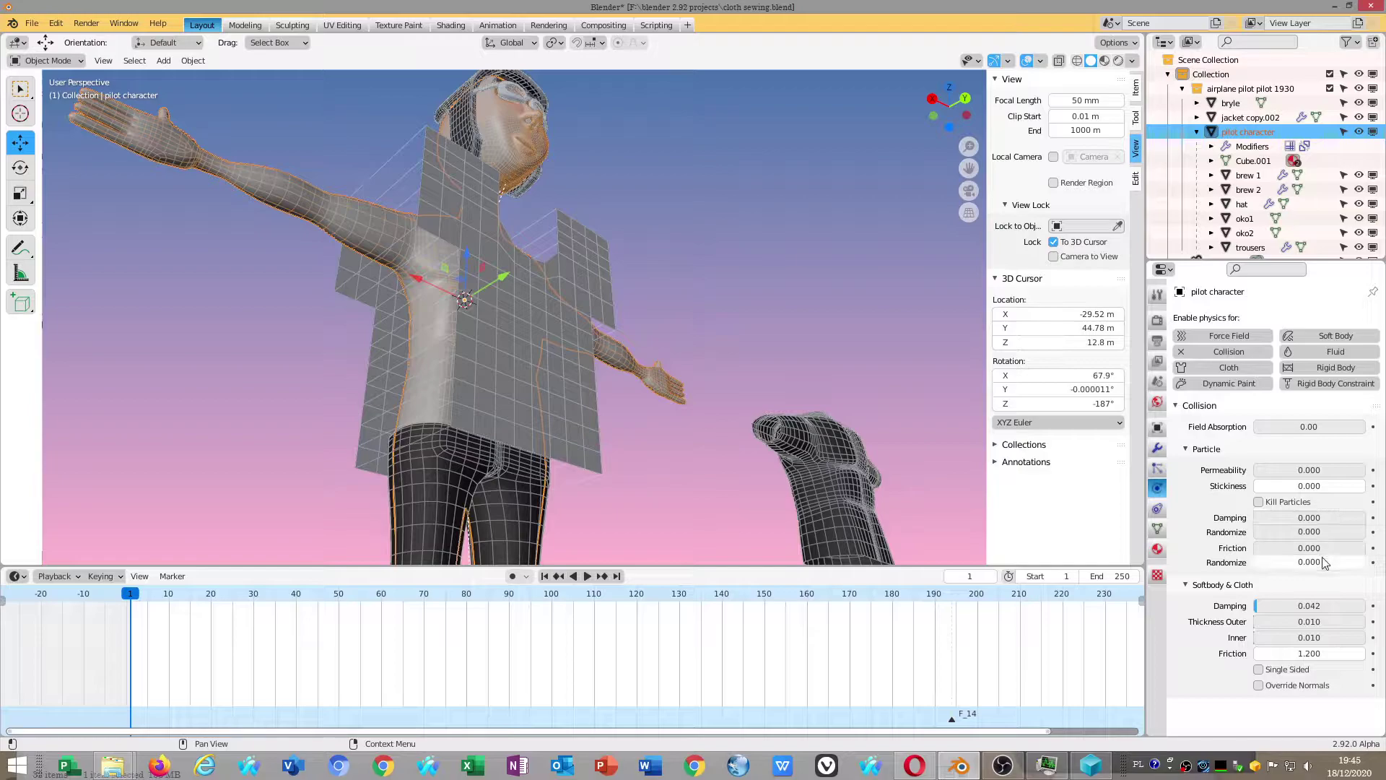
# Select the shirt pattern Plane.001 and save the file as cloth sewing.blend
pyautogui.click(502, 355)
pyautogui.click(32, 23)
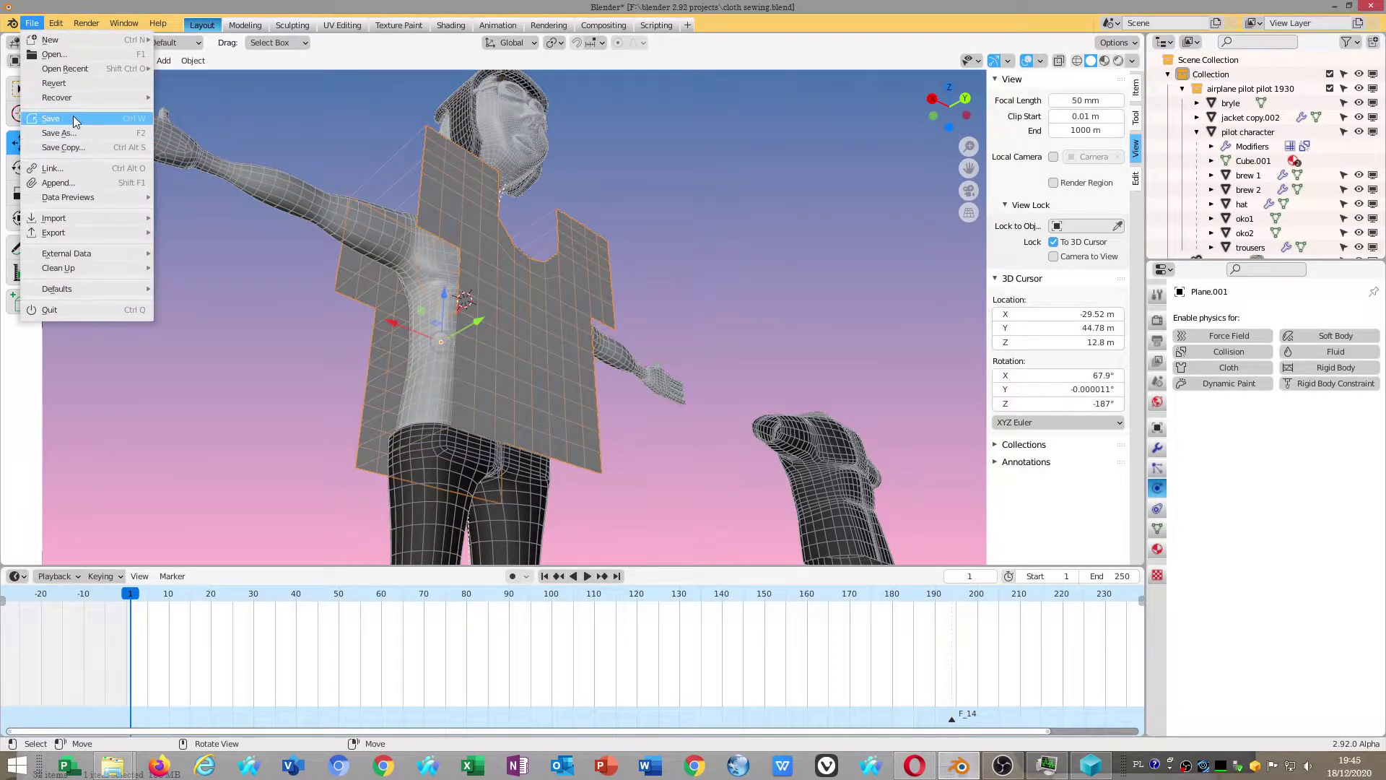
pyautogui.click(44, 126)
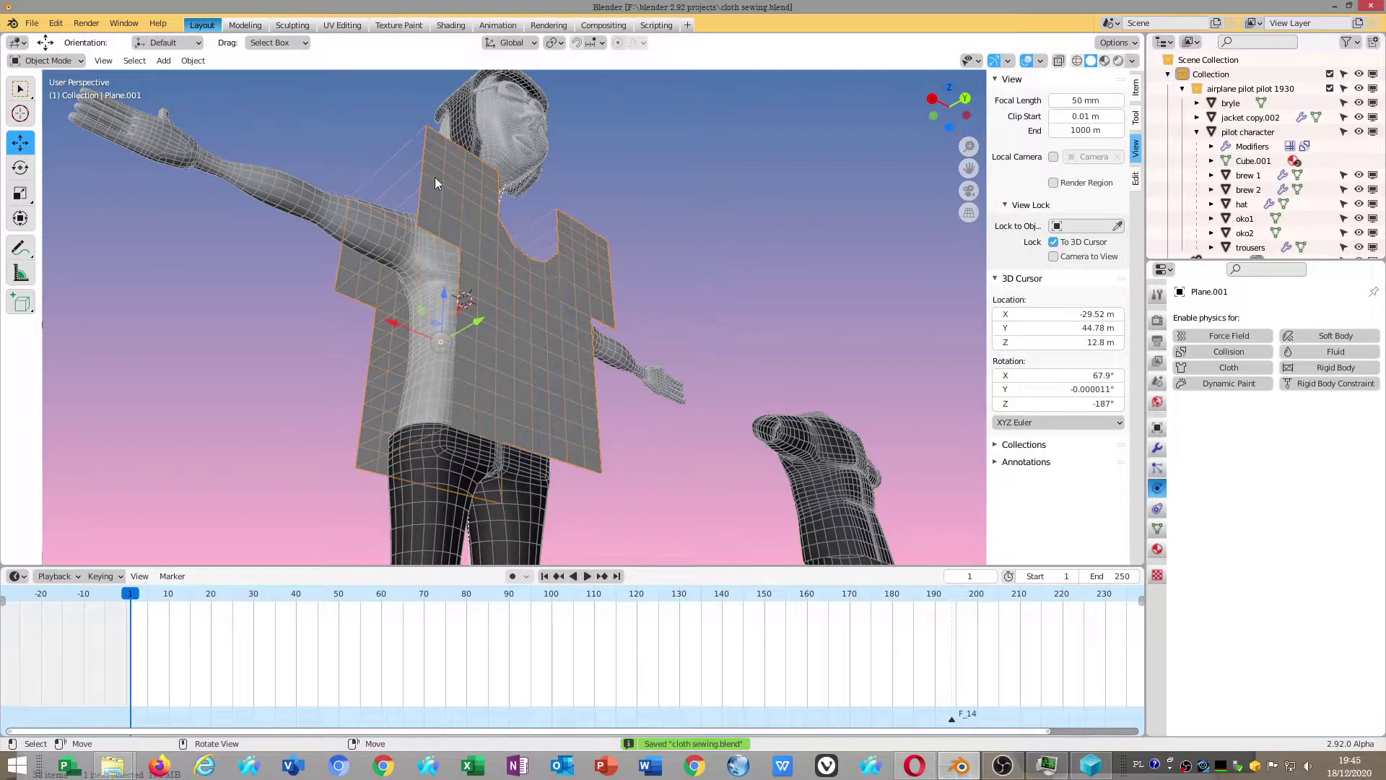
# Give Plane.001 Cloth physics and bring its Shape settings into view
pyautogui.click(1199, 370)
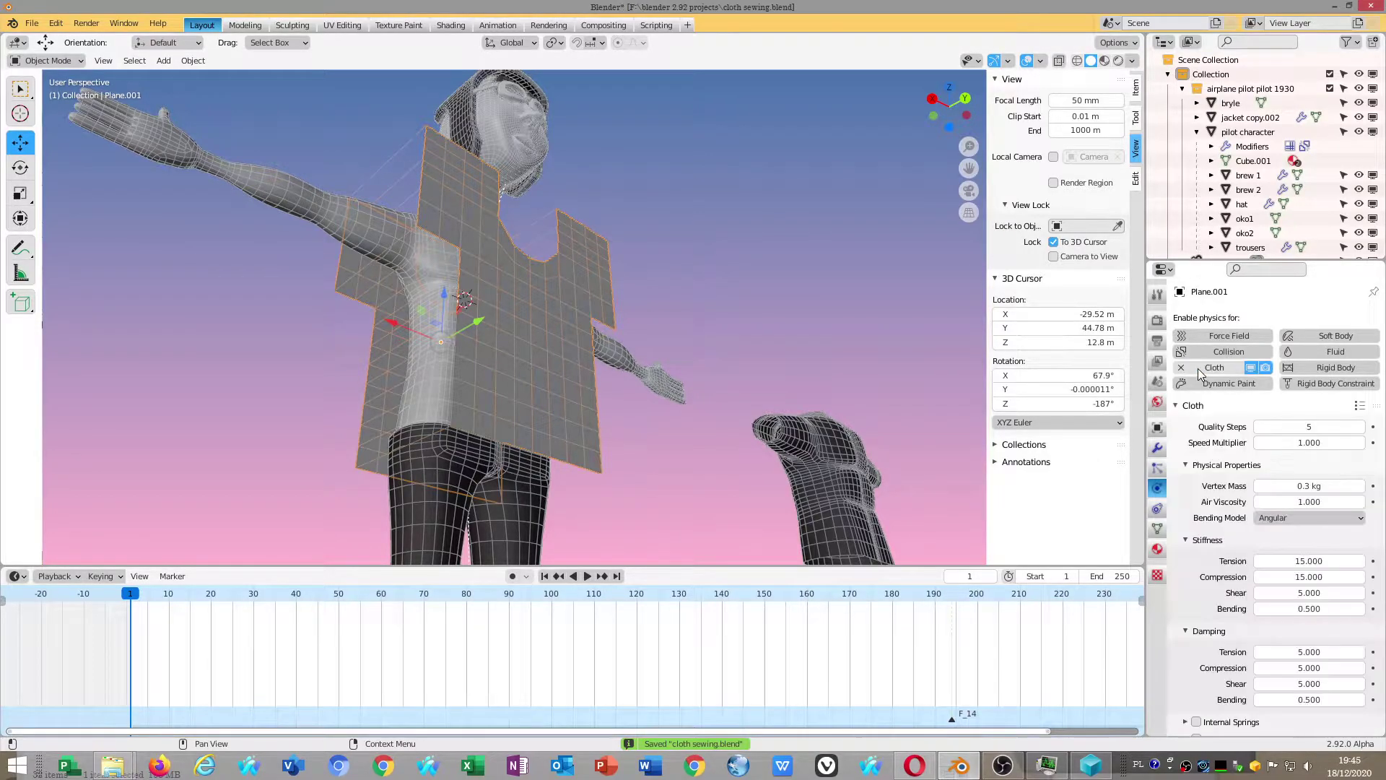
pyautogui.scroll(-2, 1319, 543)
pyautogui.scroll(-3, 1318, 542)
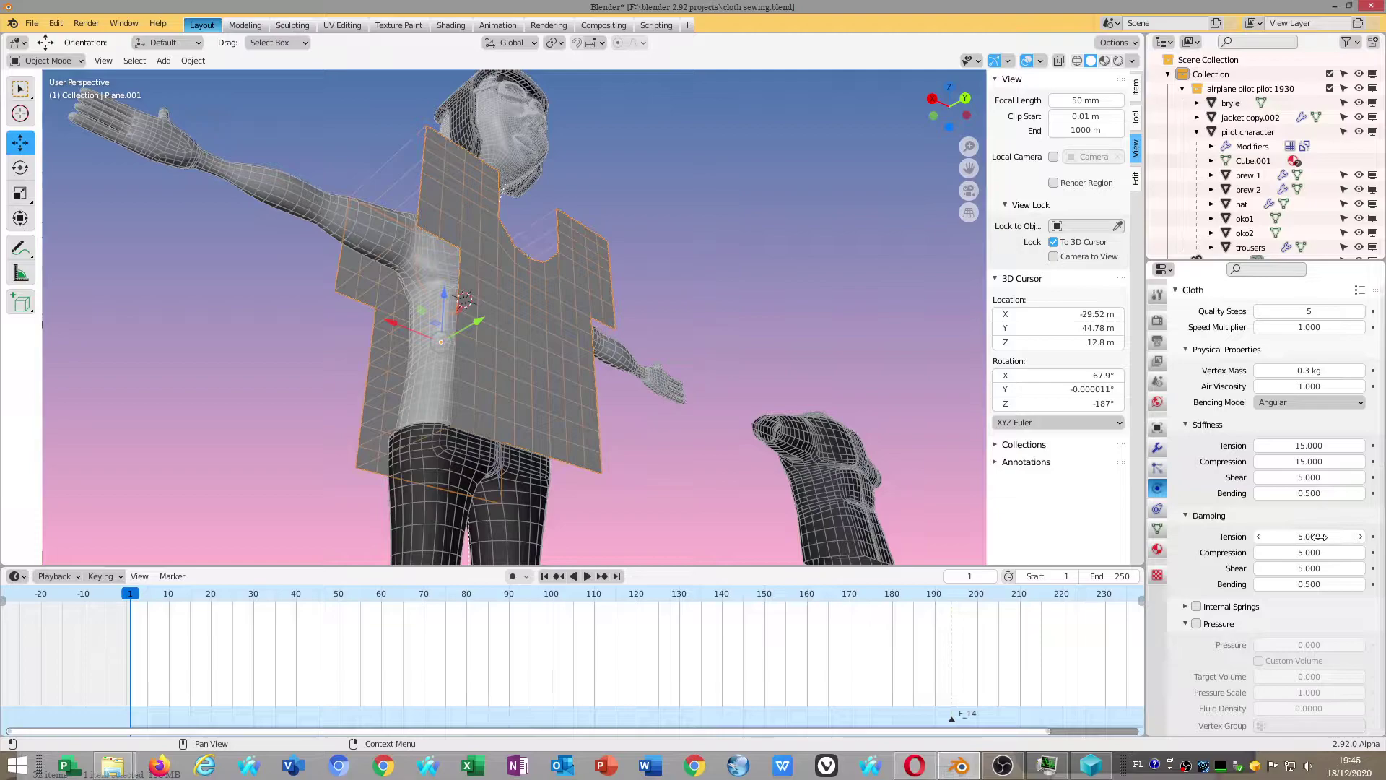
pyautogui.scroll(-2, 1319, 543)
pyautogui.scroll(-3, 1319, 537)
pyautogui.scroll(-2, 1319, 537)
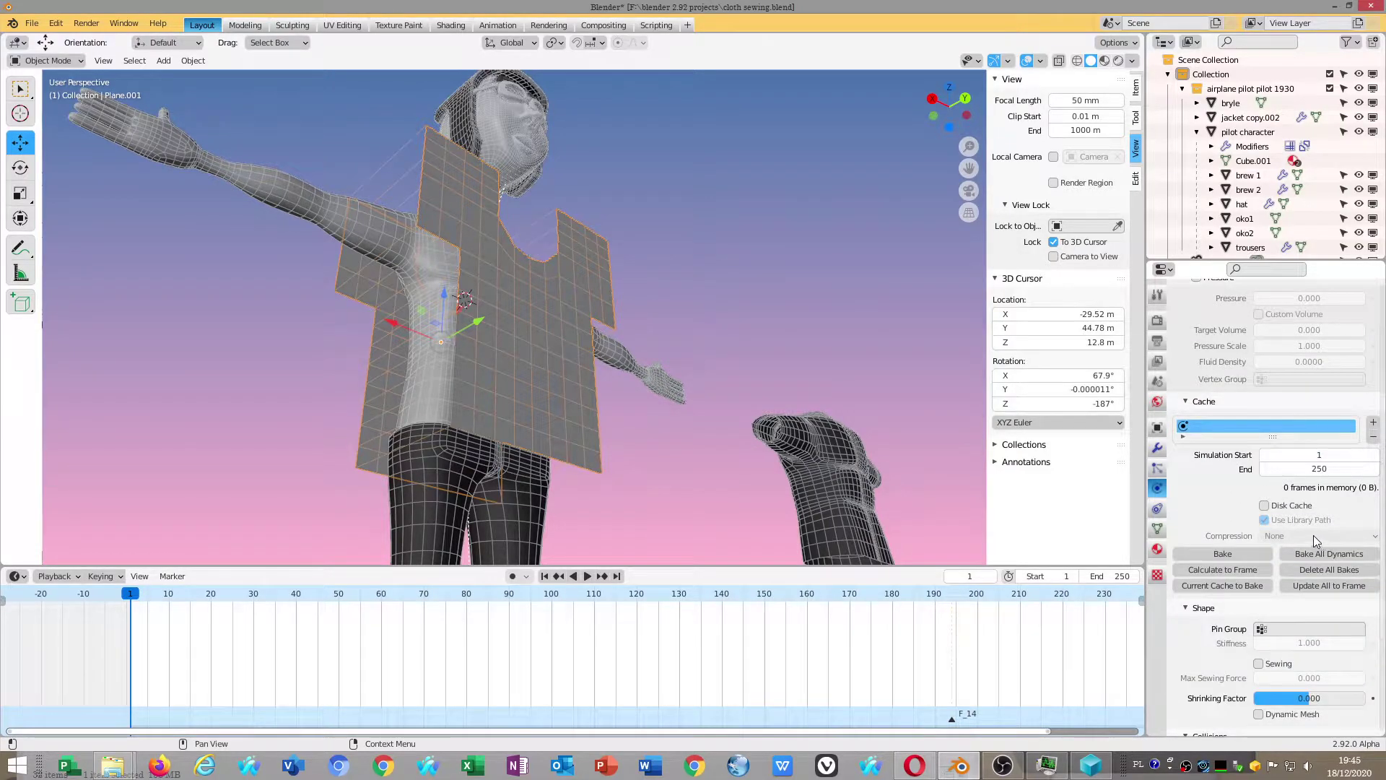
pyautogui.scroll(-3, 1271, 560)
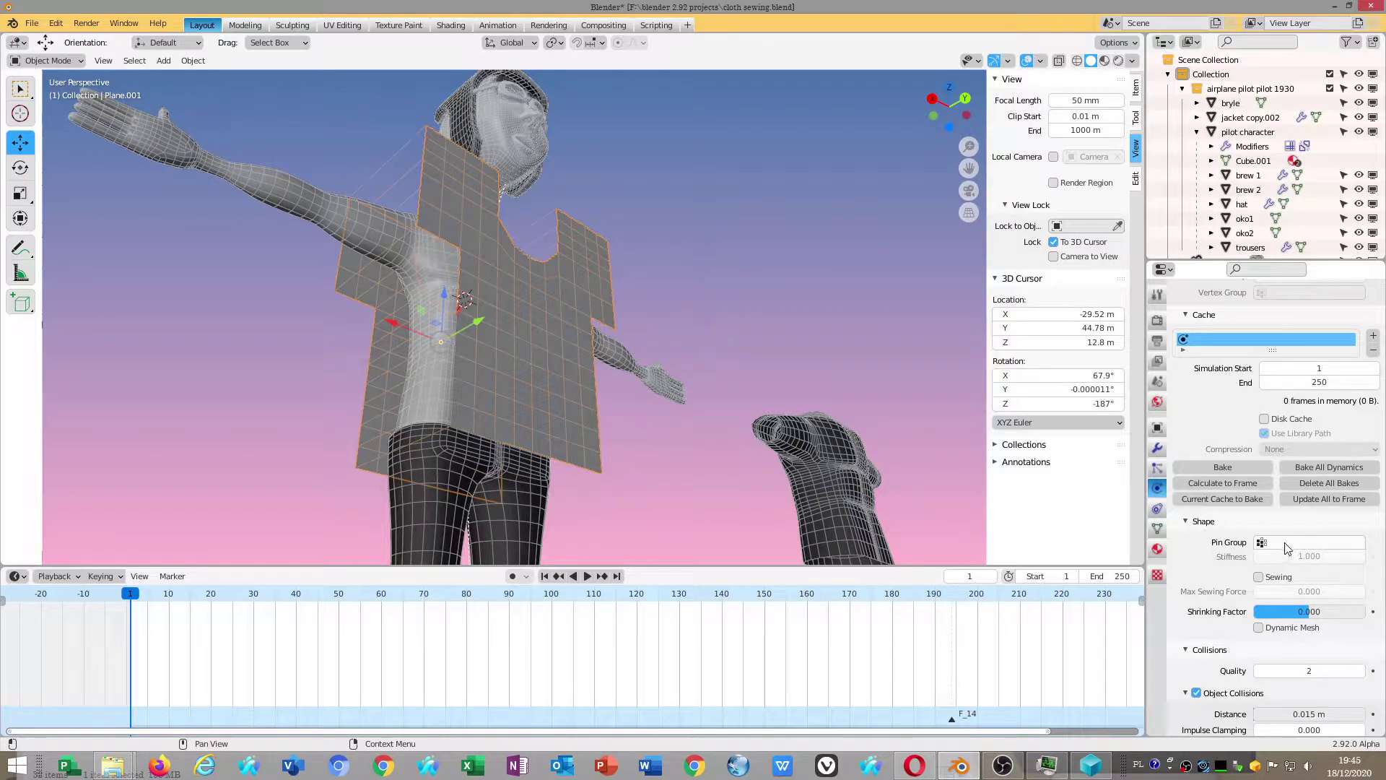
# Enable cloth sewing with max sewing force 12.2 and shrinking factor 0.004
pyautogui.click(1274, 576)
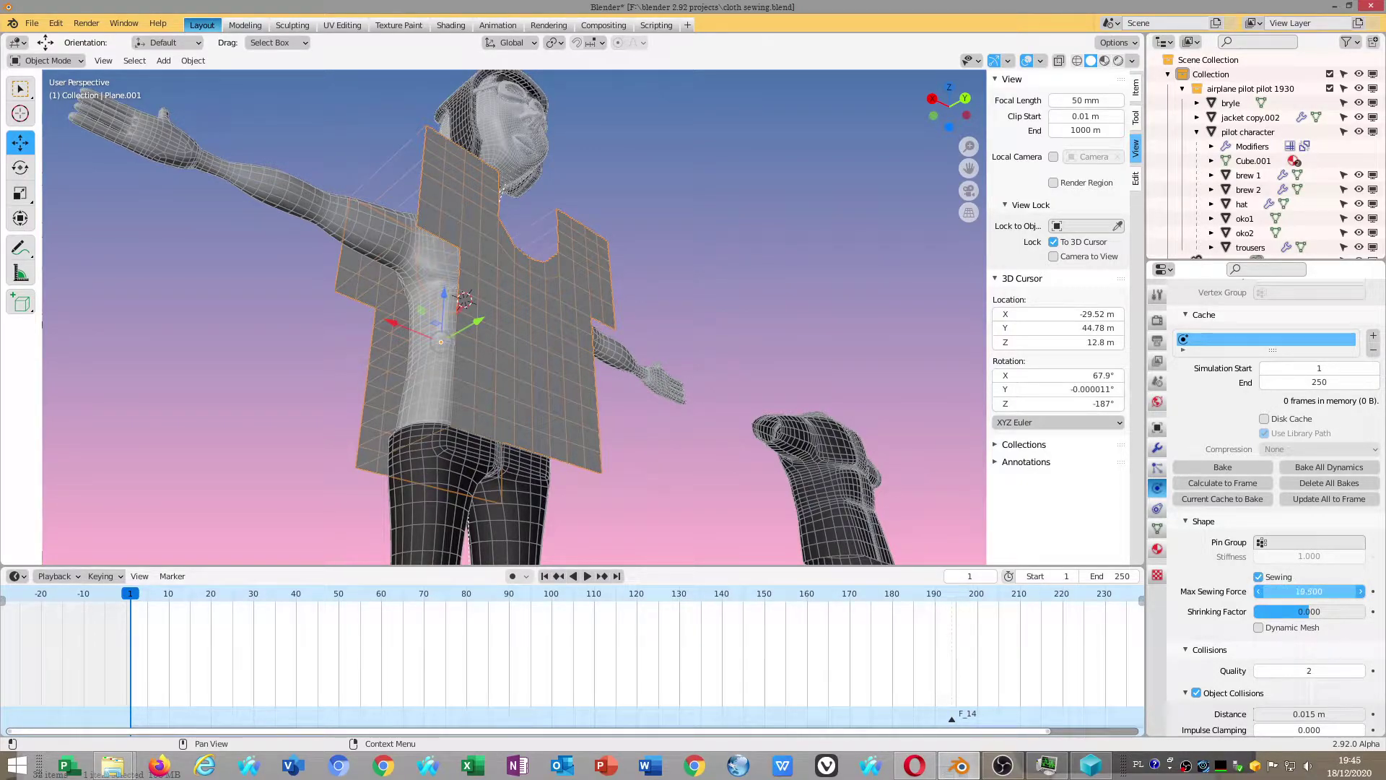
pyautogui.moveTo(1309, 591); pyautogui.dragTo(1331, 591)
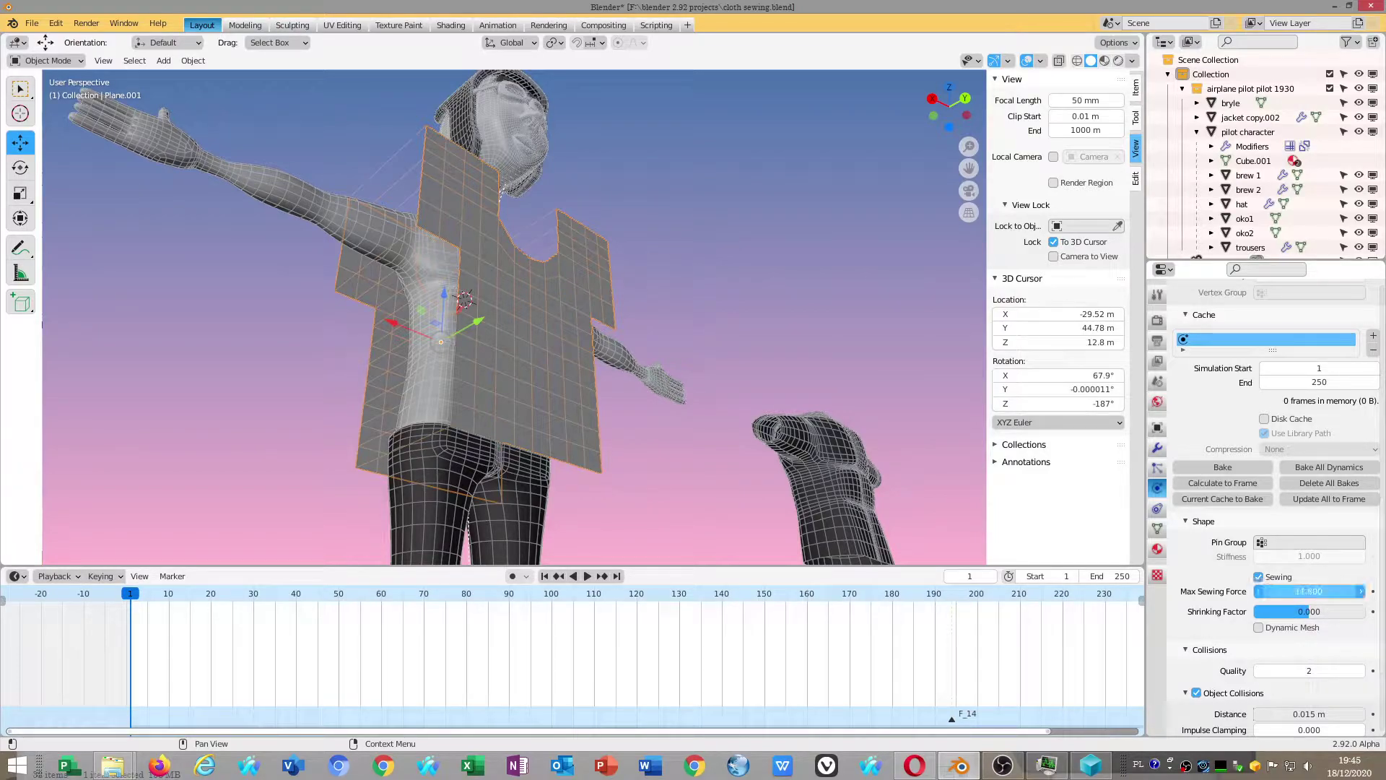
pyautogui.scroll(-2, 1285, 638)
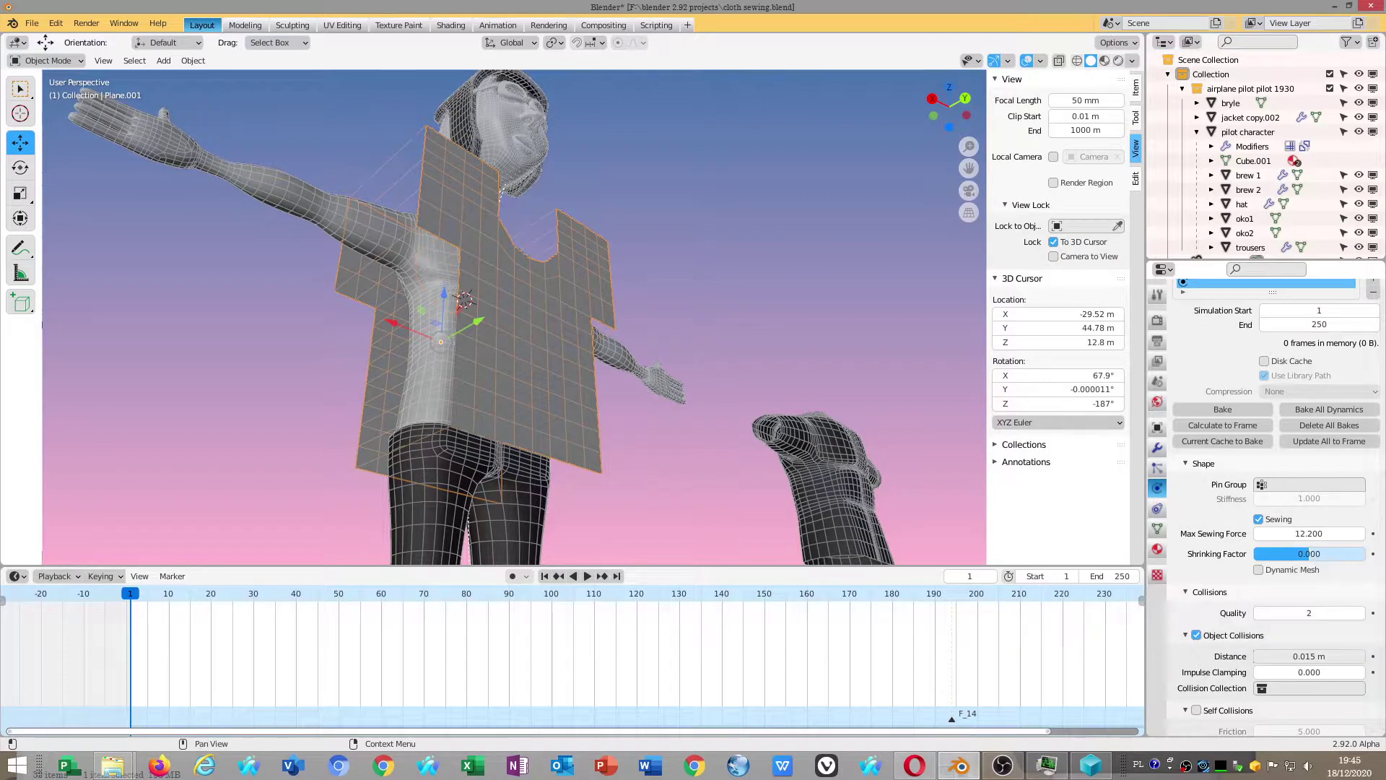
pyautogui.click(1311, 556)
pyautogui.press('Return')
pyautogui.click(1326, 554)
pyautogui.click(1278, 554)
pyautogui.write('0.001')
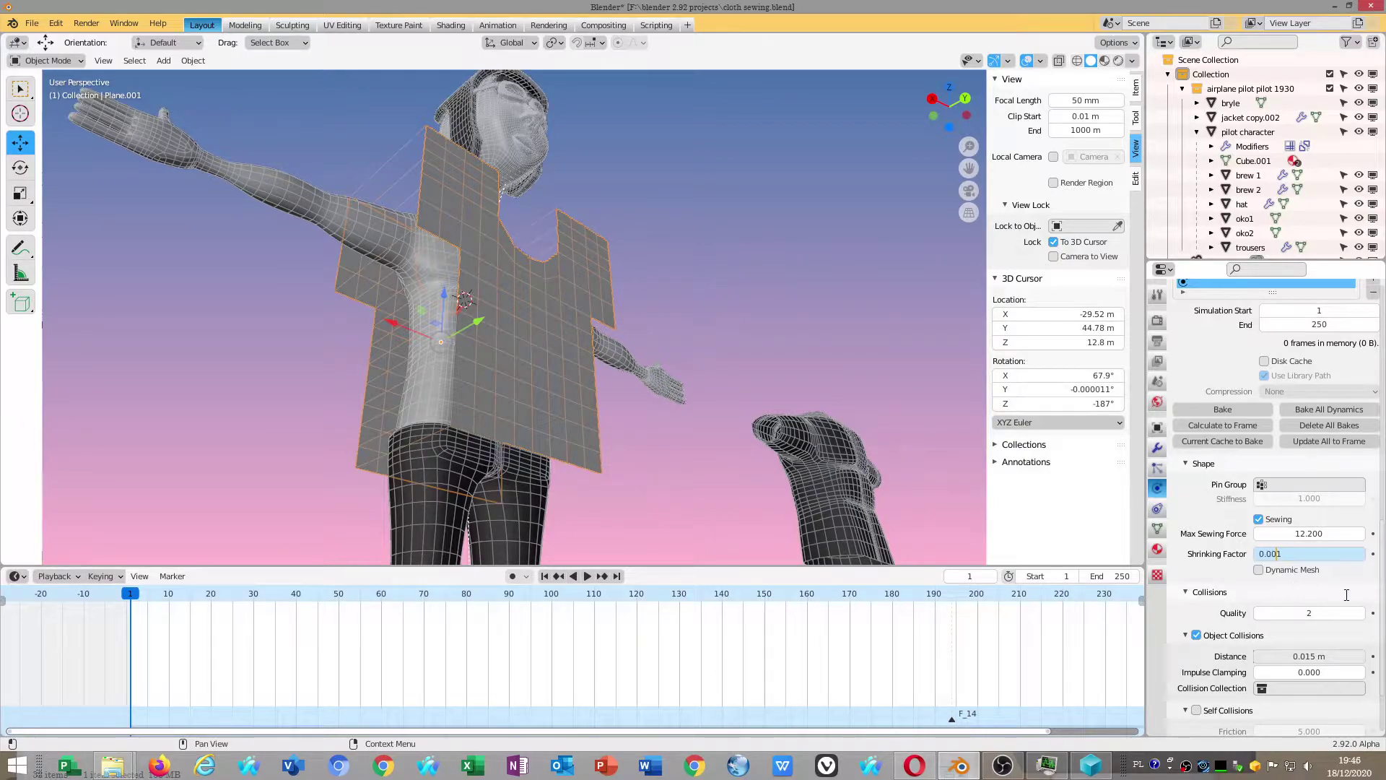
pyautogui.click(1286, 555)
pyautogui.write('0.004')
pyautogui.press('Return')
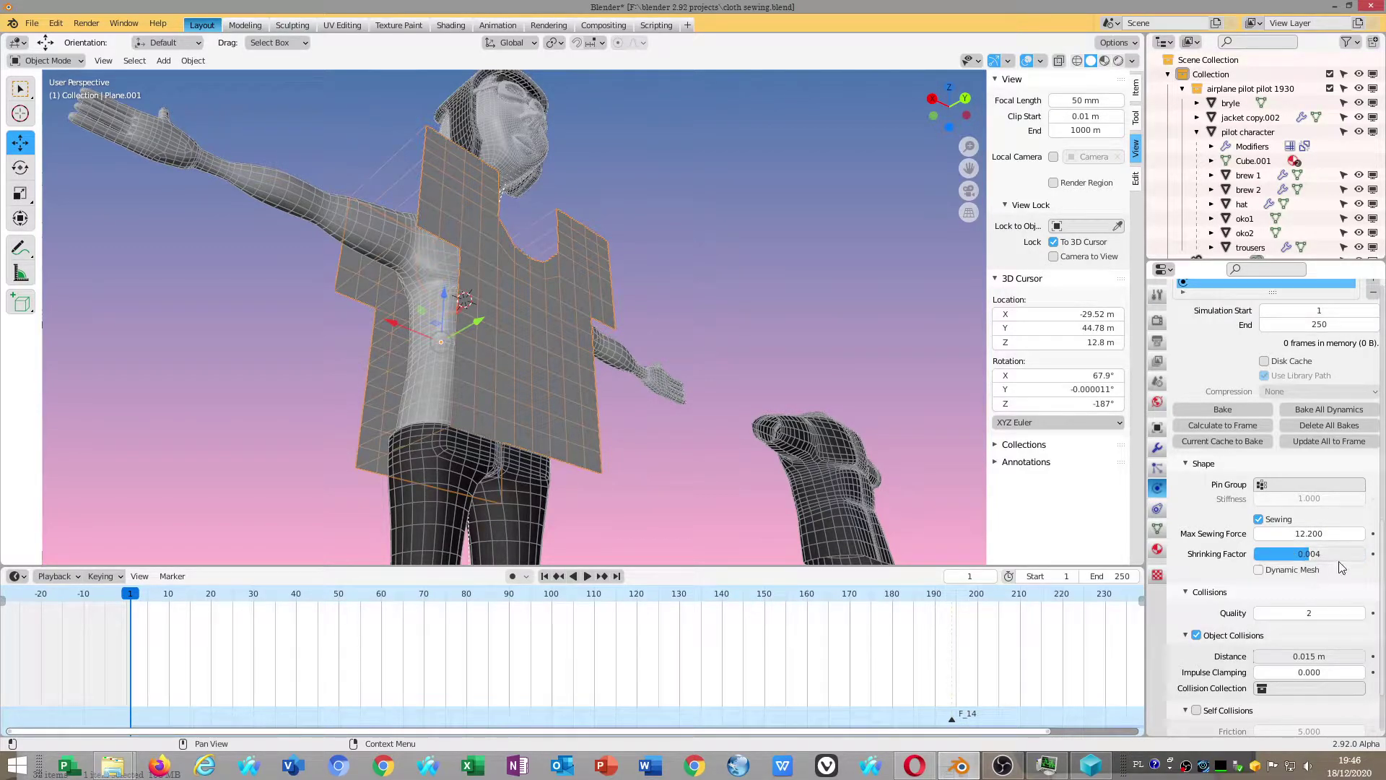
# Set the cloth collision quality to 7
pyautogui.scroll(-3, 1338, 563)
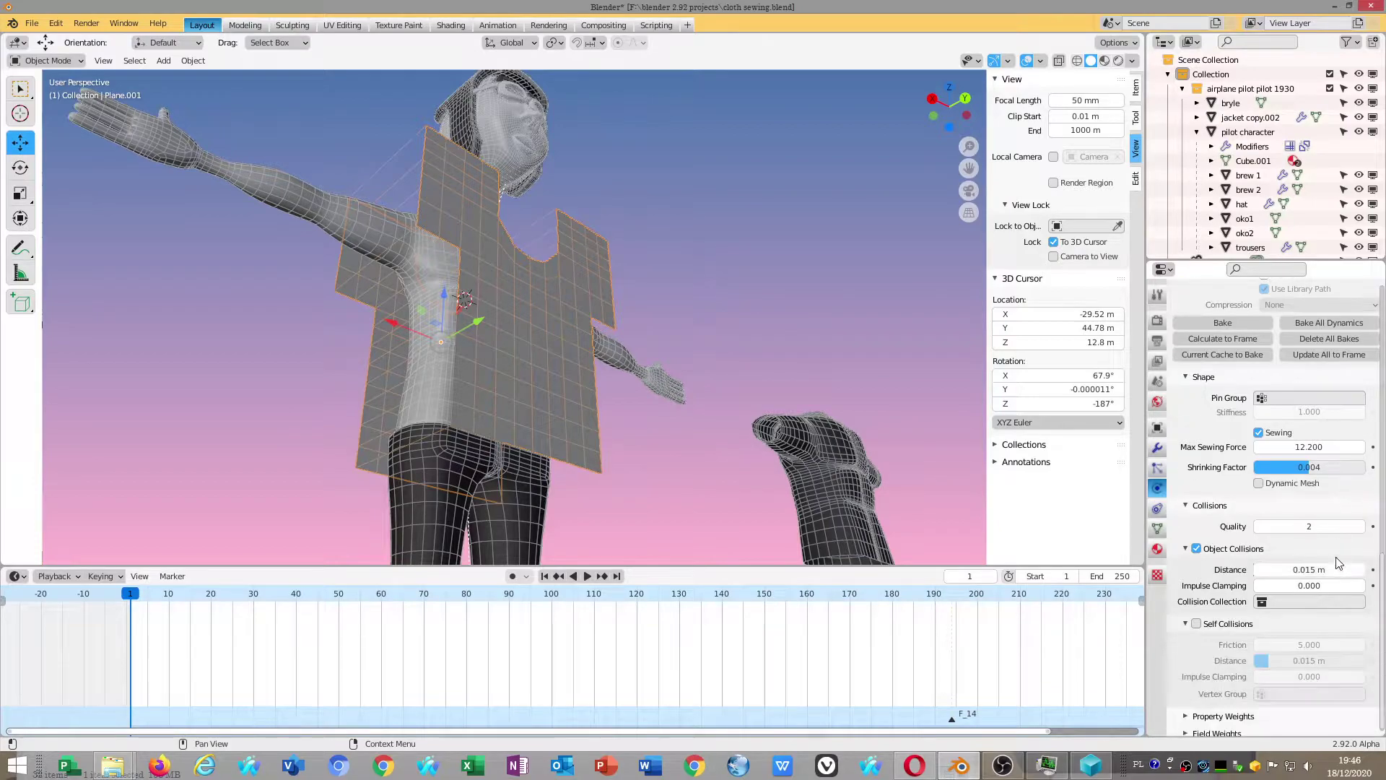
pyautogui.click(1306, 530)
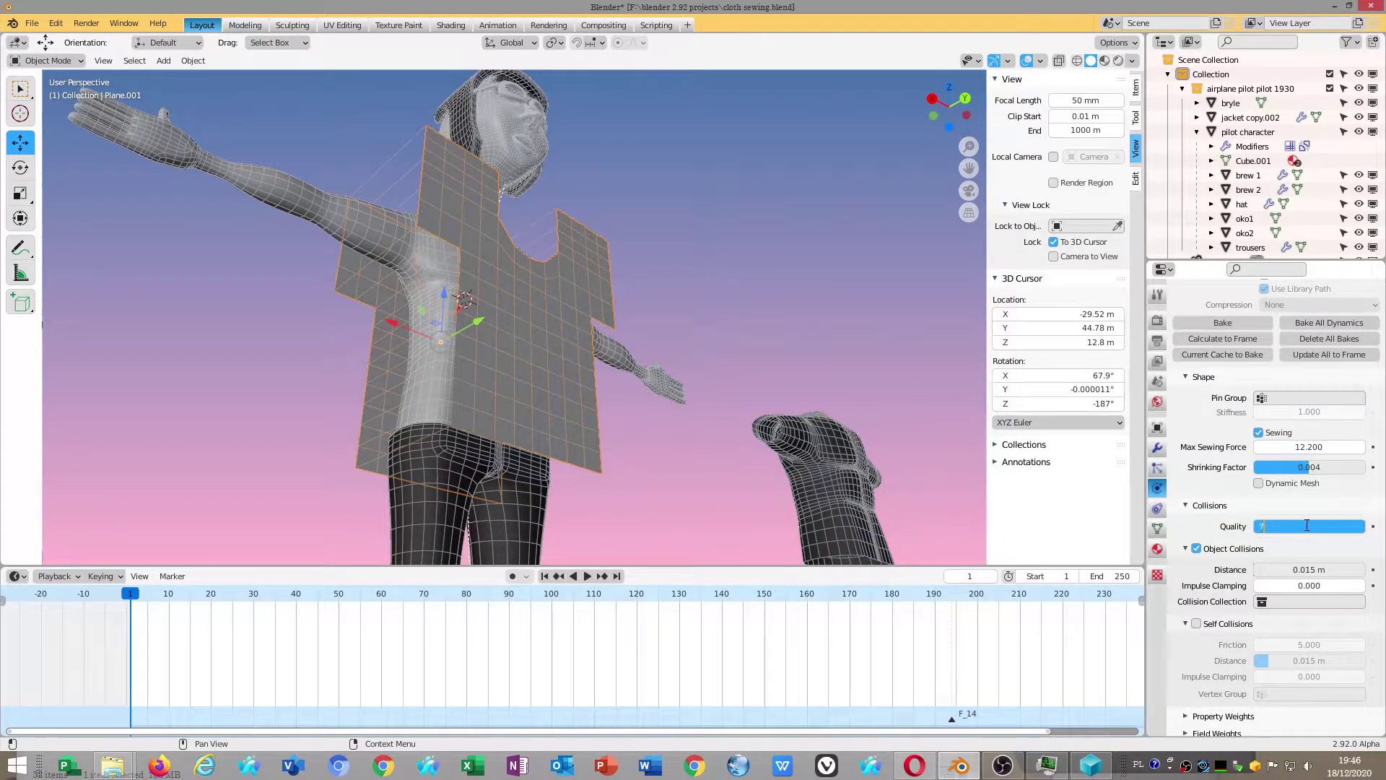
pyautogui.press('Return')
pyautogui.scroll(-1, 1314, 570)
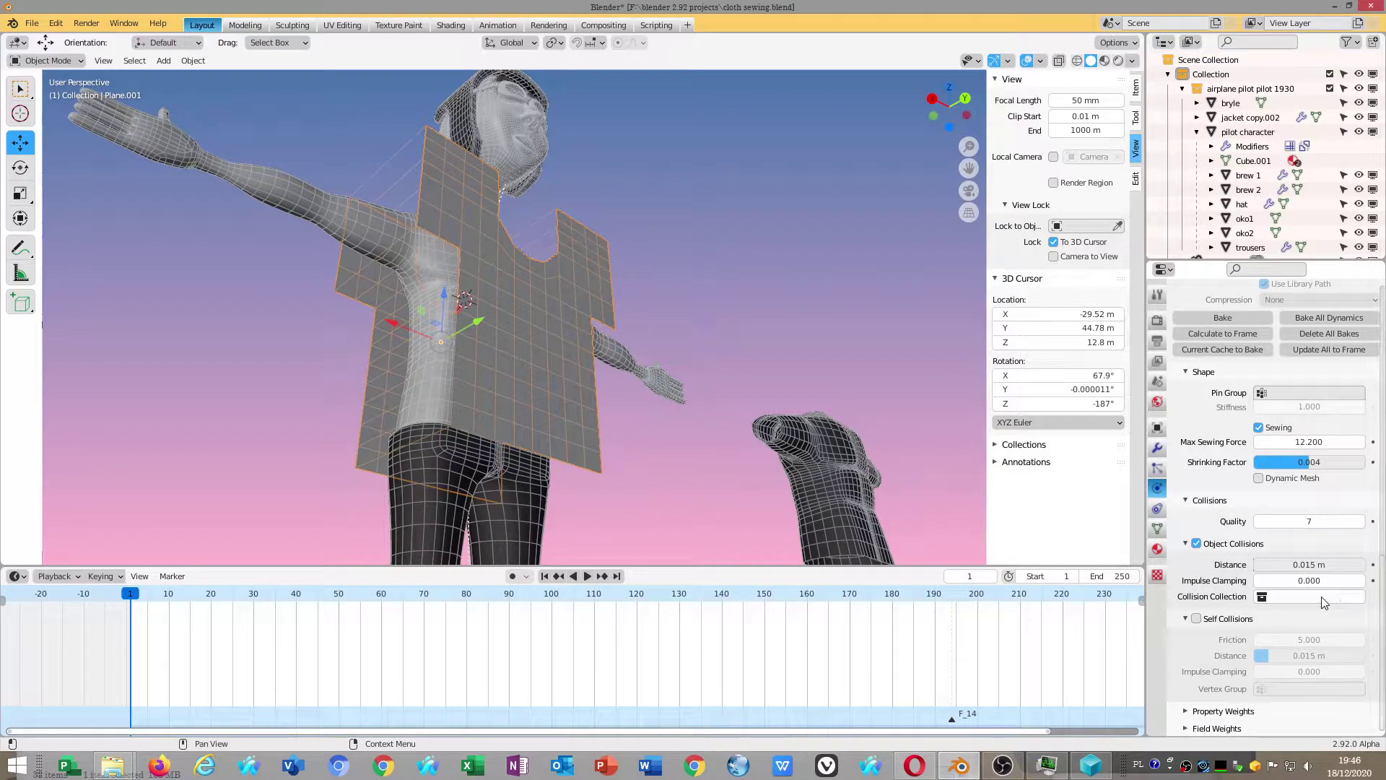
pyautogui.scroll(2, 646, 335)
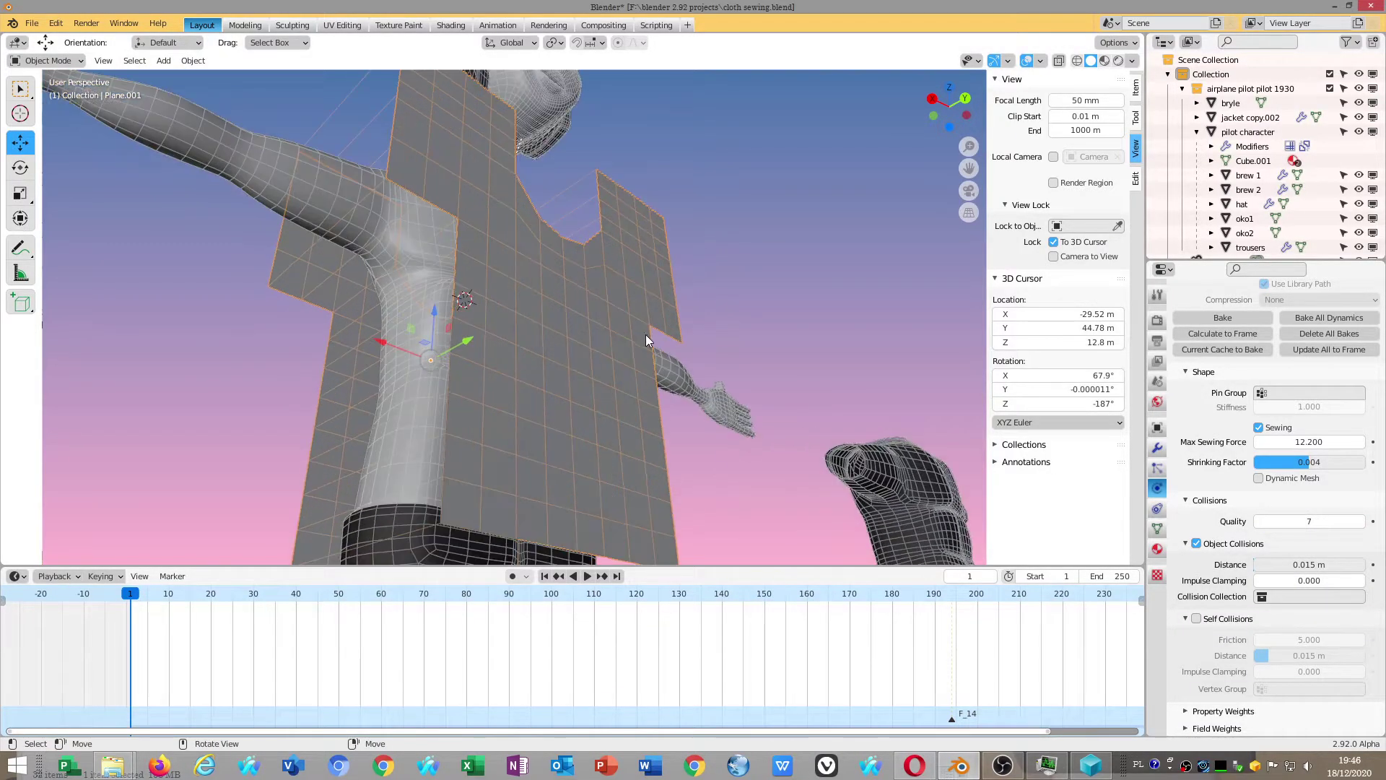
pyautogui.scroll(-4, 646, 335)
# Play the cloth simulation, pause at frame 20, and orbit to inspect the shirt
pyautogui.click(586, 575)
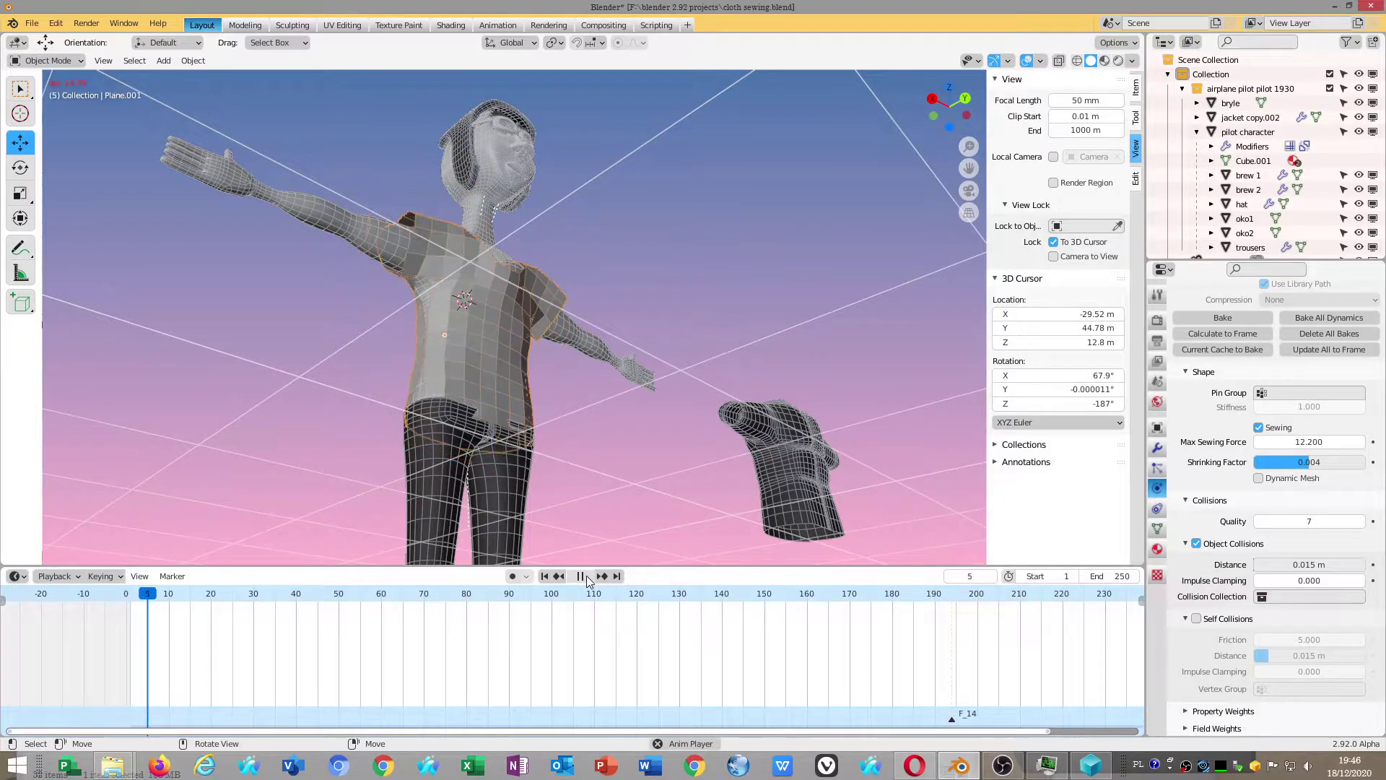
pyautogui.click(587, 575)
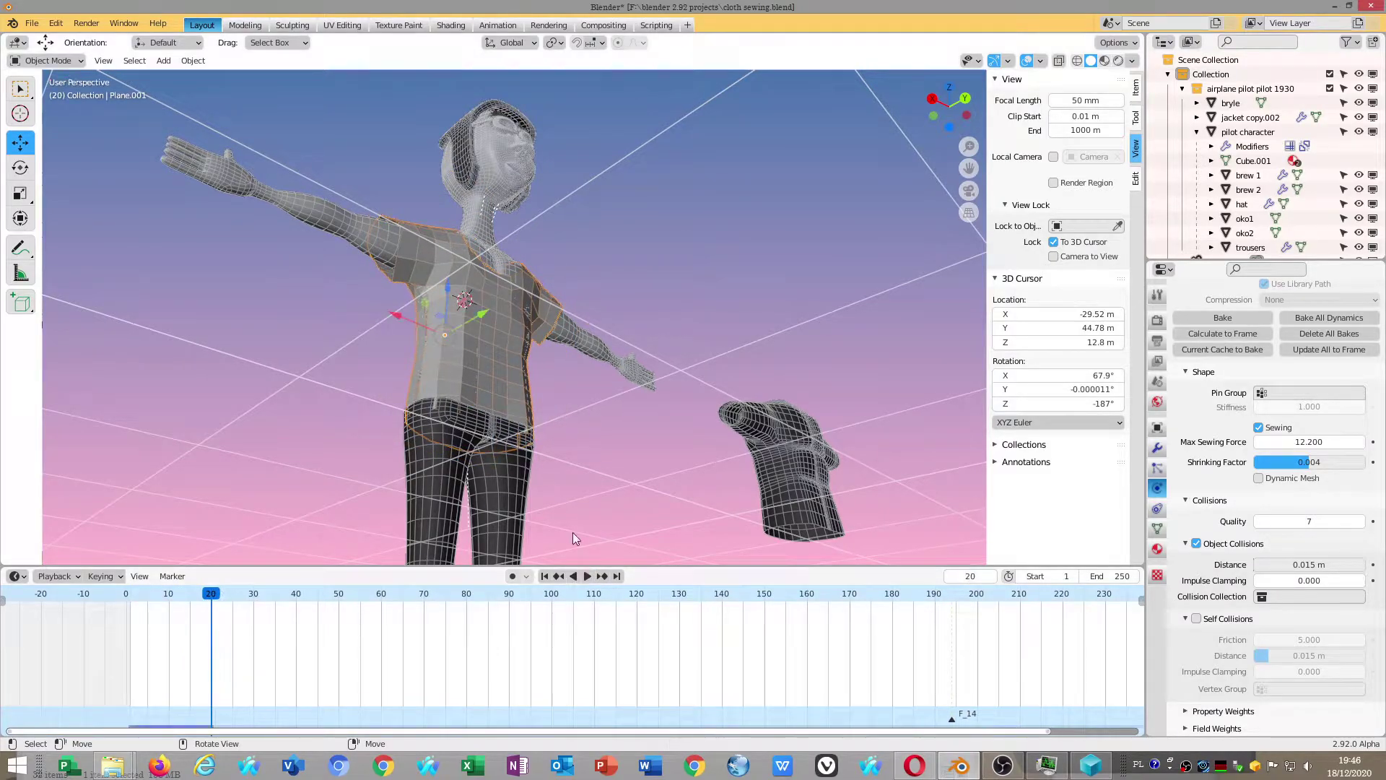
pyautogui.moveTo(778, 427)
pyautogui.mouseDown(button='middle')
pyautogui.moveTo(552, 453)
pyautogui.moveTo(603, 475)
pyautogui.moveTo(526, 407)
pyautogui.moveTo(596, 424)
pyautogui.moveTo(606, 378)
pyautogui.moveTo(580, 397)
pyautogui.moveTo(684, 498)
pyautogui.moveTo(686, 470)
pyautogui.moveTo(502, 422)
pyautogui.mouseUp(button='middle')
# Apply Shade Smooth to the pilot character and adjust its auto smooth angle
pyautogui.click(487, 417)
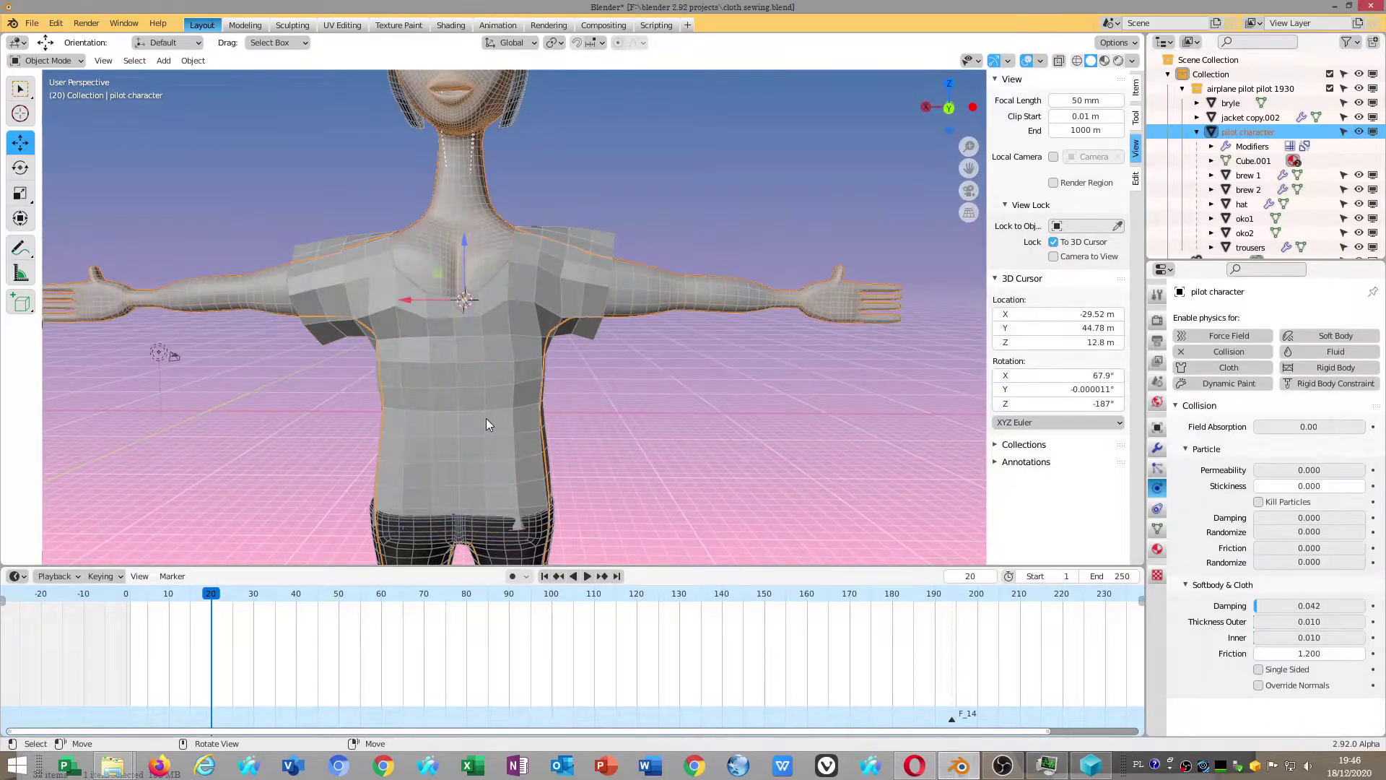
pyautogui.click(205, 62)
pyautogui.click(192, 61)
pyautogui.moveTo(218, 327)
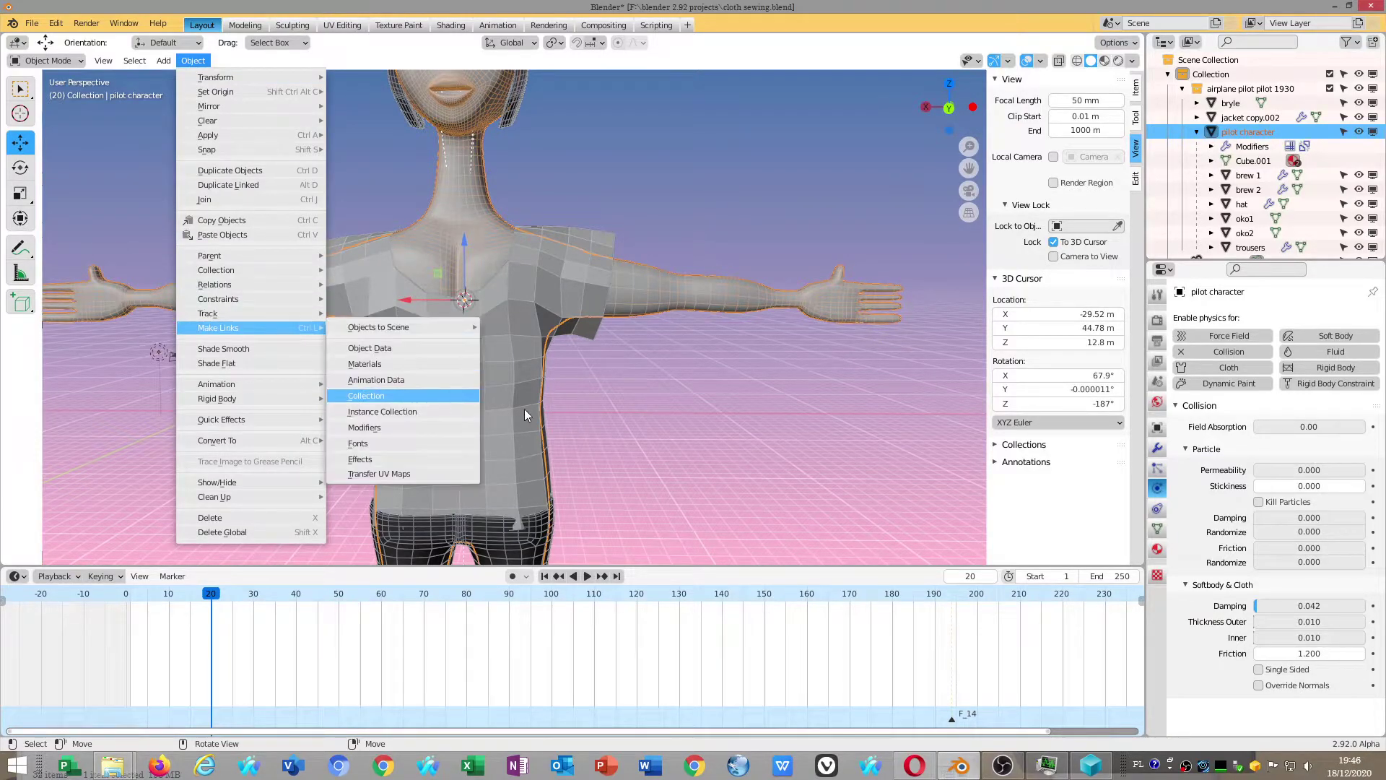
pyautogui.click(266, 352)
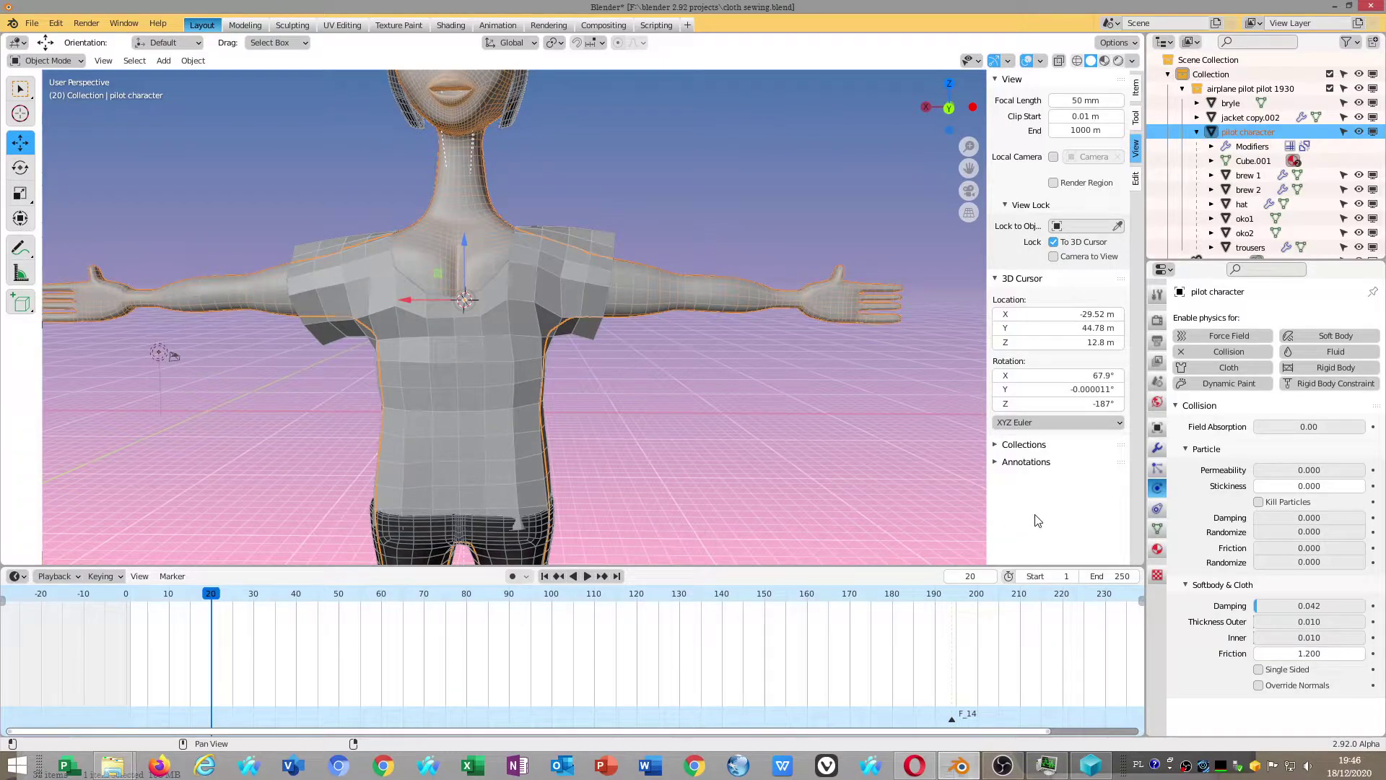
pyautogui.click(1157, 529)
pyautogui.moveTo(1284, 608); pyautogui.dragTo(1292, 602)
# Turn on Auto Smooth for Plane.001, shade it smooth, and set the angle to 164°
pyautogui.click(502, 392)
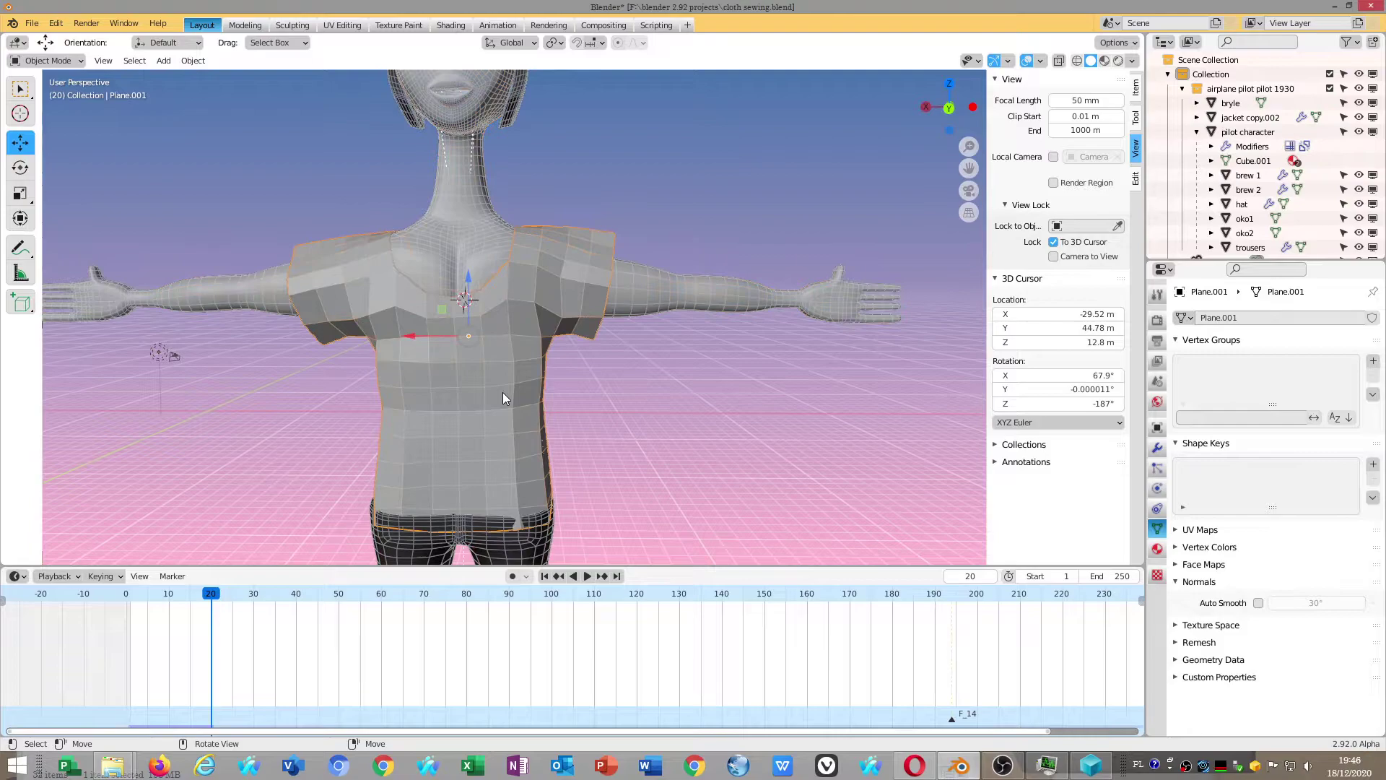
pyautogui.click(1259, 603)
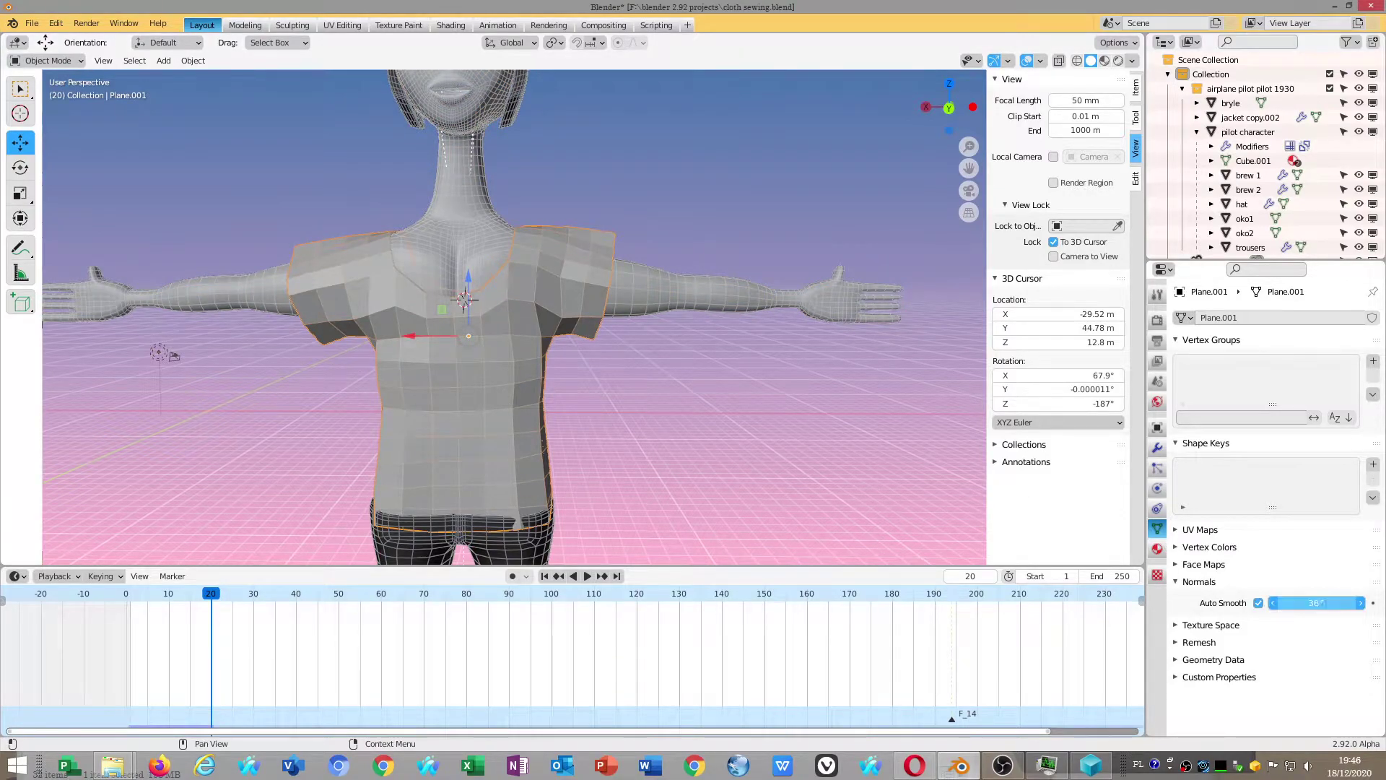
pyautogui.click(193, 61)
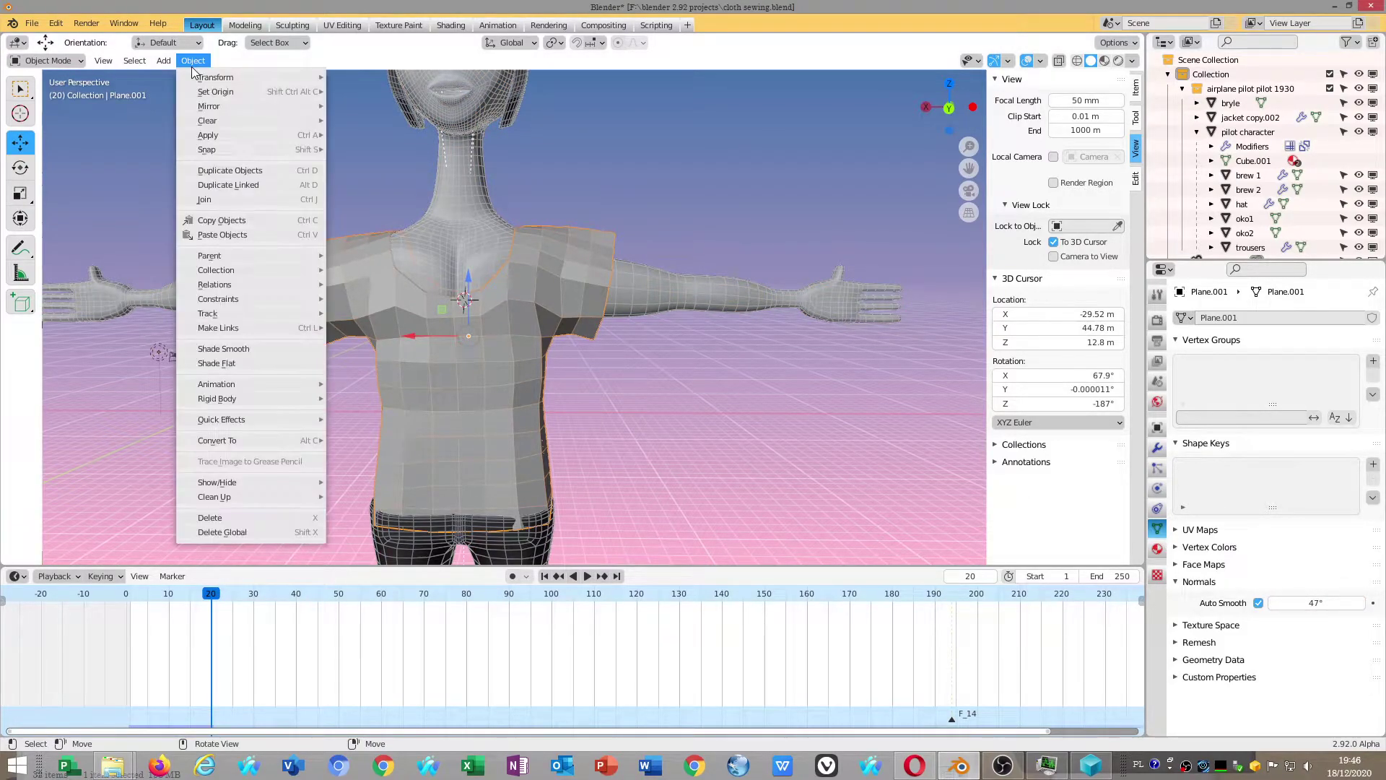
pyautogui.click(224, 349)
pyautogui.moveTo(224, 348); pyautogui.dragTo(744, 460, button='middle')
pyautogui.moveTo(1315, 599); pyautogui.dragTo(1372, 599)
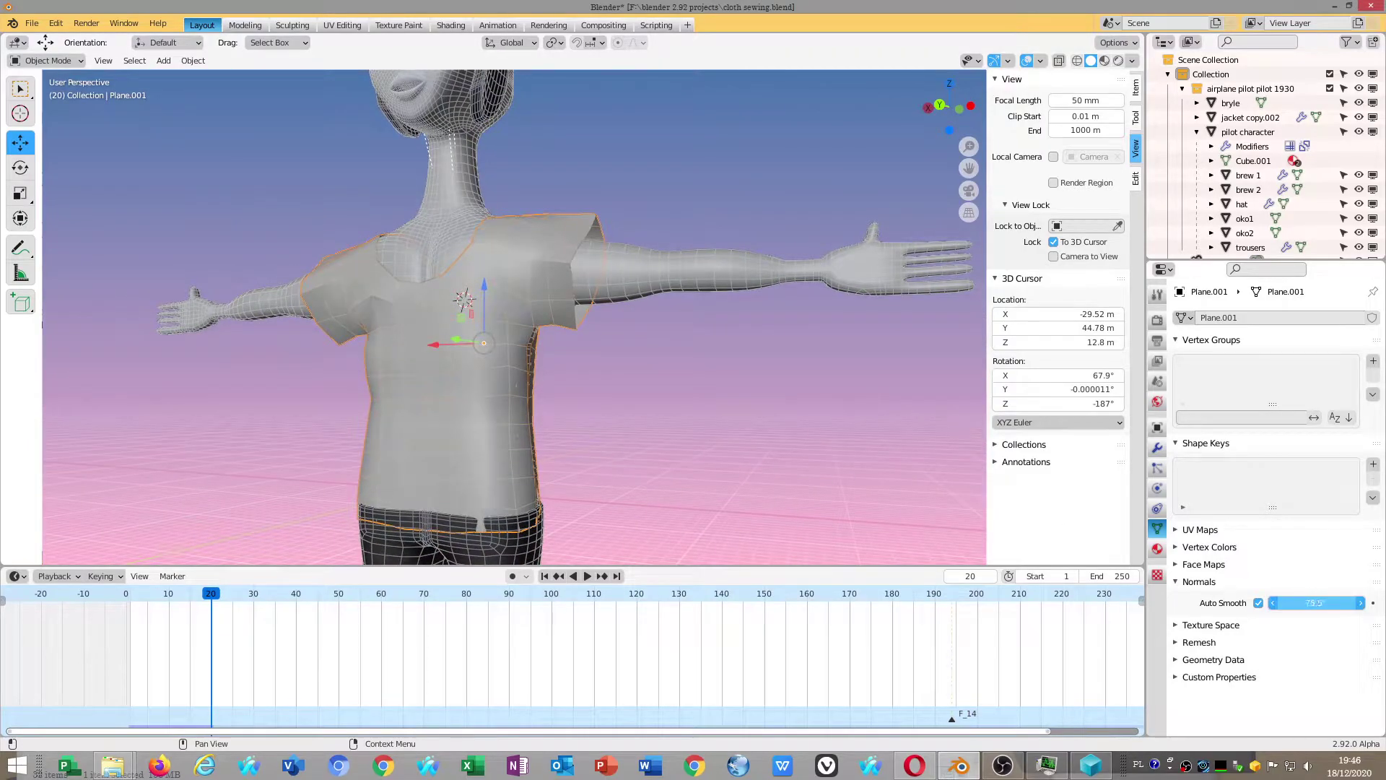
pyautogui.moveTo(446, 433)
pyautogui.mouseDown(button='middle')
pyautogui.moveTo(563, 426)
pyautogui.moveTo(526, 289)
pyautogui.moveTo(621, 323)
pyautogui.moveTo(622, 340)
pyautogui.moveTo(565, 228)
pyautogui.mouseUp(button='middle')
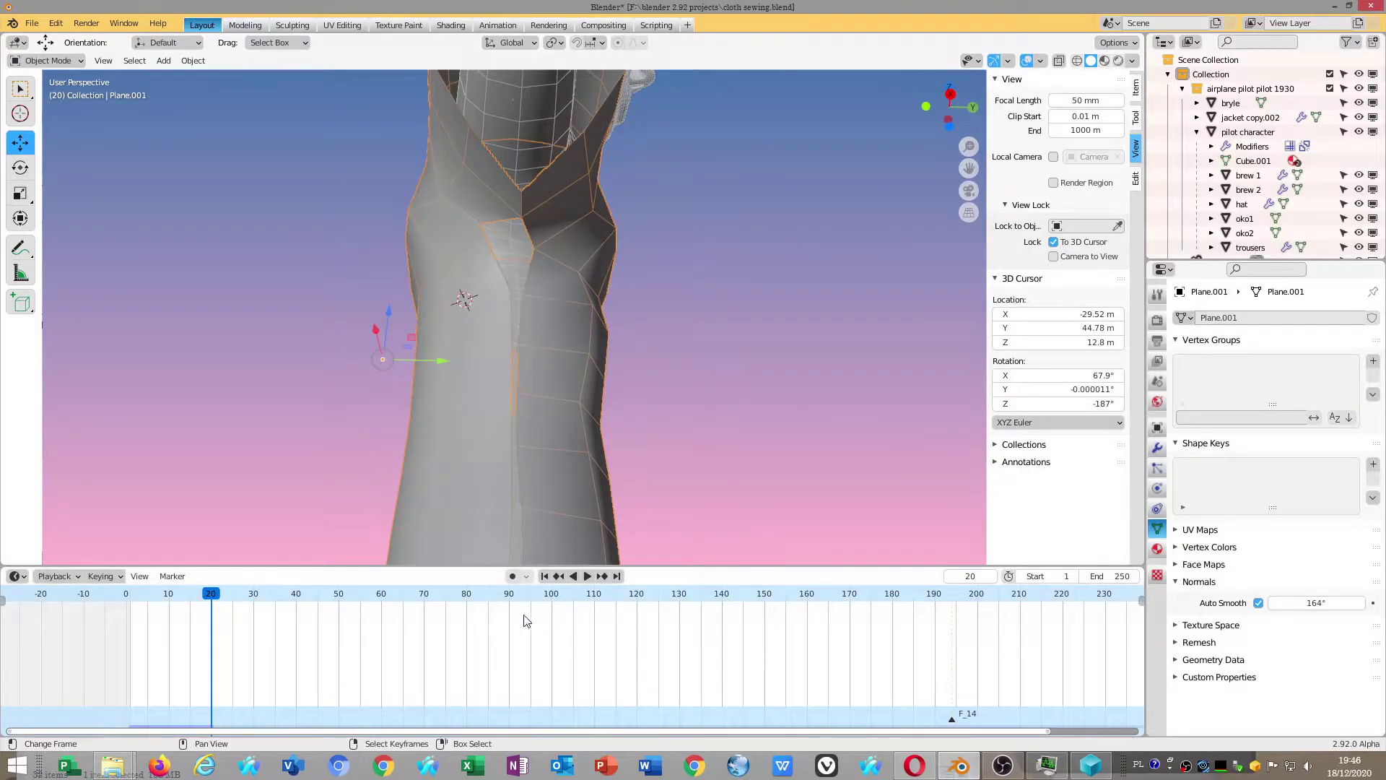
# Rewind to frame 1 and raise the shirt's maximum sewing force to 16
pyautogui.click(544, 575)
pyautogui.moveTo(571, 508); pyautogui.dragTo(573, 489, button='middle')
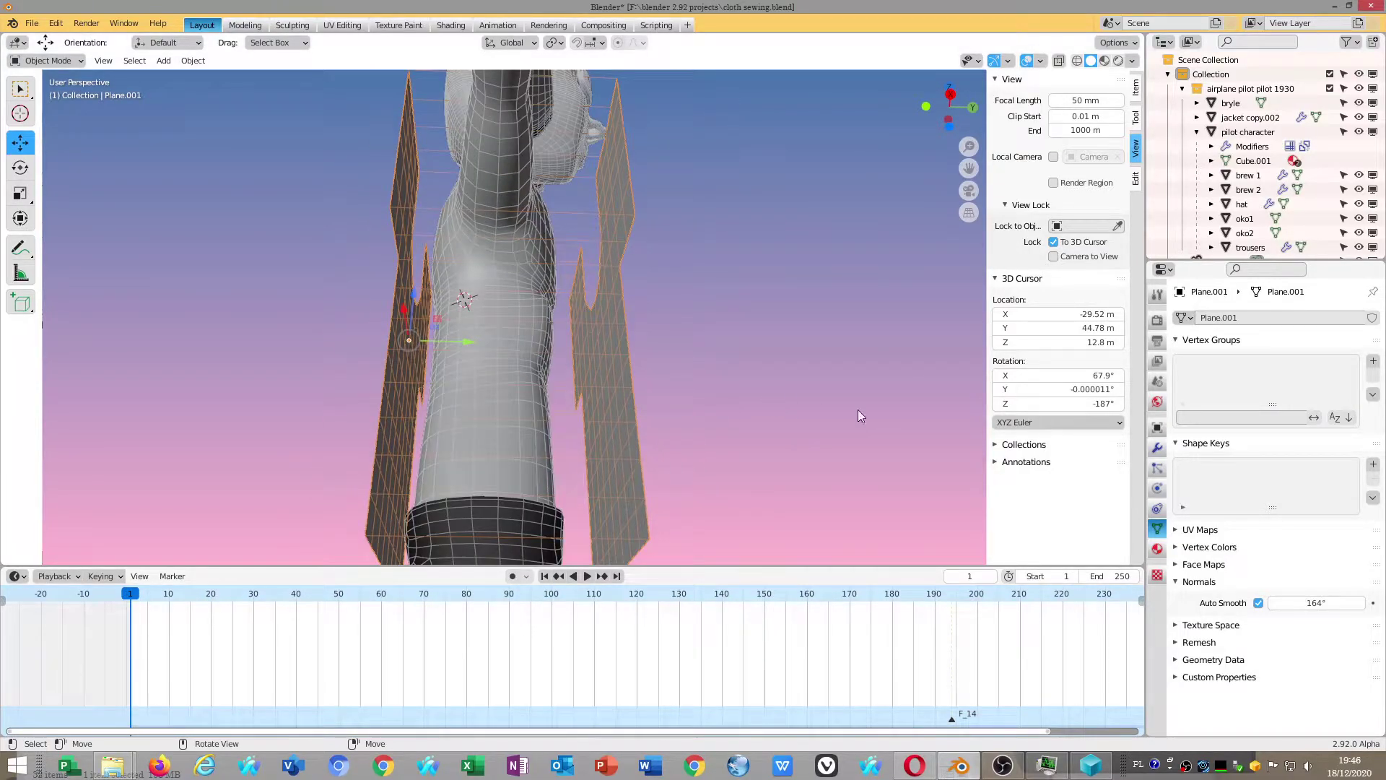
pyautogui.moveTo(858, 409)
pyautogui.mouseDown(button='middle')
pyautogui.moveTo(951, 393)
pyautogui.moveTo(591, 207)
pyautogui.moveTo(769, 207)
pyautogui.mouseUp(button='middle')
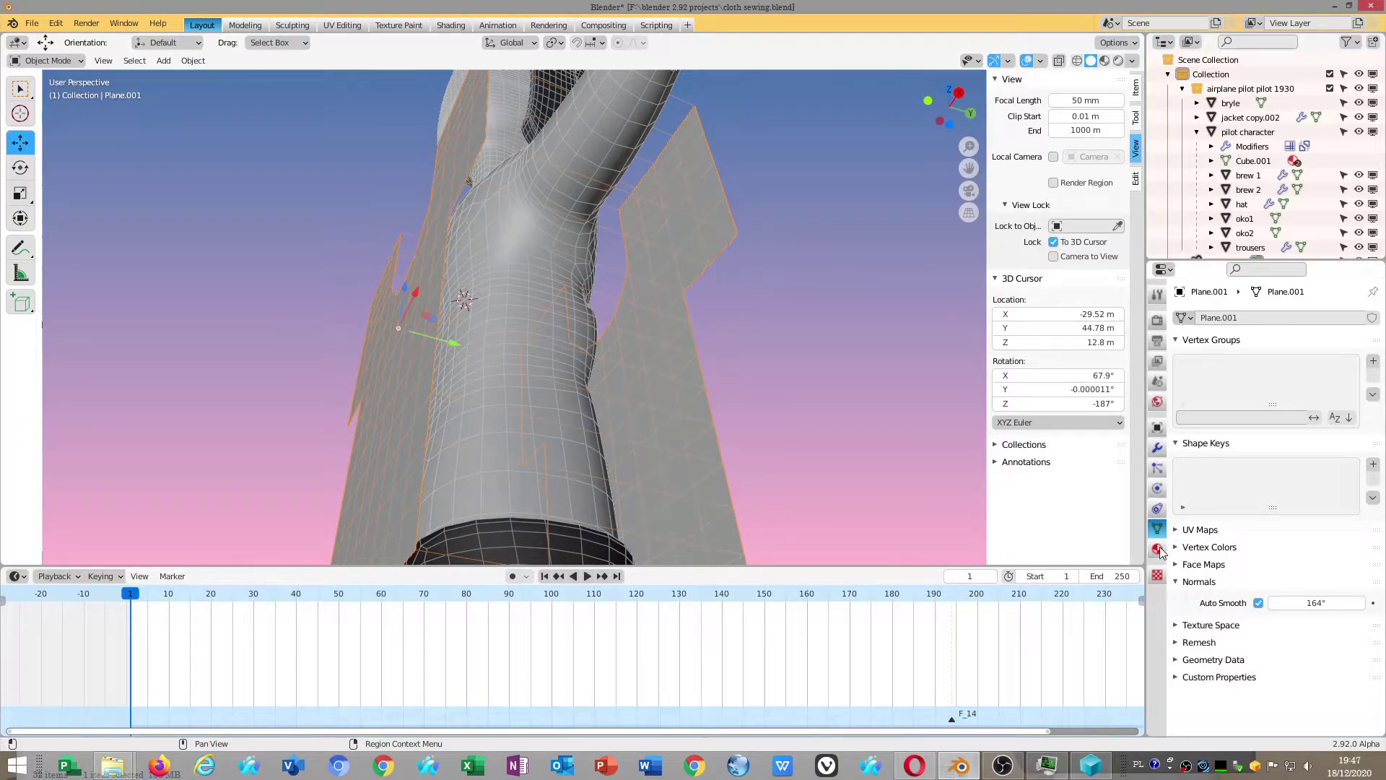
pyautogui.click(1158, 509)
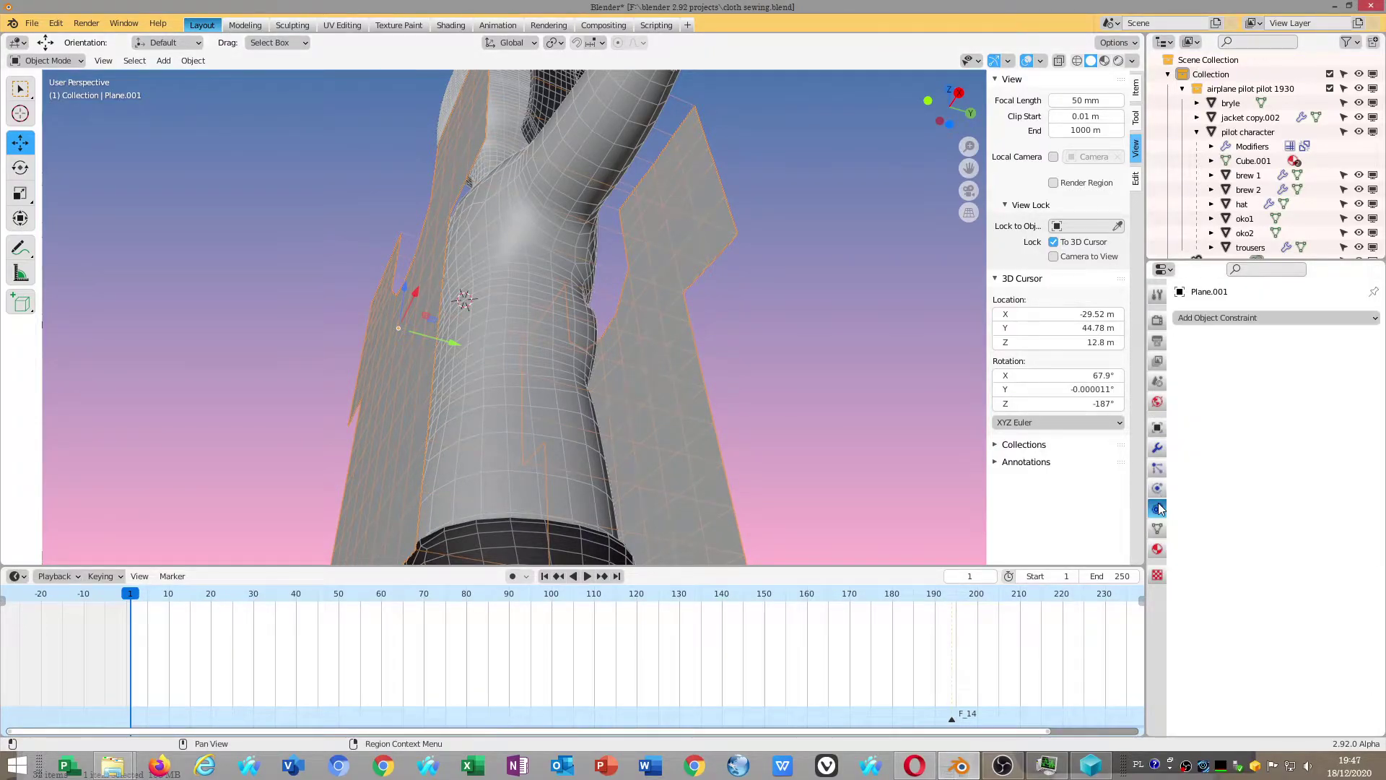
pyautogui.click(1157, 489)
pyautogui.scroll(-5, 1299, 506)
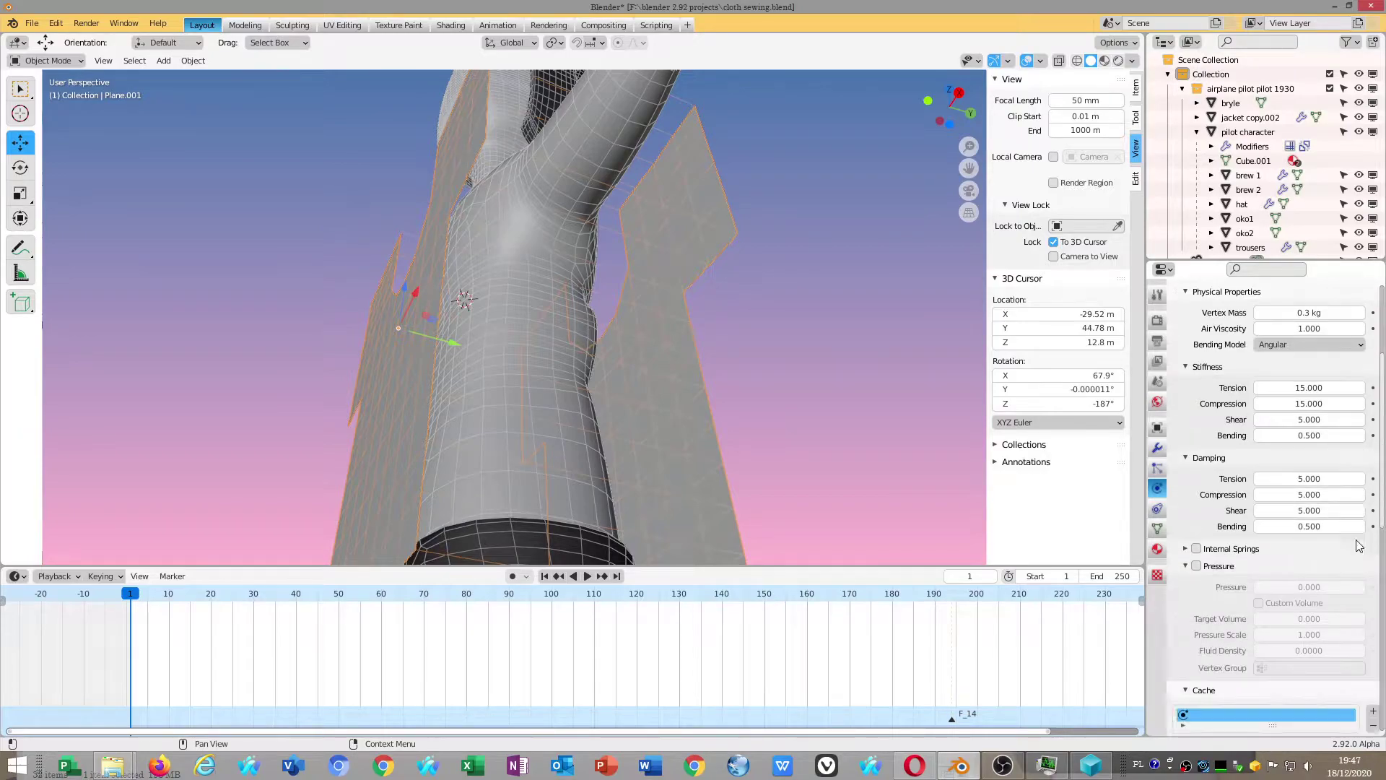
pyautogui.scroll(-2, 1352, 546)
pyautogui.scroll(-4, 1347, 552)
pyautogui.scroll(-4, 1303, 595)
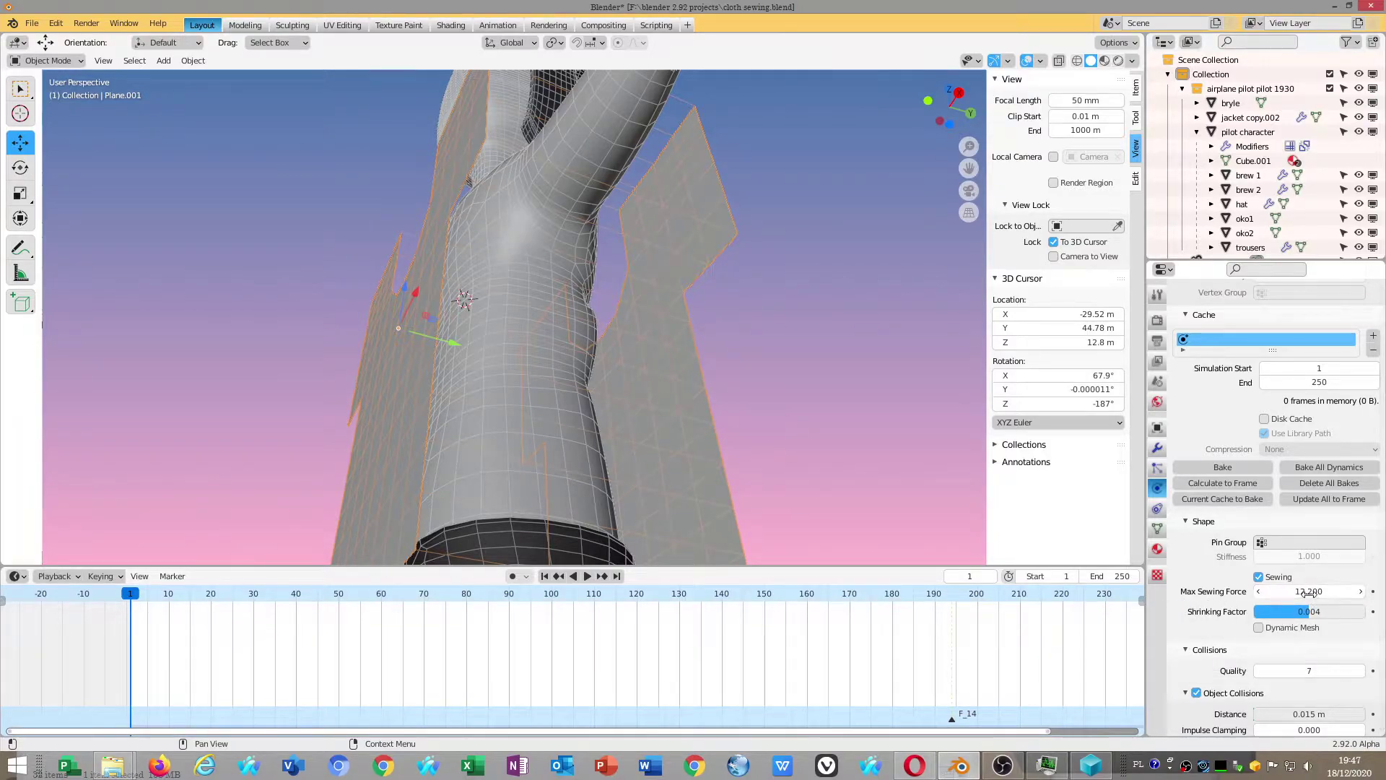
pyautogui.moveTo(1308, 591)
pyautogui.mouseDown()
pyautogui.moveTo(1320, 591)
pyautogui.moveTo(1290, 605)
pyautogui.mouseUp()
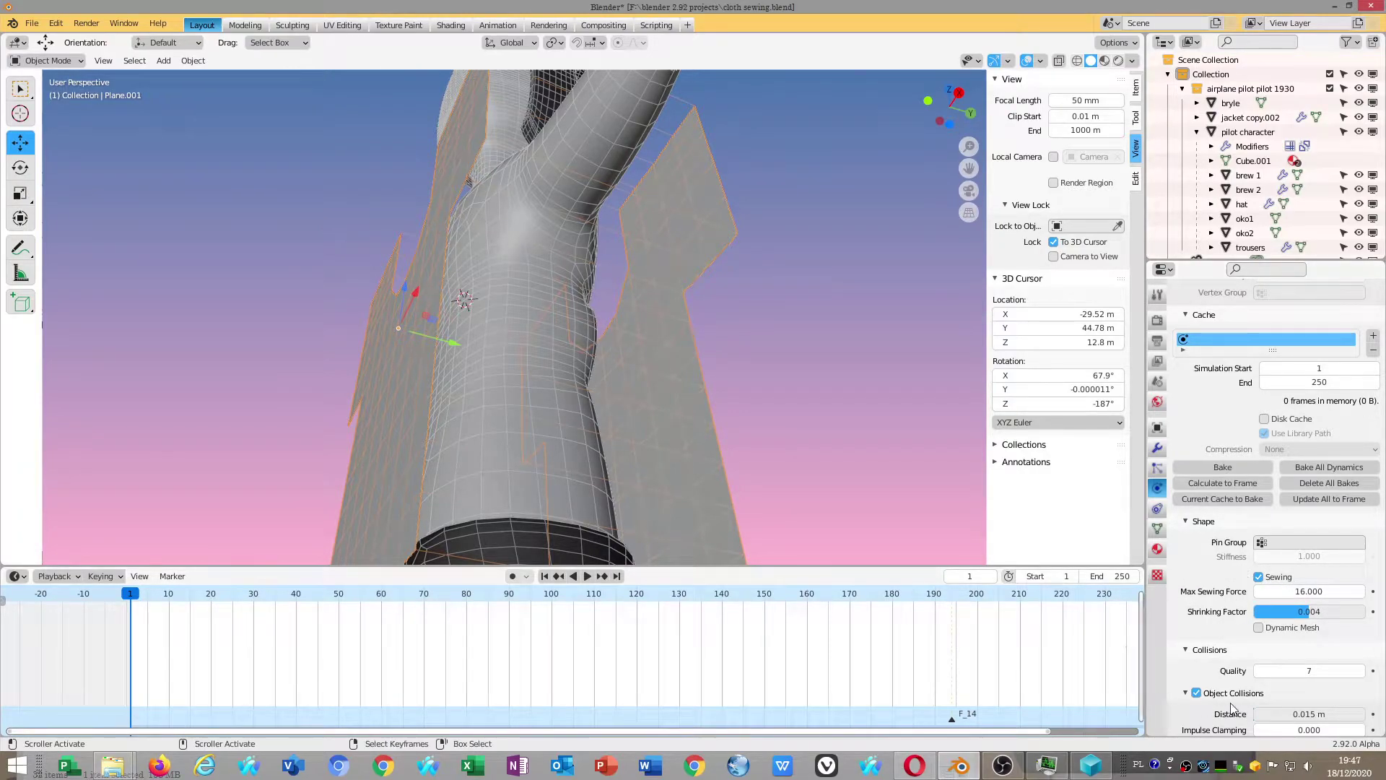
# Enable Self Collisions on the shirt cloth
pyautogui.scroll(-3, 1271, 684)
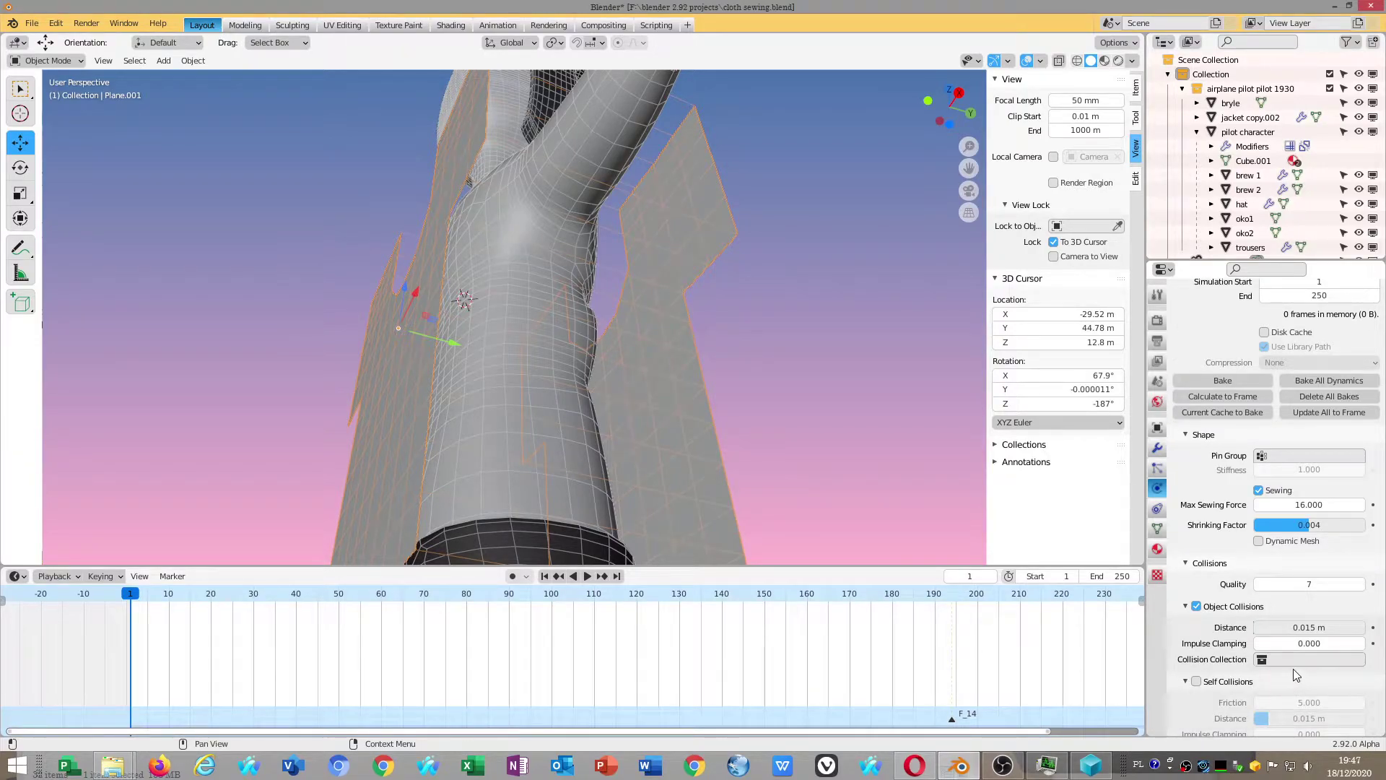
pyautogui.scroll(-1, 1314, 643)
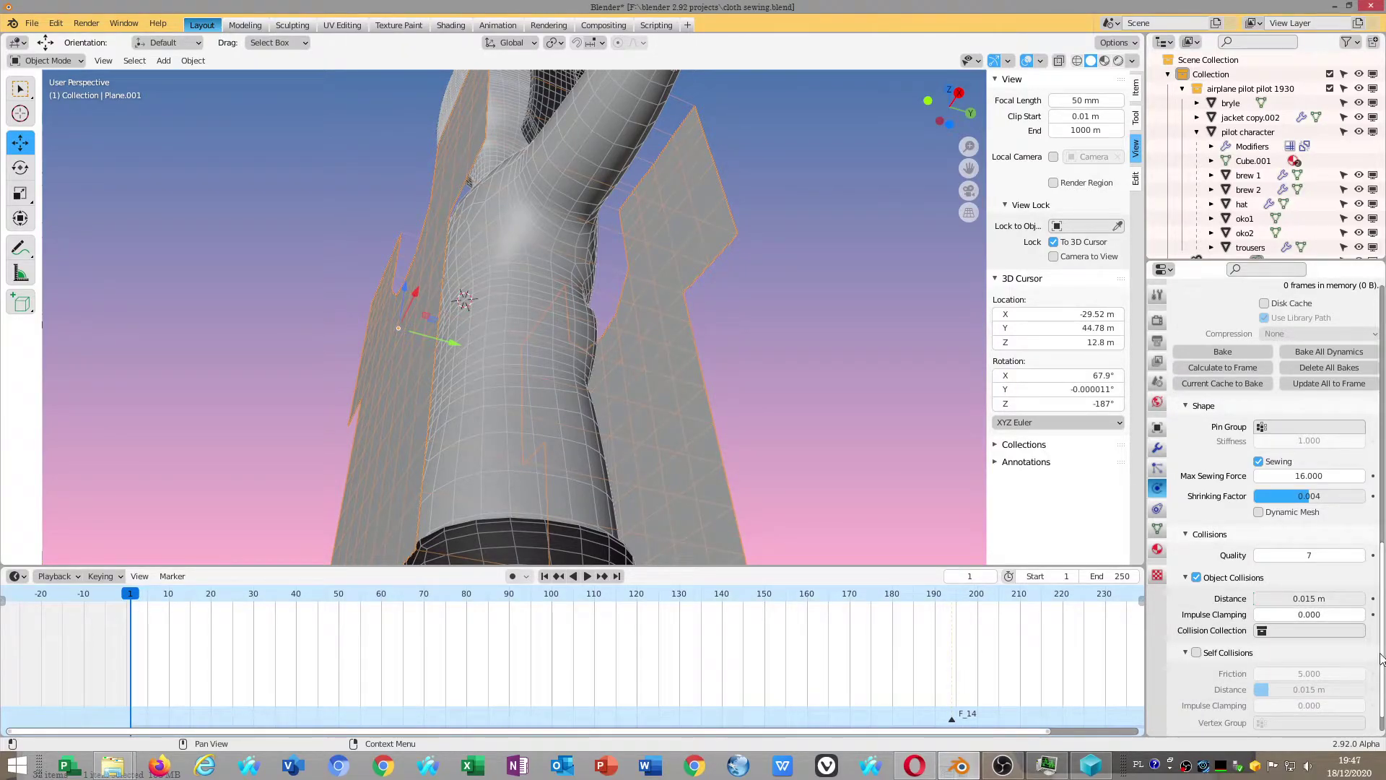
pyautogui.scroll(-1, 1235, 657)
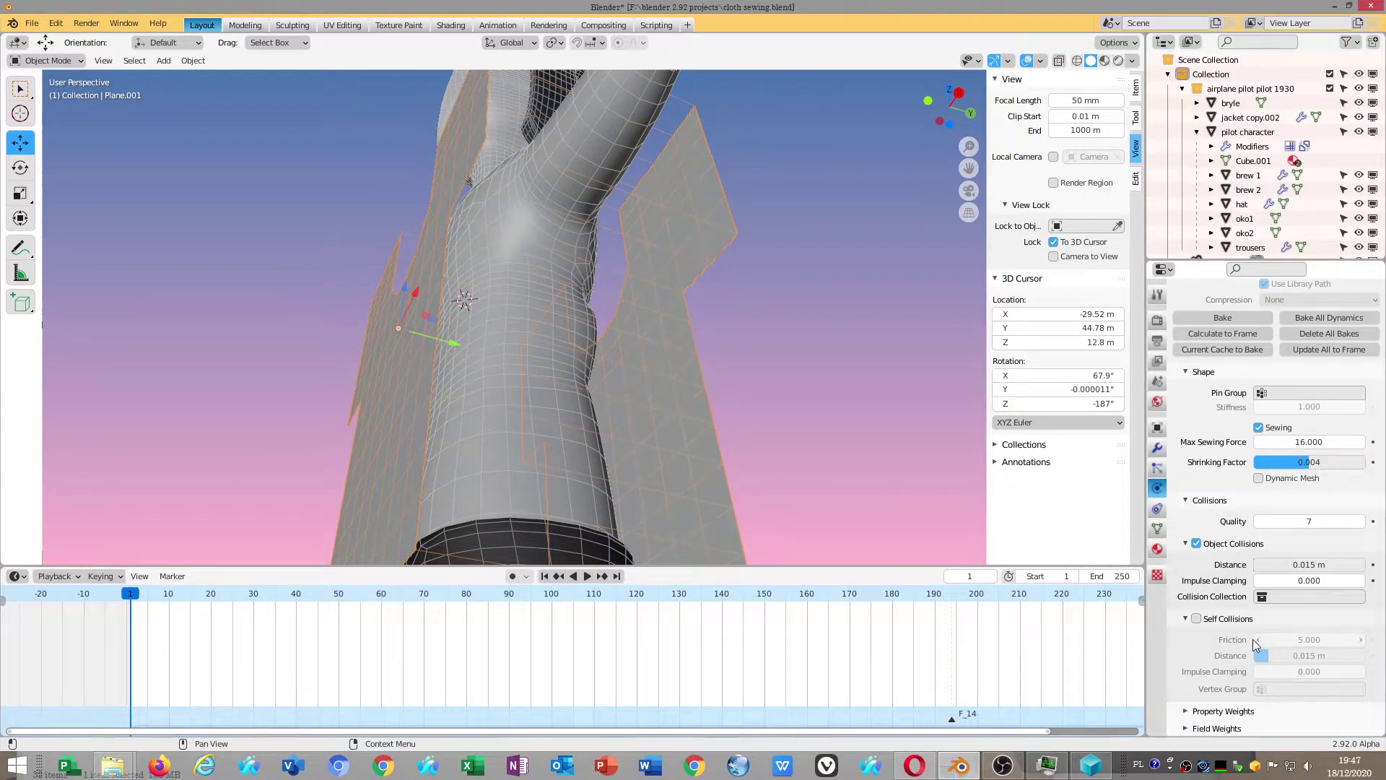
pyautogui.click(1197, 619)
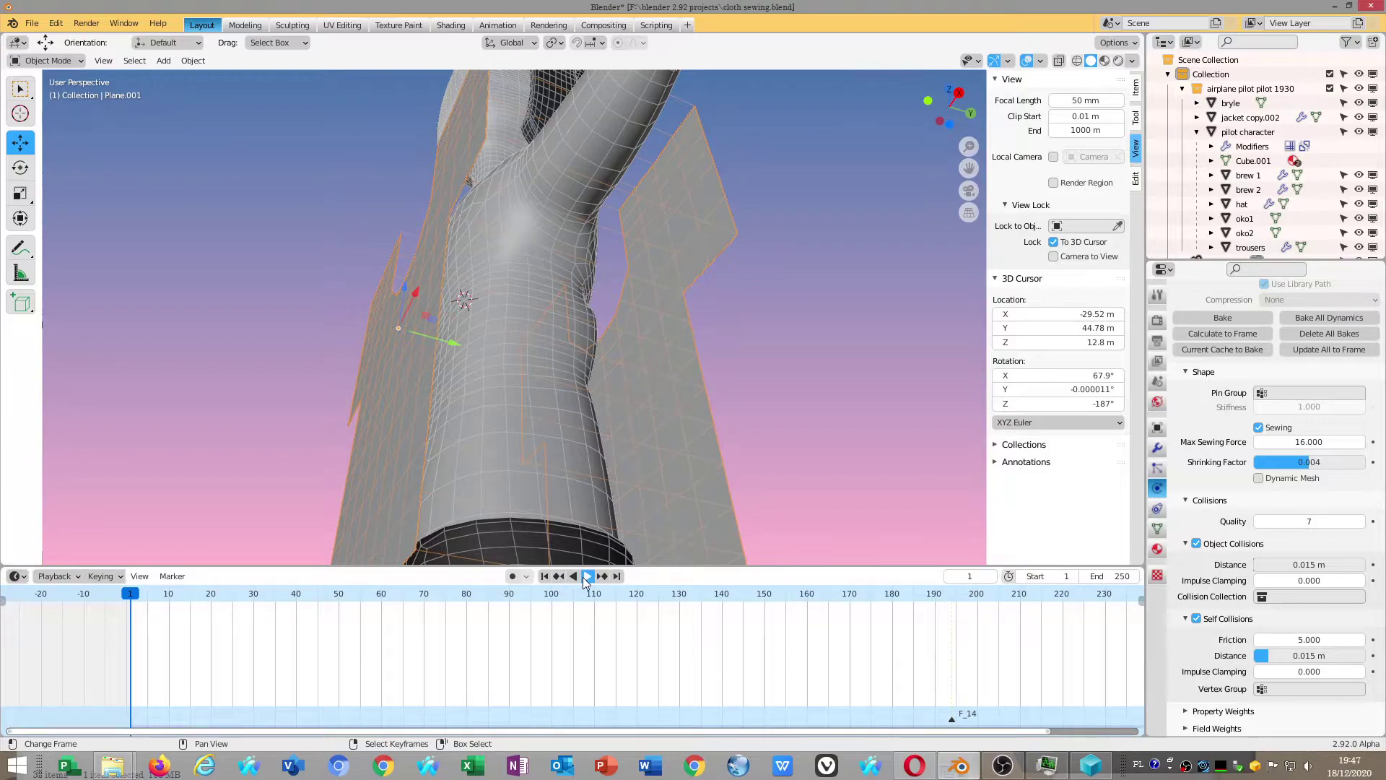
# Preview the simulation to frame 33, then turn Self Collisions off and rewind to frame 1
pyautogui.click(582, 577)
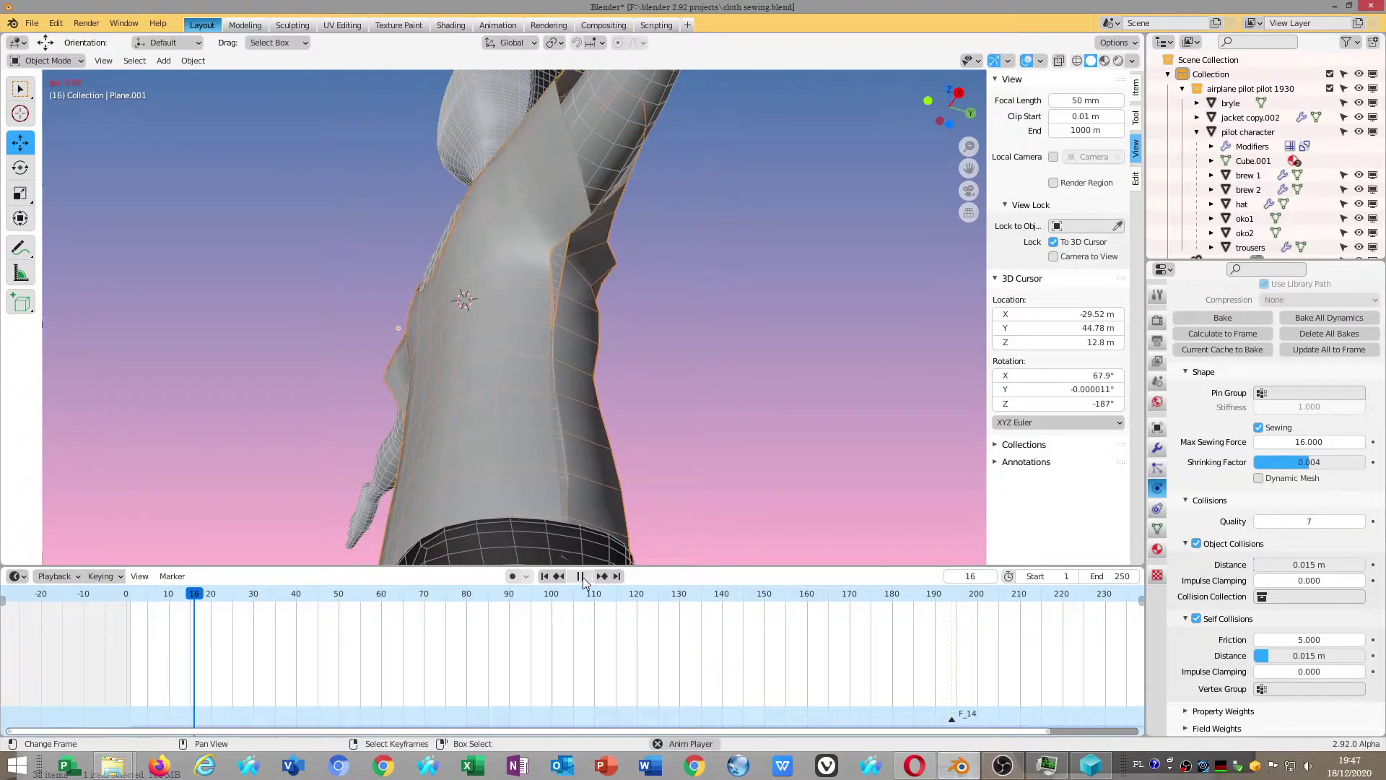
pyautogui.click(583, 578)
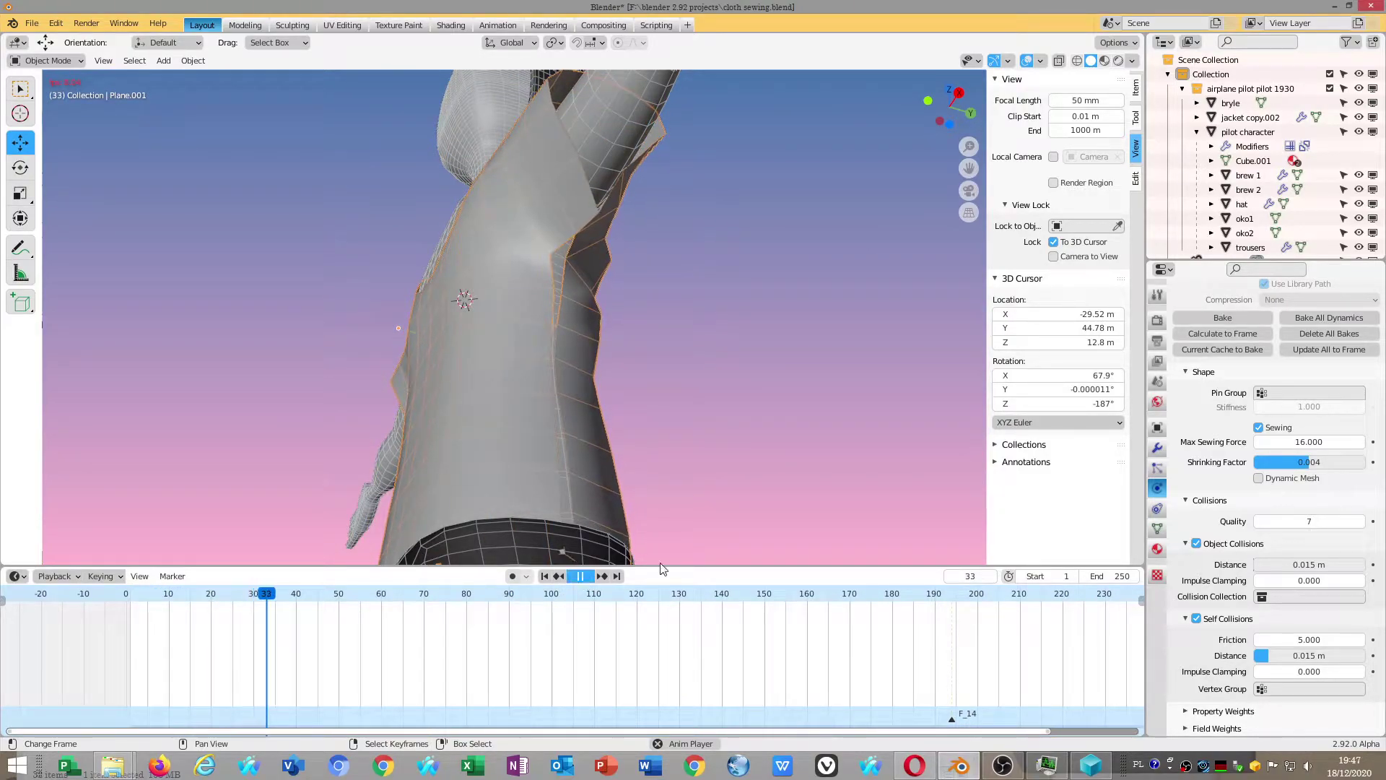
pyautogui.click(1197, 620)
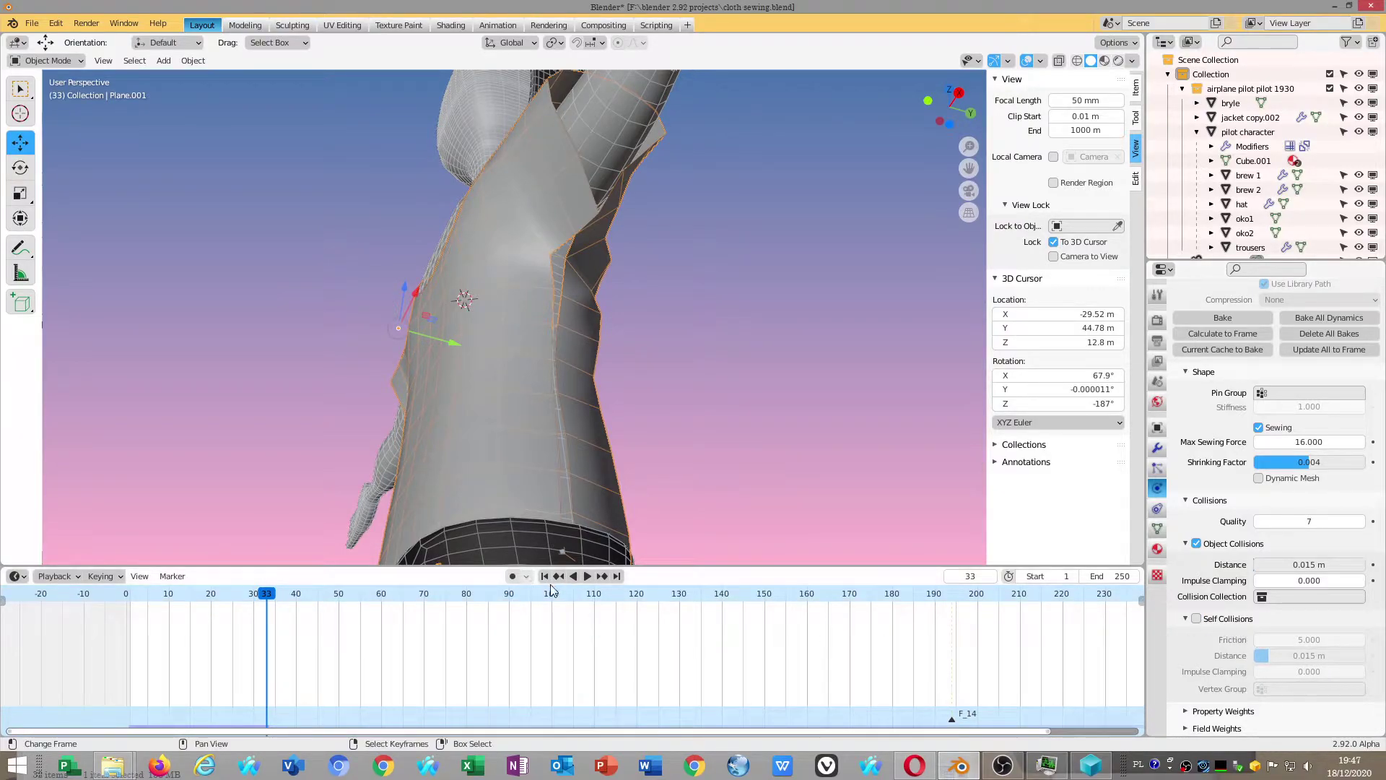
pyautogui.click(545, 576)
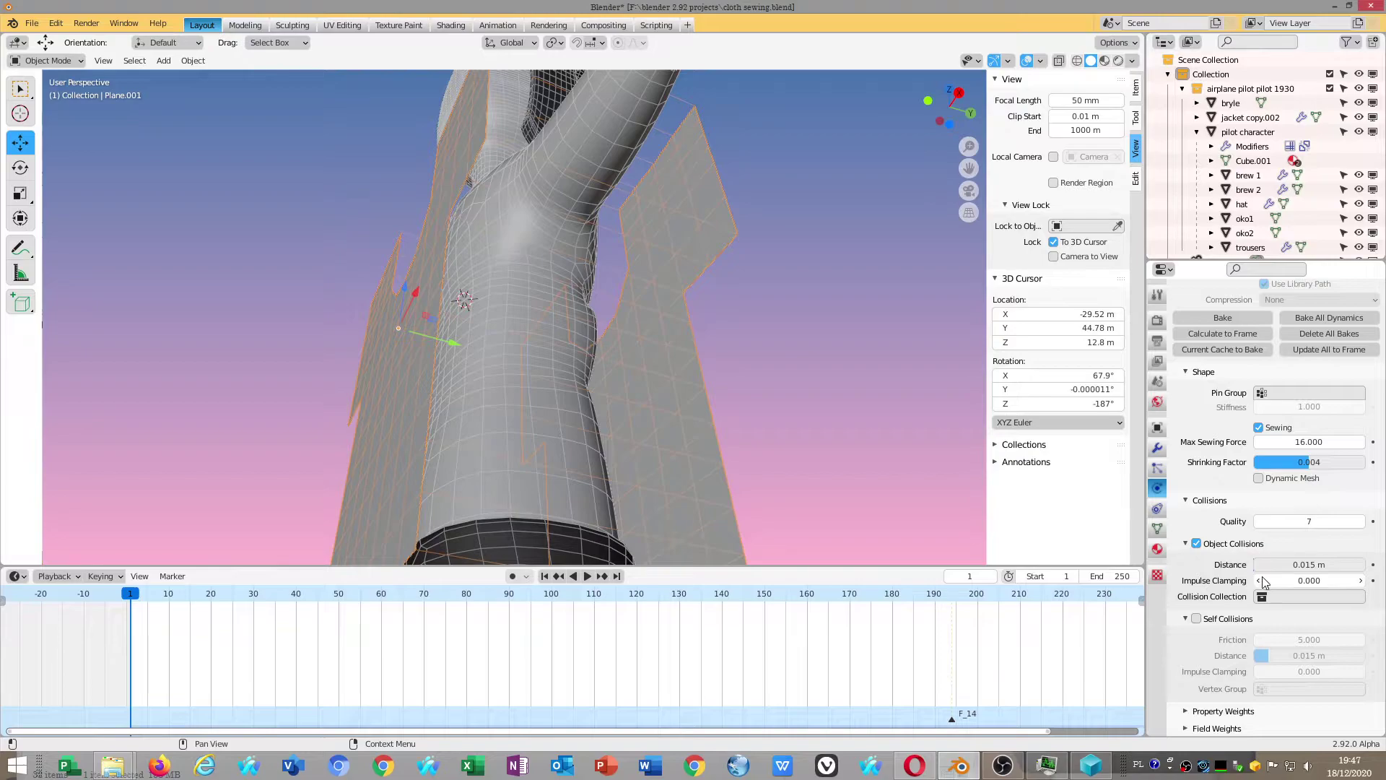
# Raise the shirt's maximum sewing force to 19.3
pyautogui.scroll(2, 1268, 543)
pyautogui.click(1308, 499)
pyautogui.moveTo(1307, 499); pyautogui.dragTo(1310, 500)
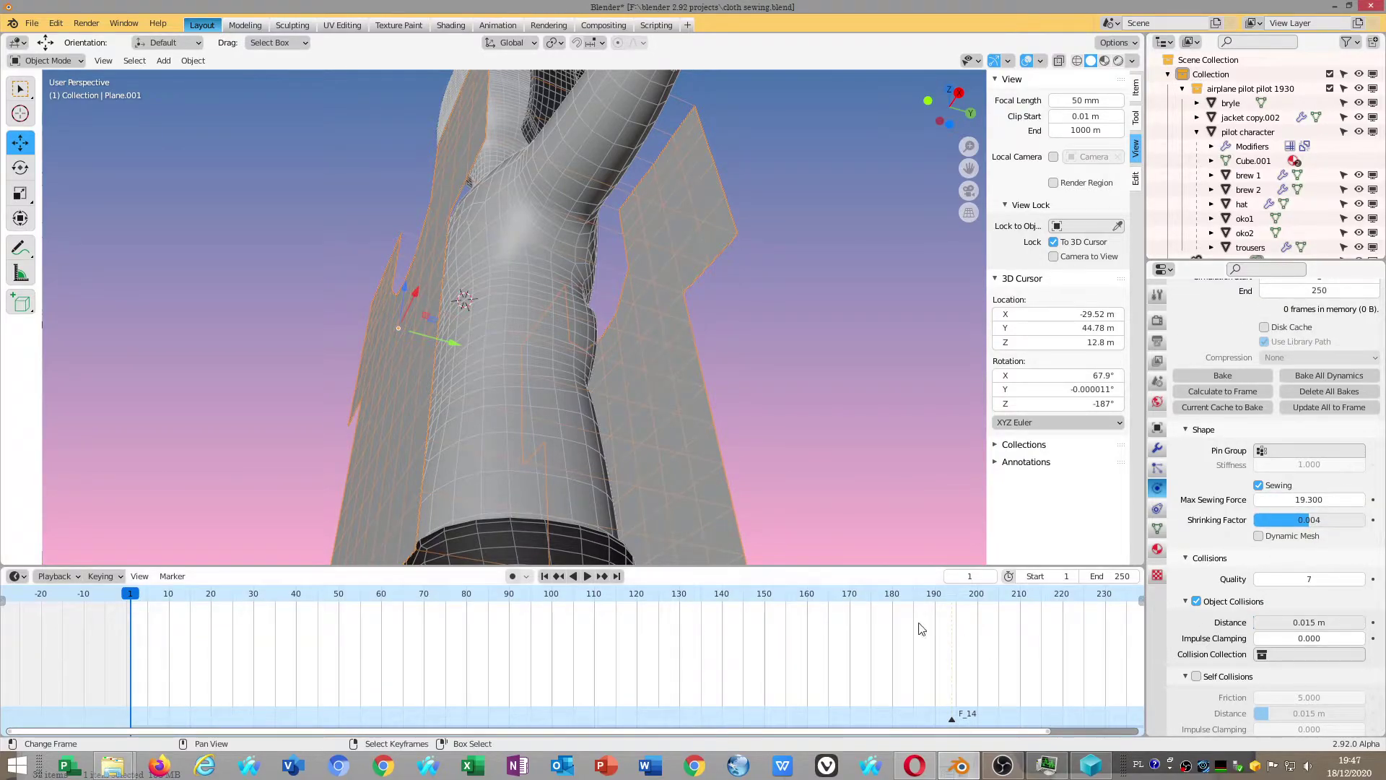
pyautogui.moveTo(693, 473)
pyautogui.mouseDown(button='middle')
pyautogui.moveTo(668, 446)
pyautogui.moveTo(687, 484)
pyautogui.moveTo(679, 383)
pyautogui.mouseUp(button='middle')
pyautogui.scroll(-5, 687, 484)
# Play the simulation, orbiting to watch the shirt panels sew onto the torso and arm
pyautogui.click(589, 576)
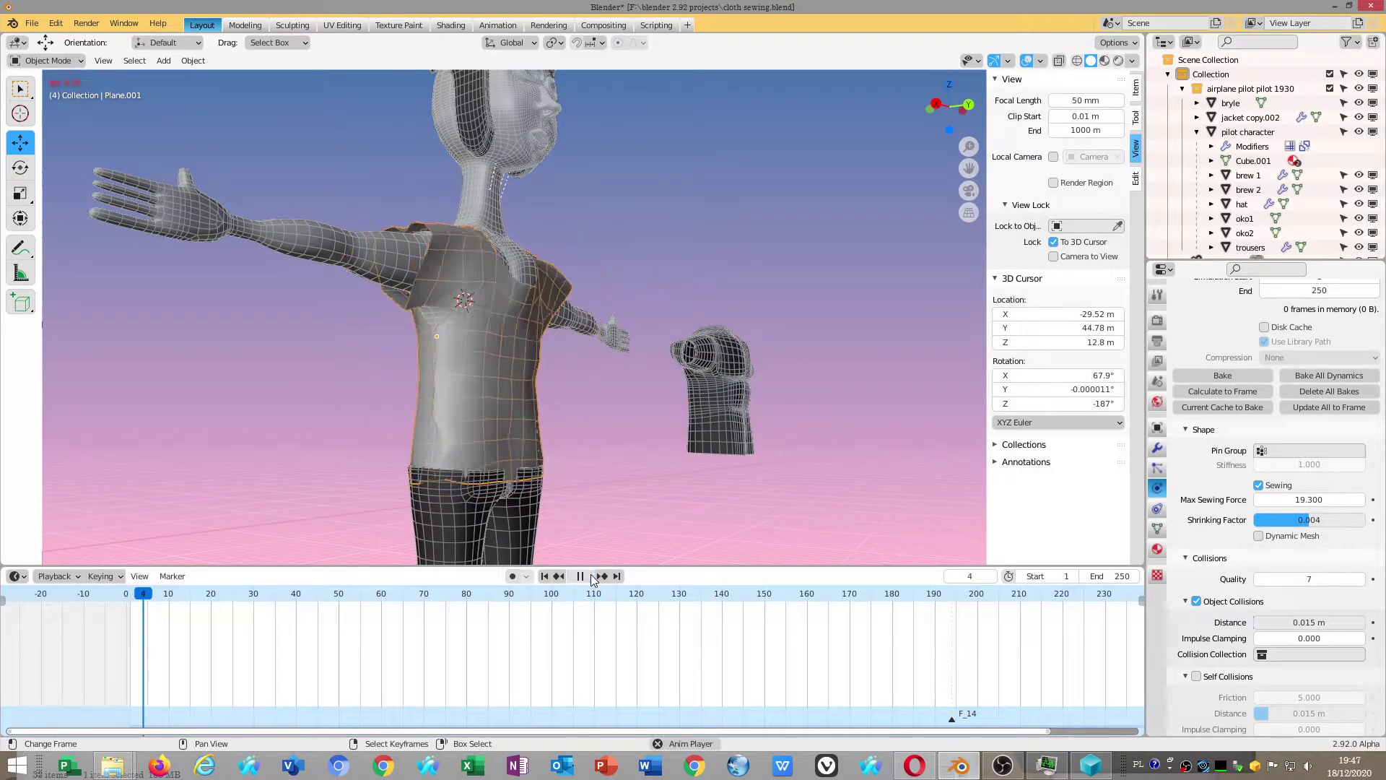
pyautogui.moveTo(584, 452); pyautogui.dragTo(458, 462, button='middle')
pyautogui.scroll(3, 534, 480)
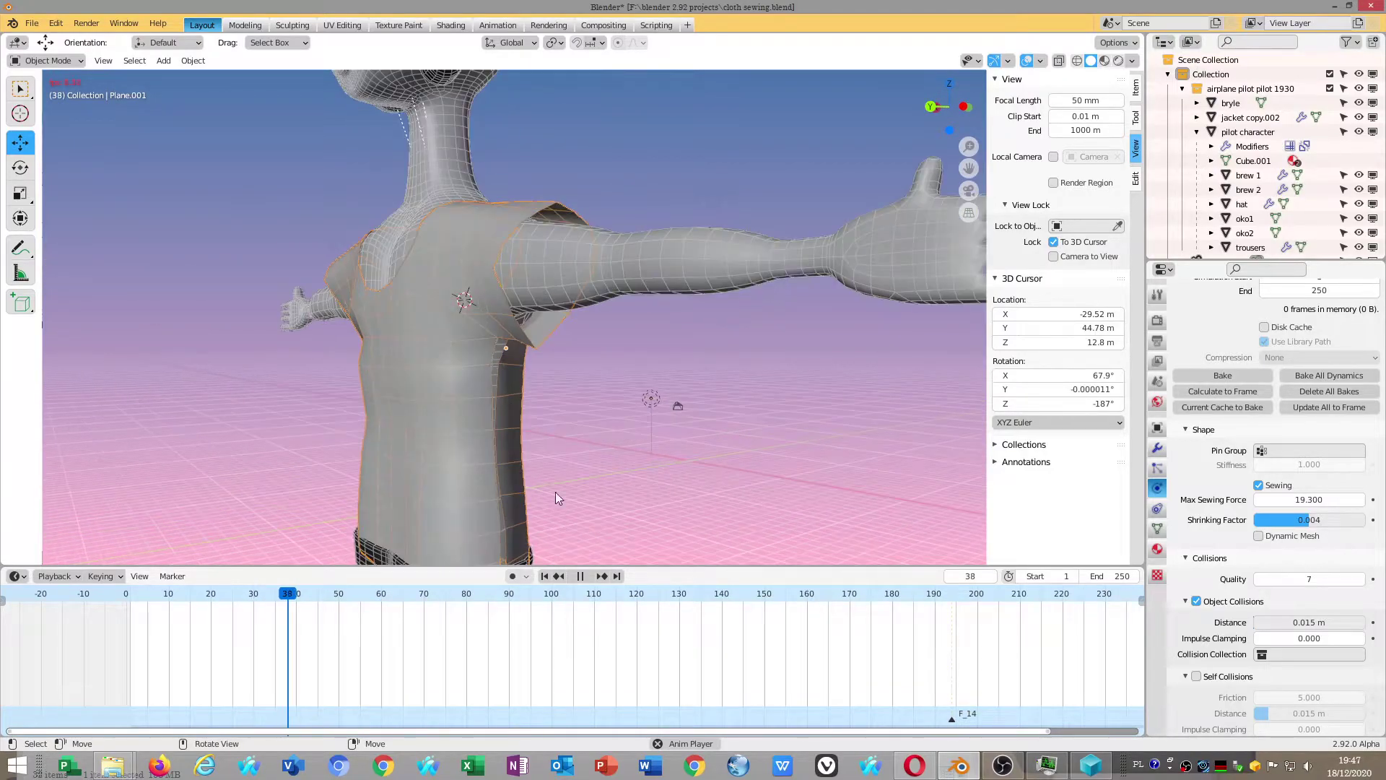
pyautogui.moveTo(556, 491)
pyautogui.mouseDown(button='middle')
pyautogui.moveTo(582, 445)
pyautogui.moveTo(472, 283)
pyautogui.mouseUp(button='middle')
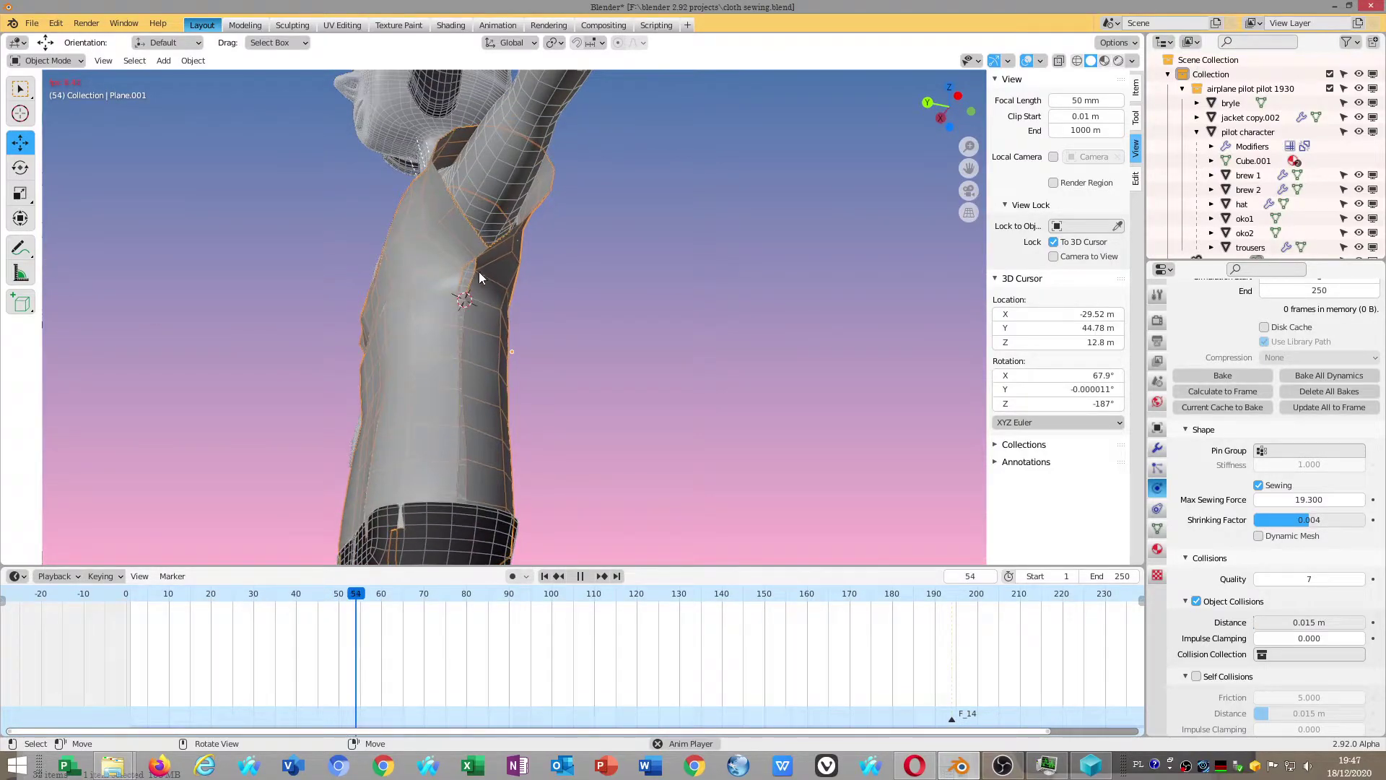
pyautogui.click(558, 576)
pyautogui.press('space')
# Rewind, select the pilot character, and set its collision outer thickness to 0.001
pyautogui.click(546, 576)
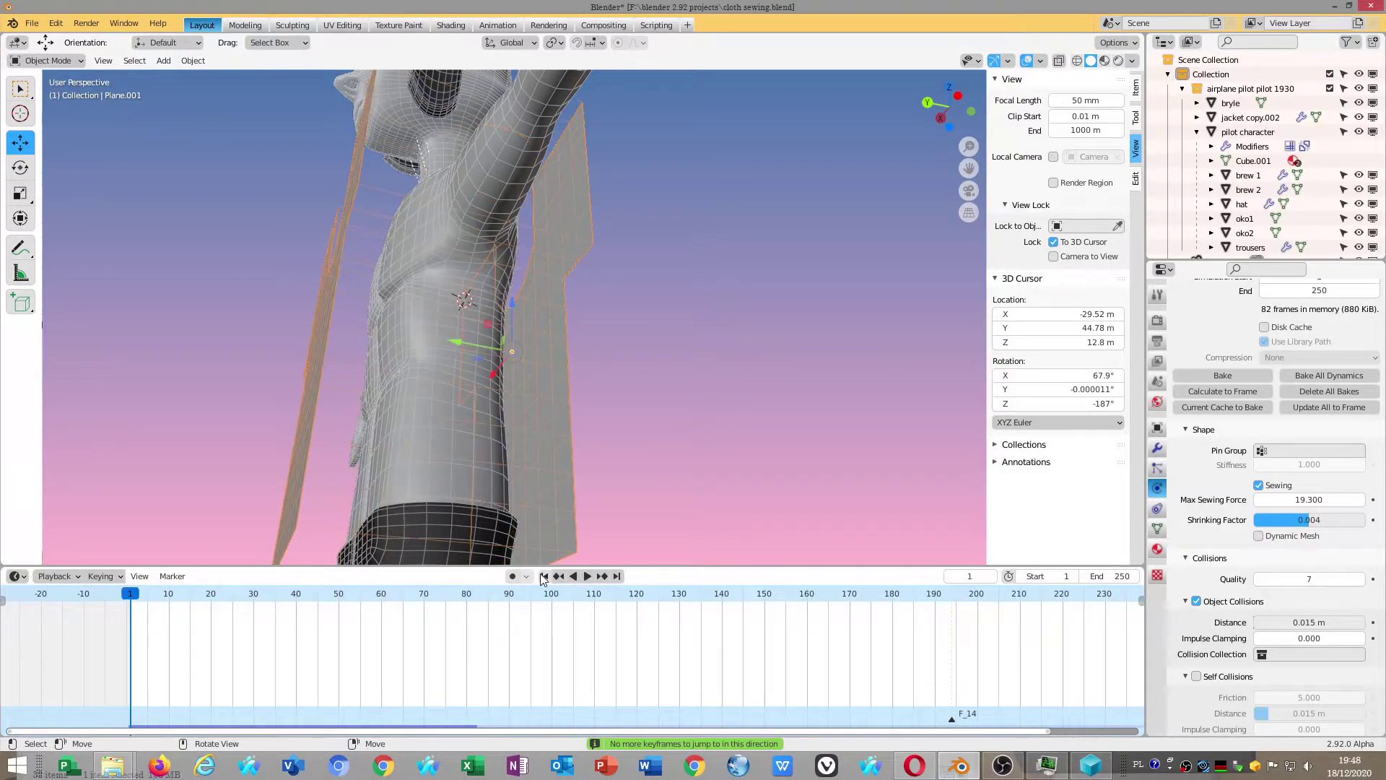
pyautogui.click(522, 175)
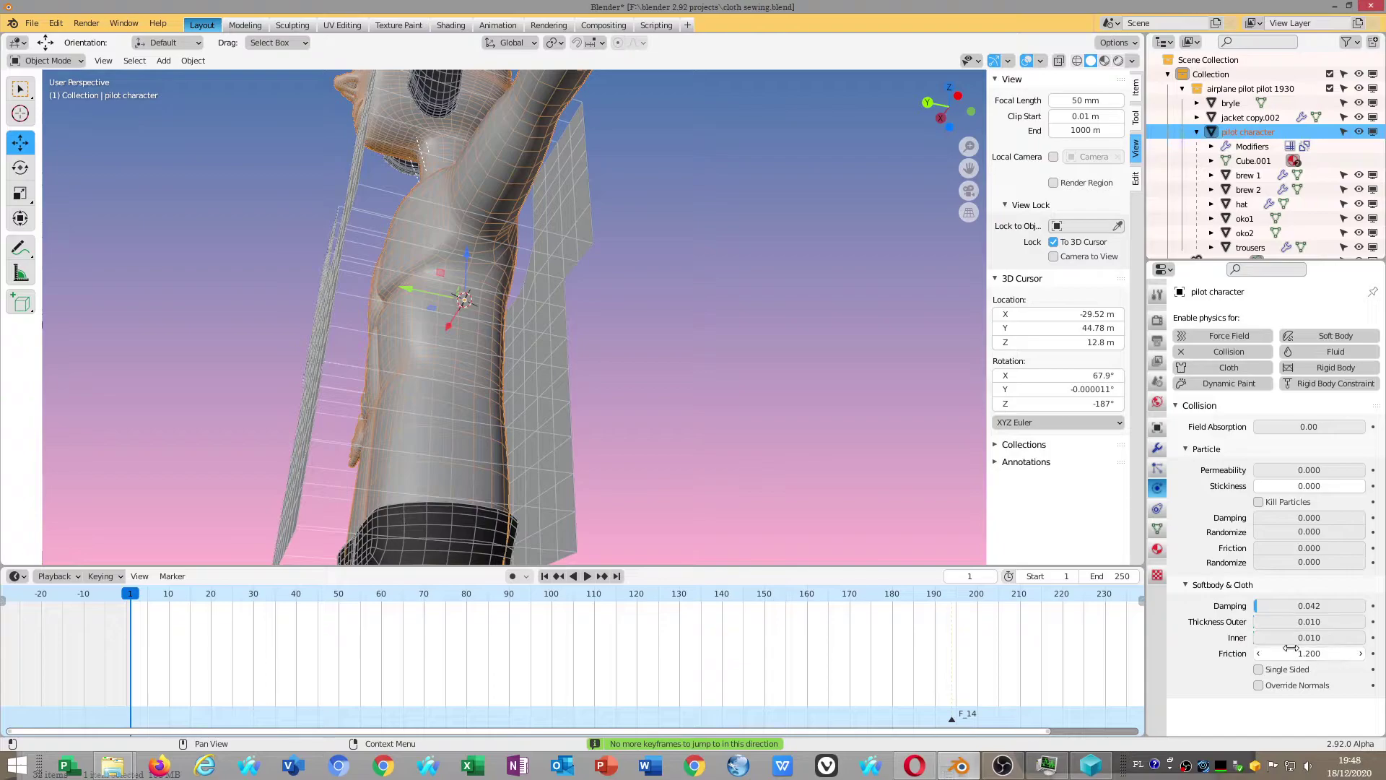
pyautogui.click(1317, 622)
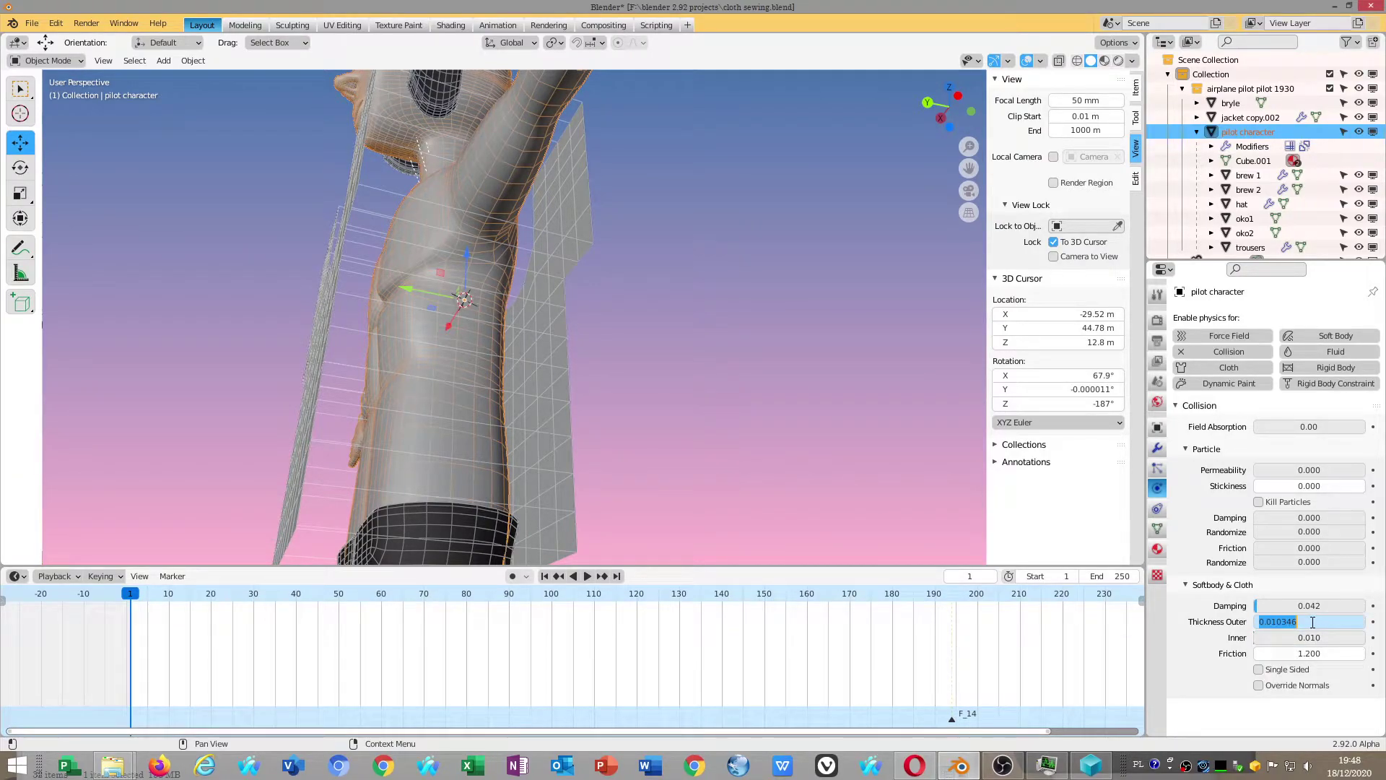
pyautogui.click(1313, 623)
pyautogui.moveTo(1279, 622); pyautogui.dragTo(1174, 624)
pyautogui.write('0')
pyautogui.press('Return')
# Set the pilot's inner thickness and damping to 0.001 and friction to 0.4
pyautogui.click(1322, 636)
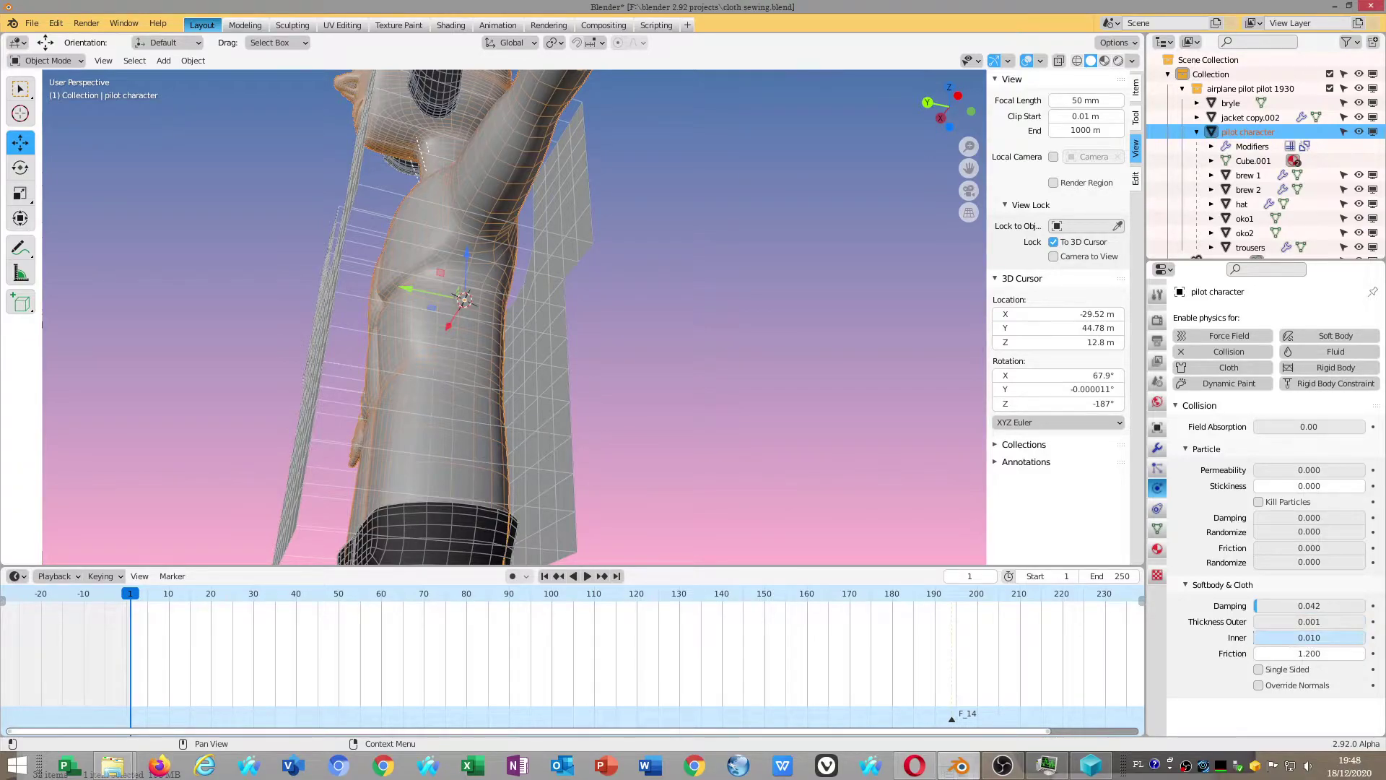
pyautogui.write('0')
pyautogui.press('Return')
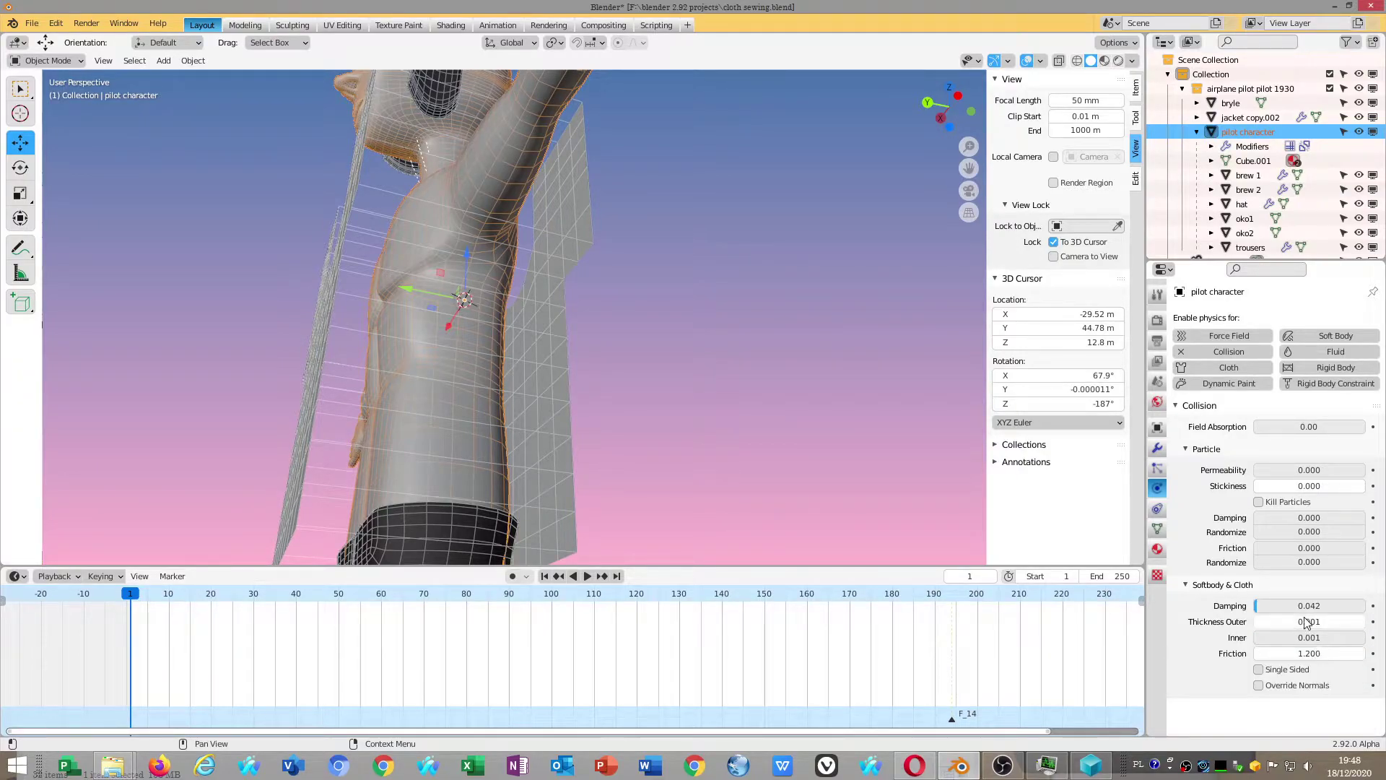
pyautogui.click(1308, 606)
pyautogui.write('0.010')
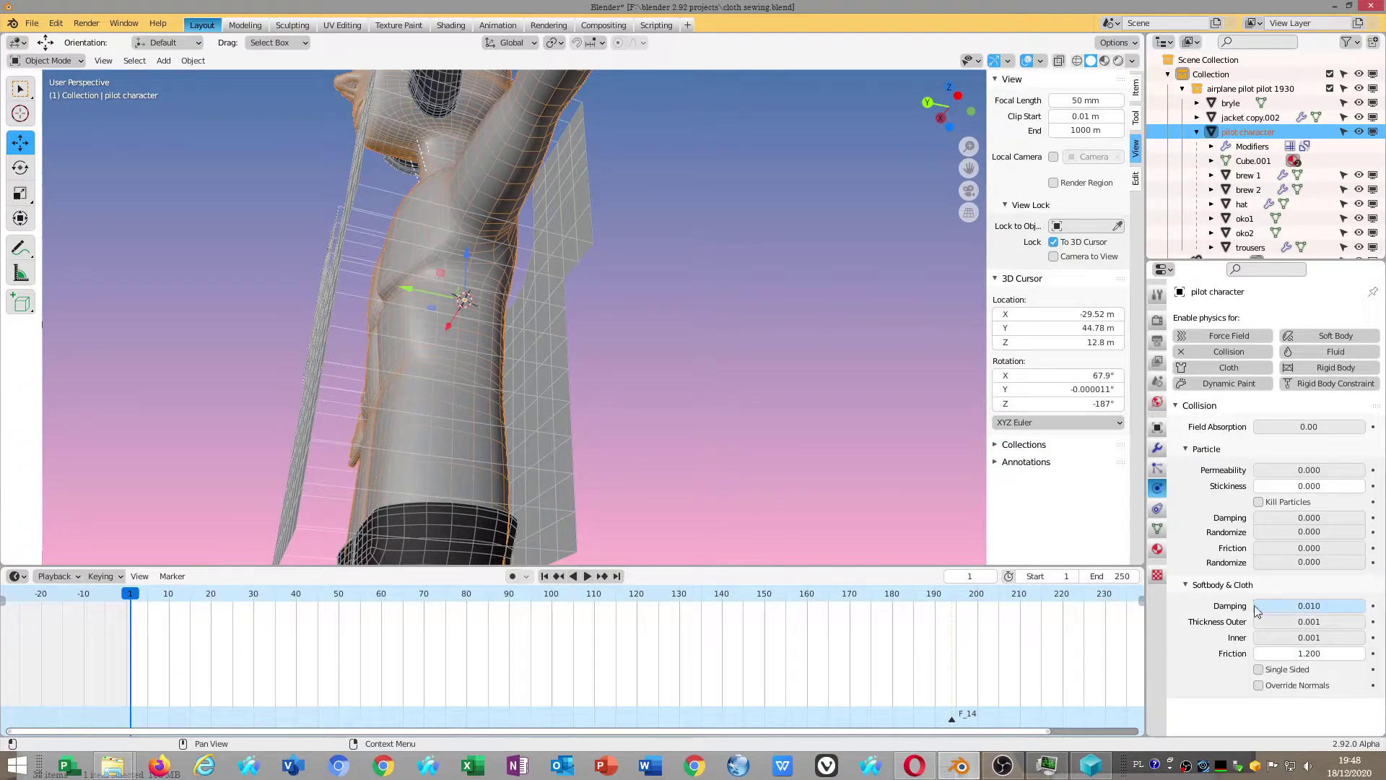
pyautogui.click(1271, 607)
pyautogui.write('0')
pyautogui.write('.0')
pyautogui.press('Return')
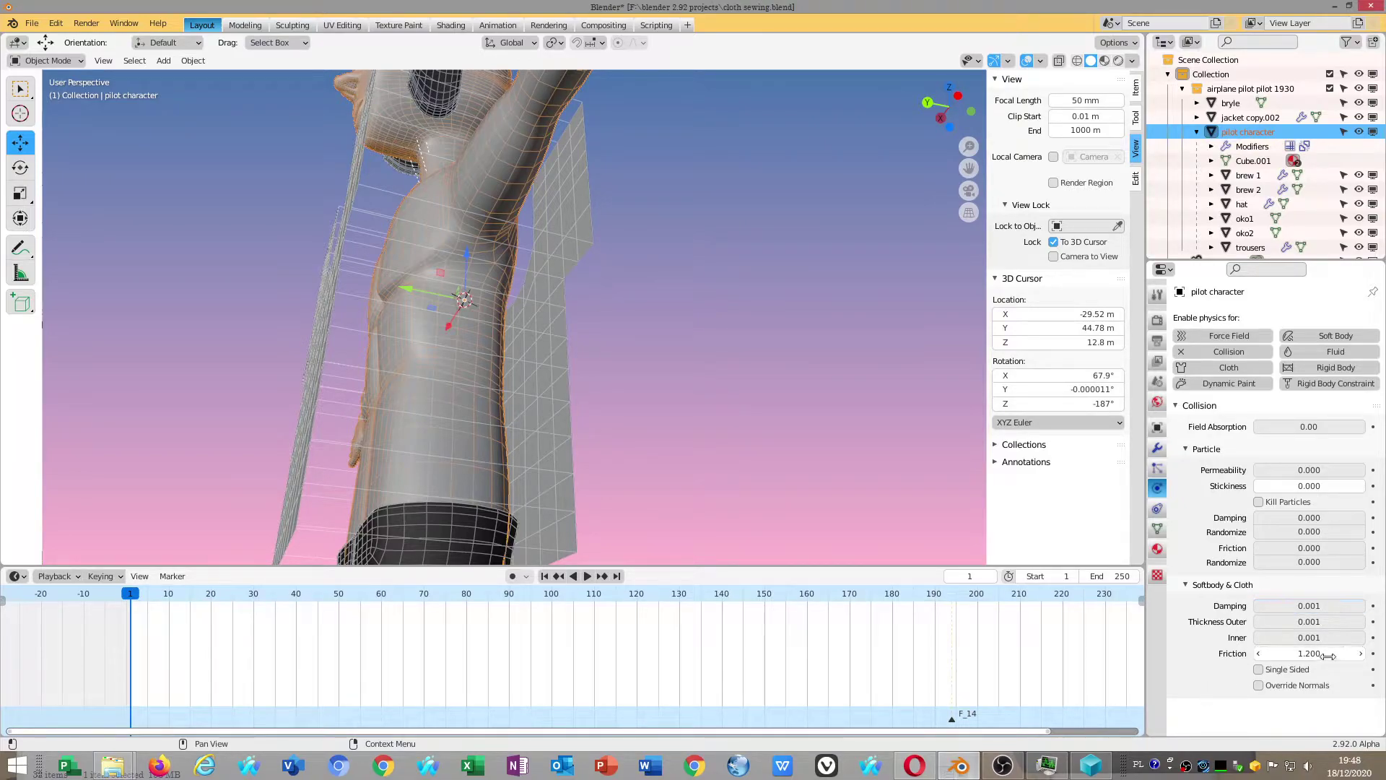
pyautogui.click(1325, 651)
pyautogui.write('0.400')
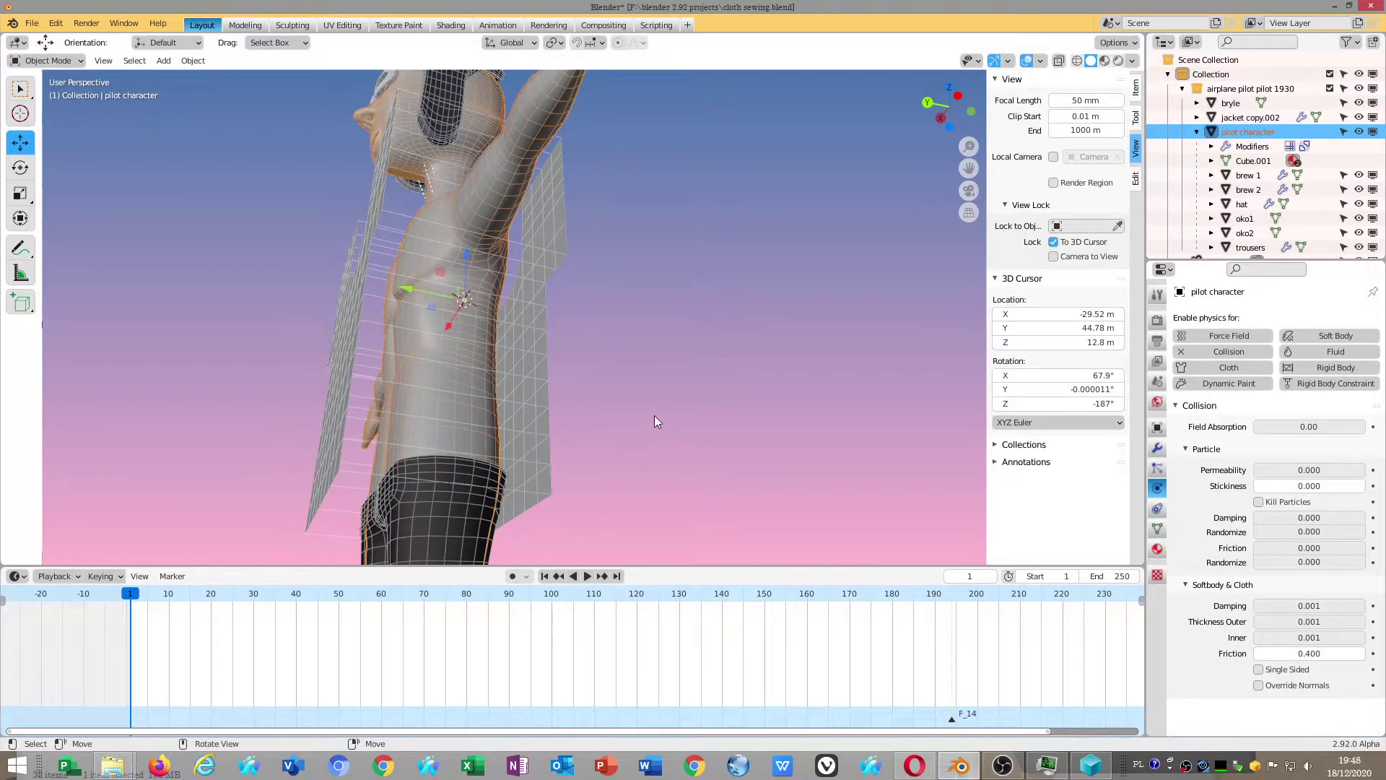
# Set the pilot's collision stickiness to 0.001
pyautogui.moveTo(654, 422)
pyautogui.mouseDown(button='middle')
pyautogui.moveTo(691, 394)
pyautogui.moveTo(757, 438)
pyautogui.mouseUp(button='middle')
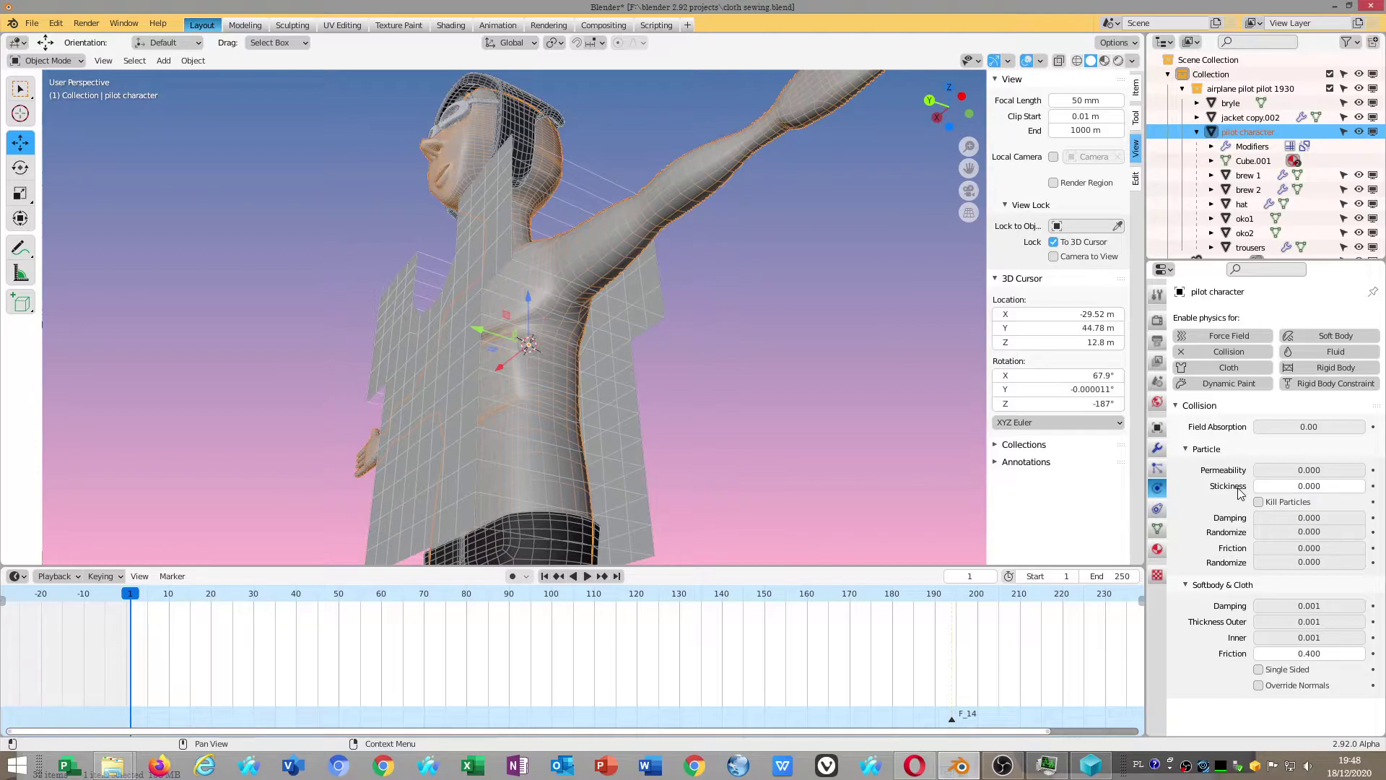
pyautogui.click(1360, 488)
pyautogui.click(1331, 487)
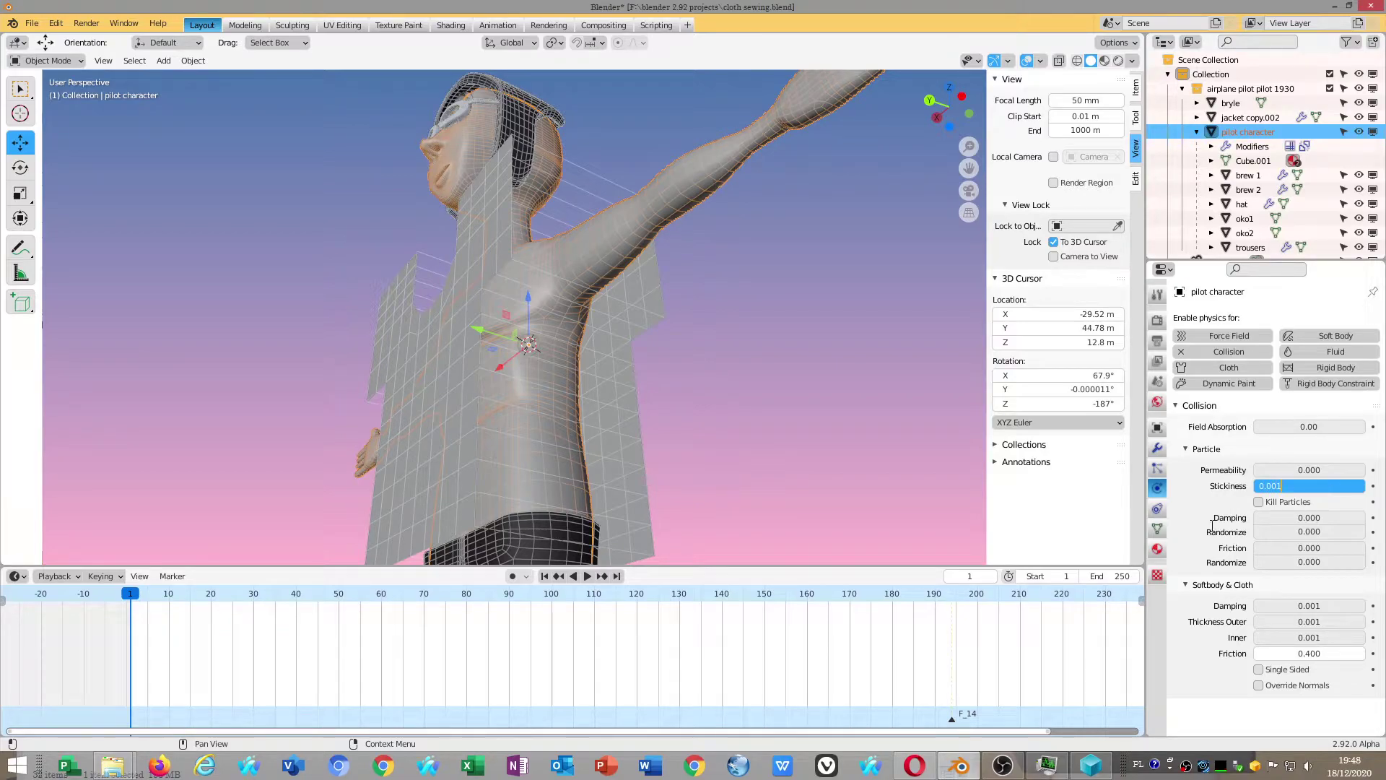
pyautogui.press('Return')
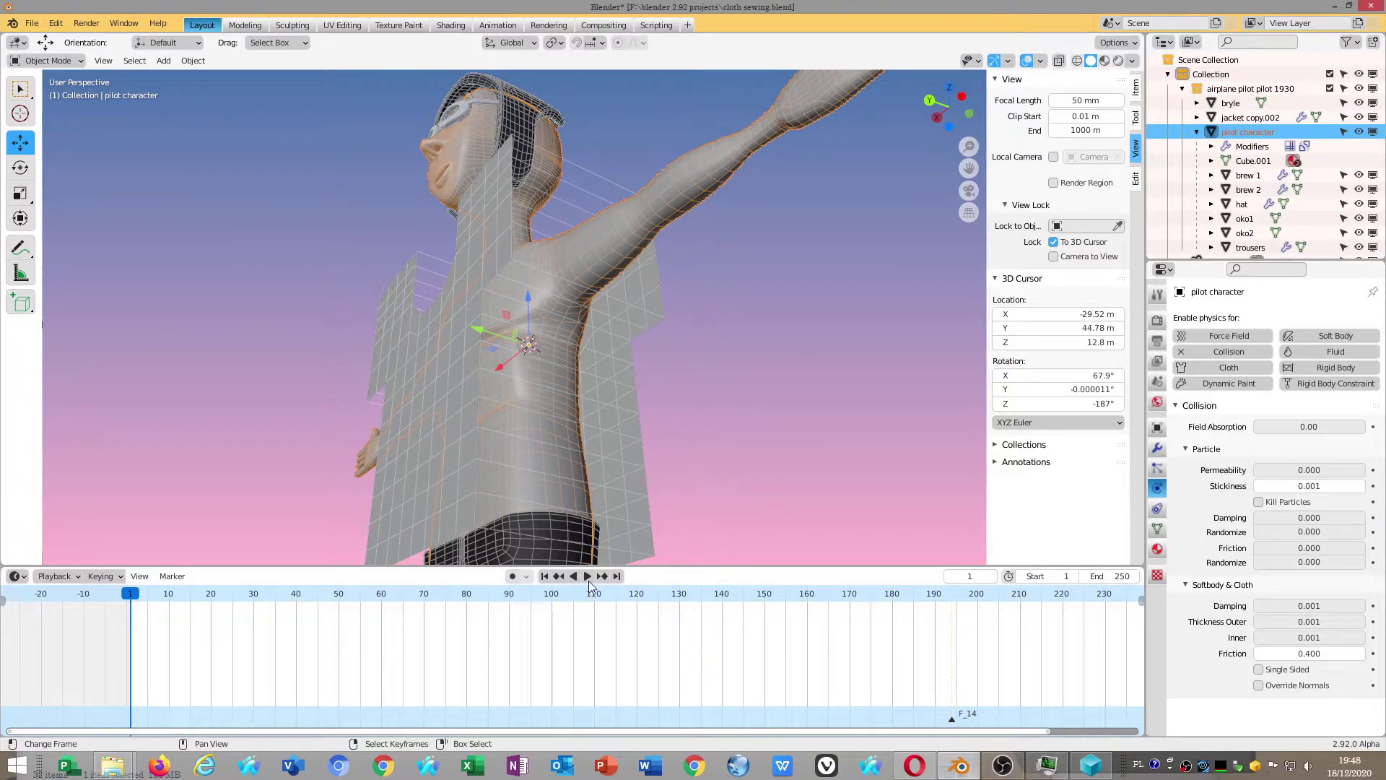
# Replay the cloth drape, rewind, and raise the pilot's inner collision thickness to 0.020
pyautogui.click(589, 577)
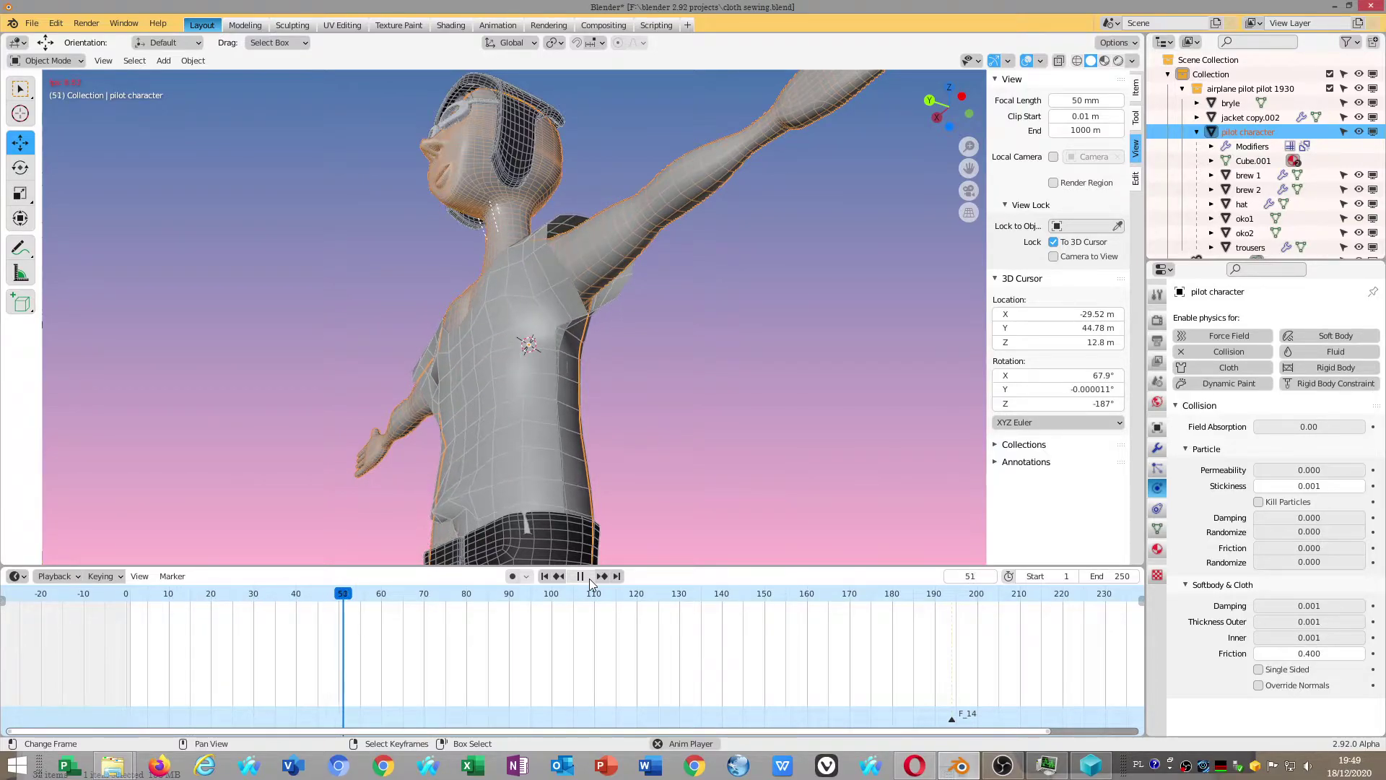
pyautogui.click(589, 578)
pyautogui.click(544, 576)
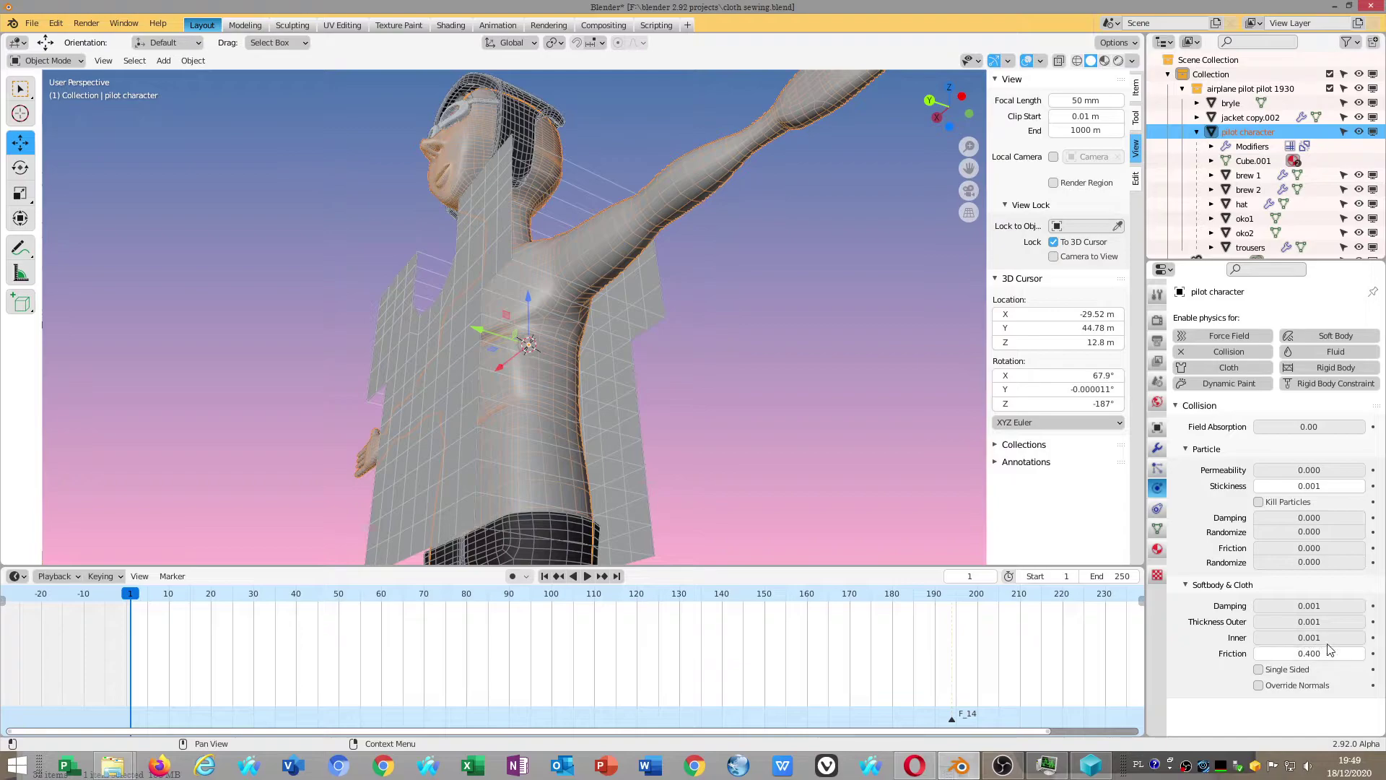
pyautogui.moveTo(1308, 637); pyautogui.dragTo(1321, 637)
# Set the pilot's collision outer thickness to 0.027 and stickiness to 0
pyautogui.click(1309, 621)
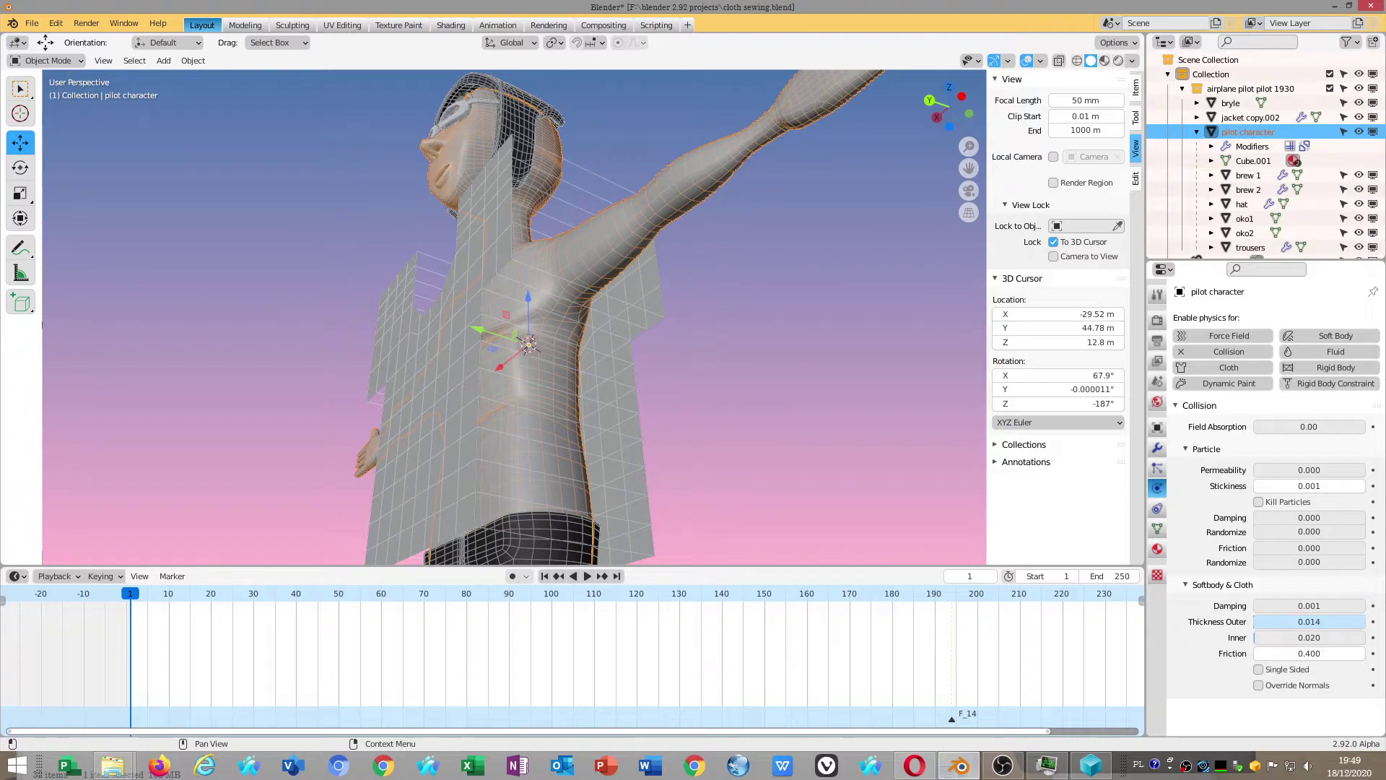
pyautogui.moveTo(1309, 622); pyautogui.dragTo(1321, 629)
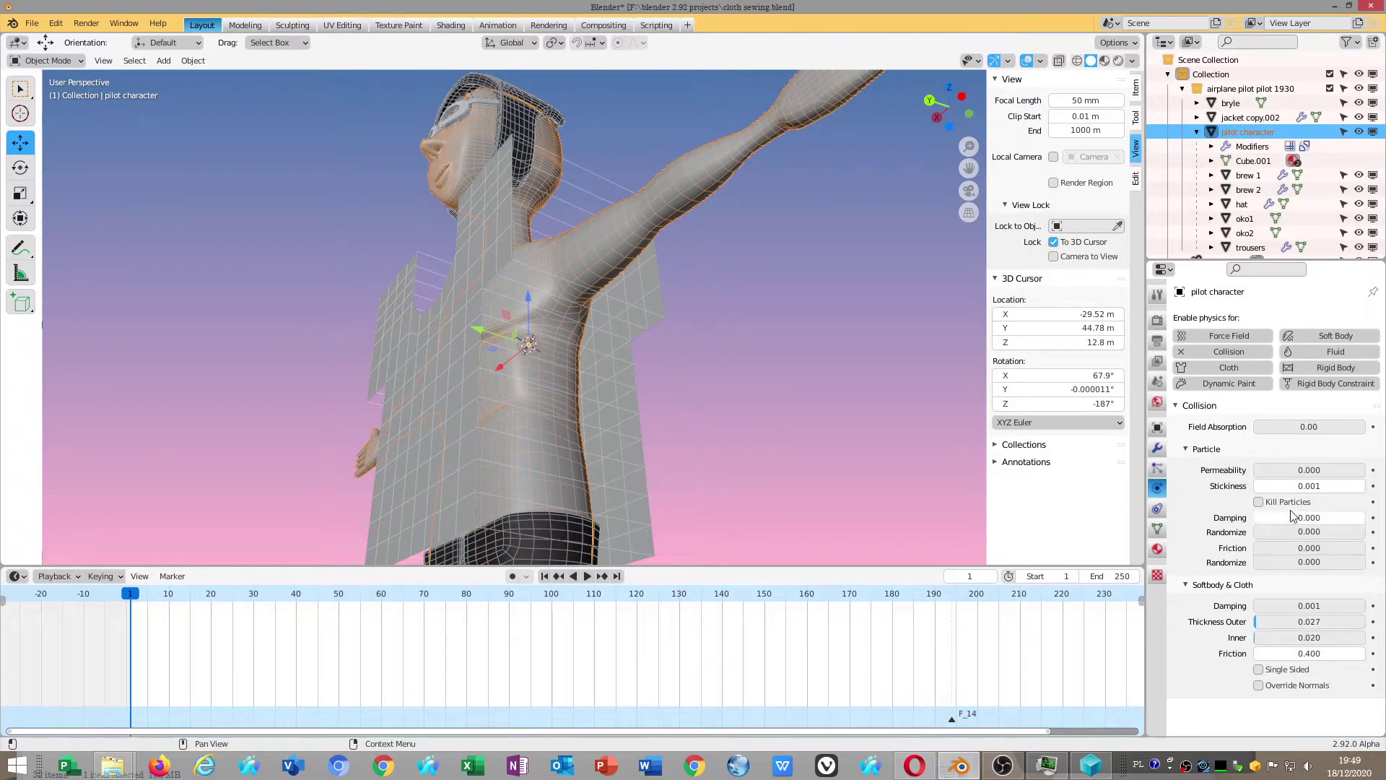
pyautogui.moveTo(1299, 485); pyautogui.dragTo(1288, 486)
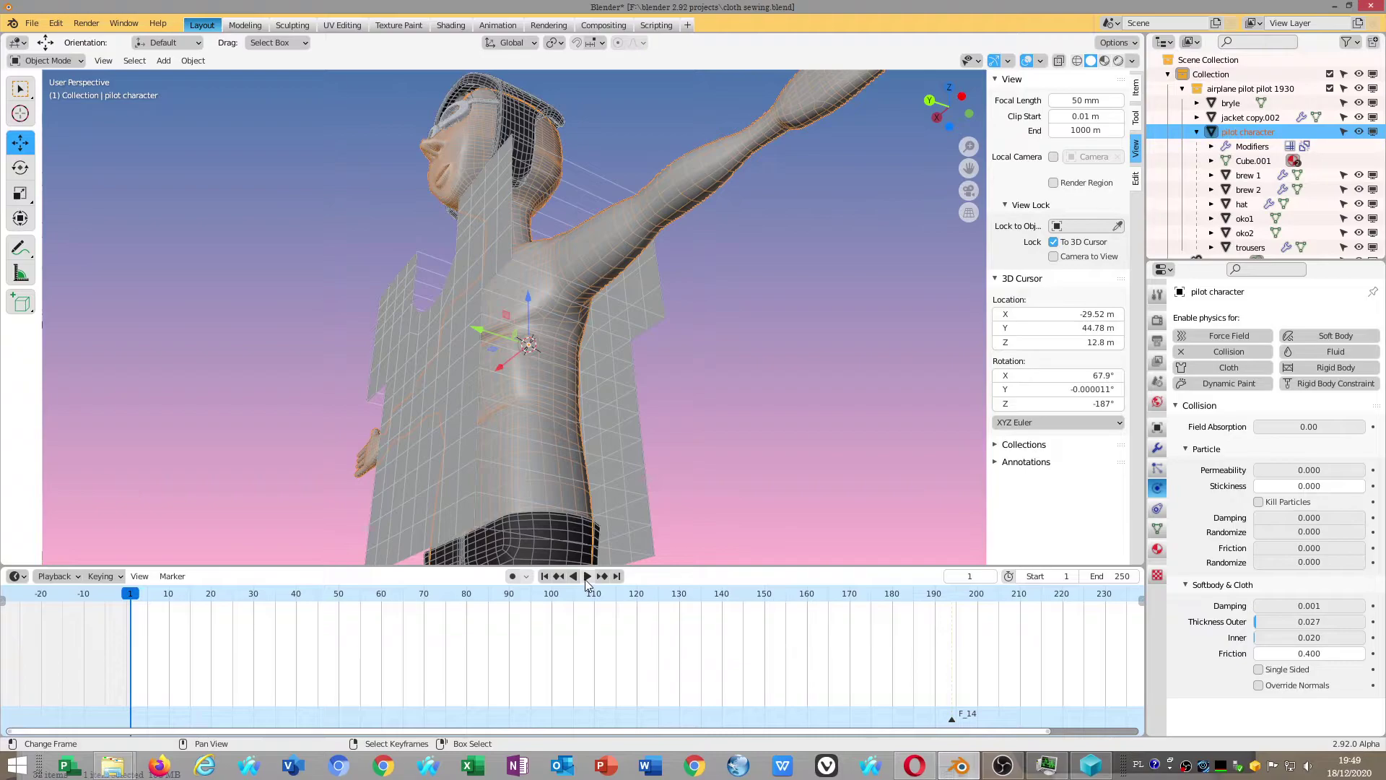
# Replay the shirt drape to frame 42, view it from the front, and select Plane.001
pyautogui.click(585, 577)
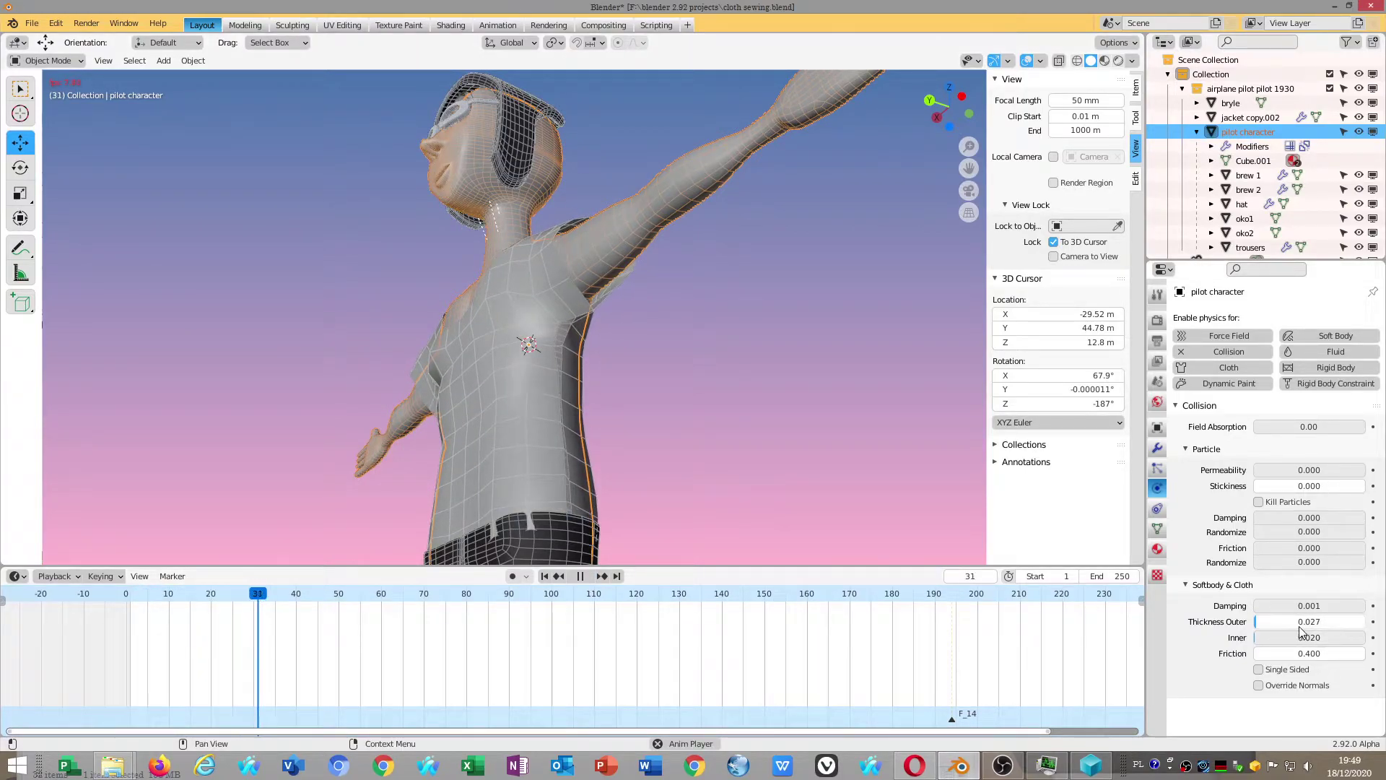
pyautogui.click(580, 576)
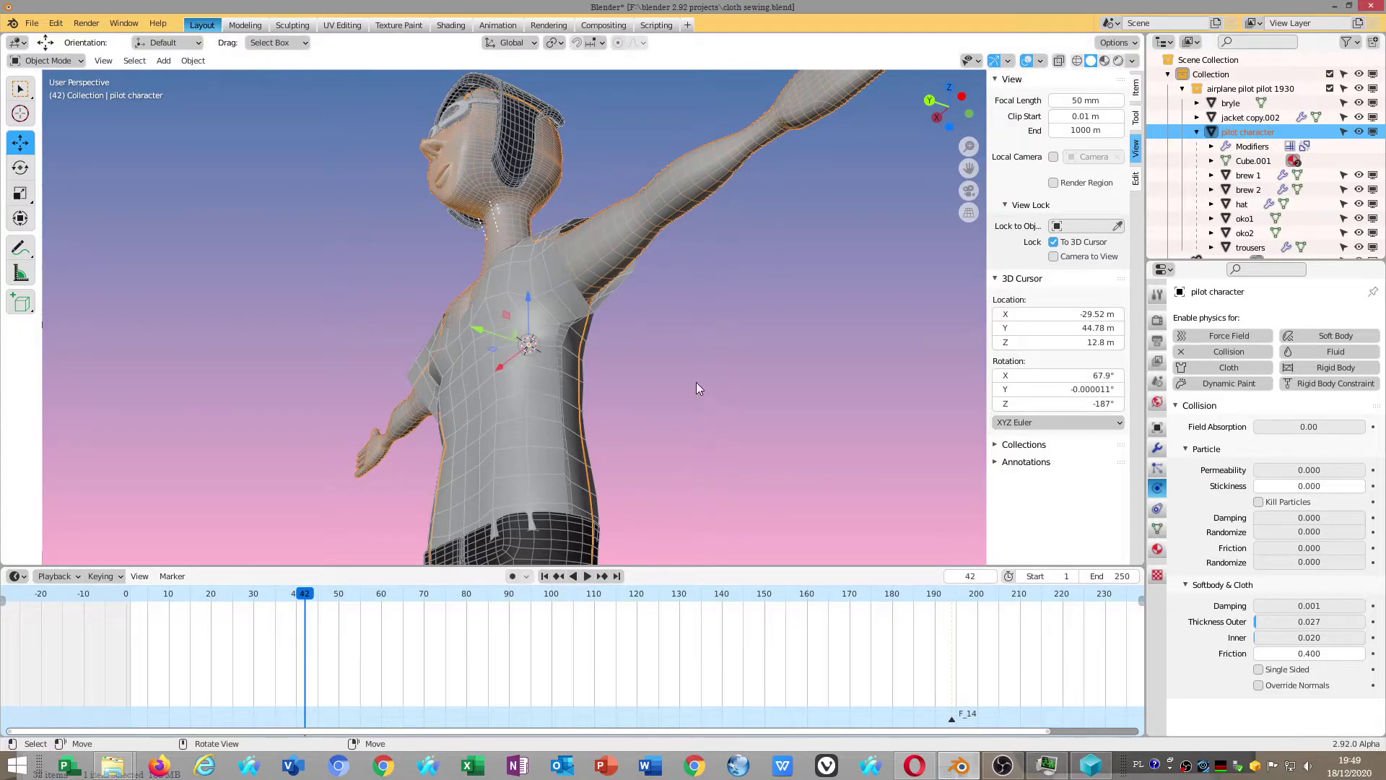
pyautogui.moveTo(696, 383)
pyautogui.mouseDown(button='middle')
pyautogui.moveTo(876, 410)
pyautogui.moveTo(795, 454)
pyautogui.moveTo(779, 485)
pyautogui.moveTo(777, 466)
pyautogui.mouseUp(button='middle')
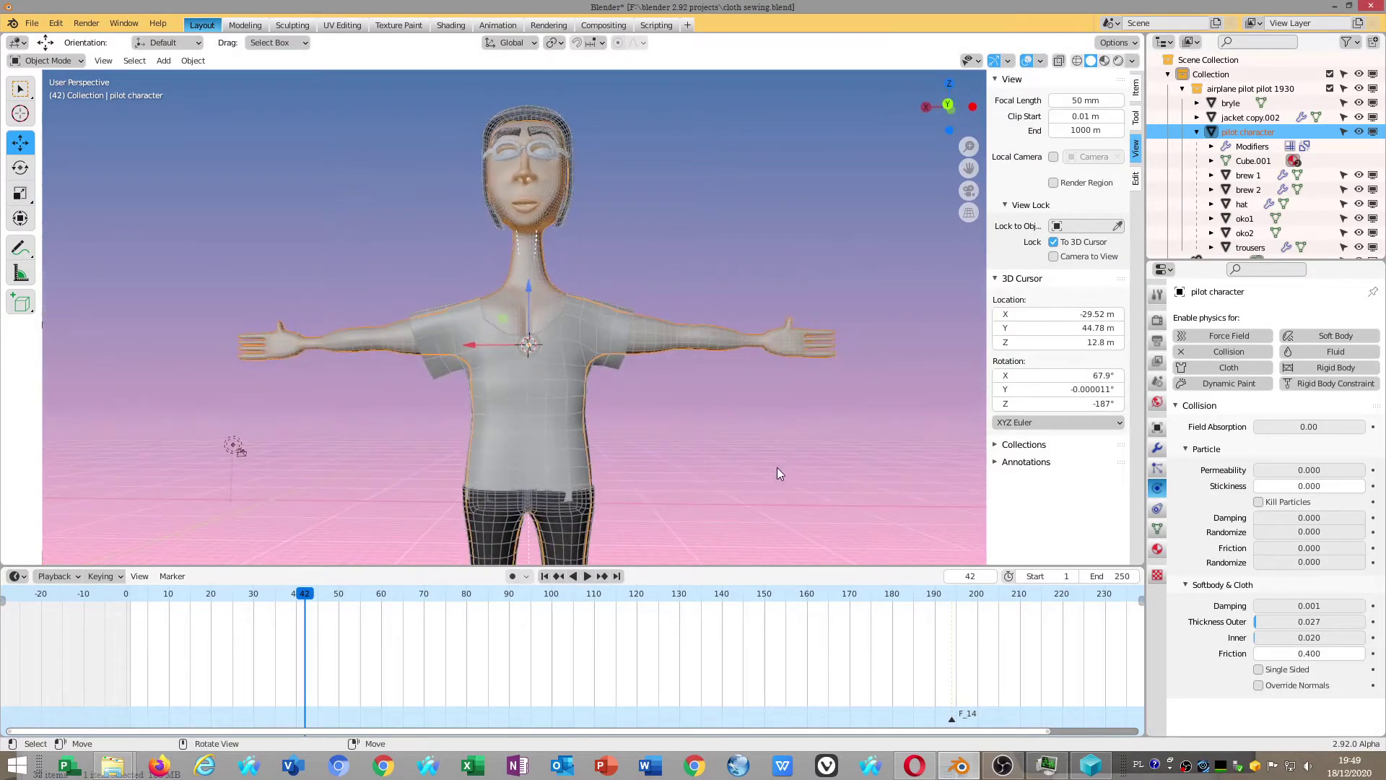
pyautogui.click(569, 431)
pyautogui.moveTo(556, 423)
pyautogui.mouseDown(button='middle')
pyautogui.moveTo(912, 431)
pyautogui.moveTo(733, 430)
pyautogui.moveTo(709, 459)
pyautogui.moveTo(813, 472)
pyautogui.moveTo(833, 496)
pyautogui.mouseUp(button='middle')
pyautogui.scroll(2, 733, 430)
pyautogui.scroll(2, 713, 443)
pyautogui.scroll(-1, 709, 459)
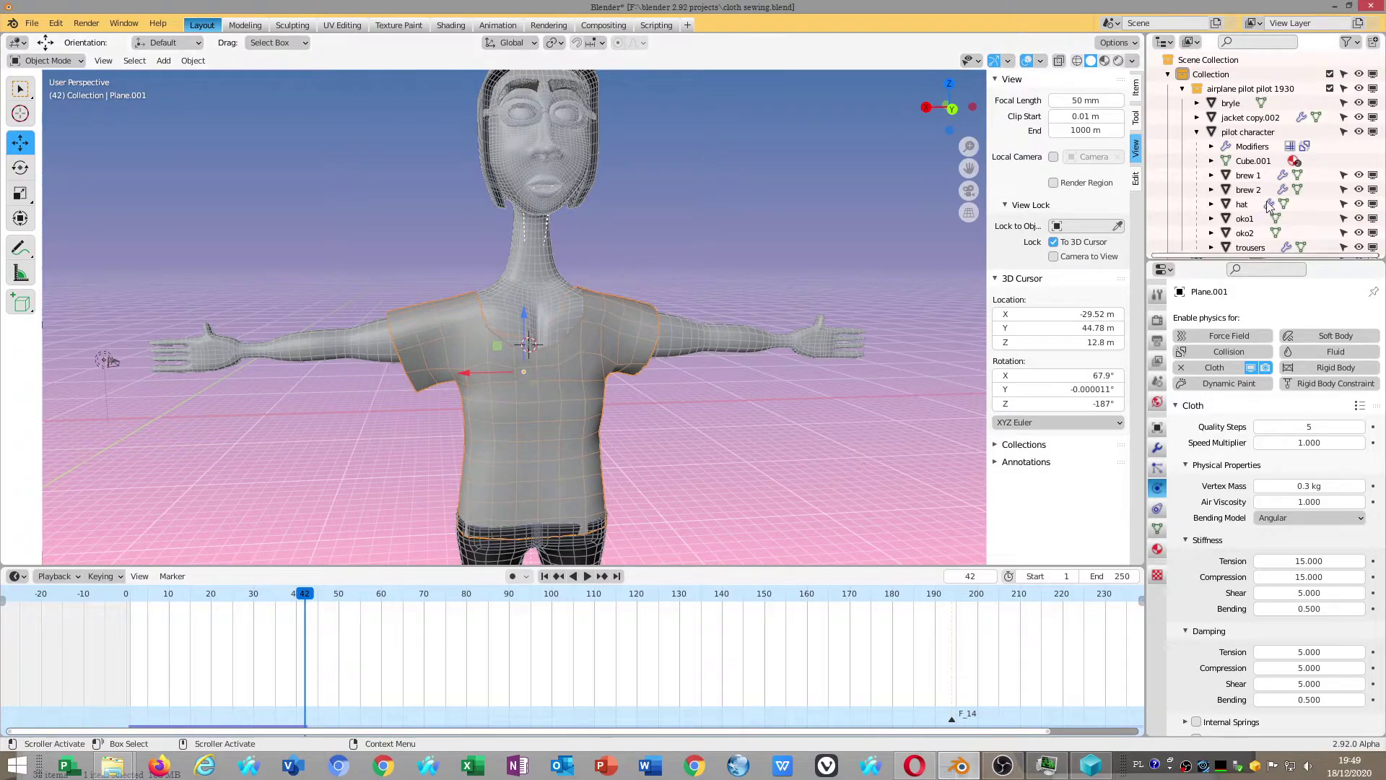
# Select jacket copy.002 and move it along X next to the pilot
pyautogui.scroll(-2, 1213, 231)
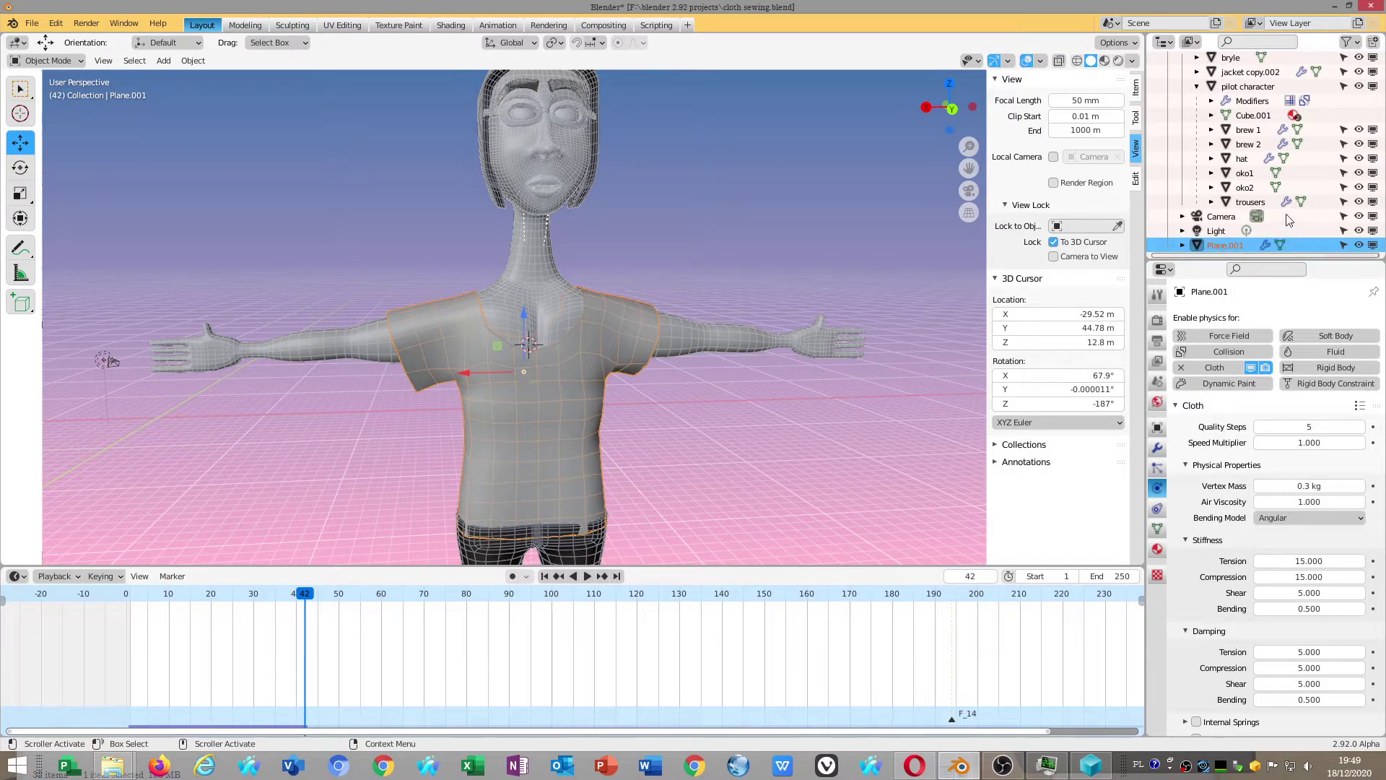
pyautogui.scroll(3, 1289, 216)
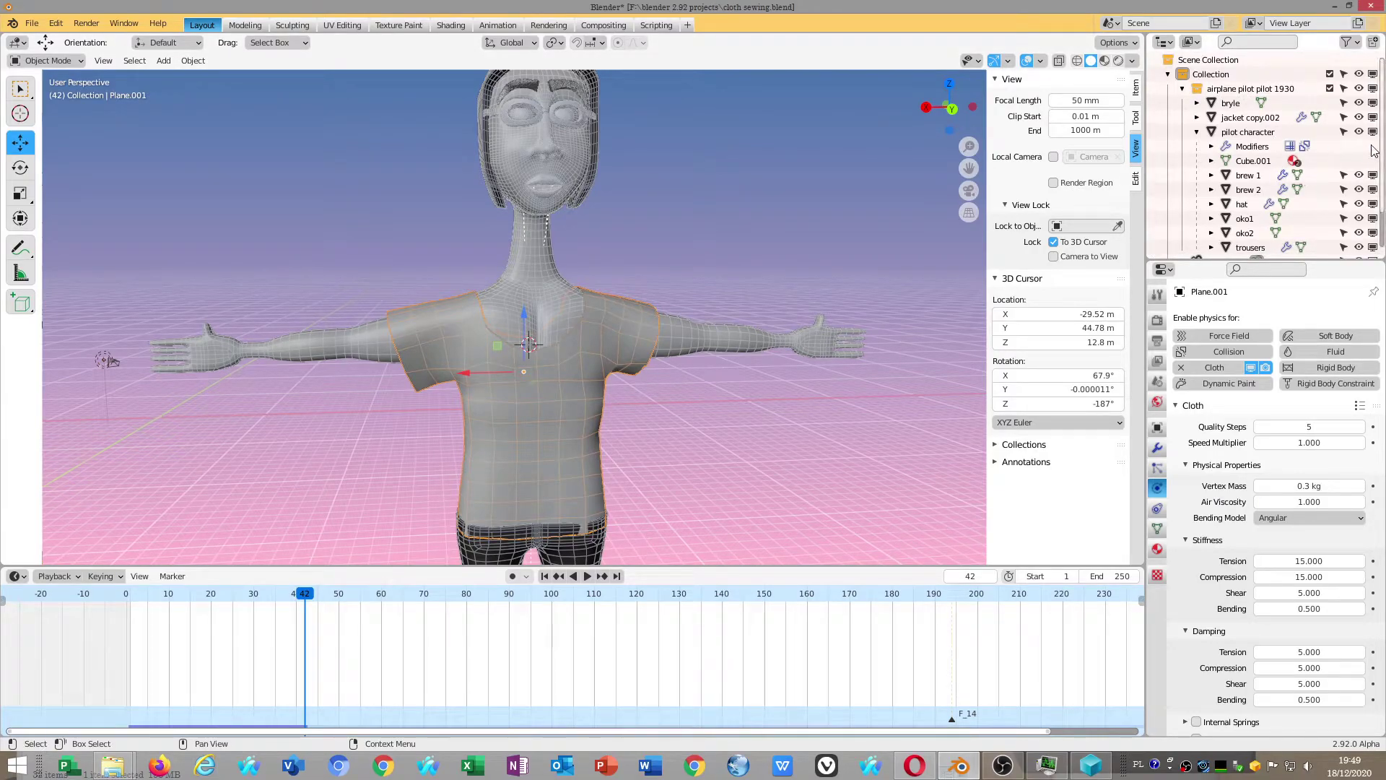
pyautogui.scroll(-3, 1229, 228)
pyautogui.scroll(-5, 702, 253)
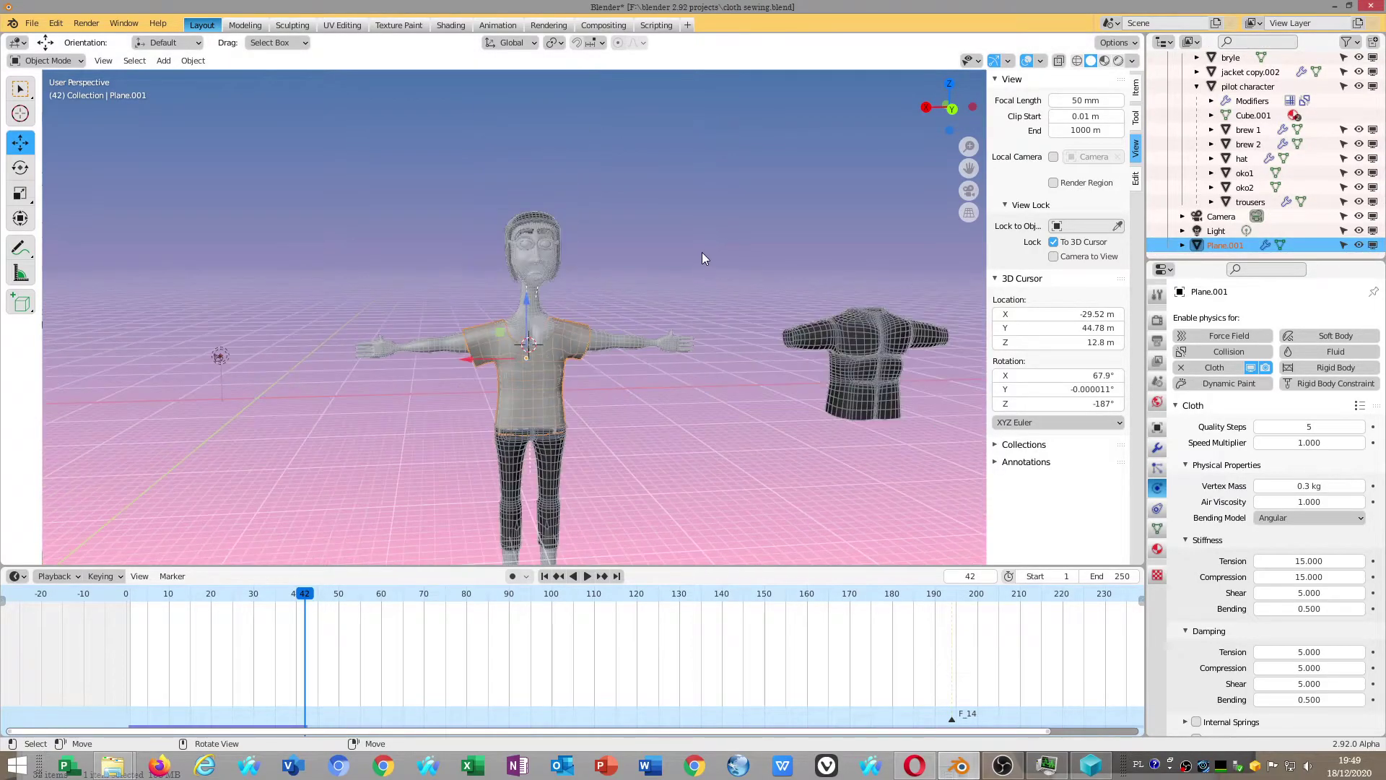
pyautogui.click(768, 322)
pyautogui.scroll(2, 816, 356)
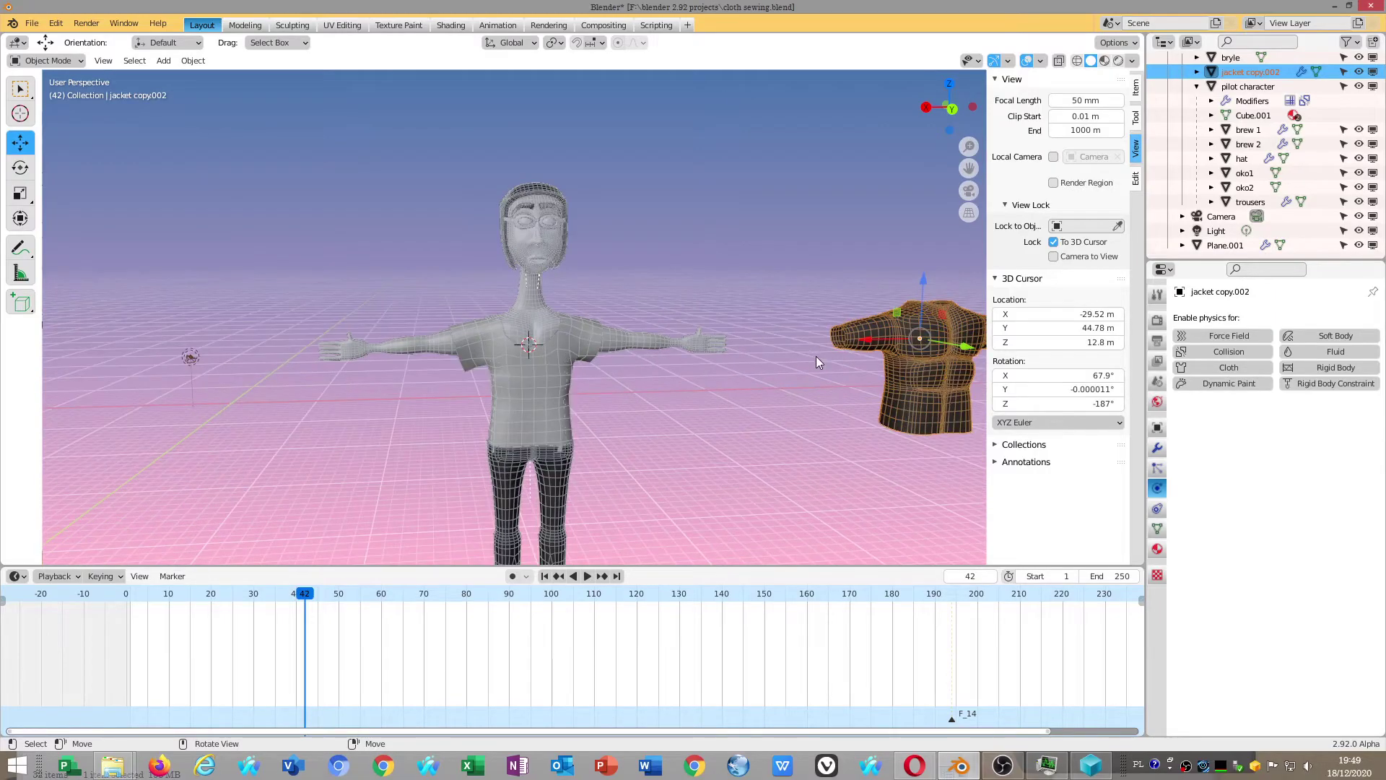
pyautogui.moveTo(890, 341); pyautogui.dragTo(774, 340)
# Move the jacket back out to the right and reselect Plane.001
pyautogui.scroll(2, 918, 378)
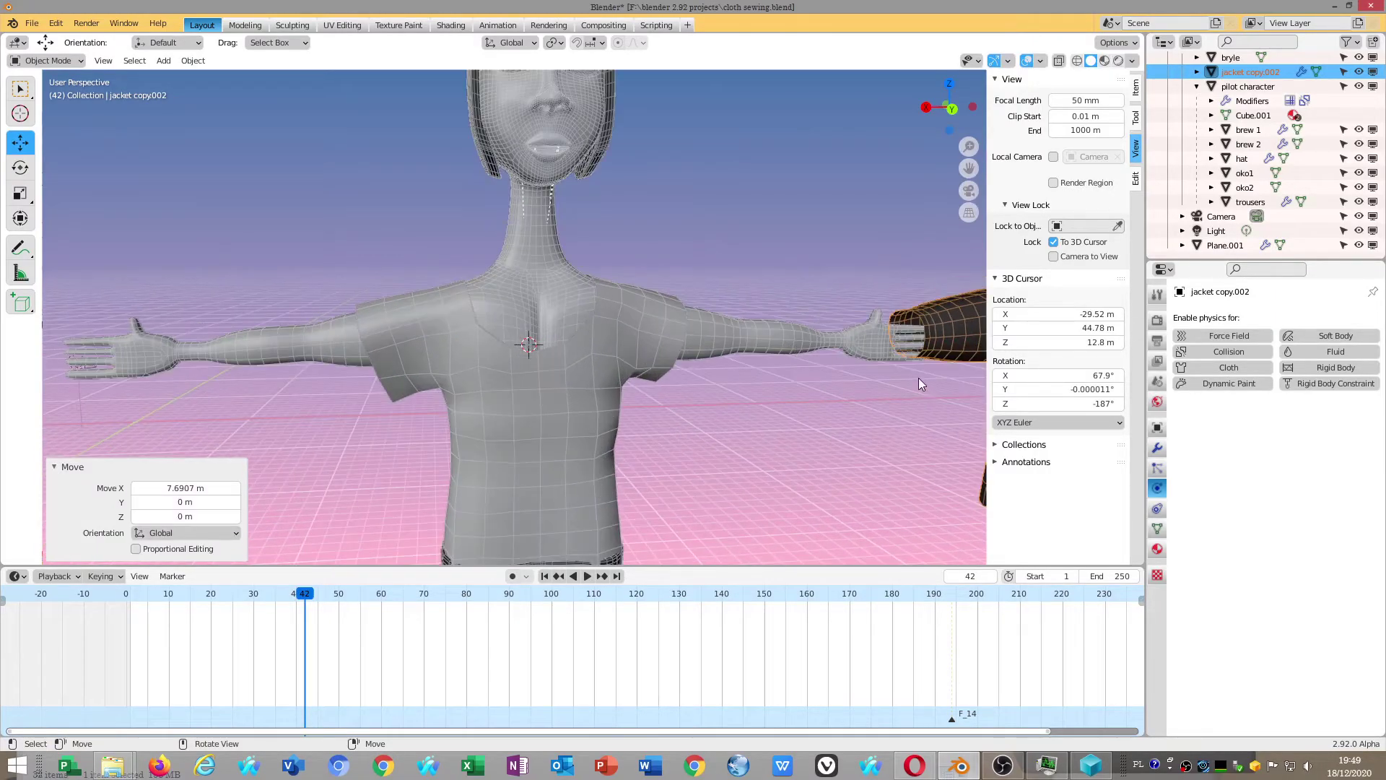
pyautogui.scroll(-1, 868, 369)
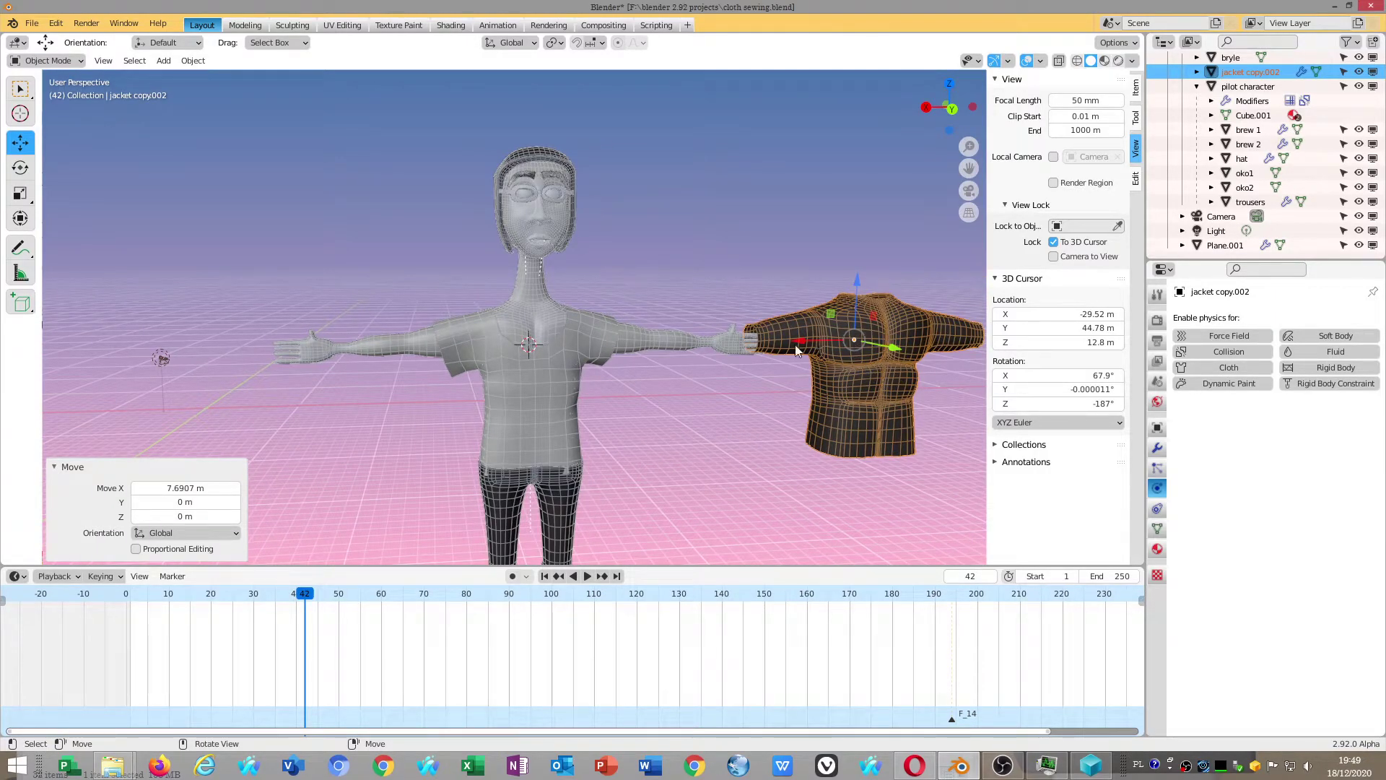
pyautogui.scroll(2, 567, 381)
pyautogui.scroll(-2, 777, 392)
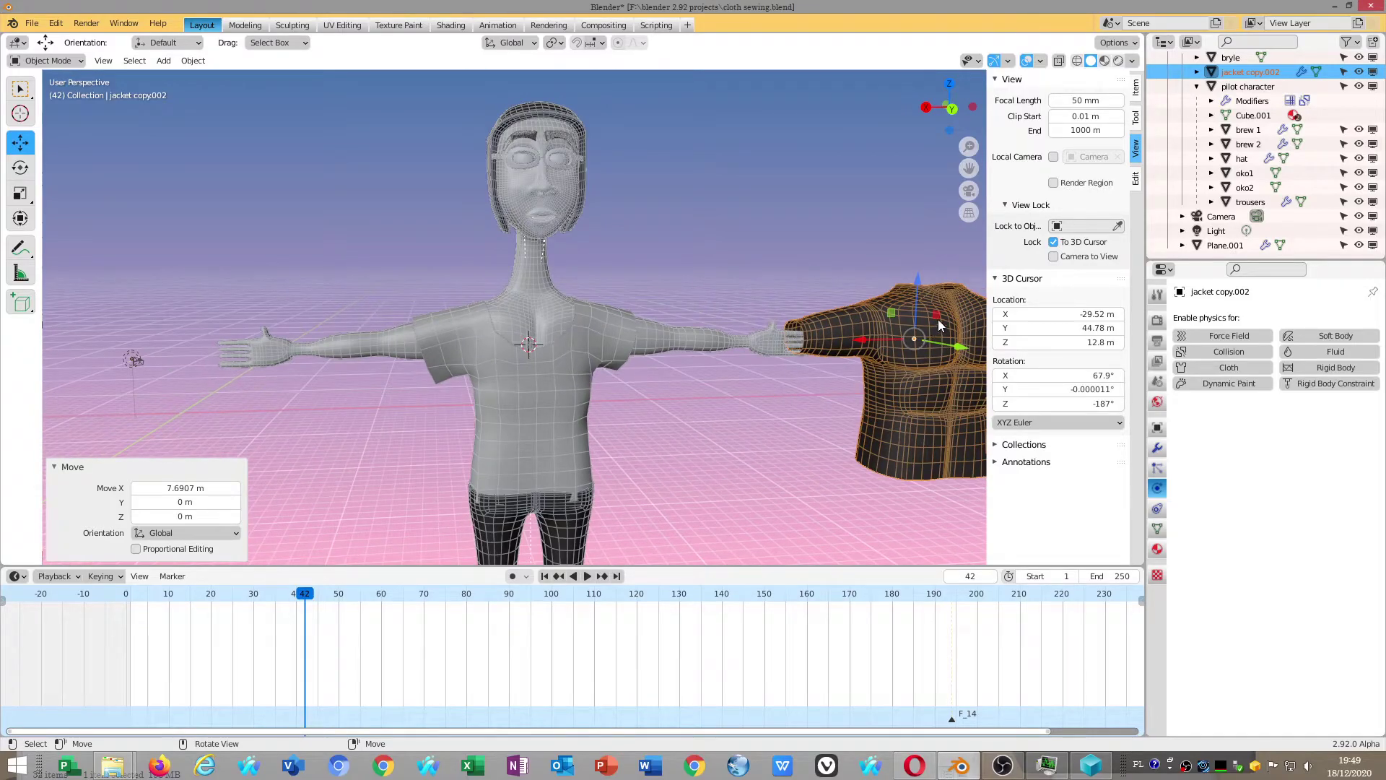
pyautogui.scroll(-3, 931, 332)
pyautogui.moveTo(711, 345); pyautogui.dragTo(805, 347)
pyautogui.scroll(2, 851, 362)
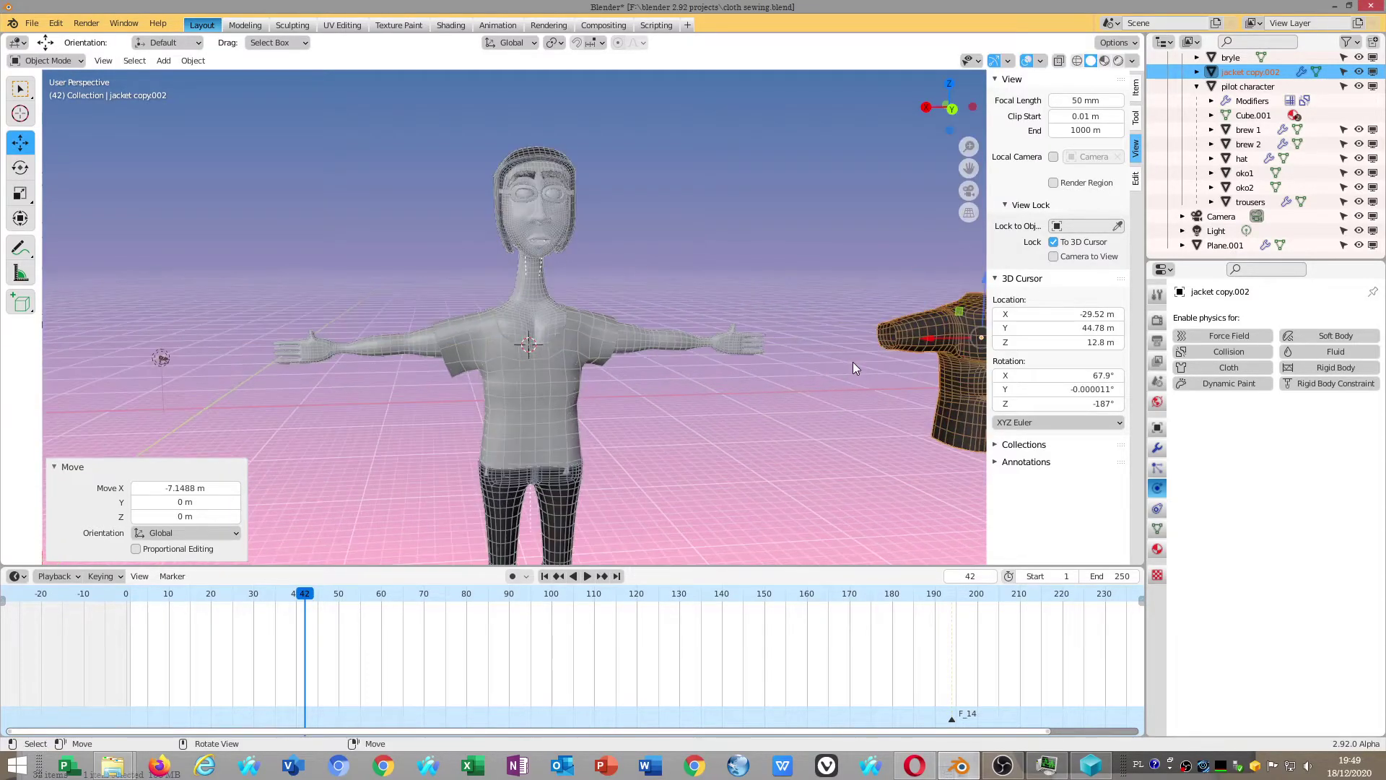
pyautogui.scroll(-2, 674, 358)
pyautogui.scroll(2, 558, 359)
pyautogui.click(526, 411)
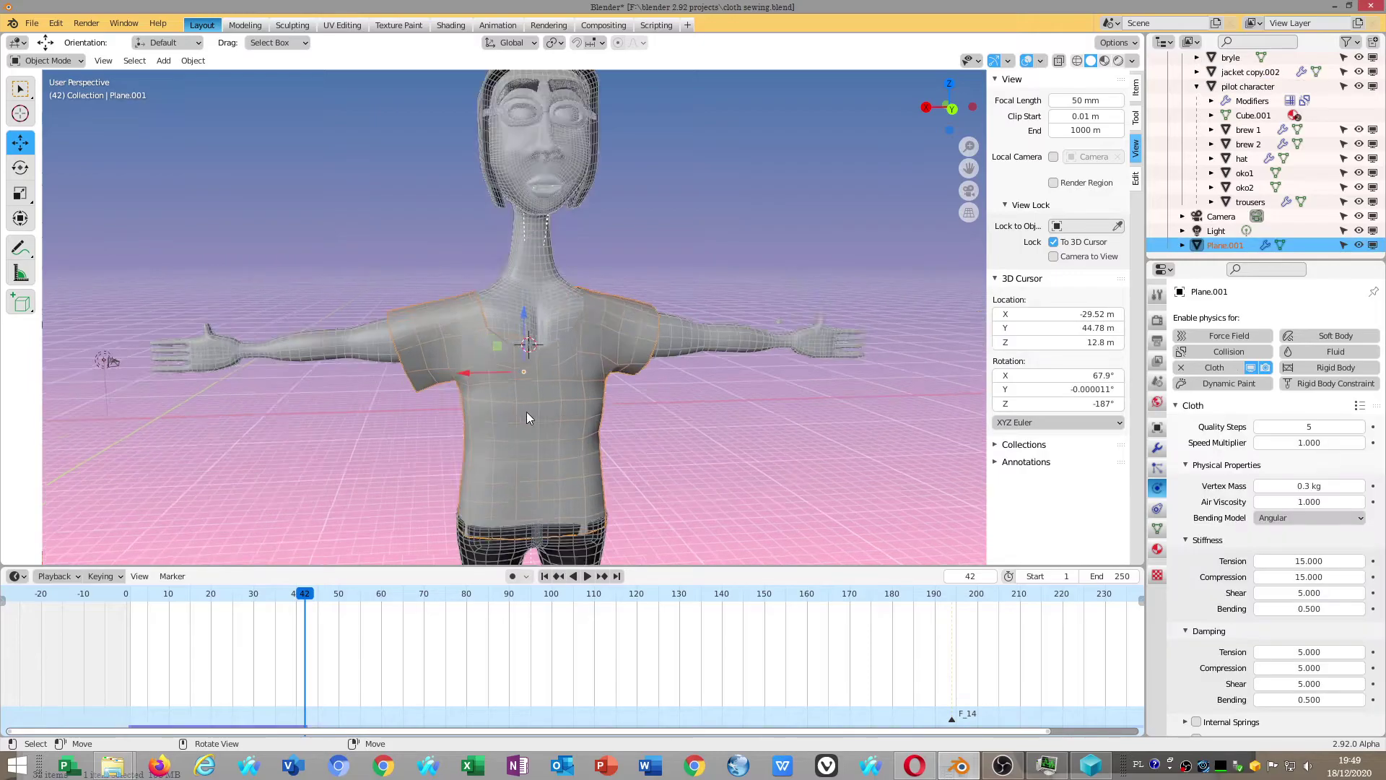
pyautogui.scroll(2, 526, 411)
# Review CPU, memory and GPU load in Process Hacker's System Information, then close and minimize it
pyautogui.click(1048, 766)
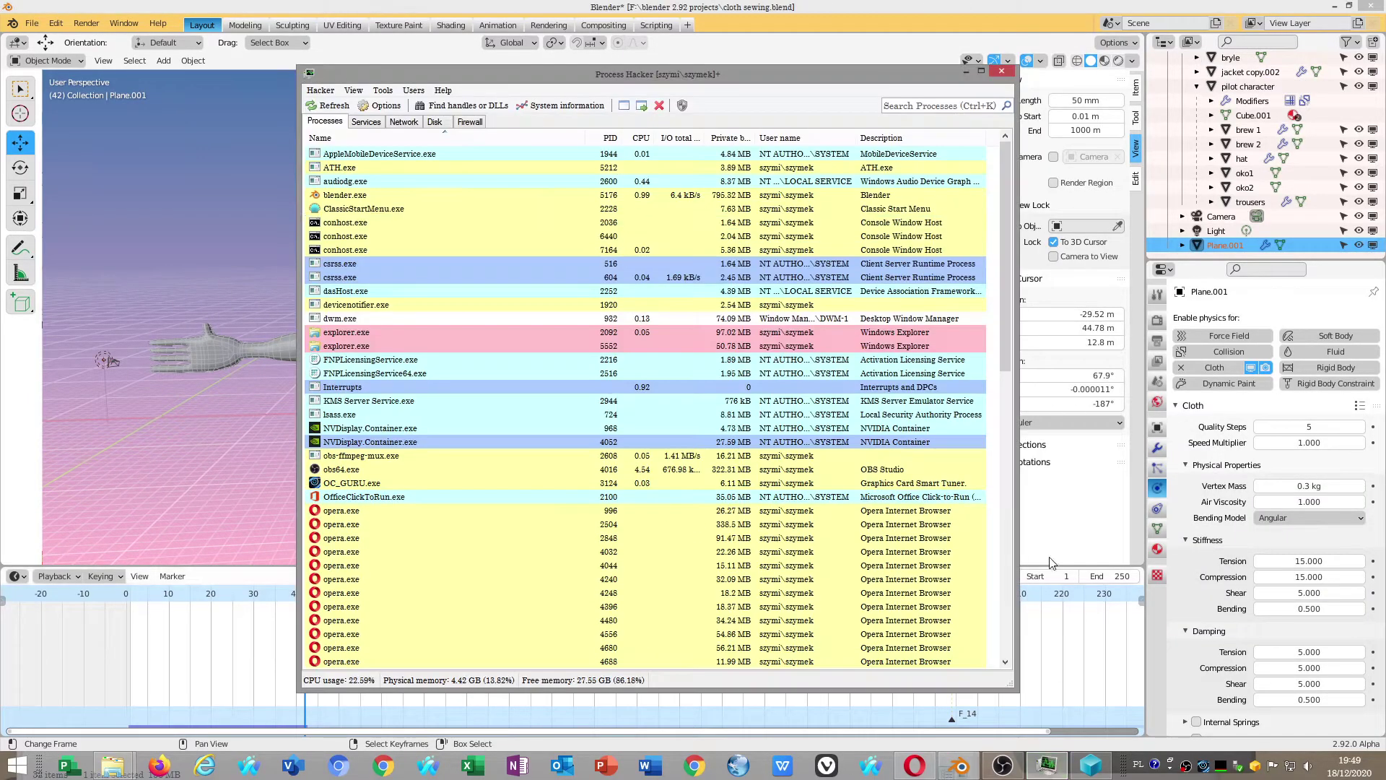
pyautogui.click(561, 105)
pyautogui.click(232, 465)
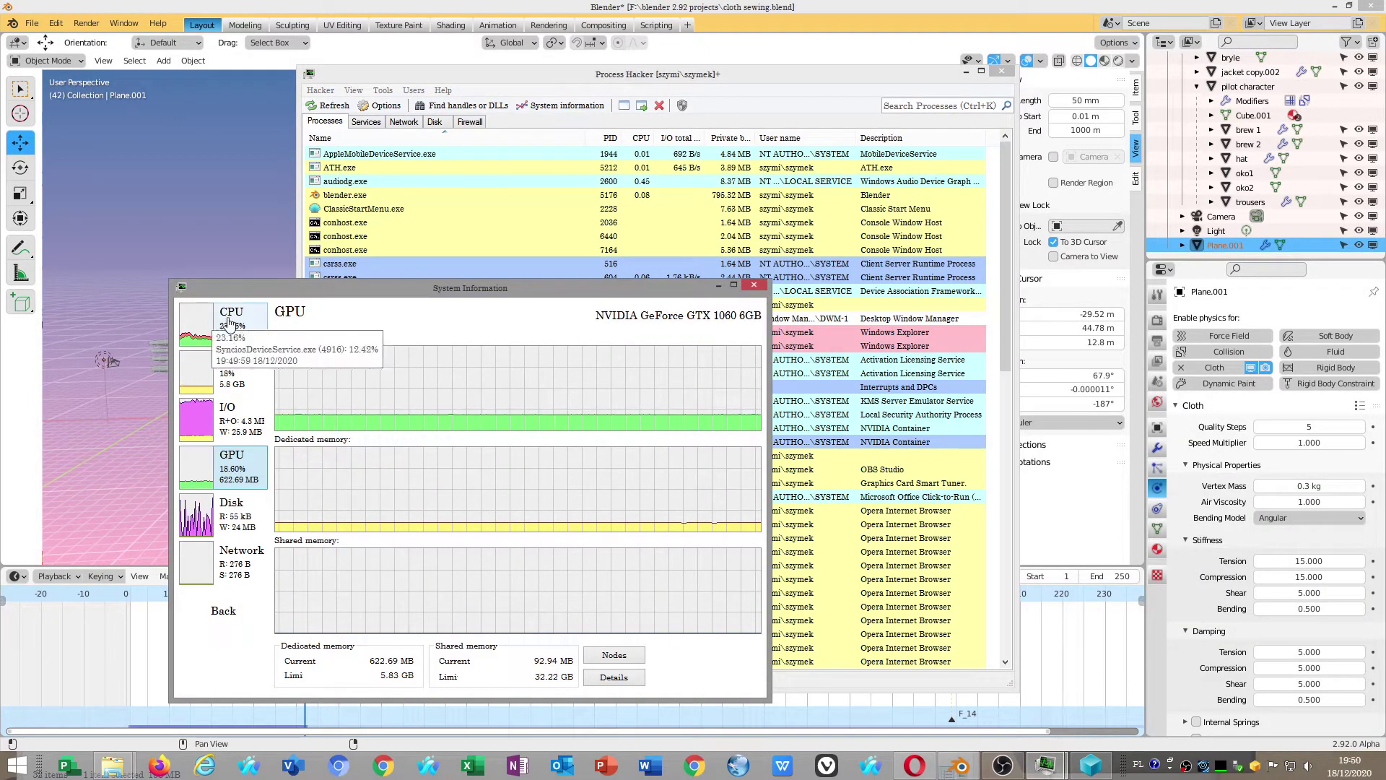
pyautogui.click(231, 322)
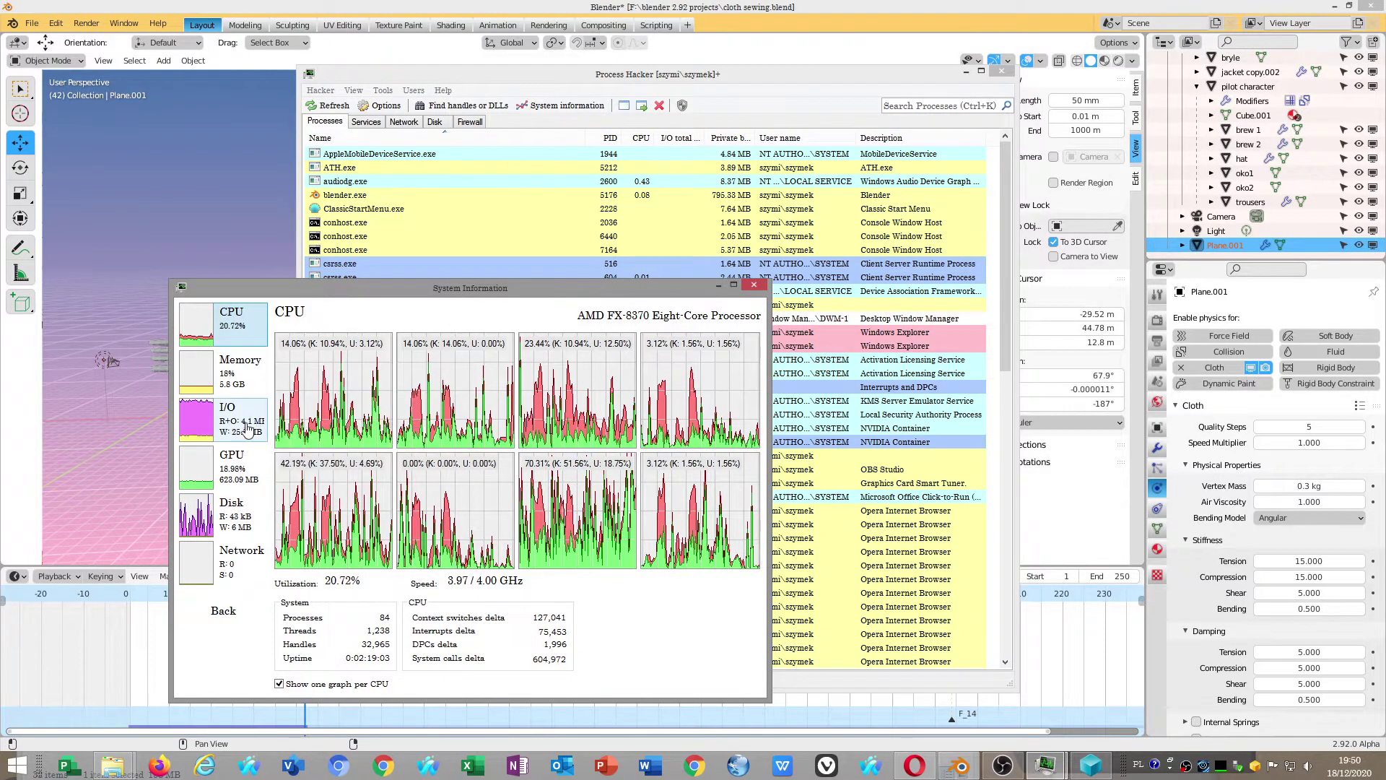
pyautogui.click(238, 365)
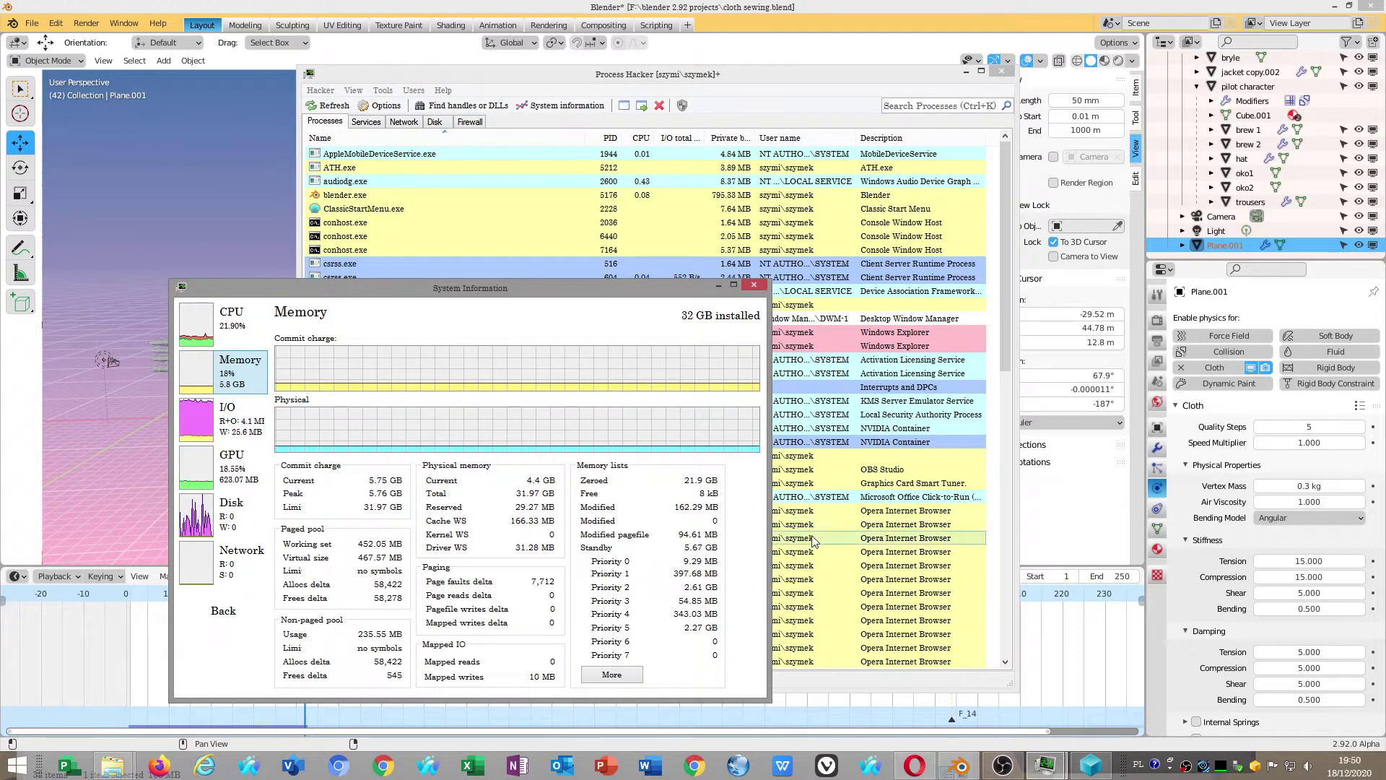
pyautogui.click(233, 462)
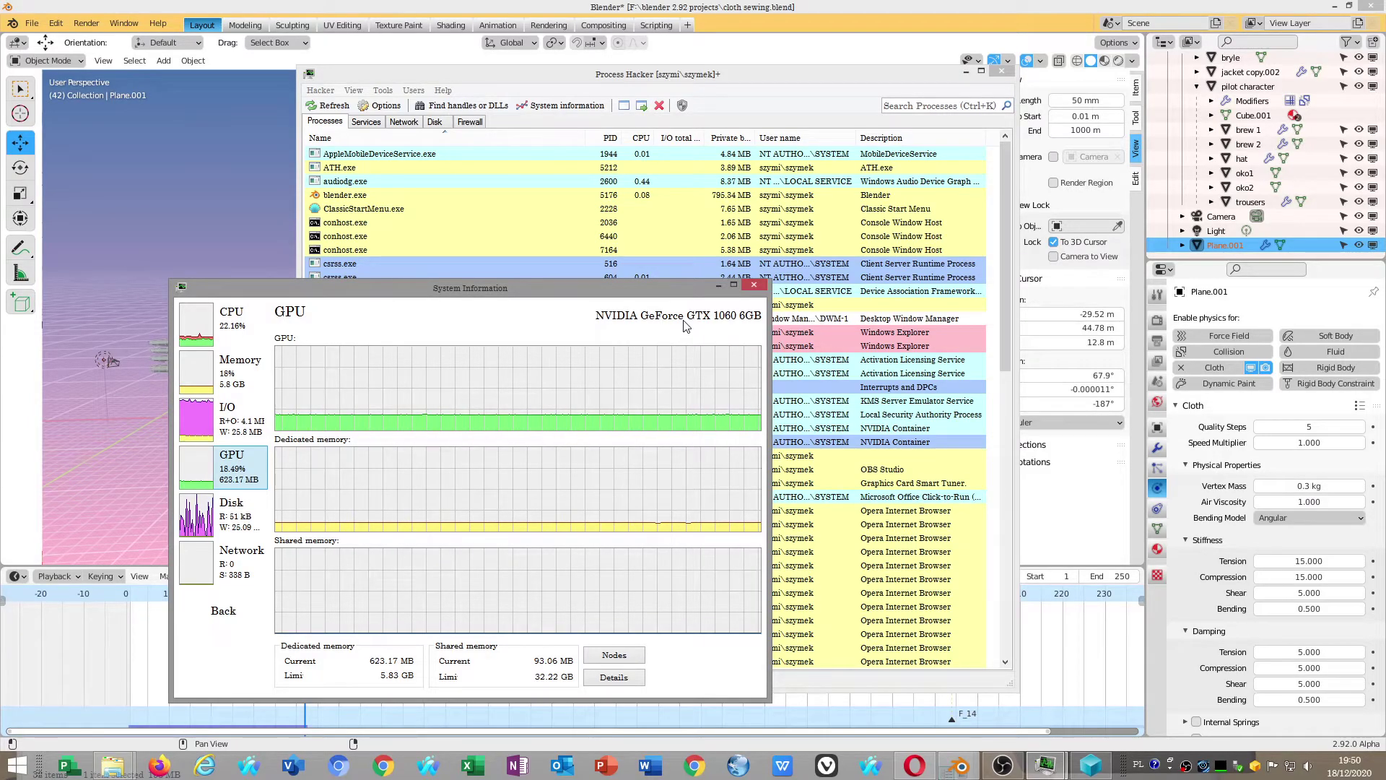
pyautogui.click(754, 284)
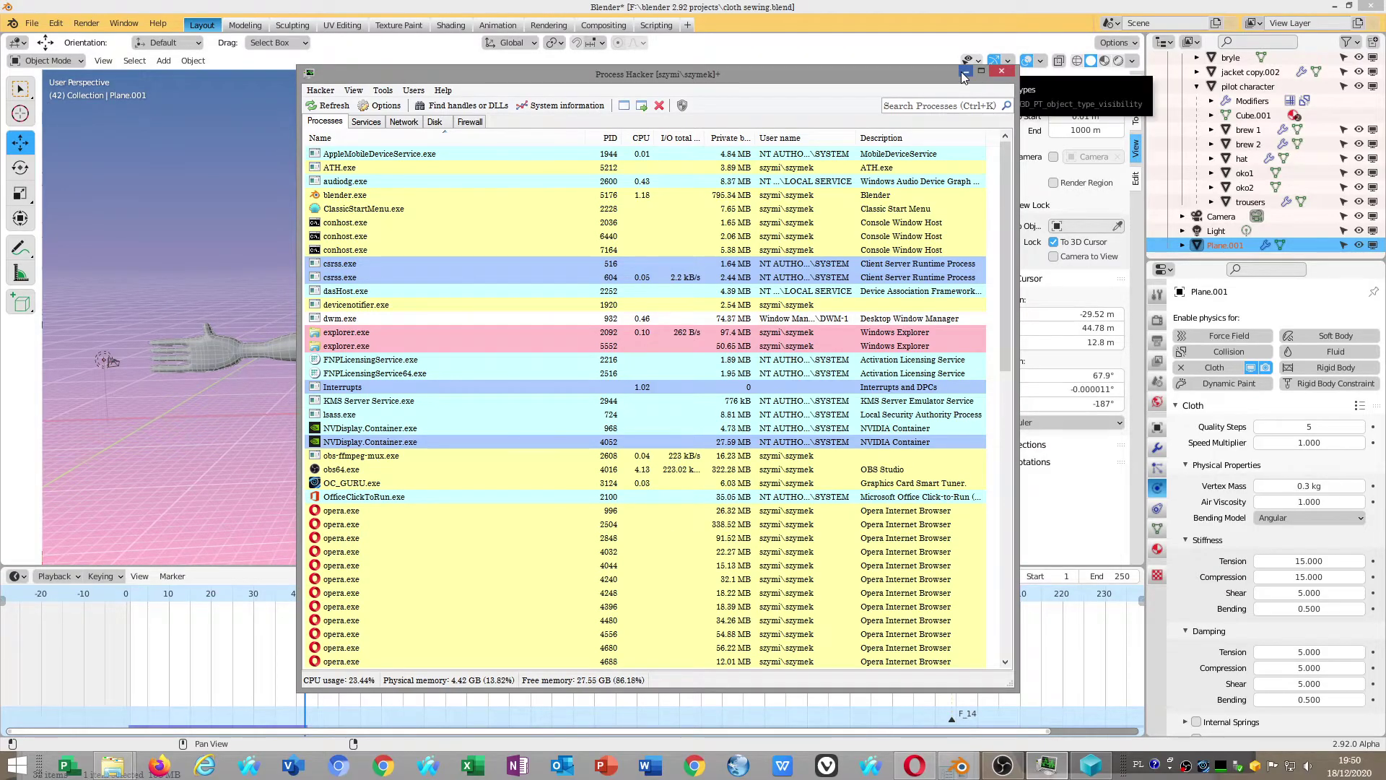
pyautogui.click(963, 73)
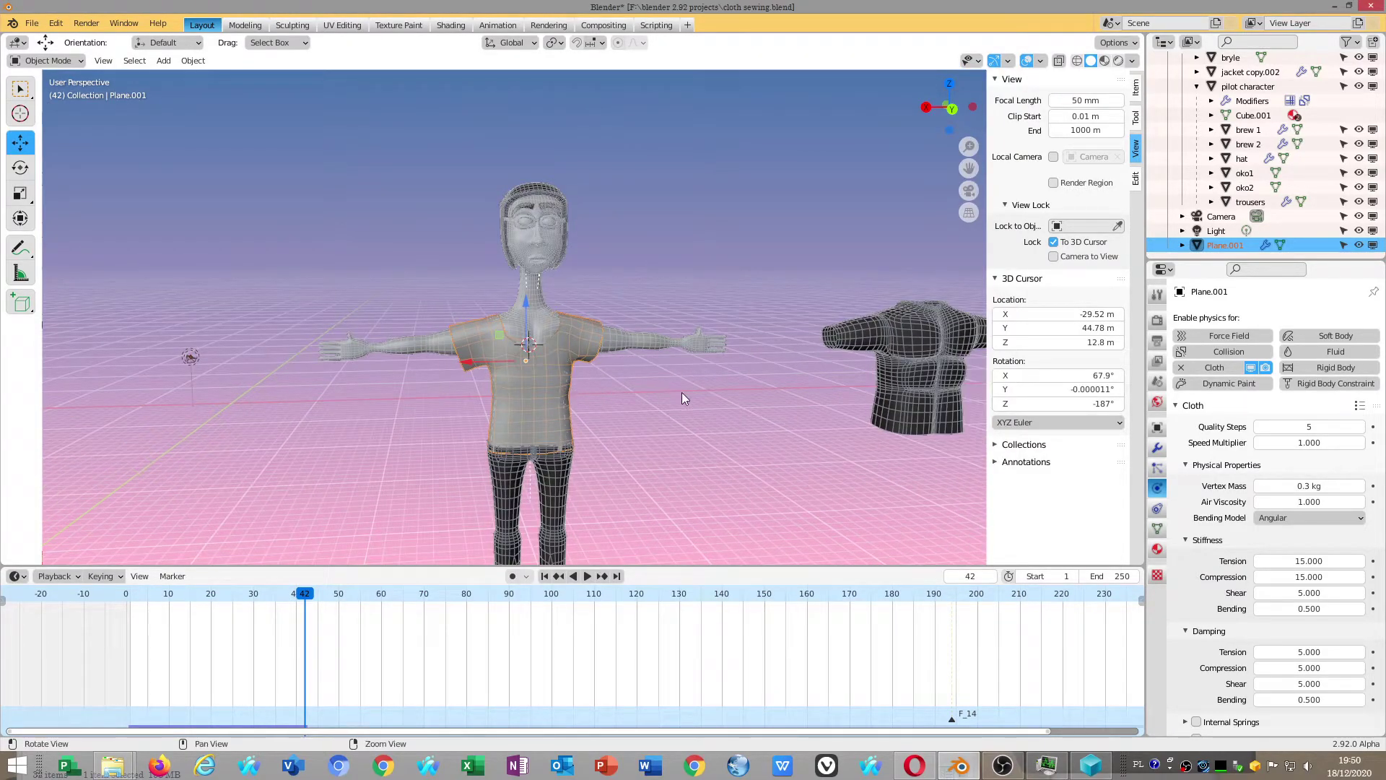
# Add a second cloth cache slot and enable Disk Cache on the first slot
pyautogui.scroll(3, 629, 375)
pyautogui.moveTo(627, 374)
pyautogui.mouseDown(button='middle')
pyautogui.moveTo(679, 476)
pyautogui.moveTo(513, 397)
pyautogui.moveTo(652, 475)
pyautogui.moveTo(664, 431)
pyautogui.mouseUp(button='middle')
pyautogui.moveTo(296, 600); pyautogui.dragTo(125, 600)
pyautogui.scroll(-5, 1243, 583)
pyautogui.scroll(-3, 1243, 582)
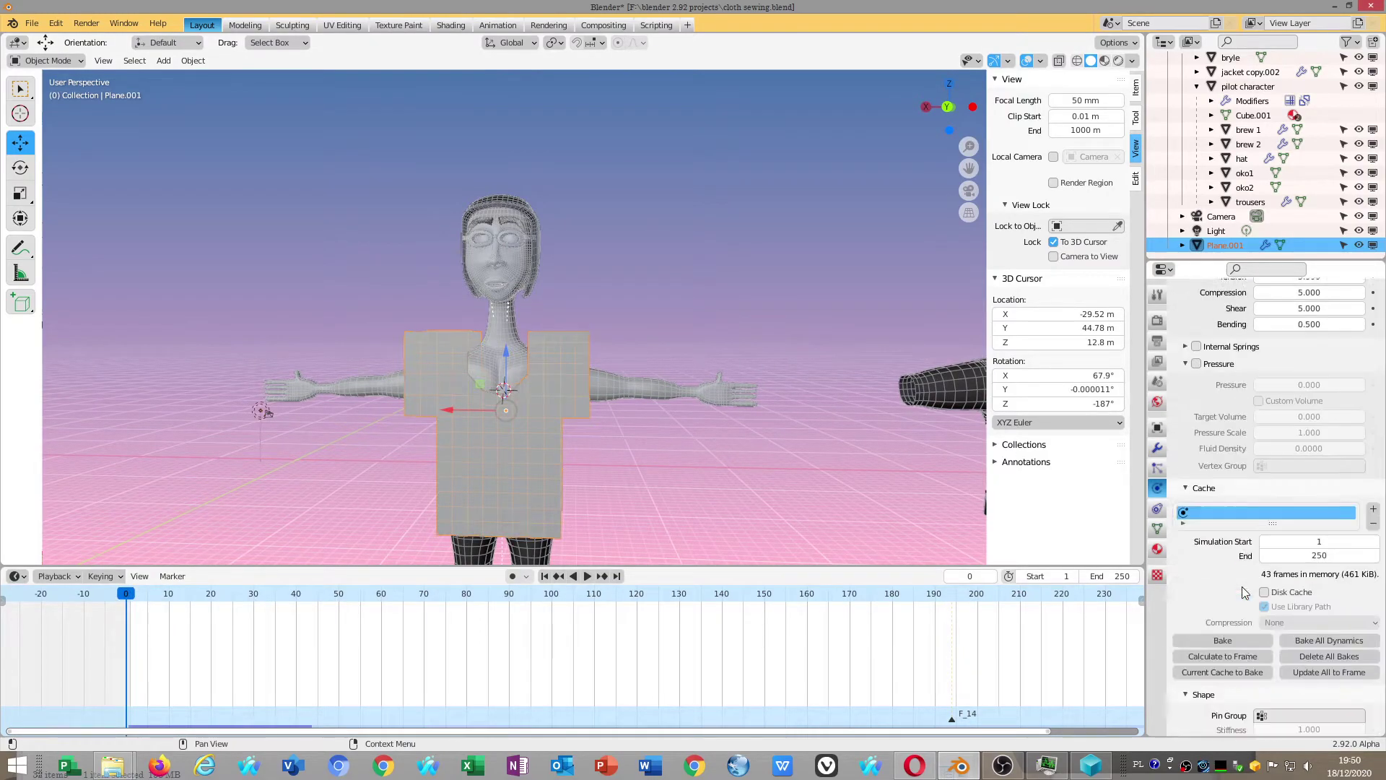
pyautogui.scroll(-2, 1242, 582)
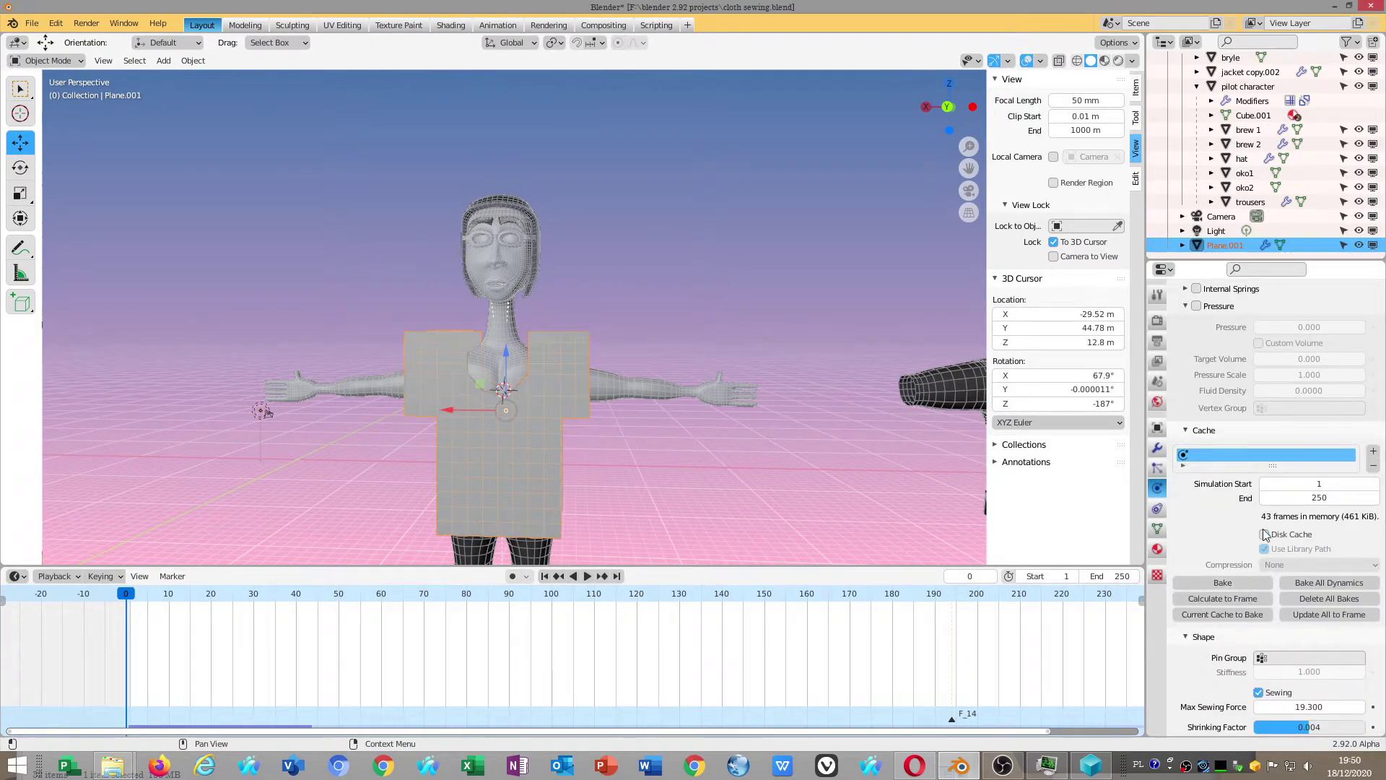
pyautogui.click(1373, 451)
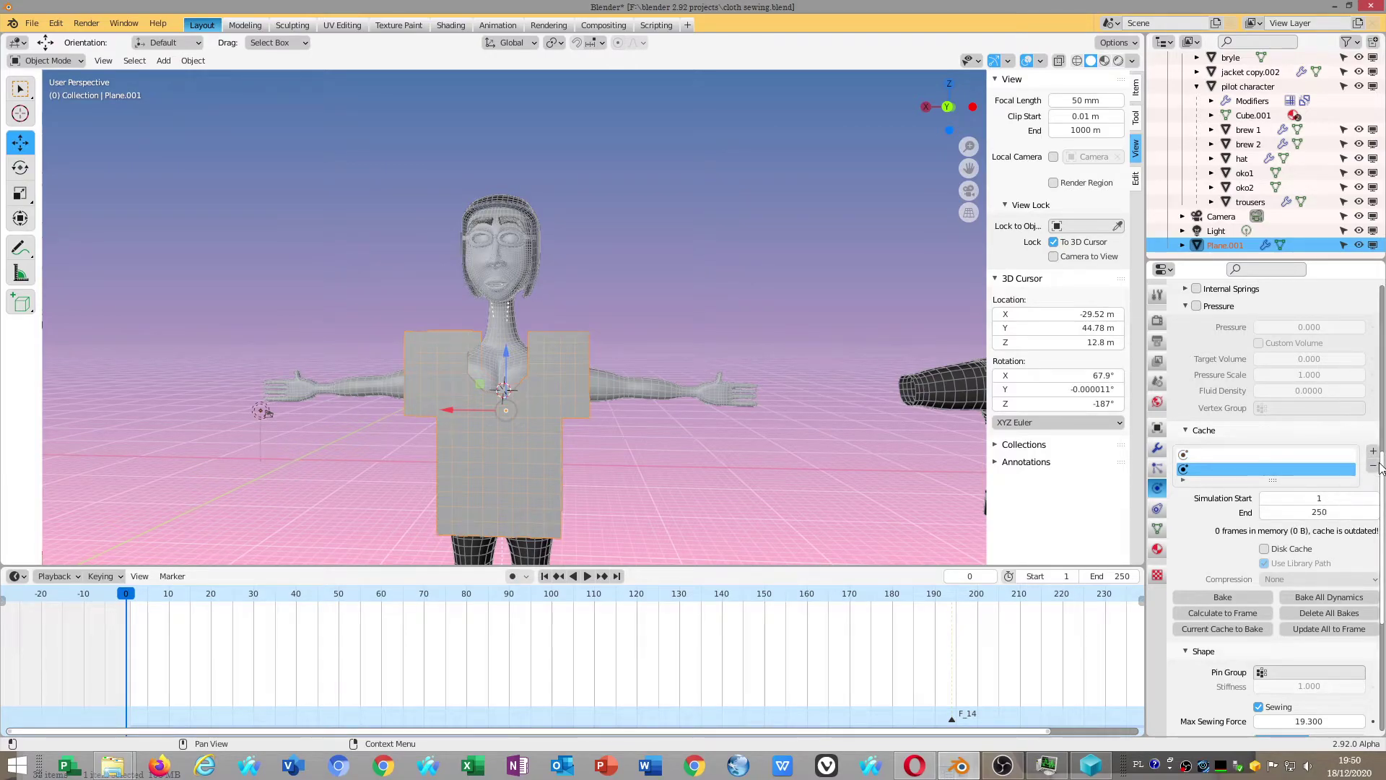
pyautogui.click(1222, 459)
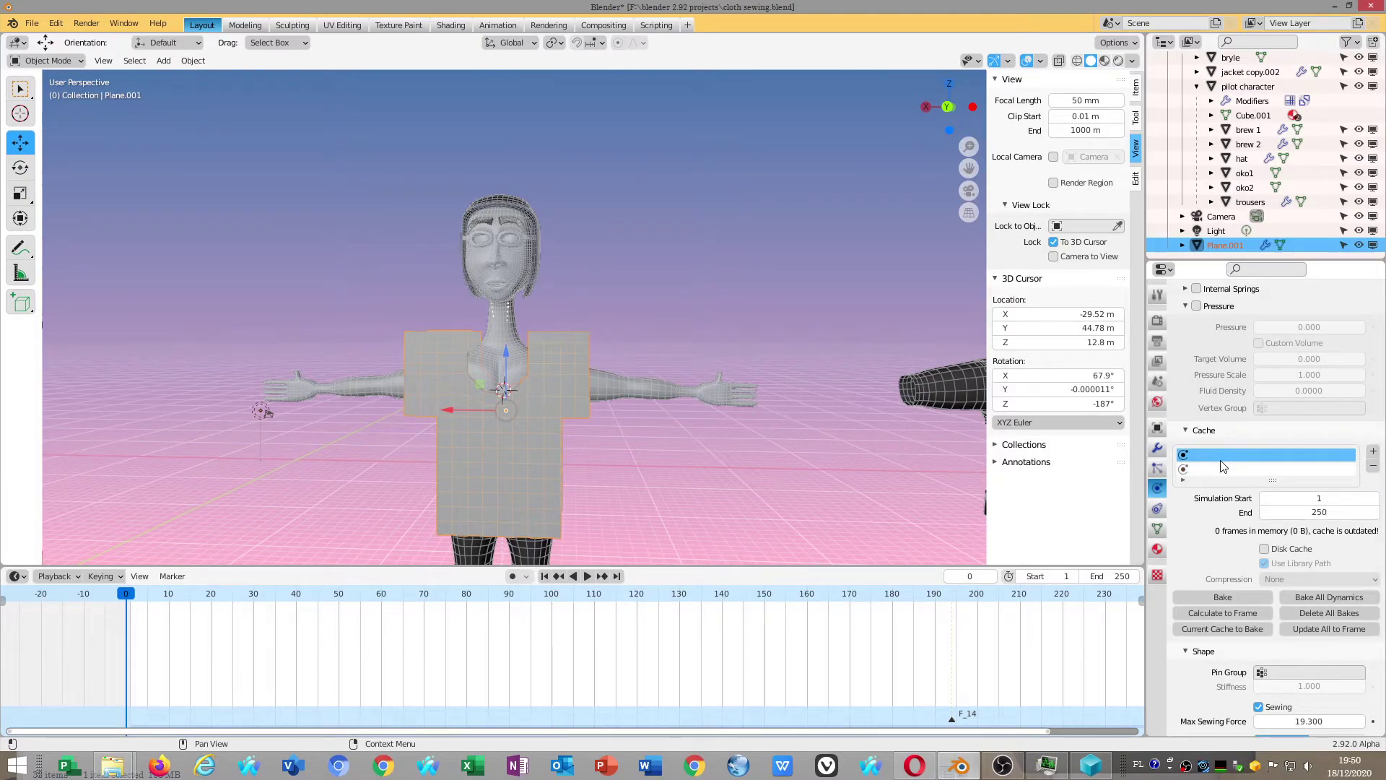
pyautogui.click(1264, 549)
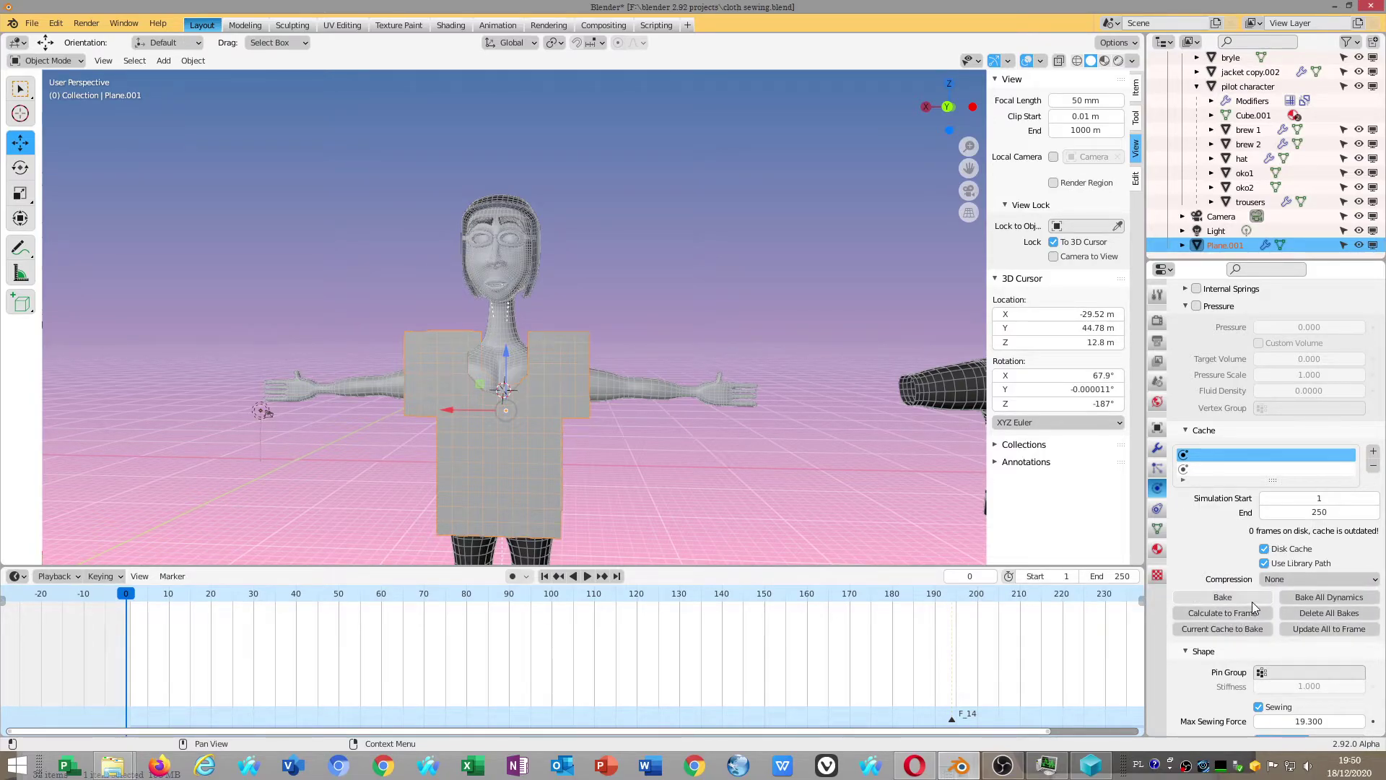
# Check the cache Compression options and keep it set to None
pyautogui.scroll(-3, 1299, 505)
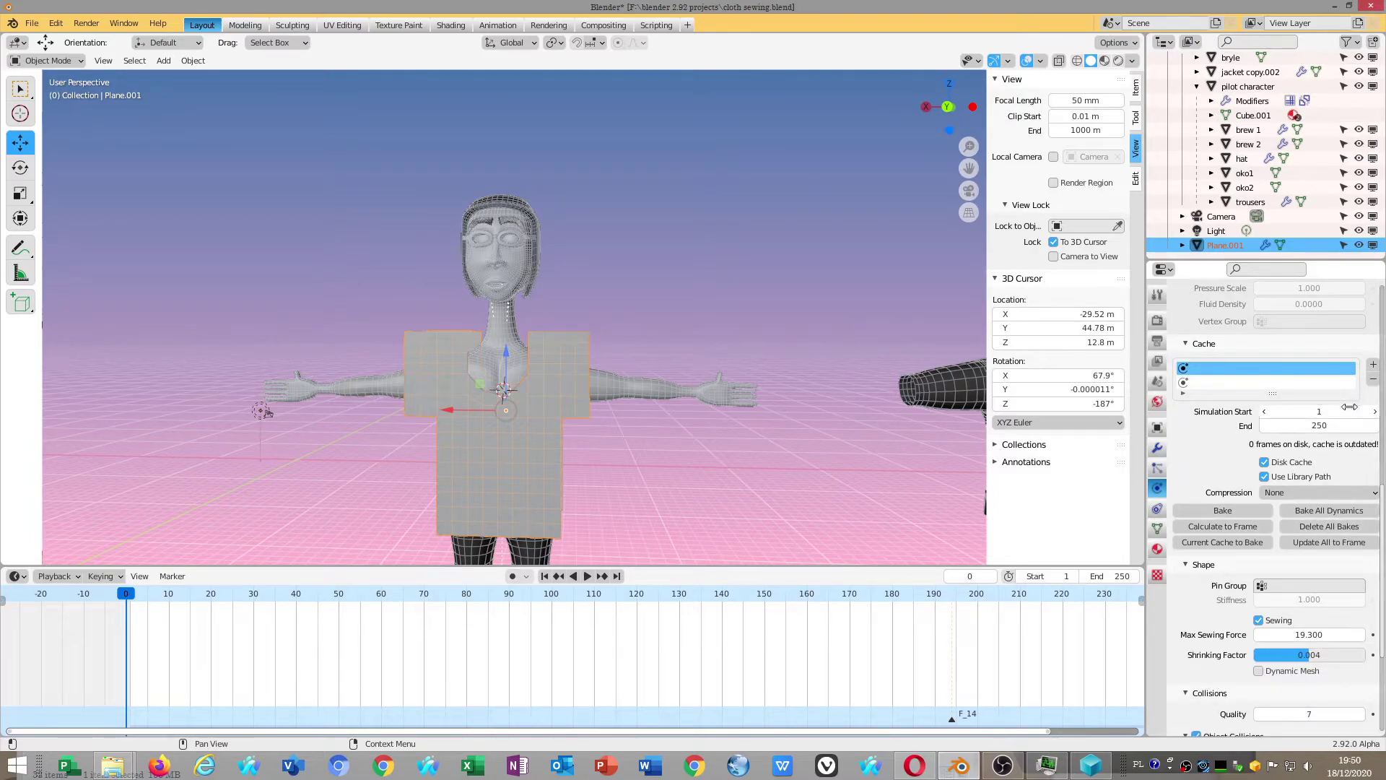
pyautogui.scroll(-3, 1271, 483)
pyautogui.scroll(-3, 1287, 574)
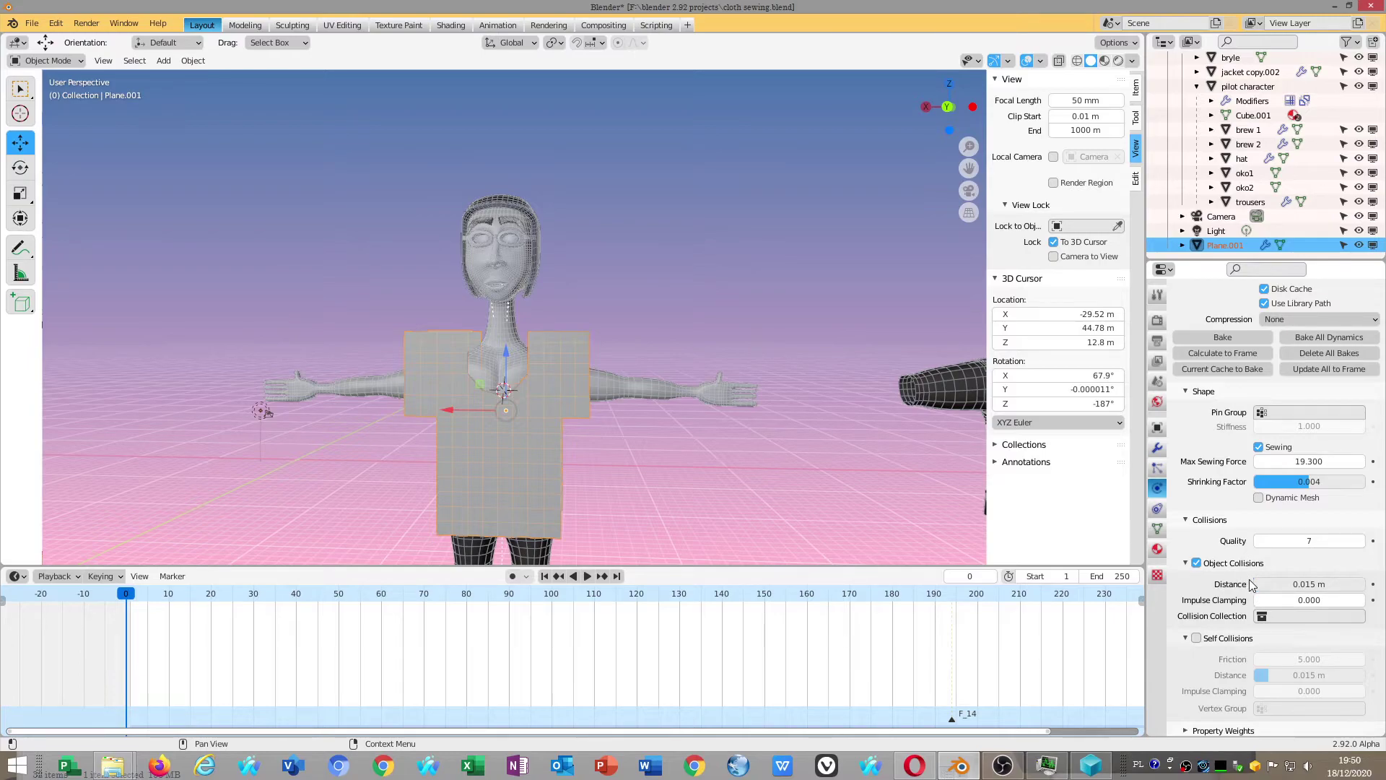
pyautogui.scroll(-1, 1251, 585)
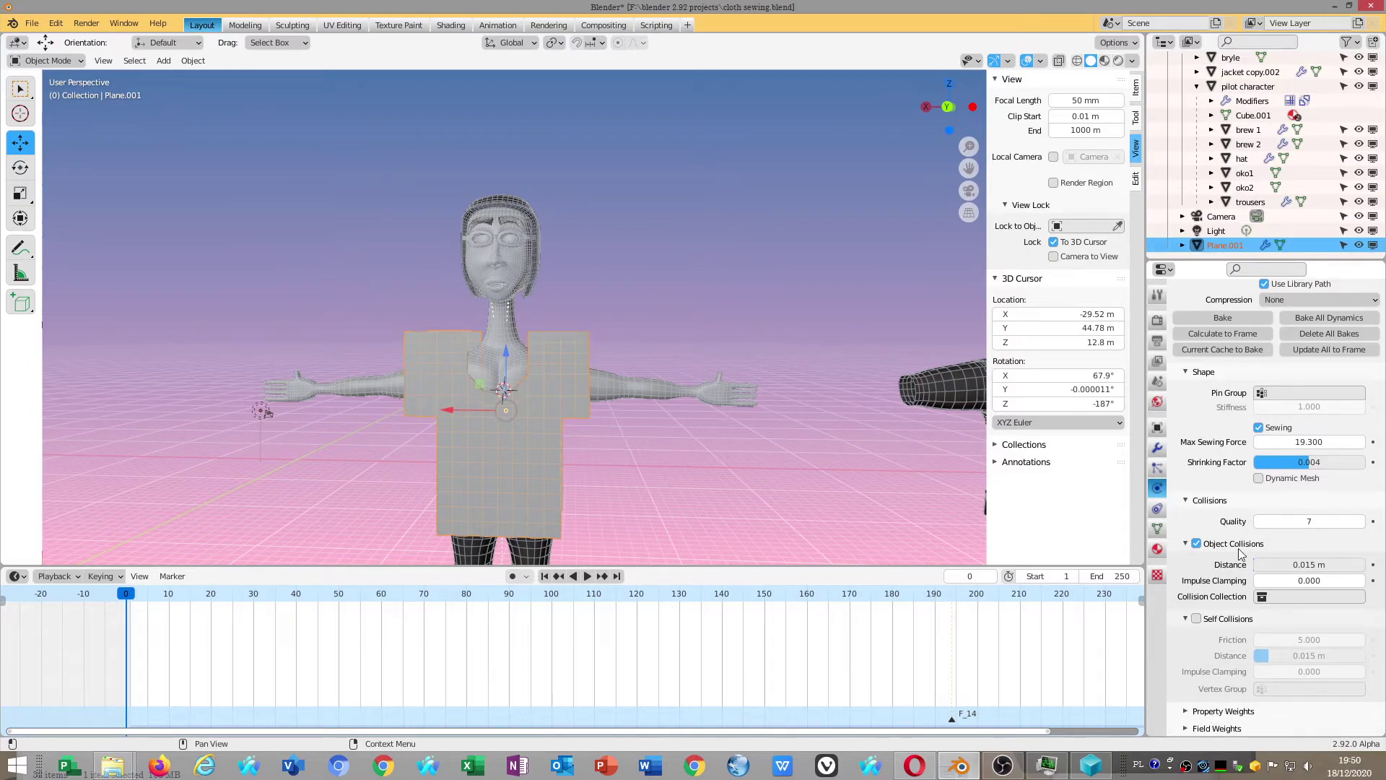
pyautogui.scroll(2, 1273, 602)
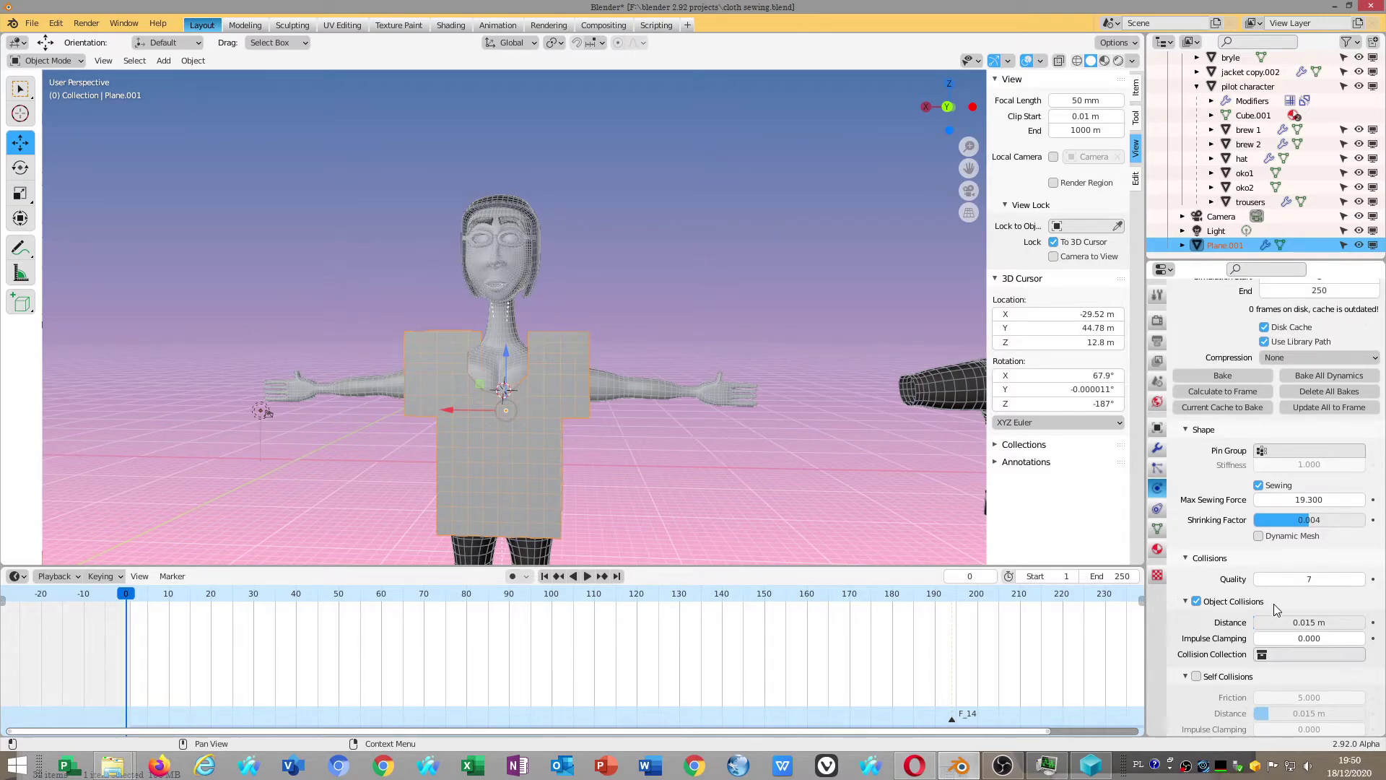
pyautogui.scroll(3, 1275, 606)
pyautogui.scroll(1, 1302, 527)
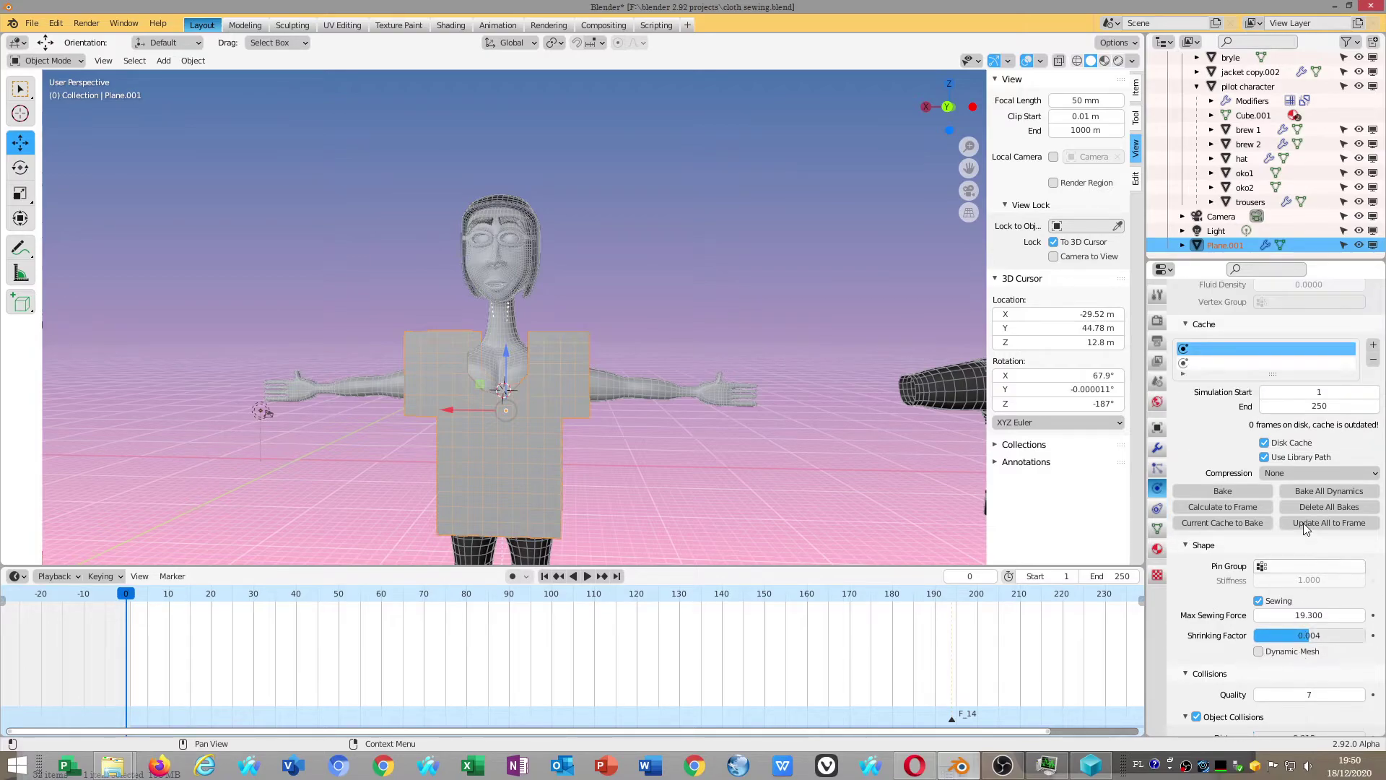
pyautogui.click(1289, 472)
pyautogui.click(1287, 473)
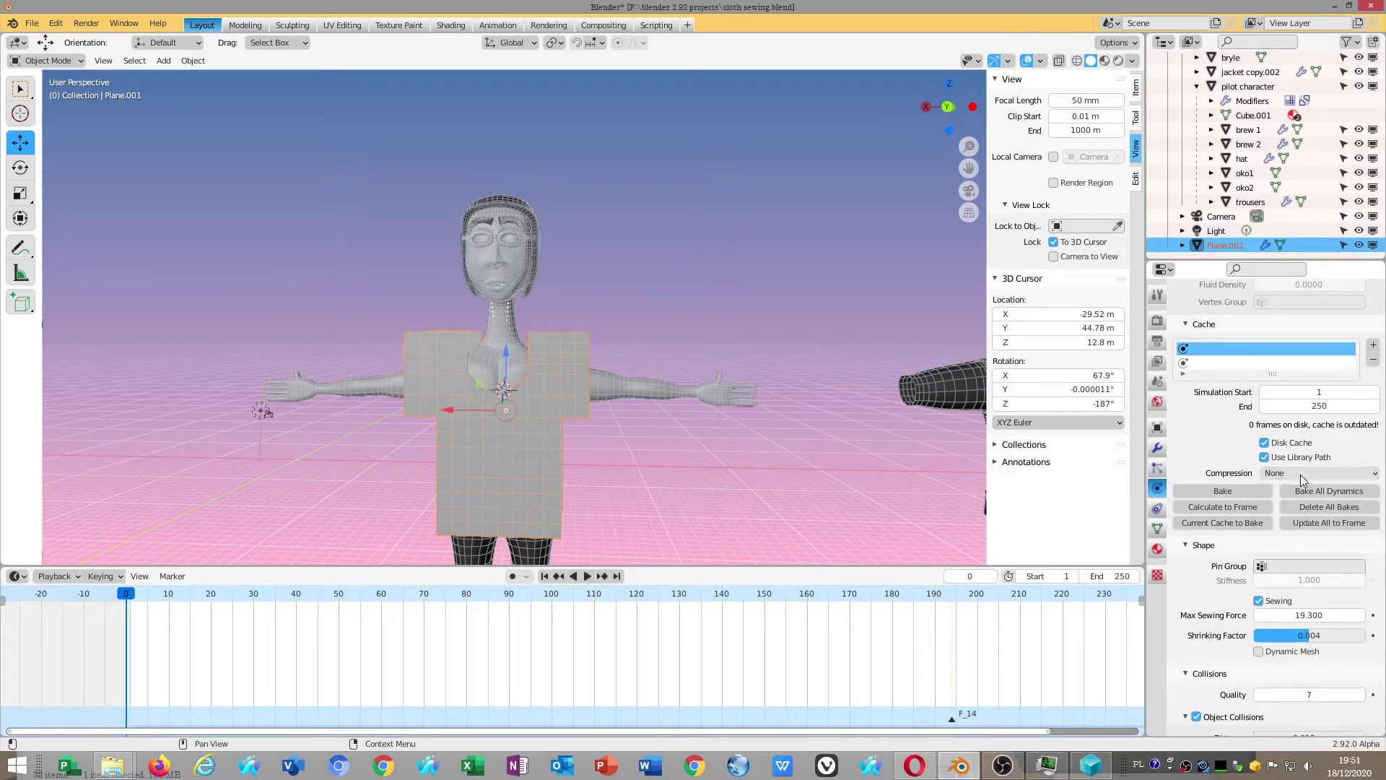
# Preview the sewing to frame 30, delete the second cache slot, and rewind to frame 0
pyautogui.click(587, 576)
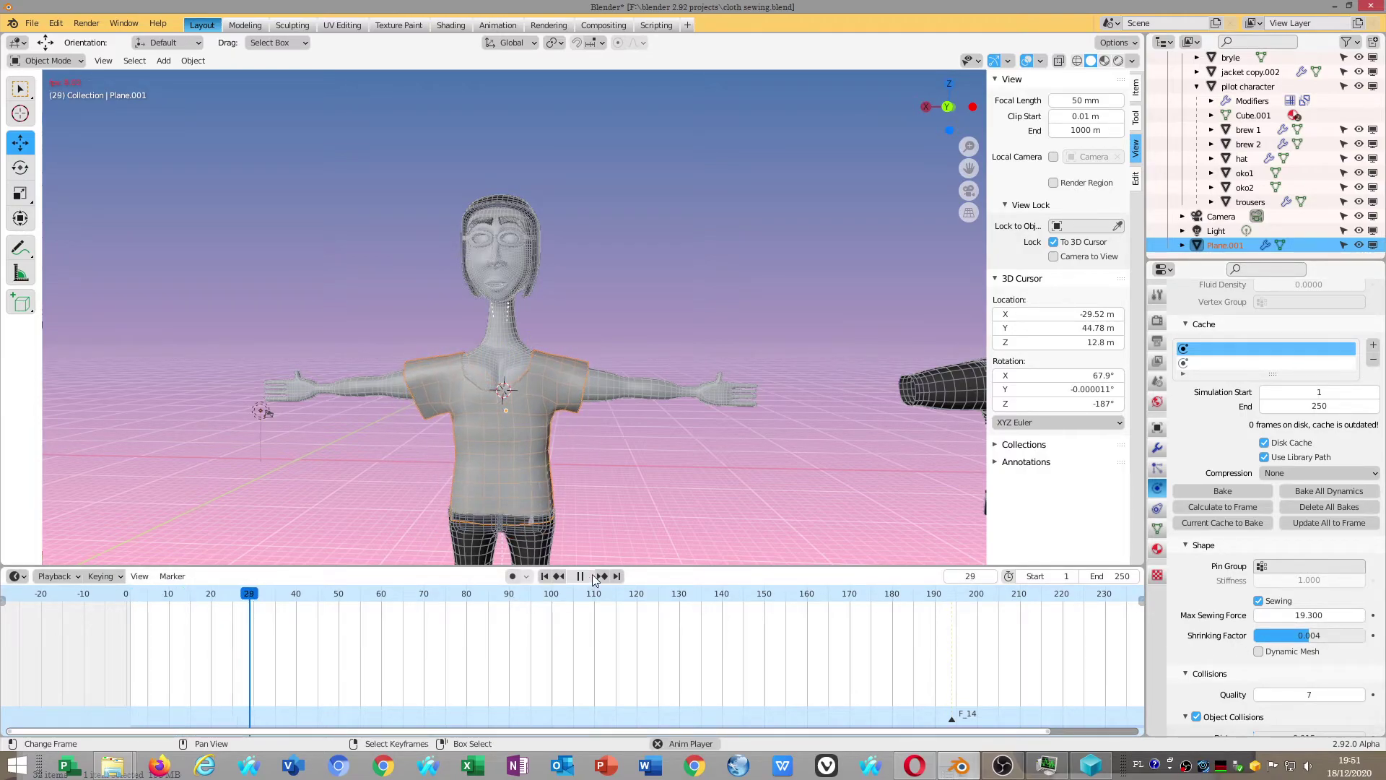
pyautogui.click(587, 576)
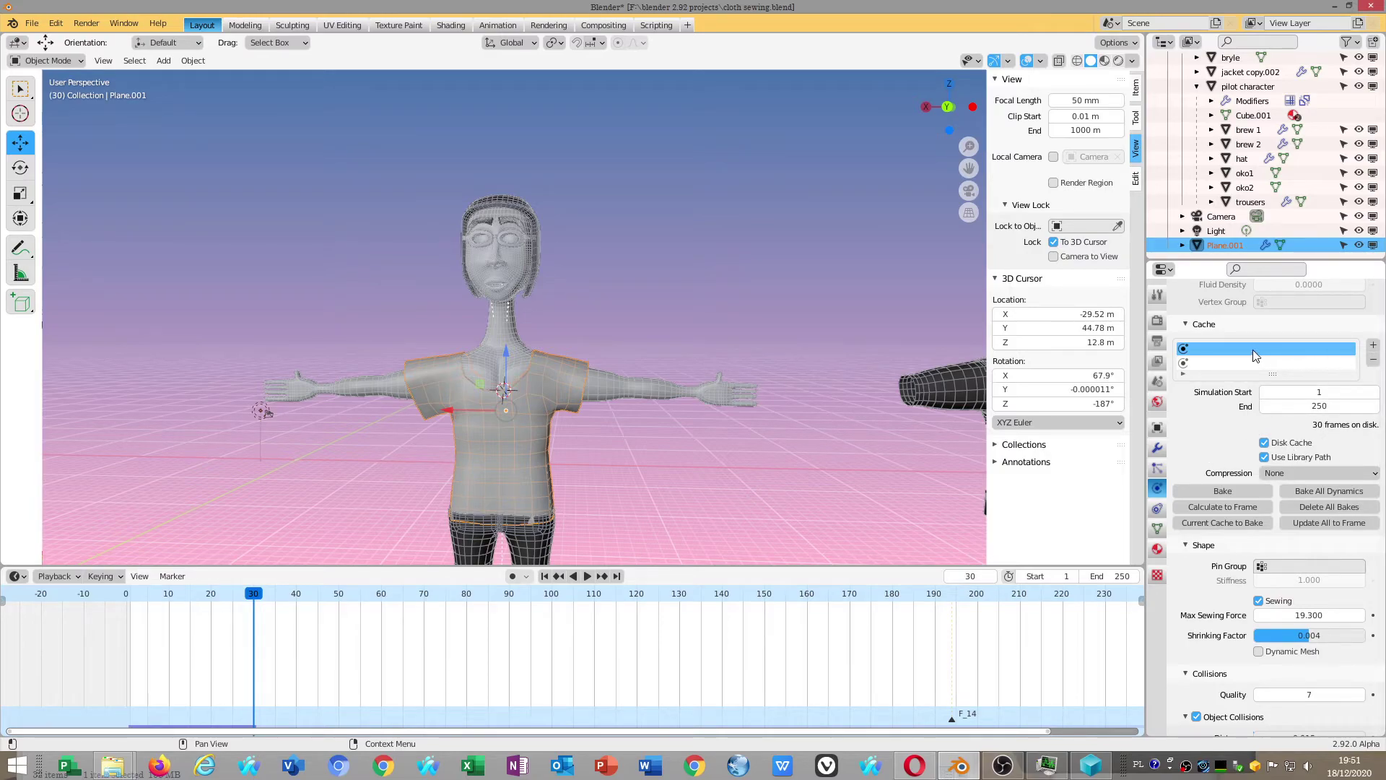
pyautogui.doubleClick(1202, 349)
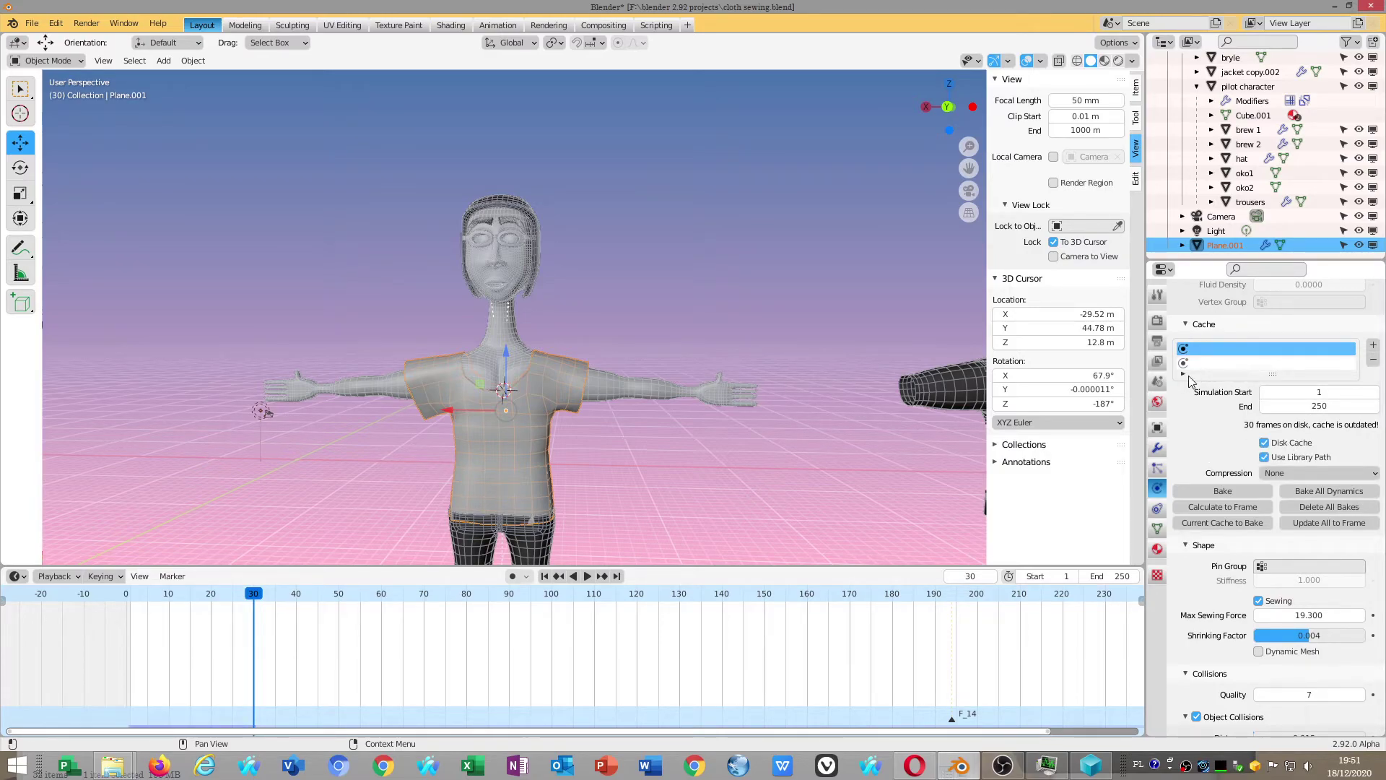
pyautogui.click(1185, 374)
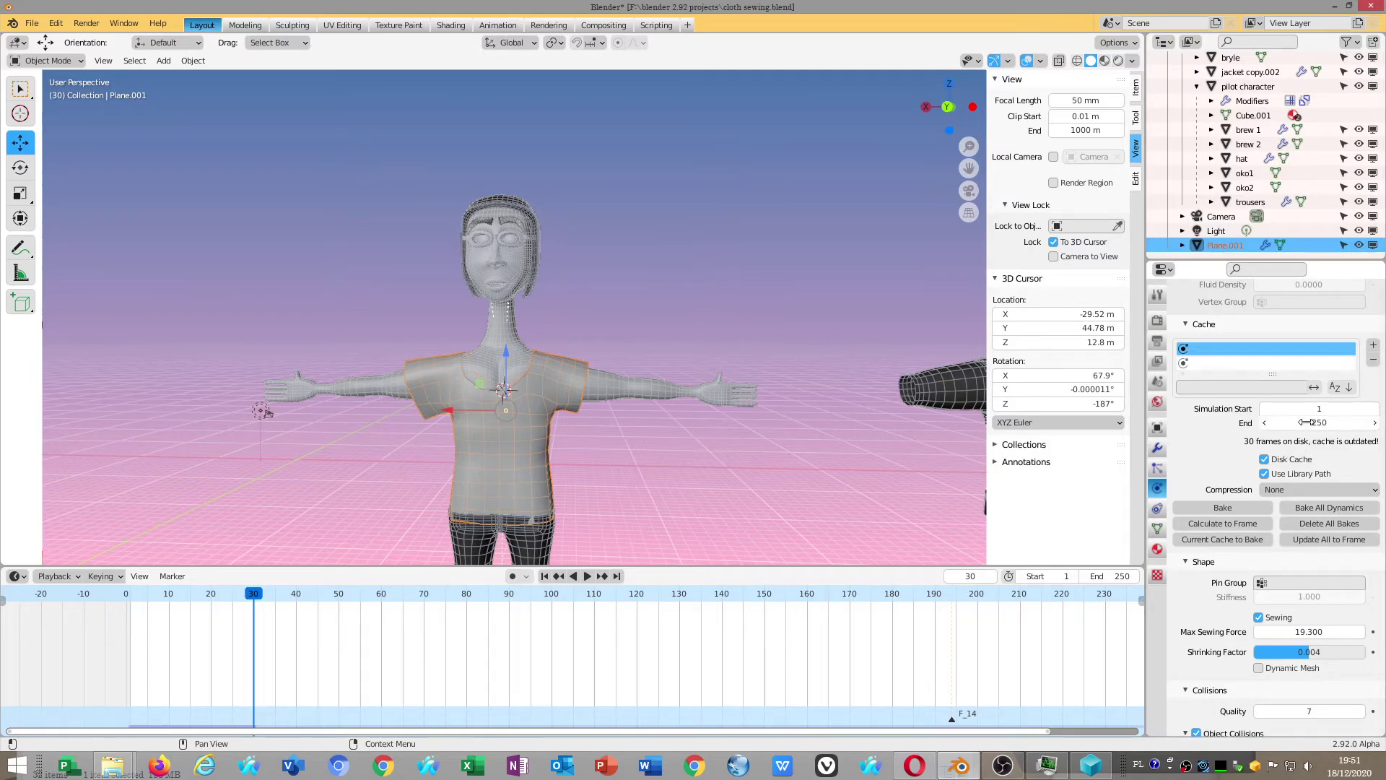
pyautogui.click(1373, 362)
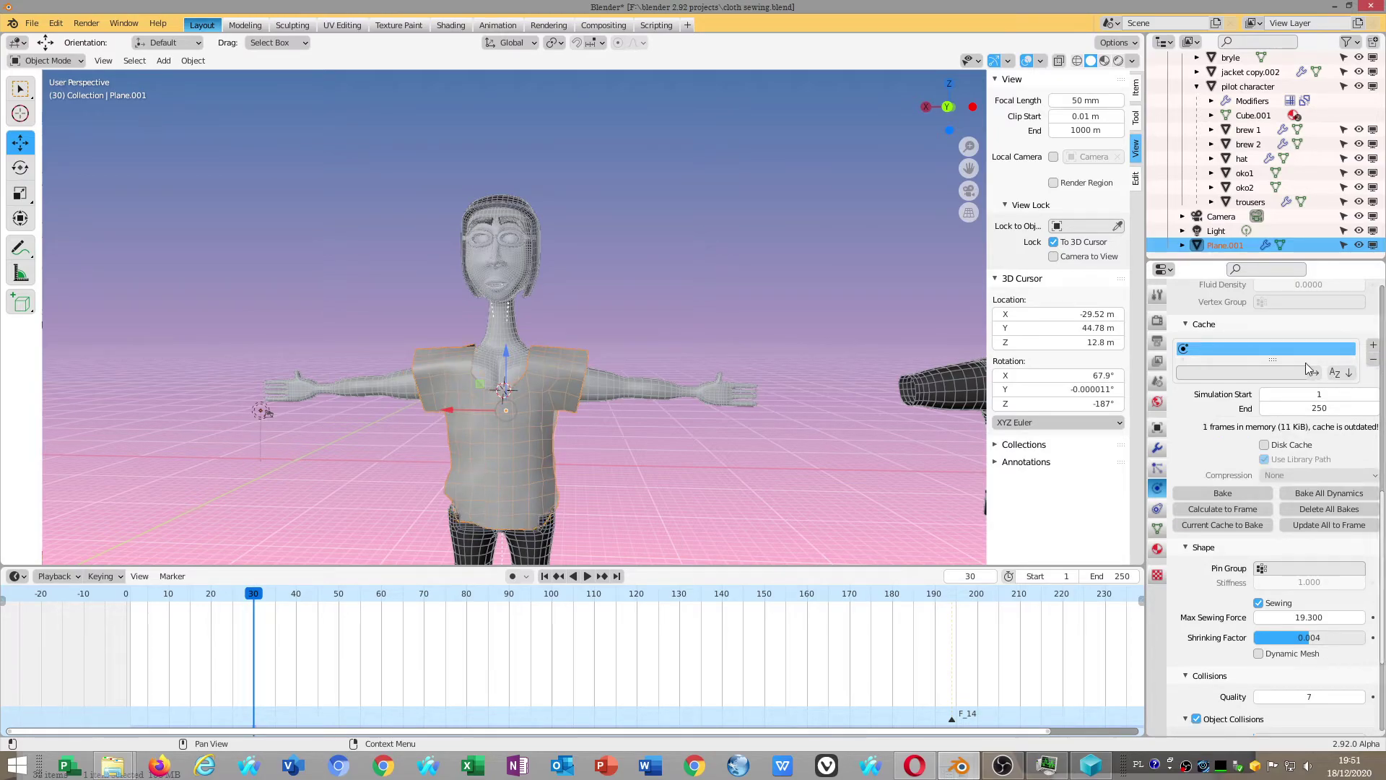
pyautogui.moveTo(250, 610); pyautogui.dragTo(125, 610)
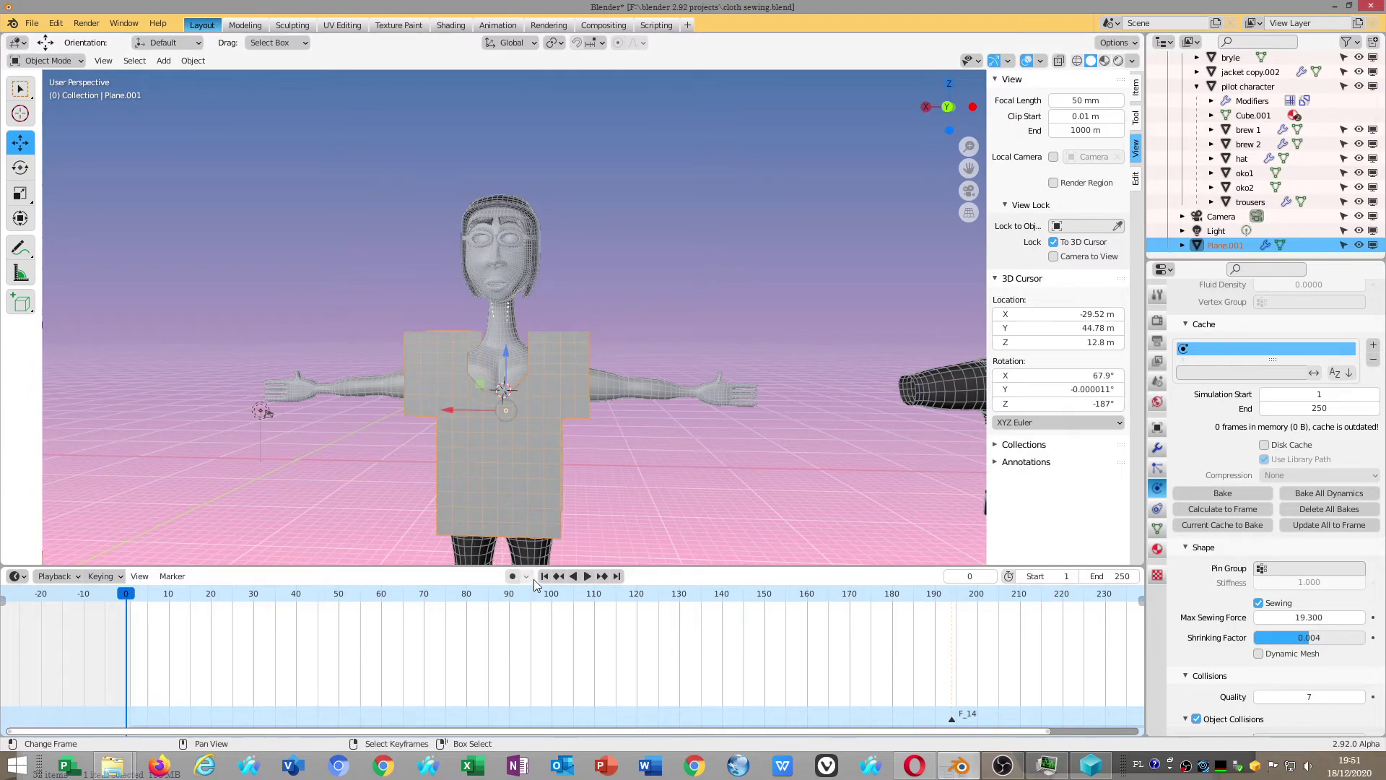
# Replay the shirt sewing to cache 75 frames while orbiting, then pause and rewind to frame 0
pyautogui.click(587, 575)
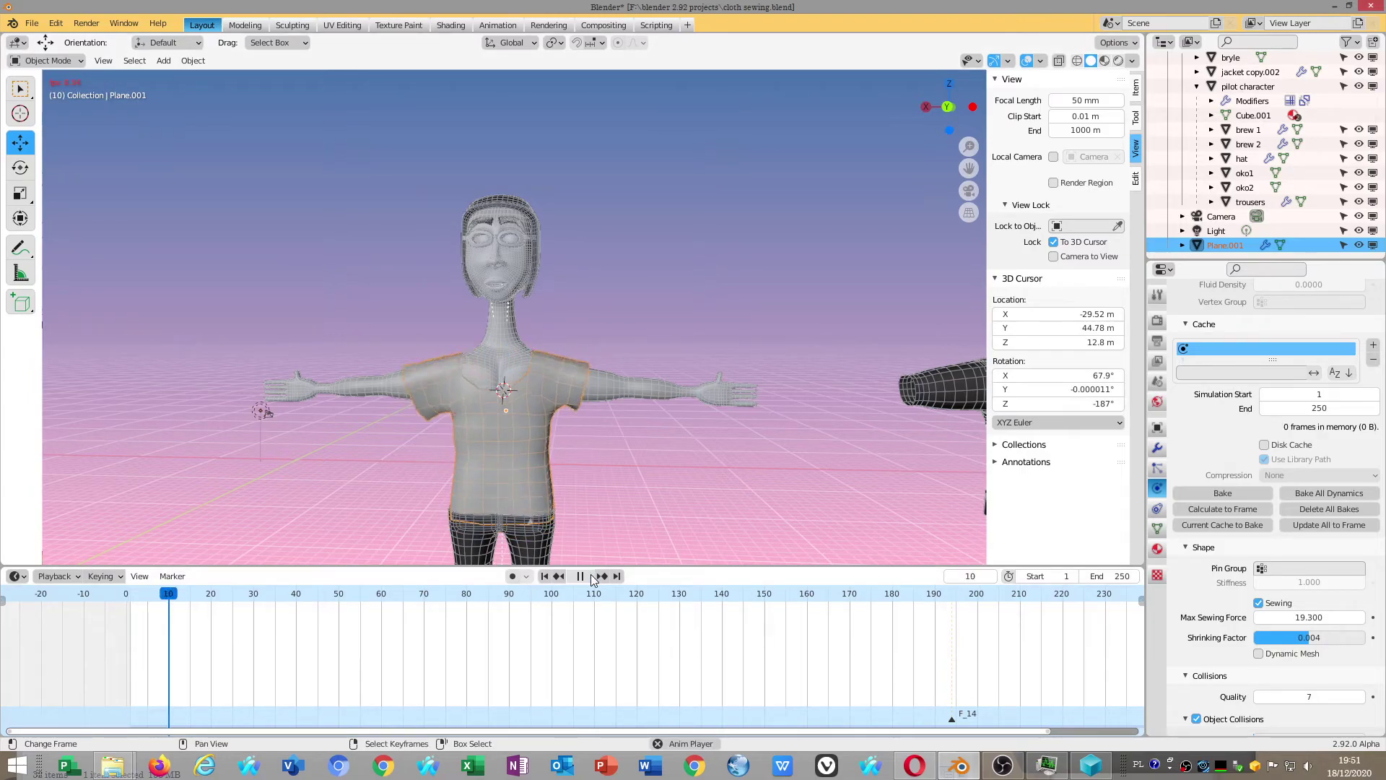
pyautogui.scroll(3, 564, 446)
pyautogui.moveTo(572, 453)
pyautogui.mouseDown(button='middle')
pyautogui.moveTo(553, 439)
pyautogui.moveTo(591, 355)
pyautogui.moveTo(625, 375)
pyautogui.moveTo(775, 366)
pyautogui.moveTo(493, 392)
pyautogui.moveTo(517, 394)
pyautogui.moveTo(556, 366)
pyautogui.moveTo(577, 389)
pyautogui.mouseUp(button='middle')
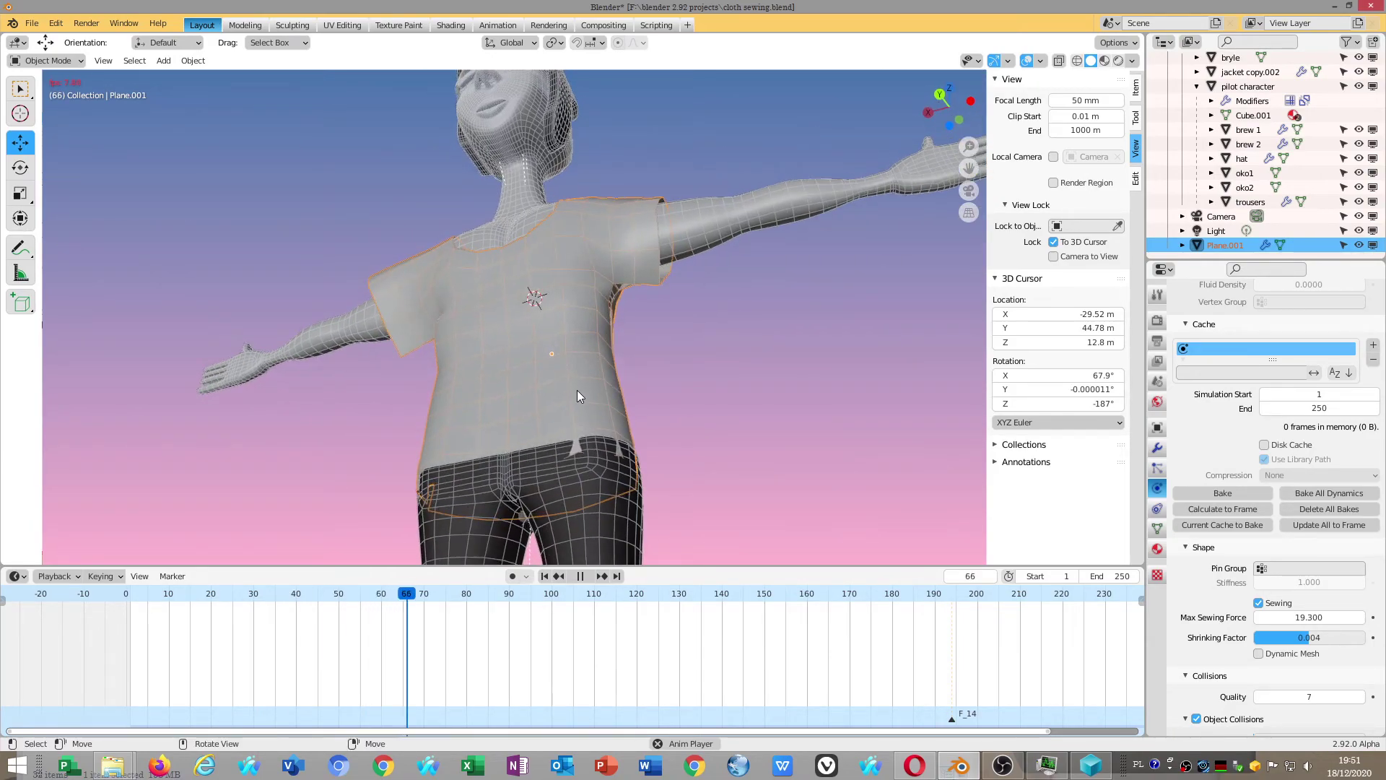
pyautogui.click(573, 577)
pyautogui.moveTo(430, 592); pyautogui.dragTo(126, 594)
pyautogui.moveTo(452, 392)
pyautogui.mouseDown(button='middle')
pyautogui.moveTo(808, 397)
pyautogui.moveTo(880, 495)
pyautogui.moveTo(916, 365)
pyautogui.moveTo(797, 283)
pyautogui.moveTo(1117, 56)
pyautogui.mouseUp(button='middle')
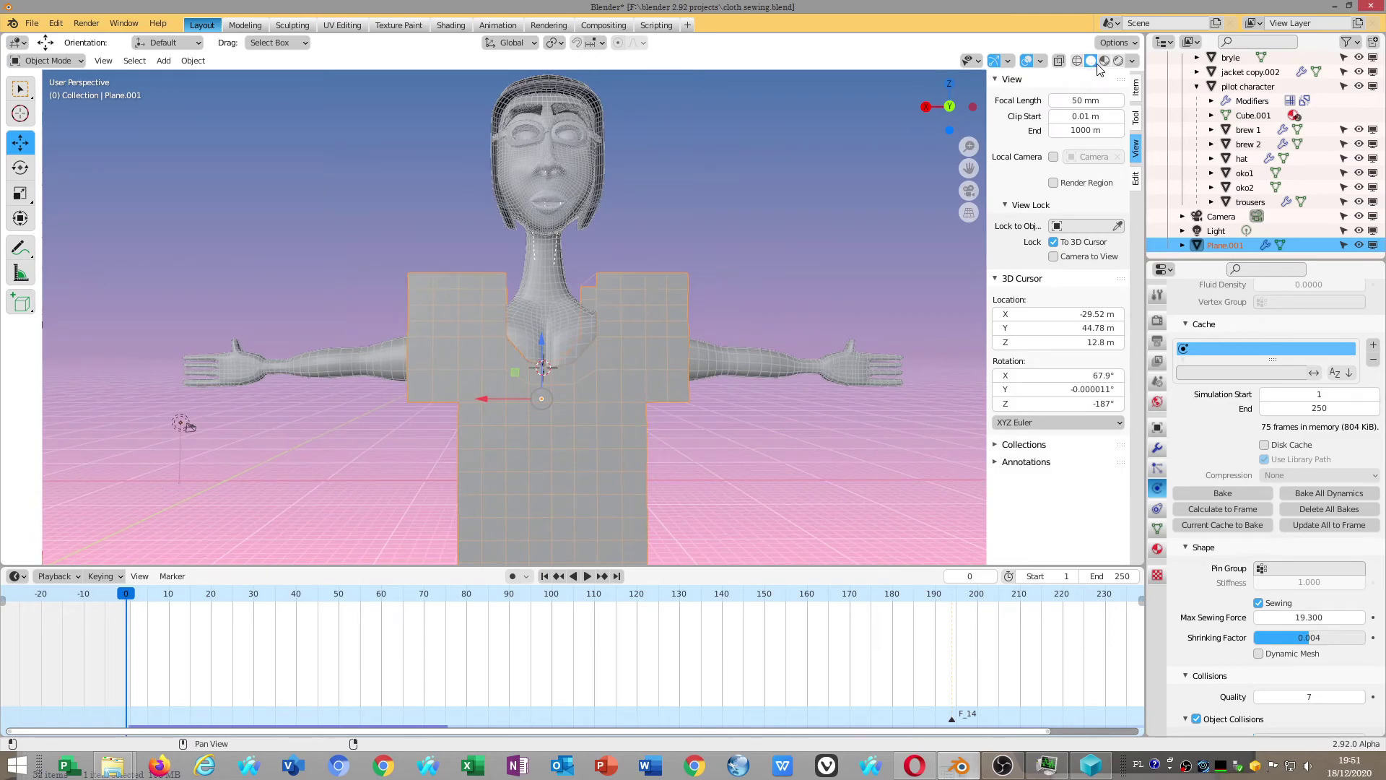
# Switch the viewport to Material Preview shading and tilt the view around the pilot
pyautogui.click(1104, 62)
pyautogui.moveTo(744, 293)
pyautogui.mouseDown(button='middle')
pyautogui.moveTo(819, 272)
pyautogui.moveTo(777, 324)
pyautogui.moveTo(706, 325)
pyautogui.moveTo(938, 235)
pyautogui.moveTo(593, 224)
pyautogui.moveTo(820, 218)
pyautogui.moveTo(641, 244)
pyautogui.moveTo(720, 252)
pyautogui.moveTo(699, 414)
pyautogui.mouseUp(button='middle')
pyautogui.scroll(3, 775, 321)
pyautogui.scroll(-3, 775, 321)
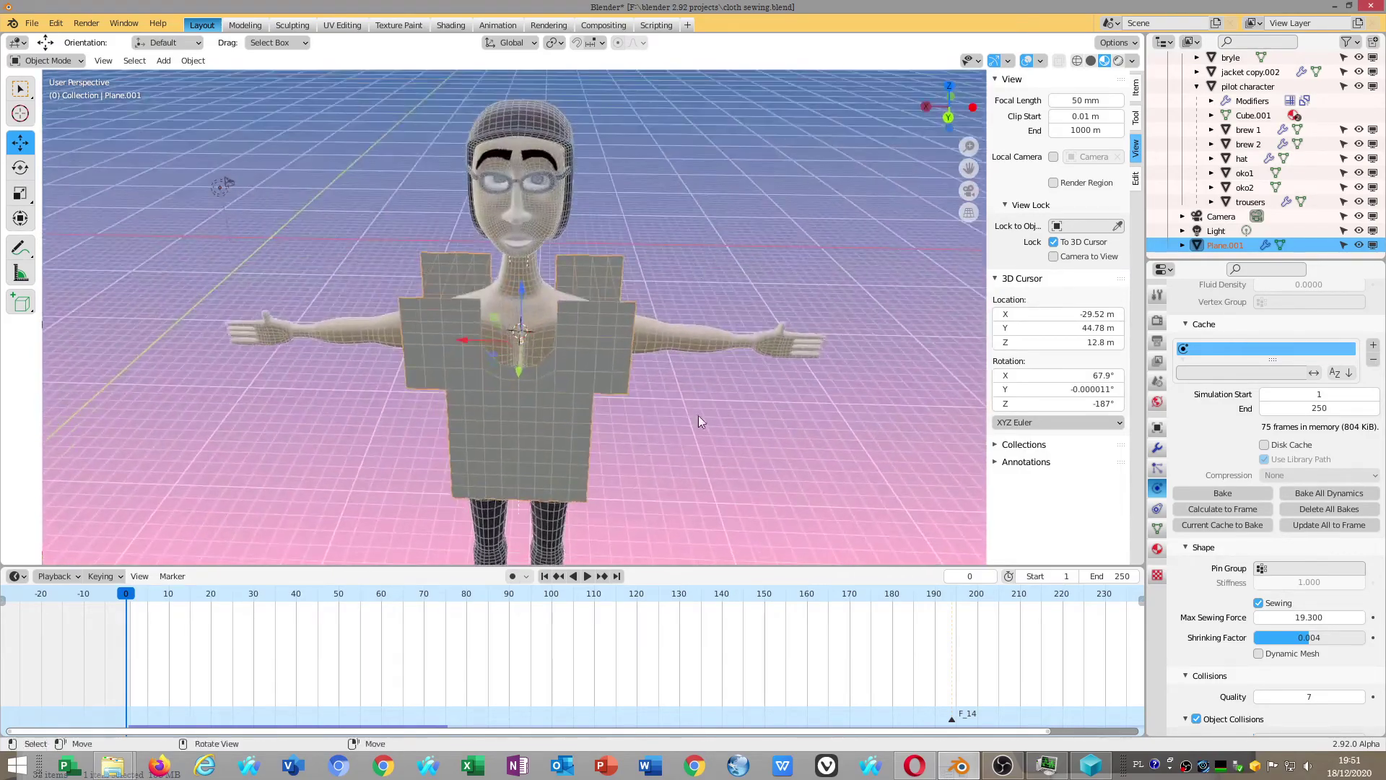
# Play the sewing simulation while orbiting, reset to frame 0 and stop, then bring OBS Studio forward
pyautogui.click(586, 575)
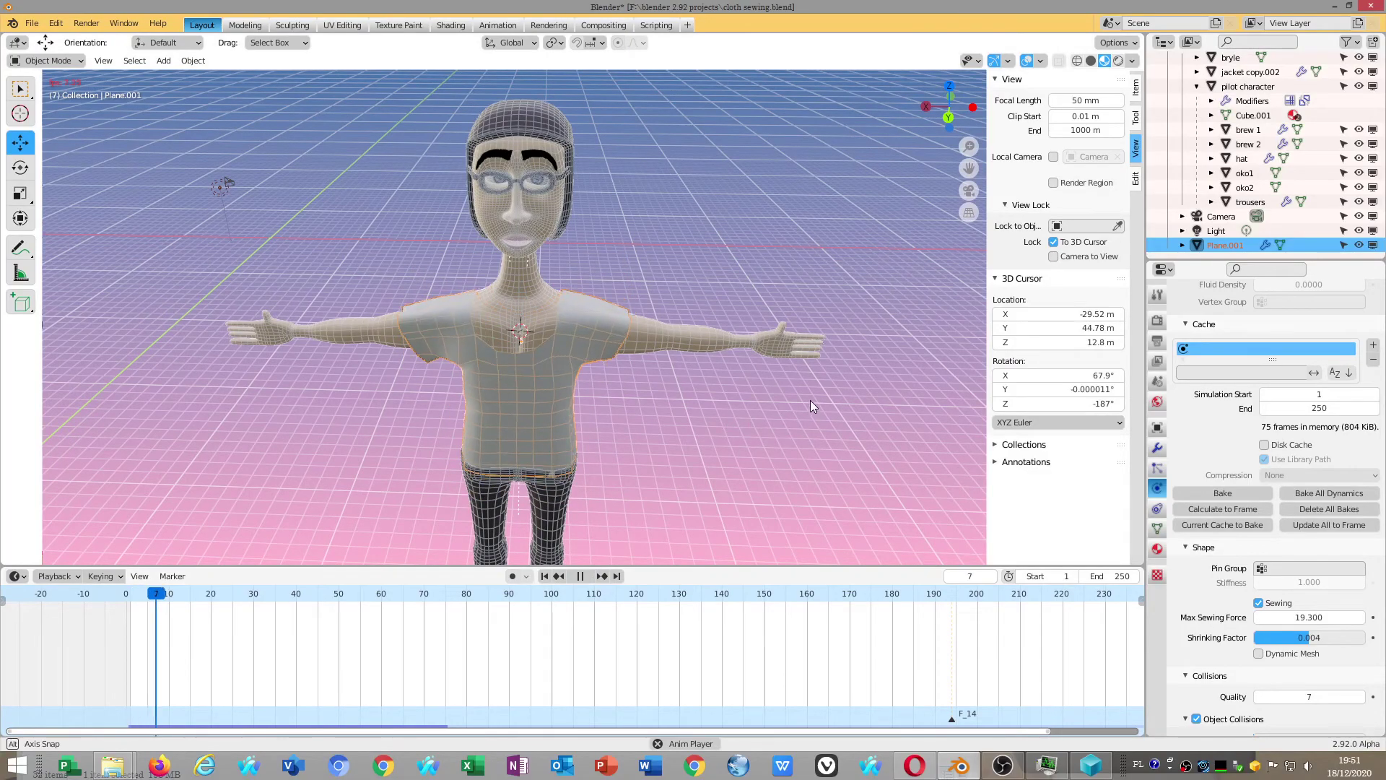
pyautogui.moveTo(810, 400)
pyautogui.mouseDown(button='middle')
pyautogui.moveTo(796, 378)
pyautogui.moveTo(752, 372)
pyautogui.moveTo(713, 391)
pyautogui.moveTo(699, 338)
pyautogui.mouseUp(button='middle')
pyautogui.moveTo(658, 432)
pyautogui.mouseDown(button='middle')
pyautogui.moveTo(771, 436)
pyautogui.moveTo(760, 522)
pyautogui.mouseUp(button='middle')
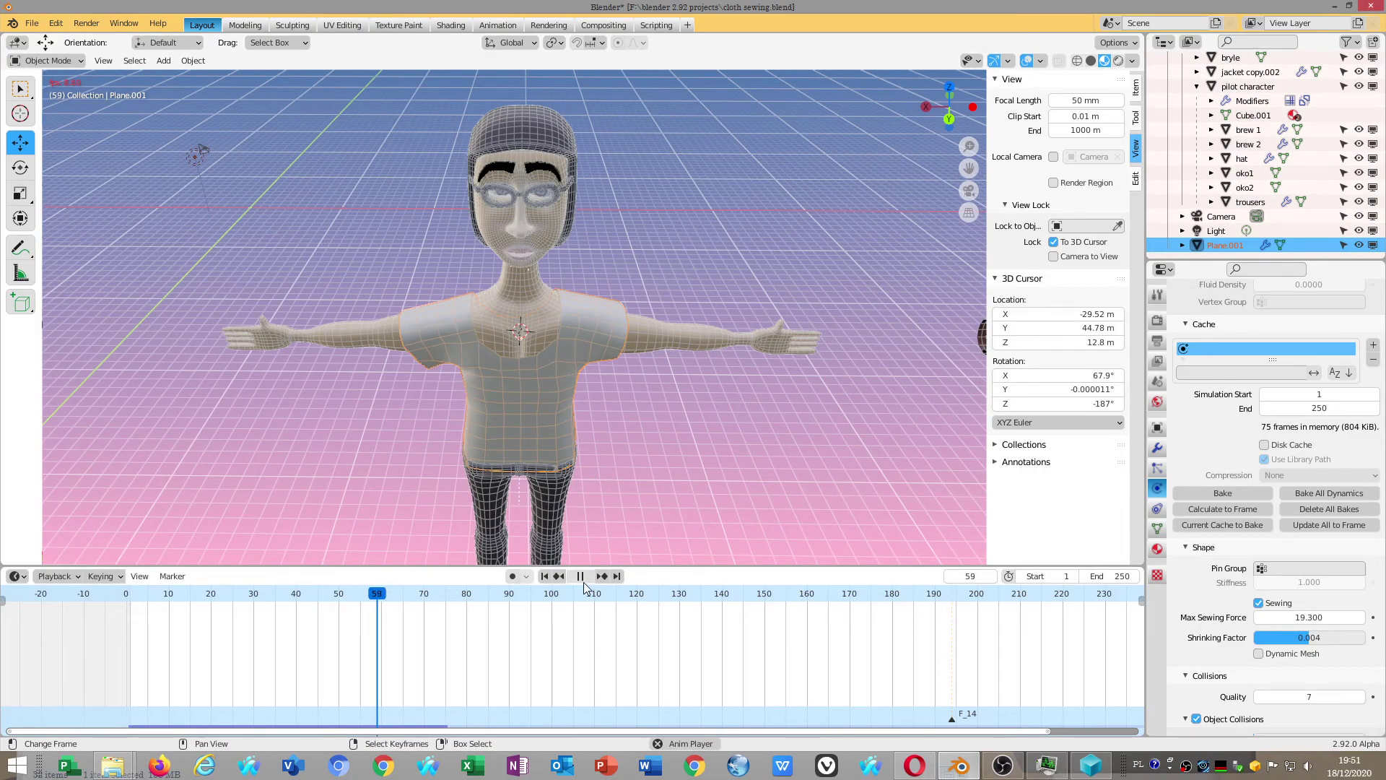
pyautogui.click(126, 593)
pyautogui.press('space')
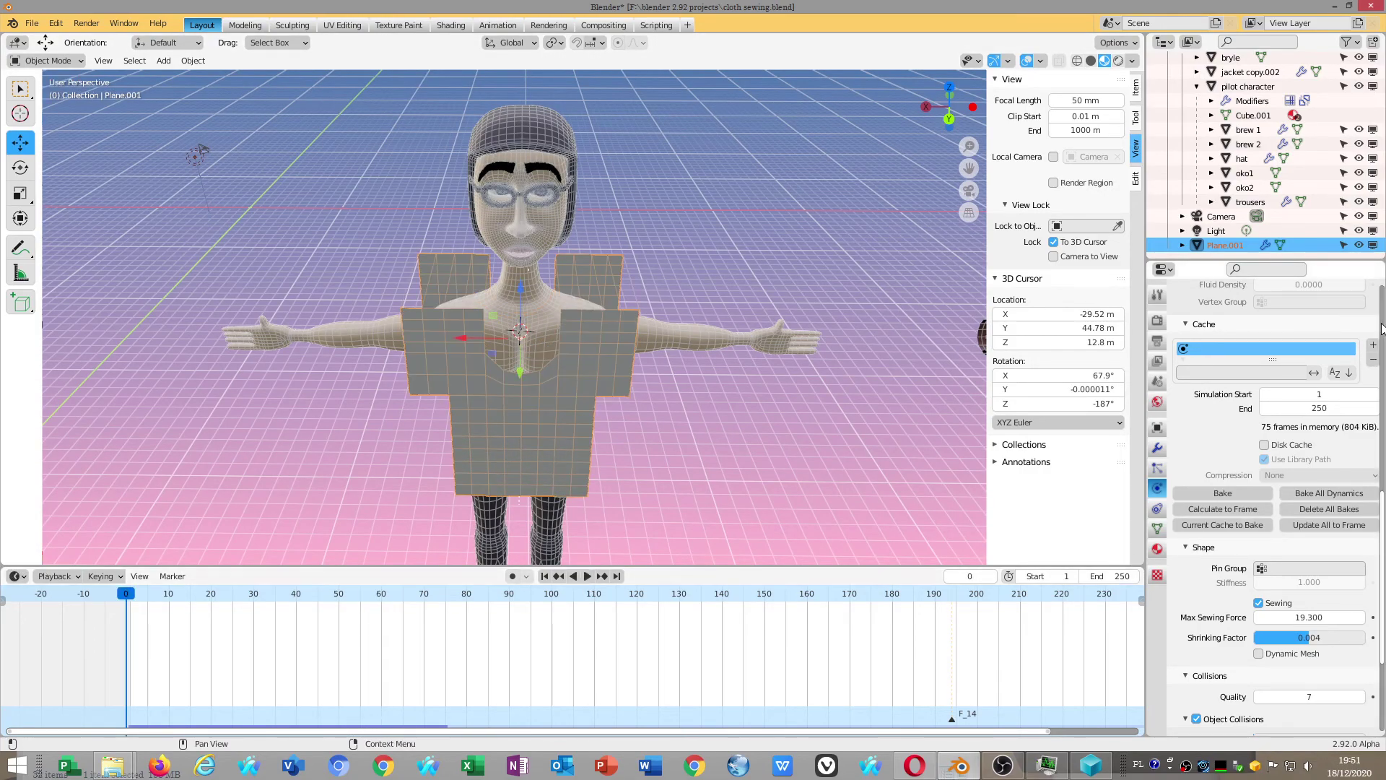
pyautogui.scroll(3, 497, 205)
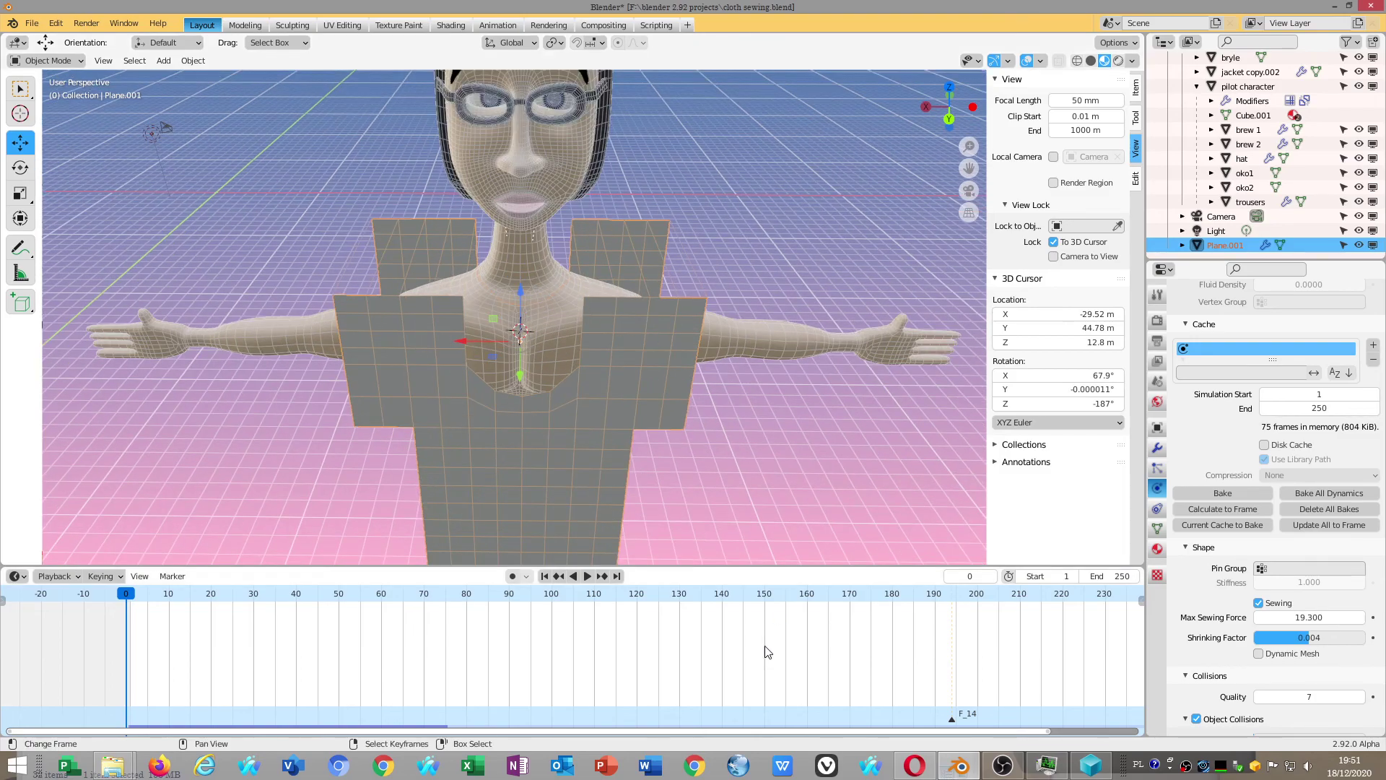
pyautogui.click(1002, 765)
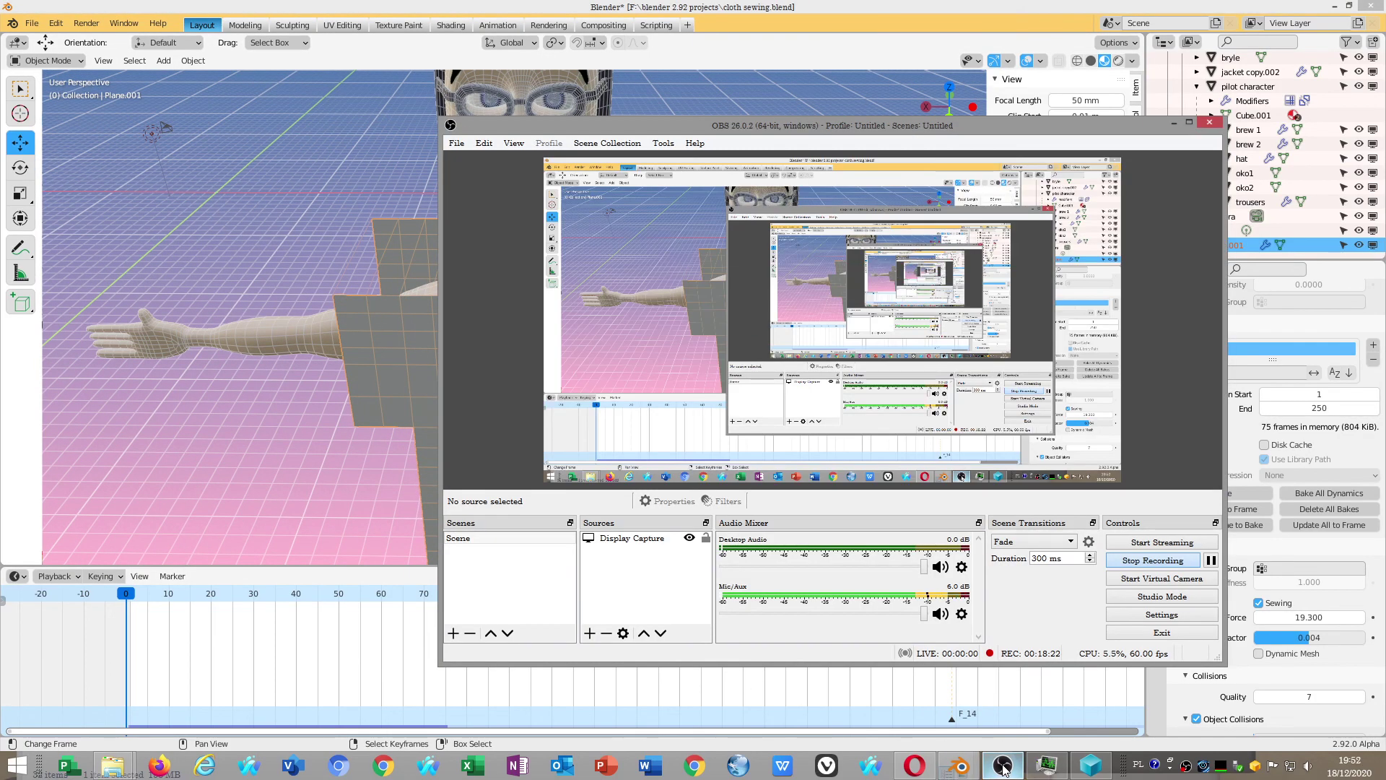